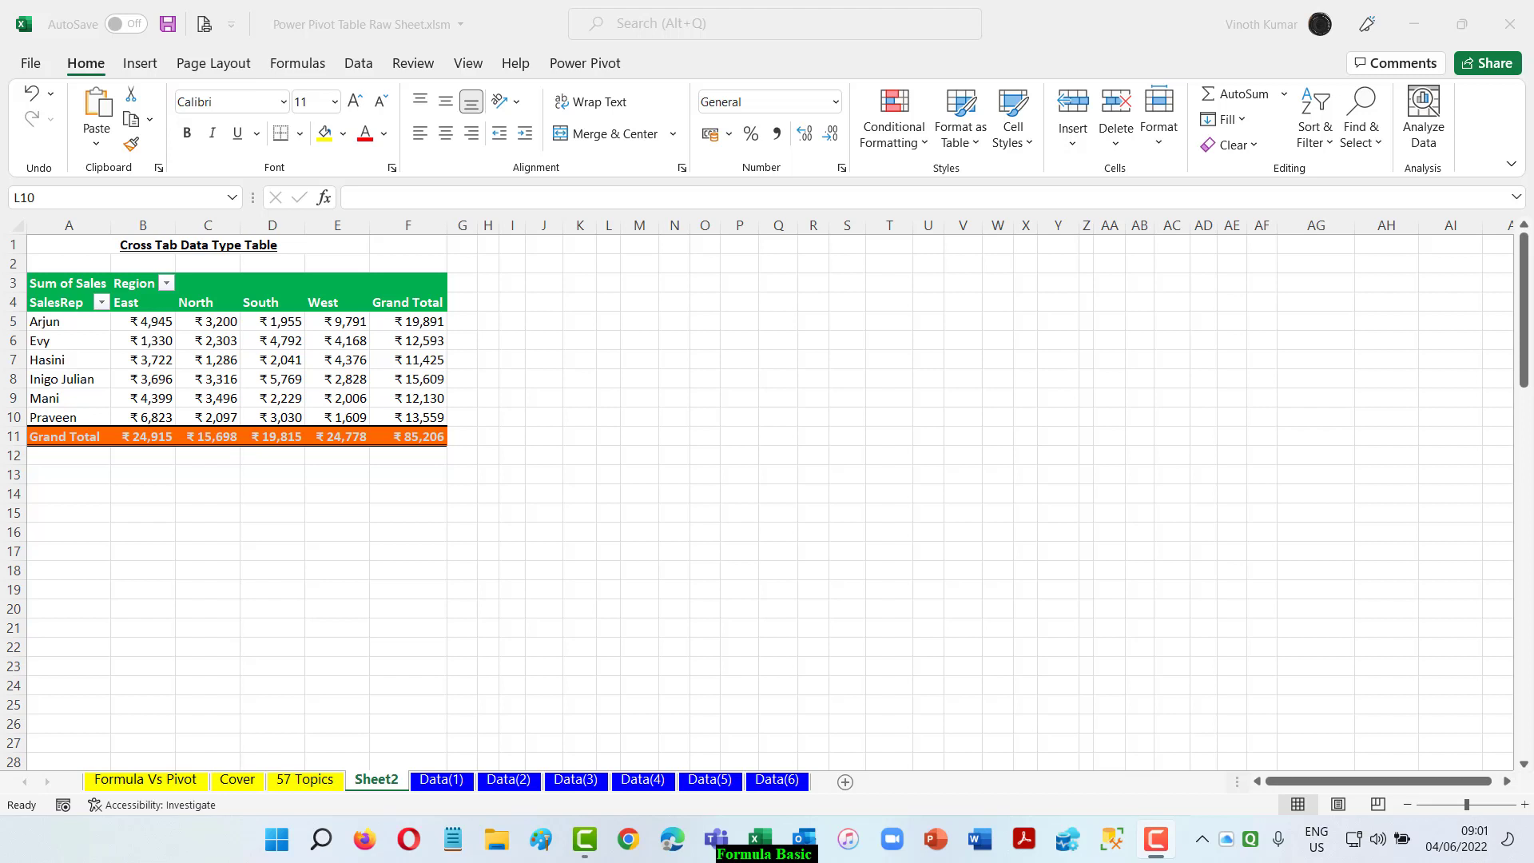
Insert a new worksheet after the 57 Topics sheet and enter the headers Date in D3 and Sales in E3
{"action": "left_click", "coordinate": [300, 777]}
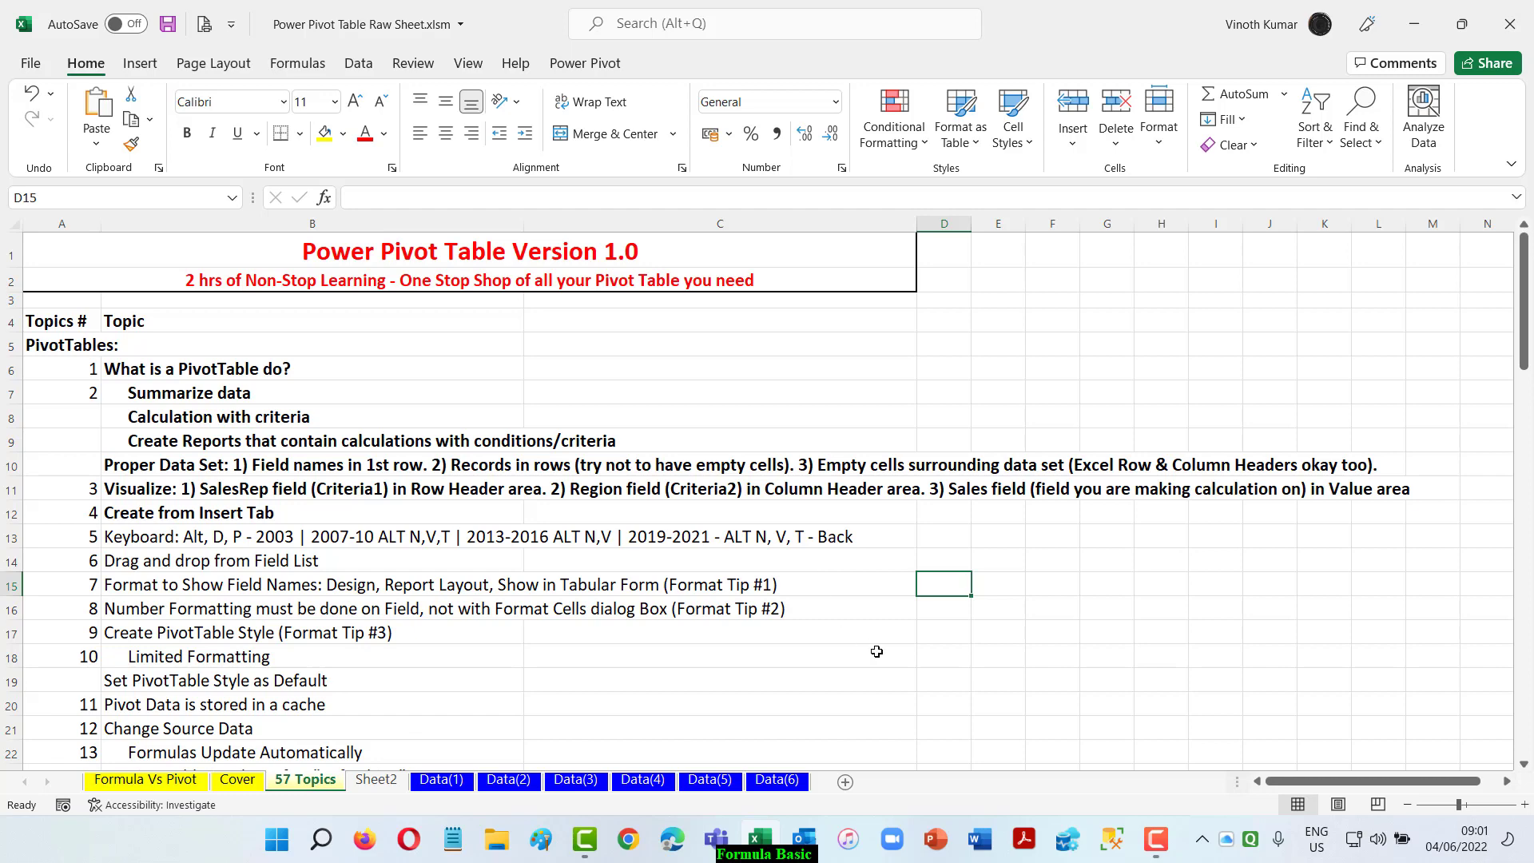
{"action": "left_click", "coordinate": [847, 786]}
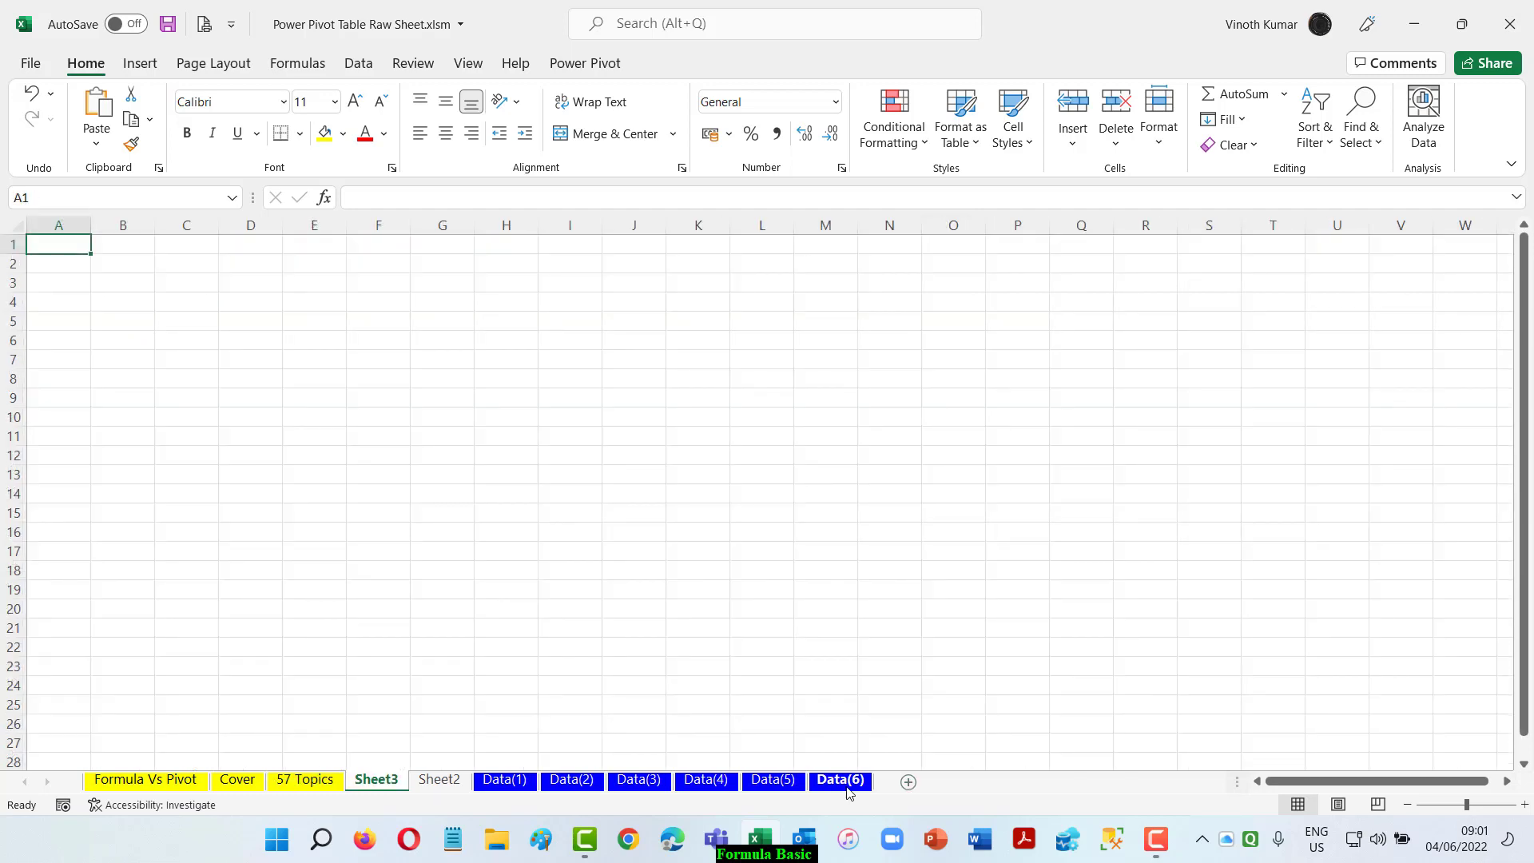
{"action": "left_click", "coordinate": [232, 285]}
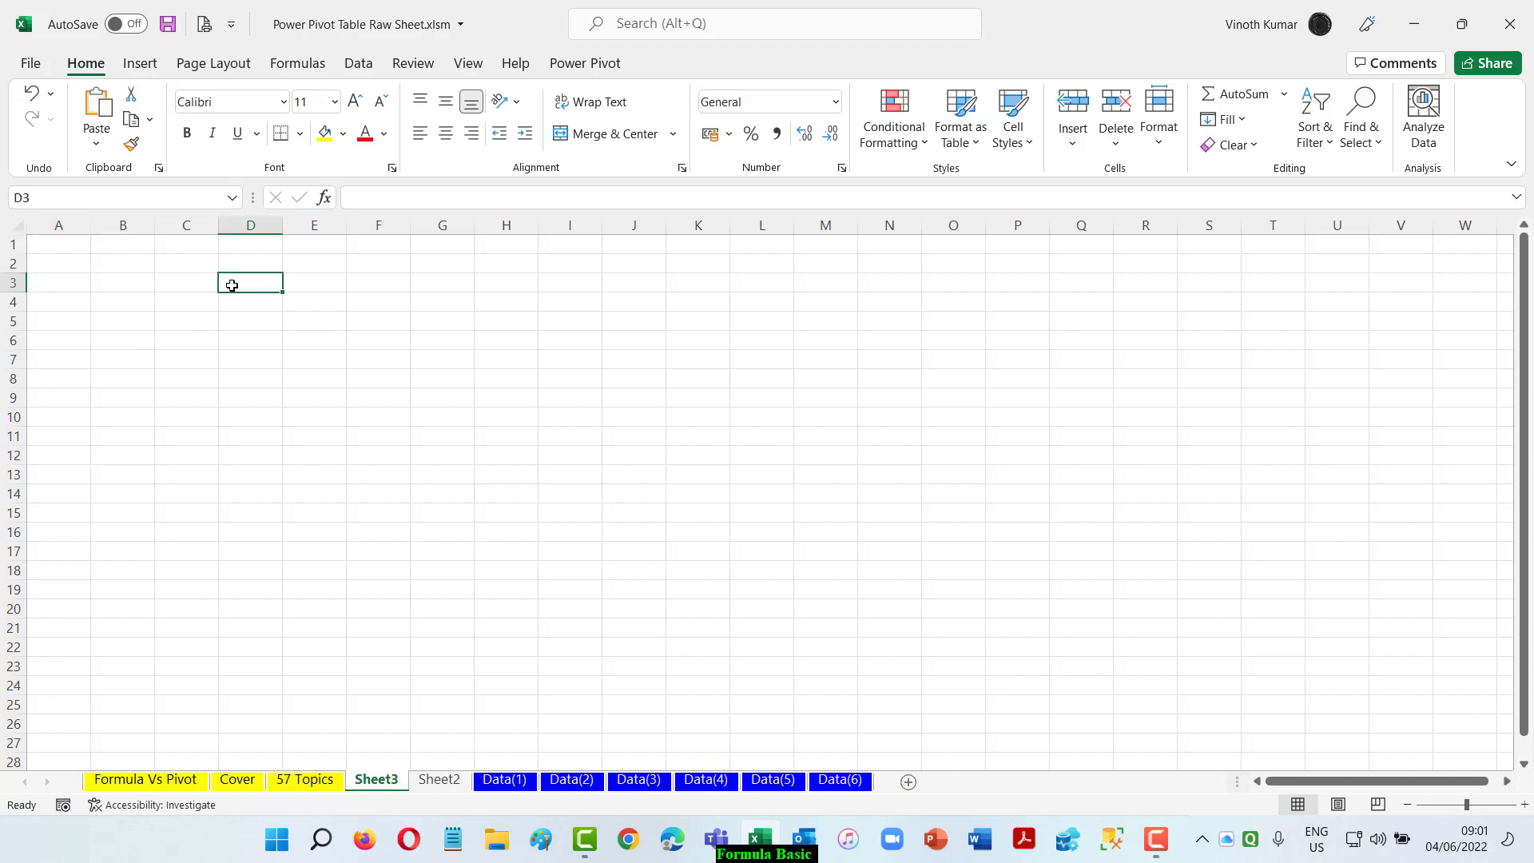
{"action": "type", "text": "Date"}
{"action": "key", "text": "Tab"}
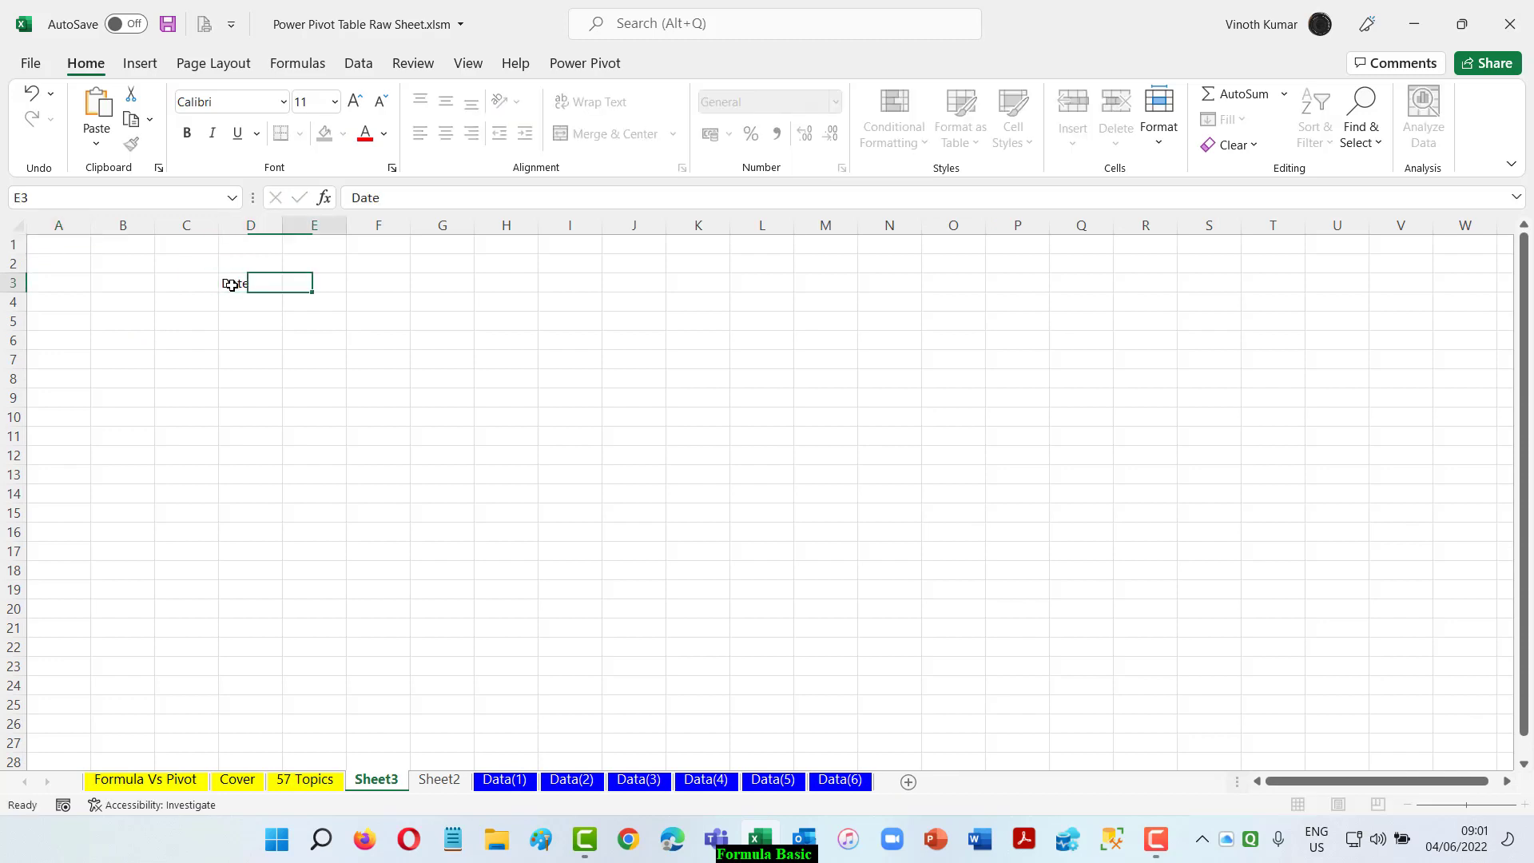
{"action": "type", "text": "Sales"}
{"action": "key", "text": "Return"}
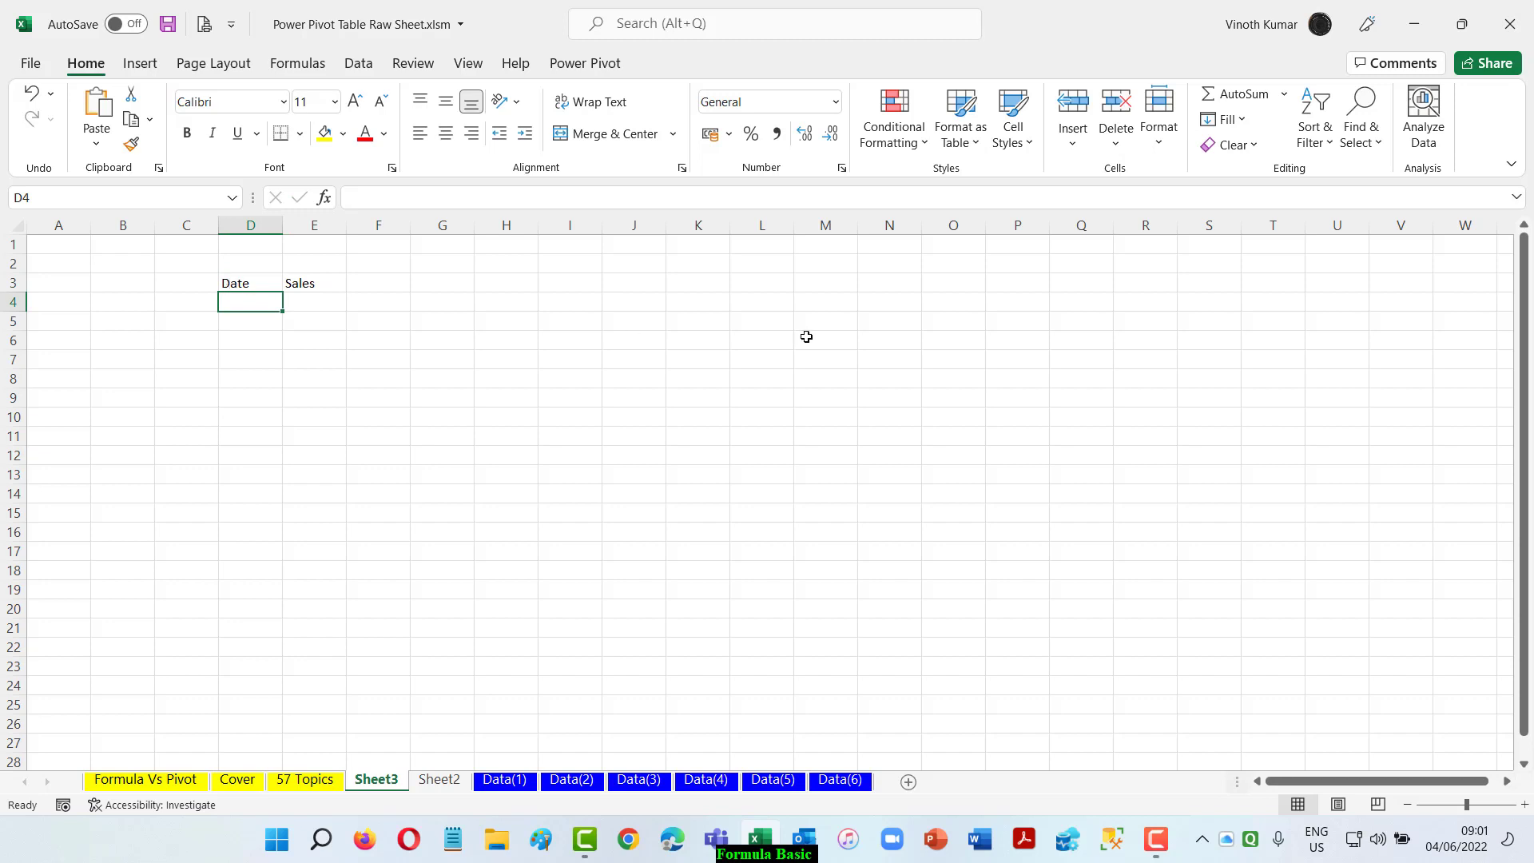
Enter 1-1-2022 in D4 and fill D5:D17 with =D4+15, dropping the extra date in D17
{"action": "type", "text": "1-1-2022"}
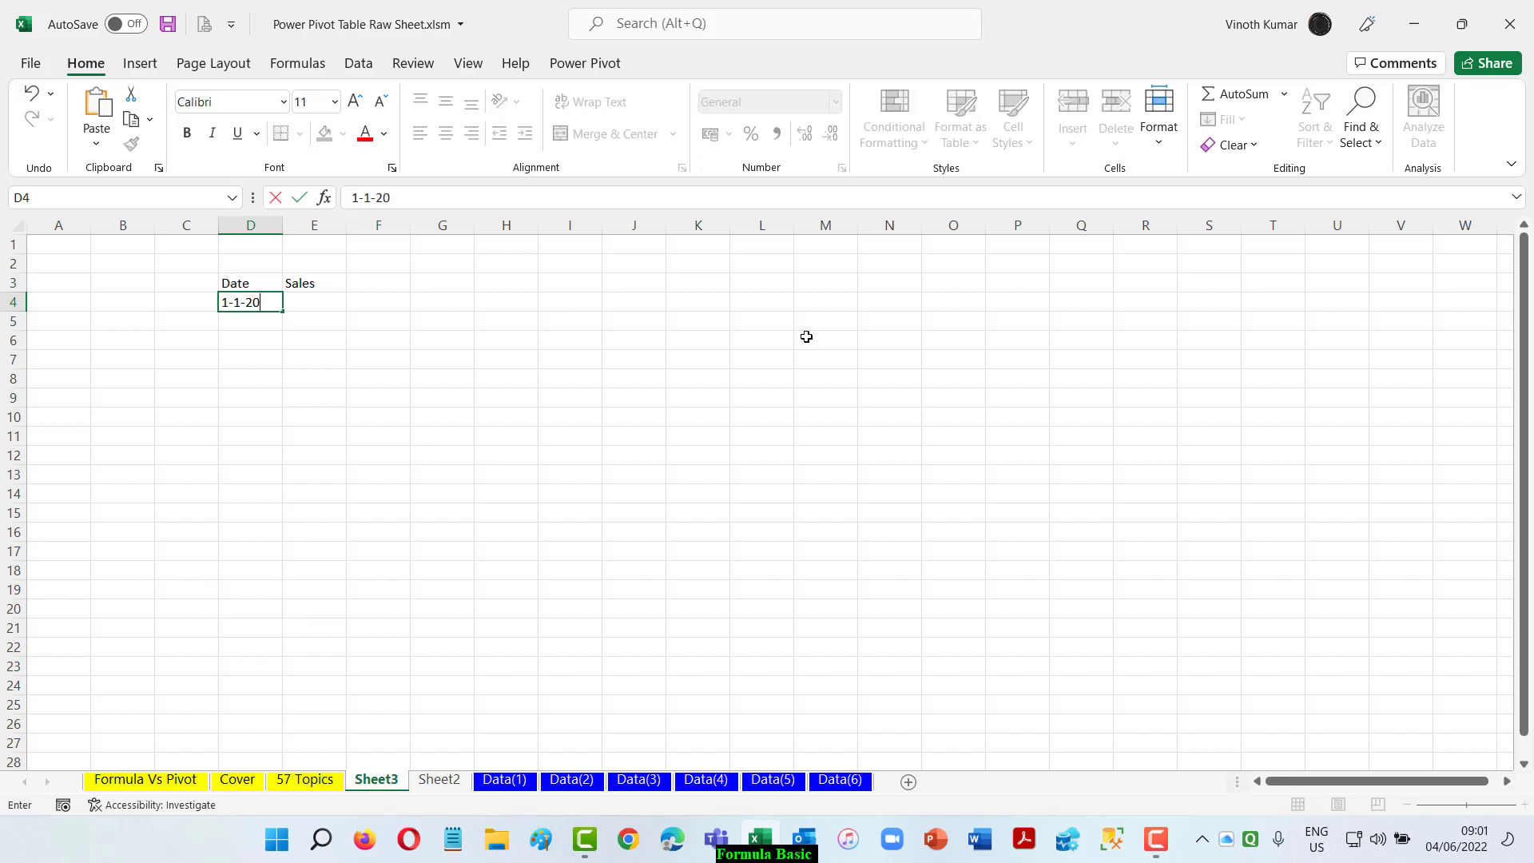
{"action": "key", "text": "Return"}
{"action": "key", "text": "shift+Down"}
{"action": "key", "text": "shift+Down"}
{"action": "key", "text": "shift+Down"}
{"action": "key", "text": "shift+Down"}
{"action": "key", "text": "shift+Down"}
{"action": "key", "text": "shift+Down"}
{"action": "key", "text": "shift+Down"}
{"action": "key", "text": "shift+Down"}
{"action": "key", "text": "shift+Down"}
{"action": "key", "text": "shift+Down"}
{"action": "key", "text": "shift+Down"}
{"action": "key", "text": "shift+Down"}
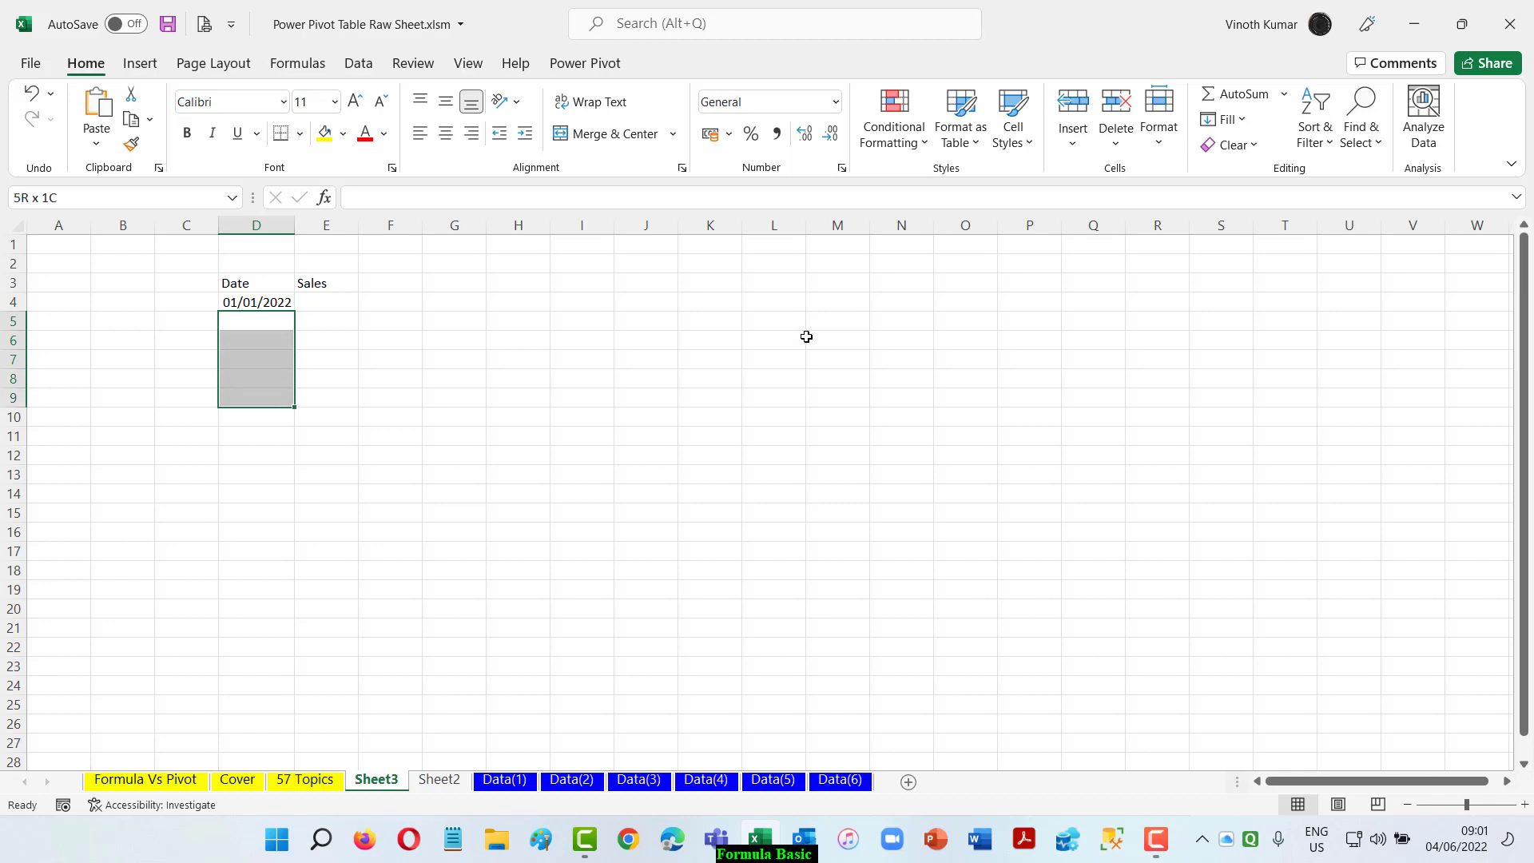
{"action": "type", "text": "=D4+15"}
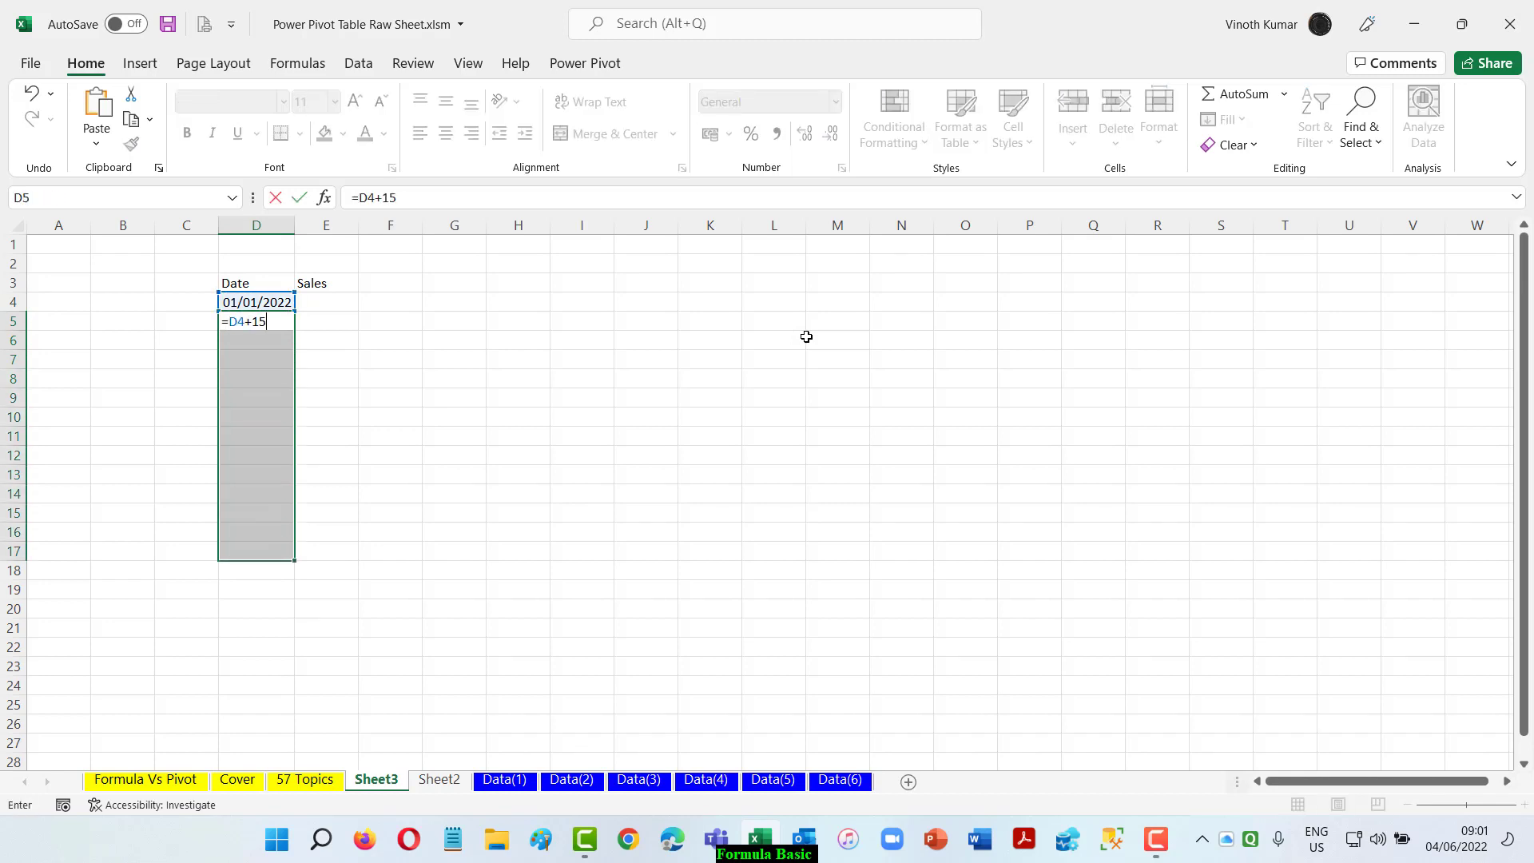
{"action": "key", "text": "ctrl+Return"}
{"action": "key", "text": "ctrl+Down"}
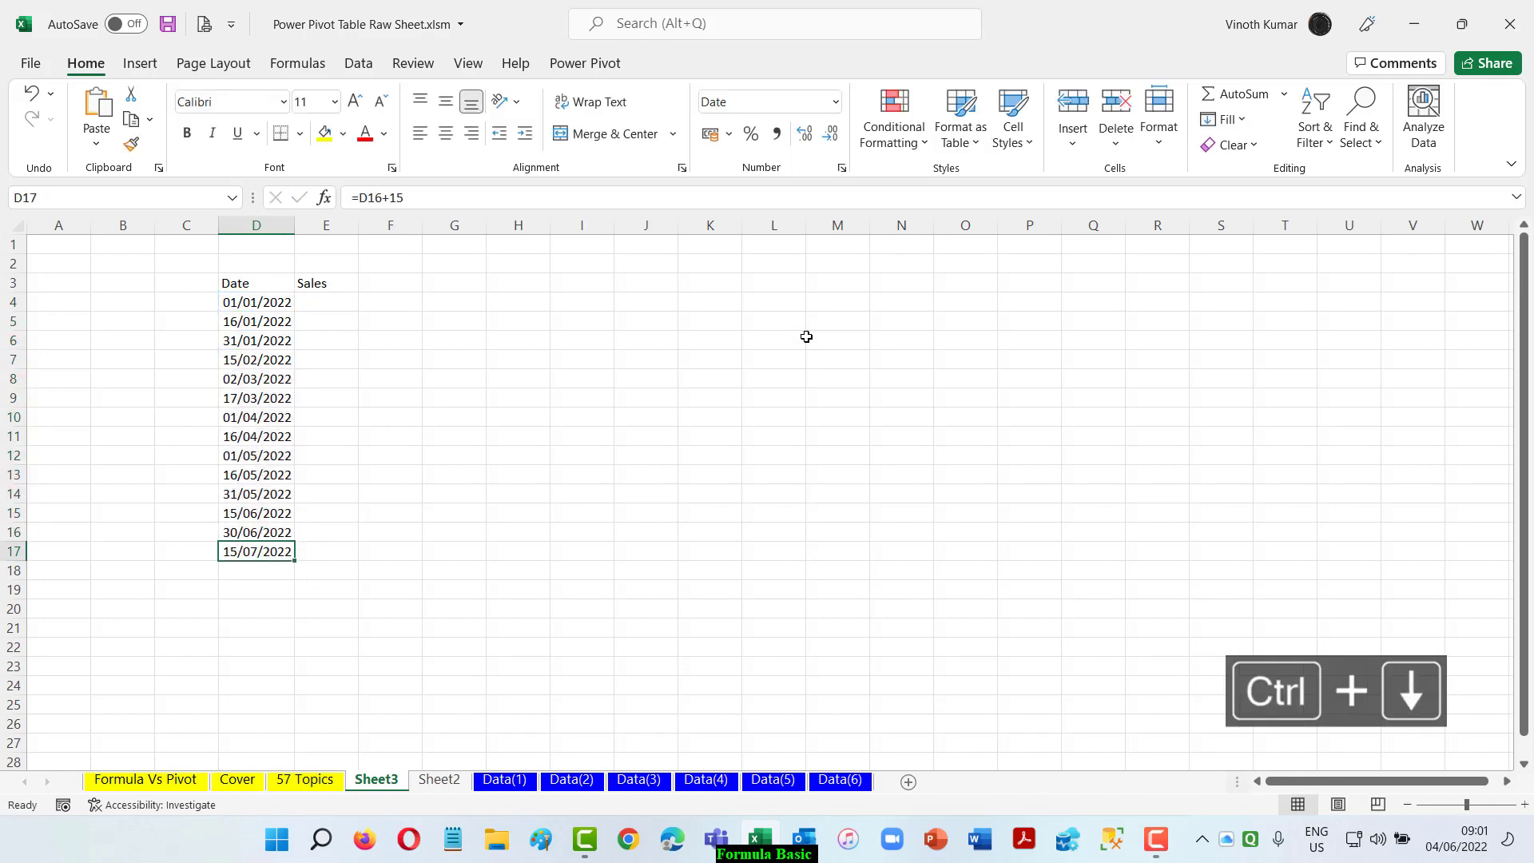
Enter 12500 in E4 and fill E5:E16 with the formula =E4+2500
{"action": "key", "text": "ctrl+Up"}
{"action": "key", "text": "Right"}
{"action": "key", "text": "Down"}
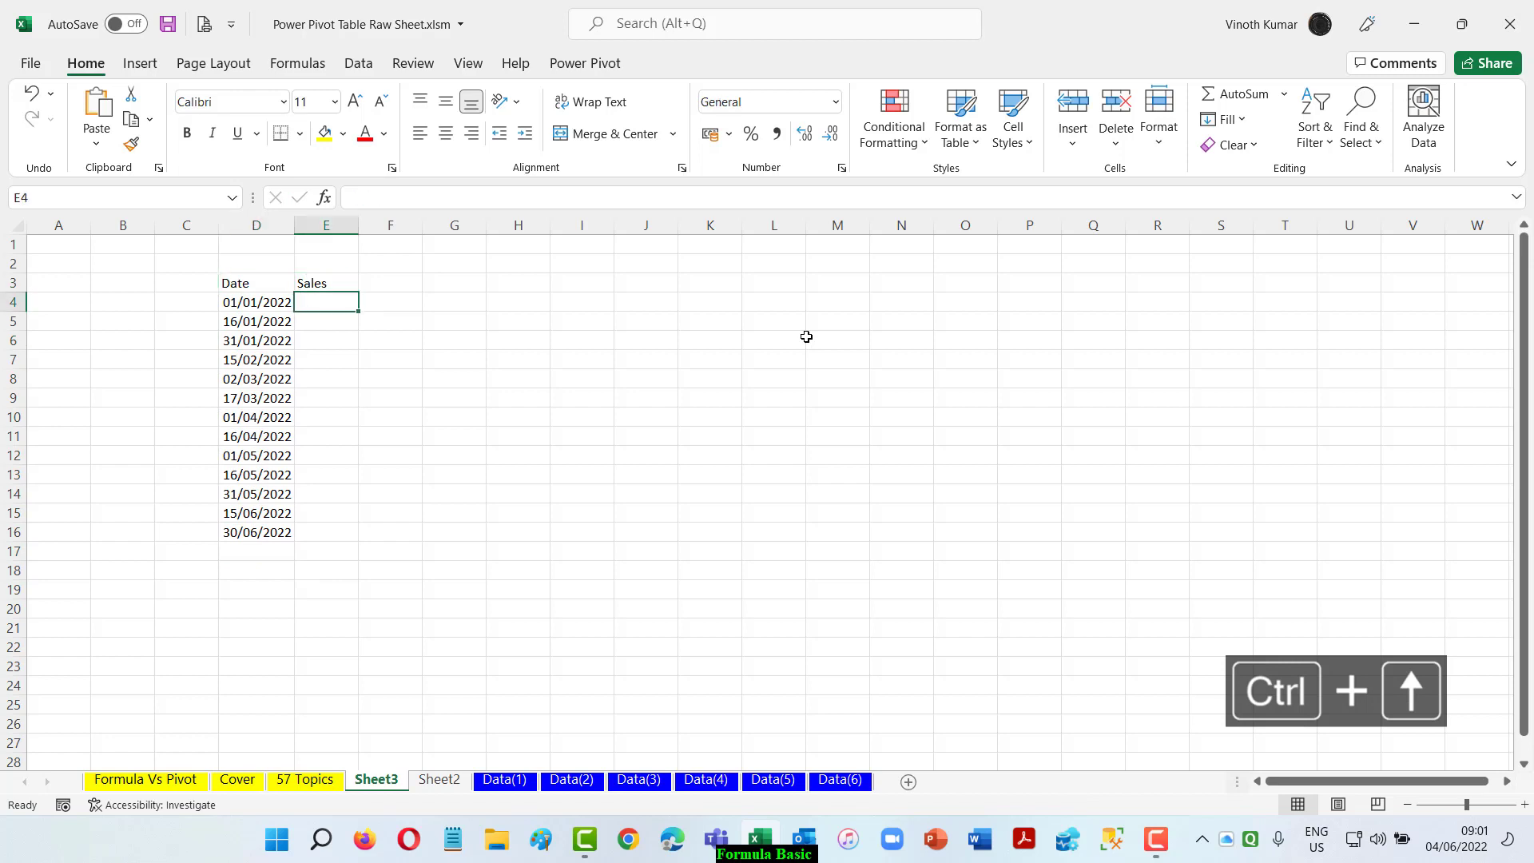
{"action": "type", "text": "12500"}
{"action": "key", "text": "Return"}
{"action": "key", "text": "shift+Down"}
{"action": "key", "text": "shift+Down"}
{"action": "key", "text": "shift+Down"}
{"action": "key", "text": "shift+Down"}
{"action": "key", "text": "shift+Down"}
{"action": "key", "text": "shift+Down"}
{"action": "key", "text": "shift+Down"}
{"action": "key", "text": "shift+Down"}
{"action": "key", "text": "shift+Down"}
{"action": "key", "text": "shift+Down"}
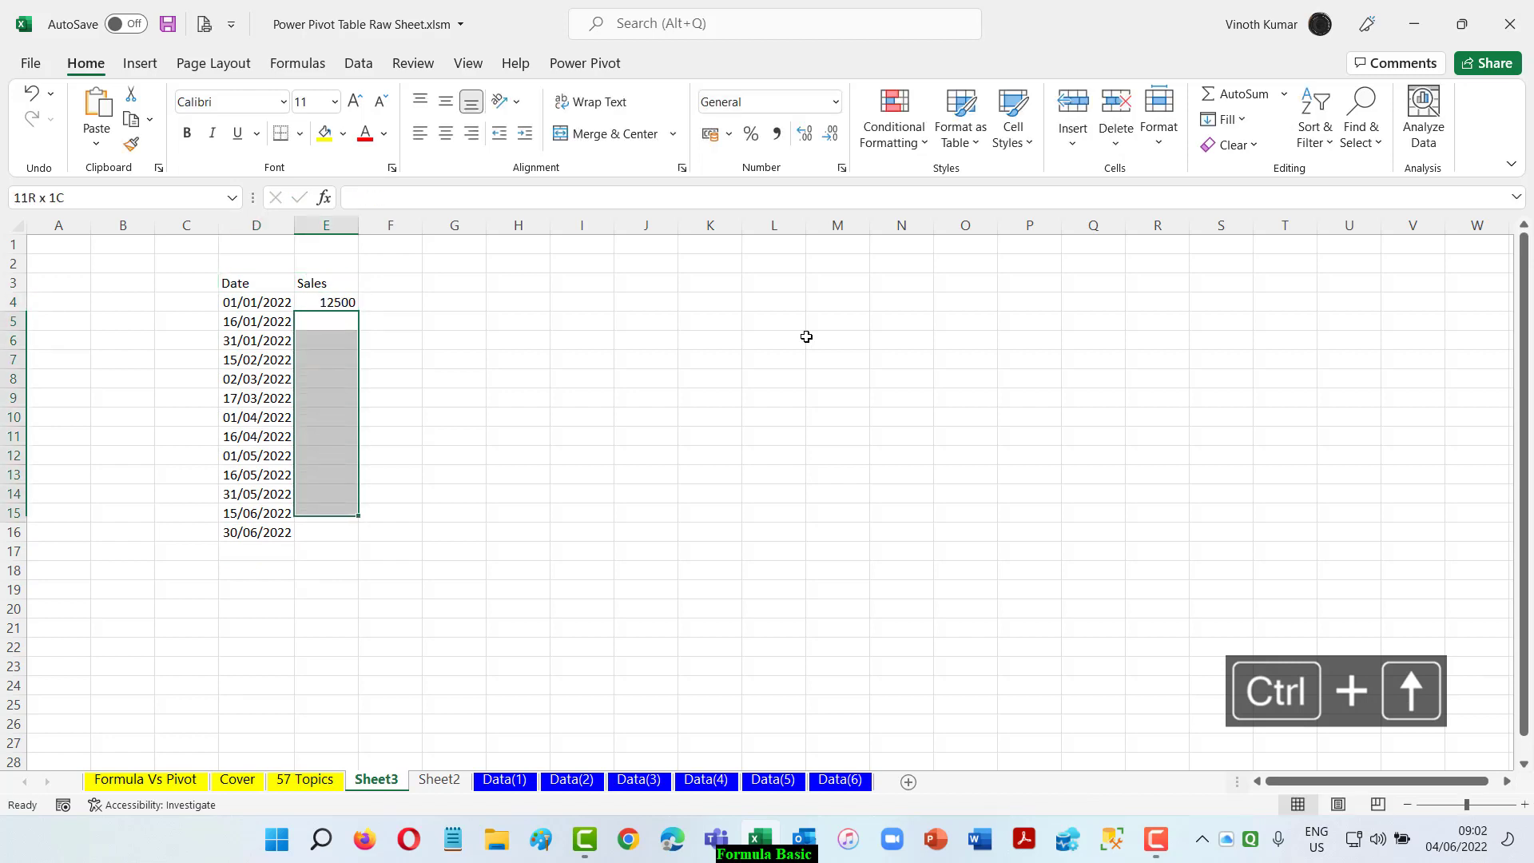
{"action": "key", "text": "shift+Down"}
{"action": "type", "text": "="}
{"action": "key", "text": "Up"}
{"action": "type", "text": "+2"}
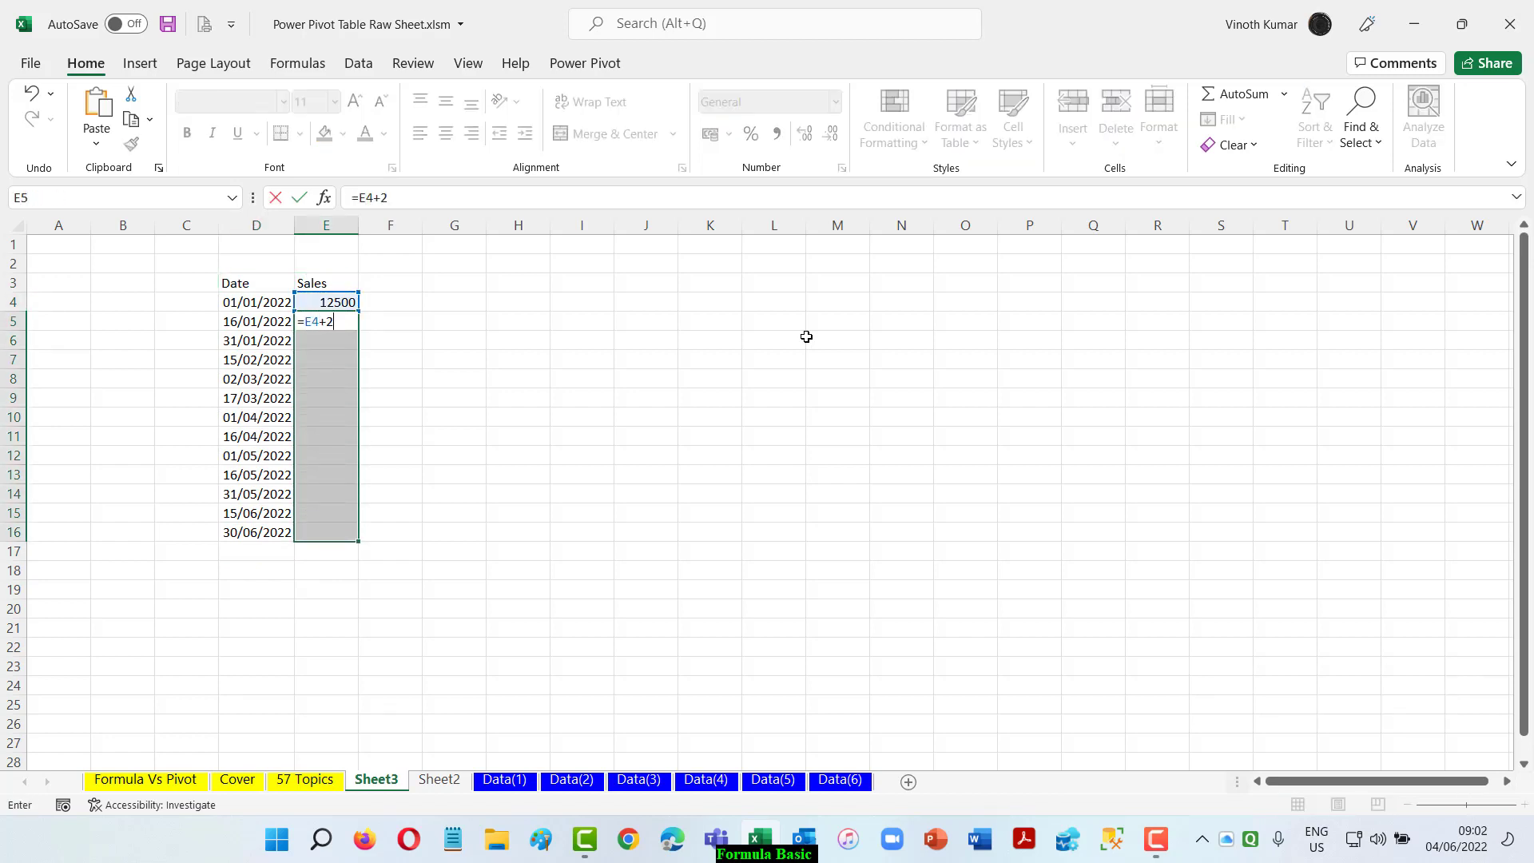
{"action": "type", "text": "500"}
{"action": "key", "text": "ctrl+Return"}
Replace the sales formula in E9 with the value 17500
{"action": "key", "text": "Down"}
{"action": "key", "text": "Down"}
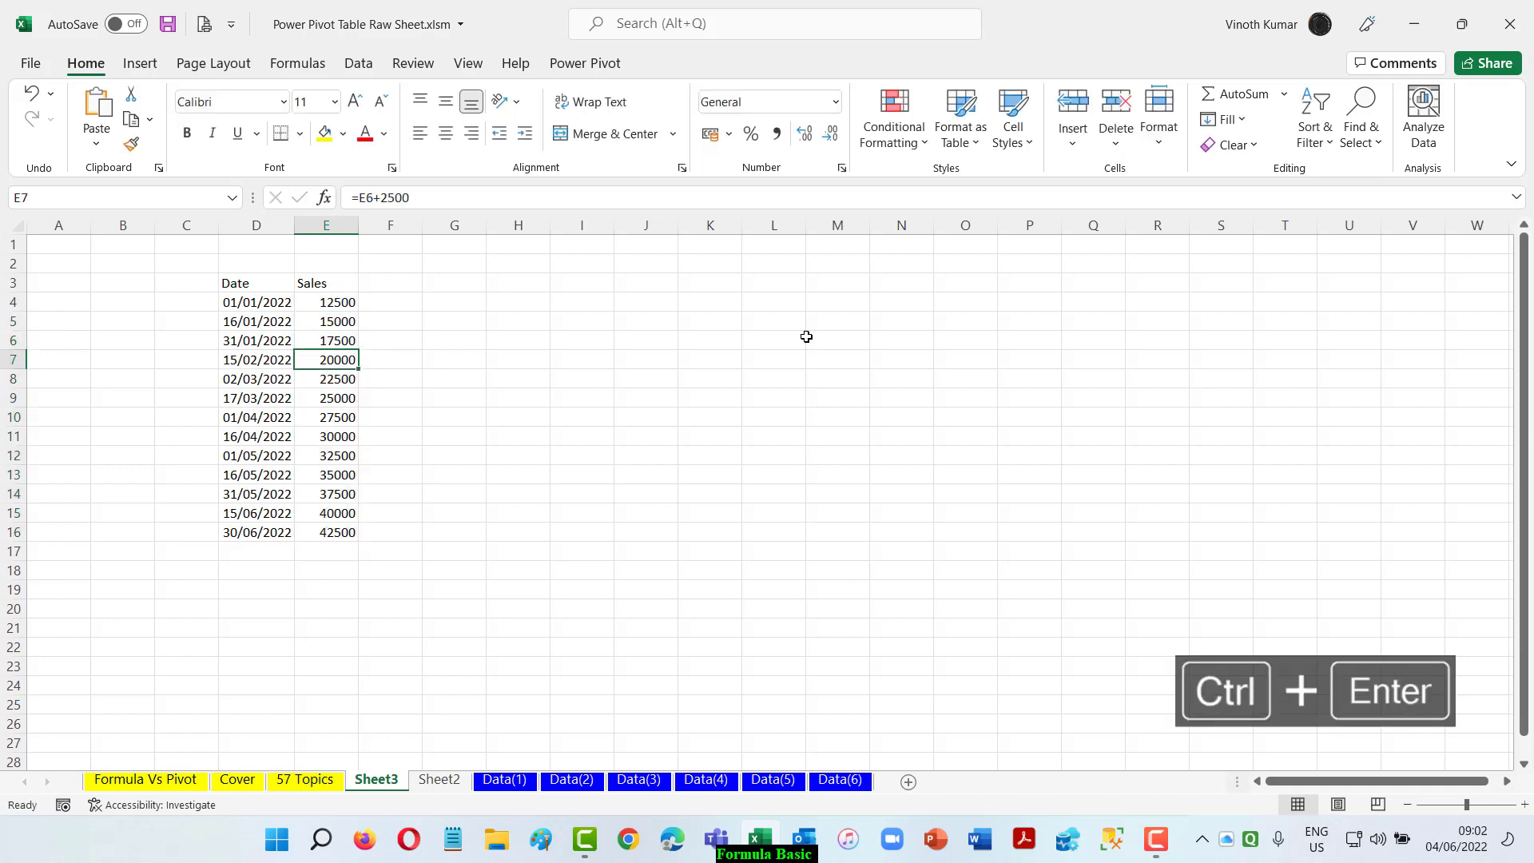
{"action": "key", "text": "Down"}
{"action": "key", "text": "Down"}
{"action": "key", "text": "F2"}
{"action": "key", "text": "BackSpace"}
{"action": "key", "text": "BackSpace"}
{"action": "key", "text": "BackSpace"}
{"action": "key", "text": "BackSpace"}
{"action": "key", "text": "BackSpace"}
{"action": "key", "text": "BackSpace"}
{"action": "key", "text": "BackSpace"}
{"action": "key", "text": "BackSpace"}
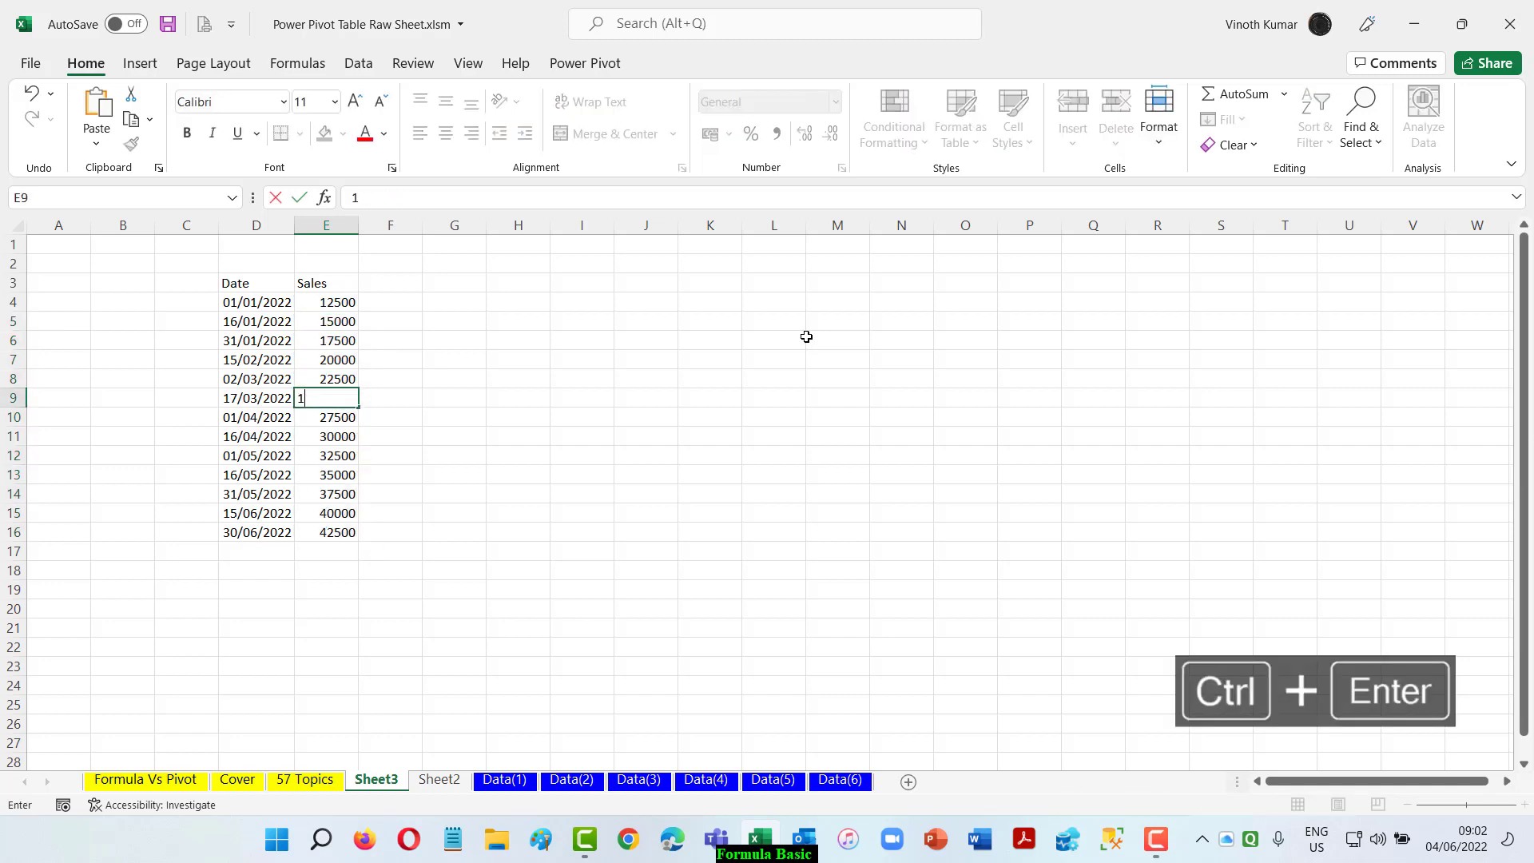
{"action": "type", "text": "17500"}
{"action": "key", "text": "Return"}
Overwrite the sales formula in E13 with the value 18500
{"action": "key", "text": "Down"}
{"action": "key", "text": "Down"}
{"action": "key", "text": "Down"}
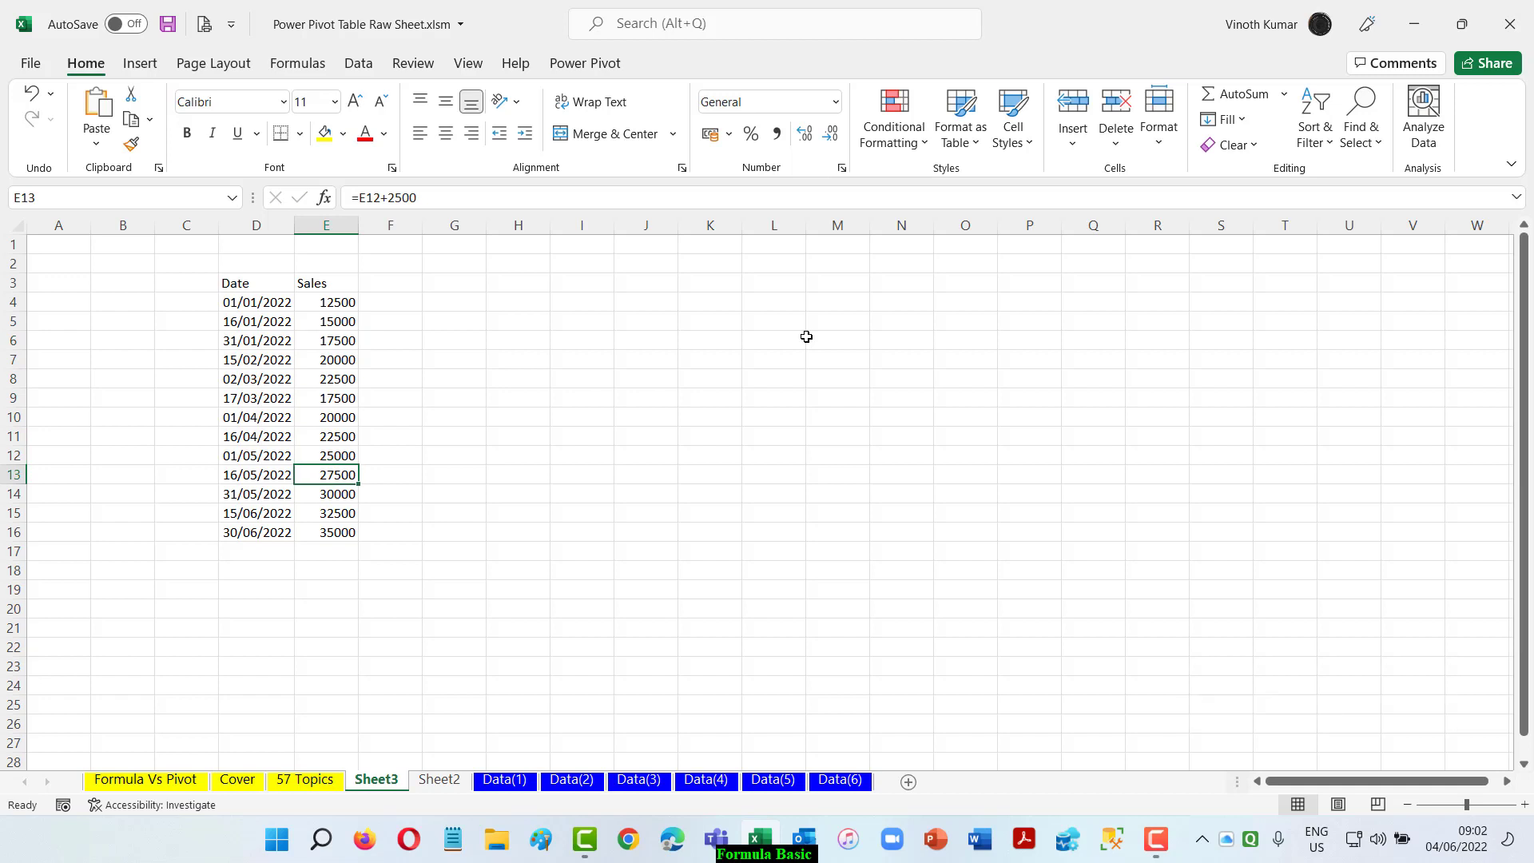
{"action": "type", "text": "18500"}
{"action": "key", "text": "Return"}
Convert the formulas in D3:E16 to static values by pasting the range over itself as values
{"action": "key", "text": "ctrl+Up"}
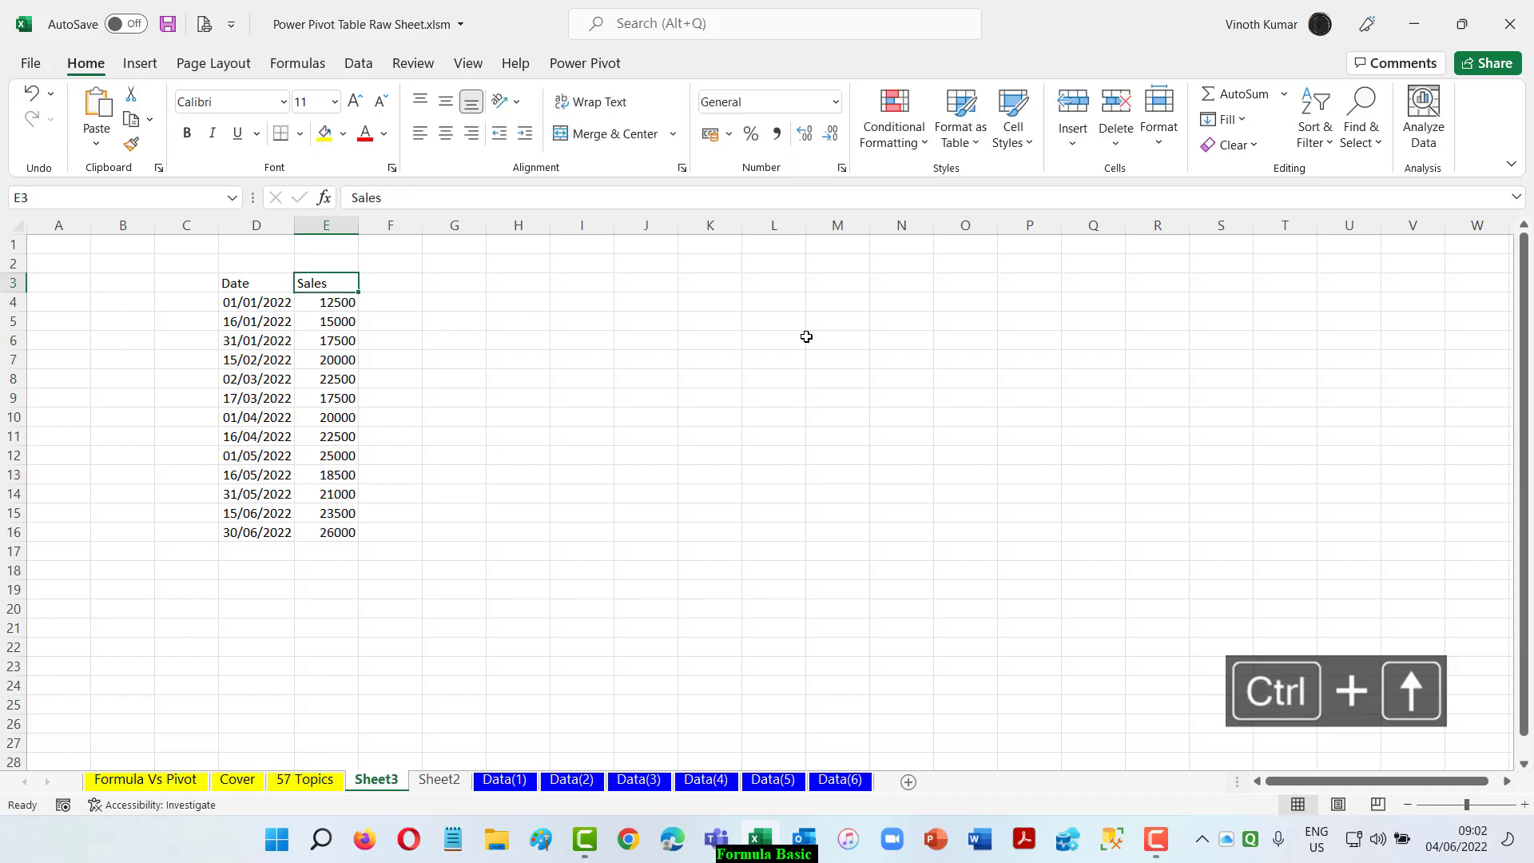
{"action": "key", "text": "Left"}
{"action": "key", "text": "ctrl+shift+Down"}
{"action": "key", "text": "shift+Right"}
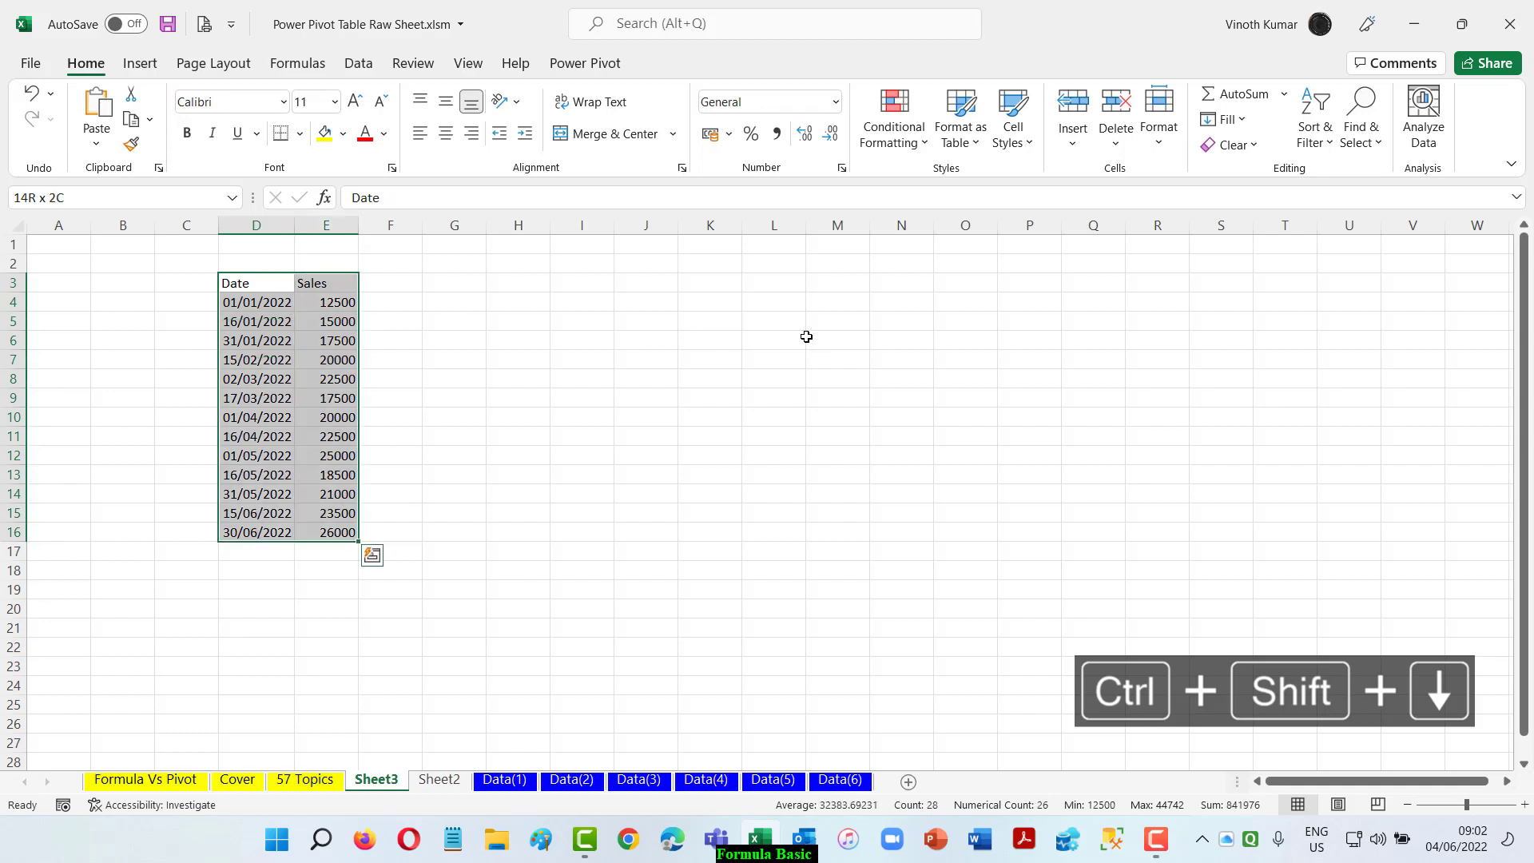
{"action": "key", "text": "ctrl+c"}
{"action": "key", "text": "alt+e"}
{"action": "key", "text": "alt+s"}
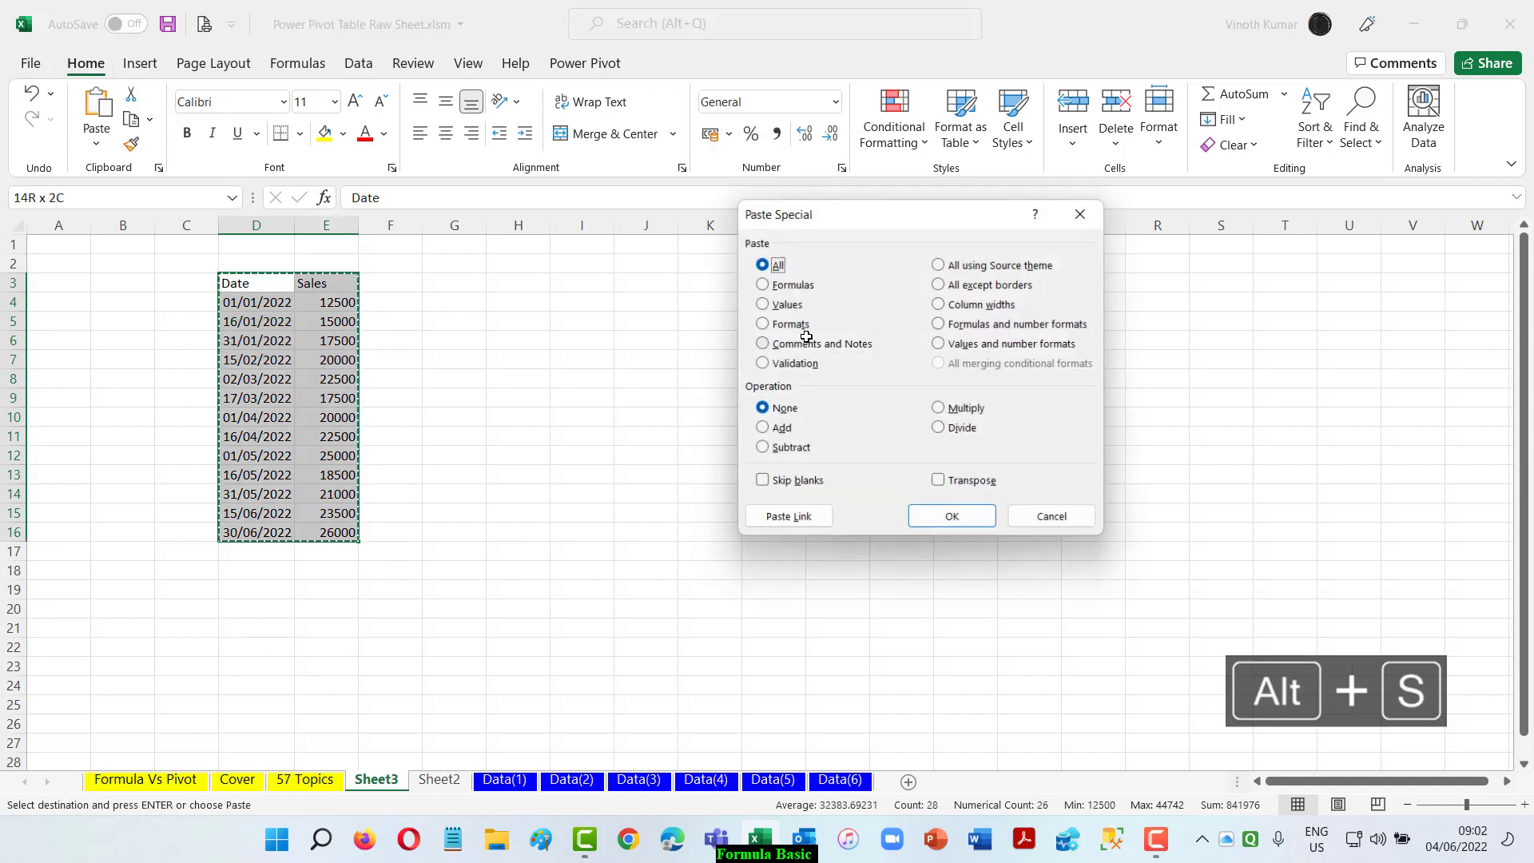
{"action": "key", "text": "alt+v"}
{"action": "key", "text": "Return"}
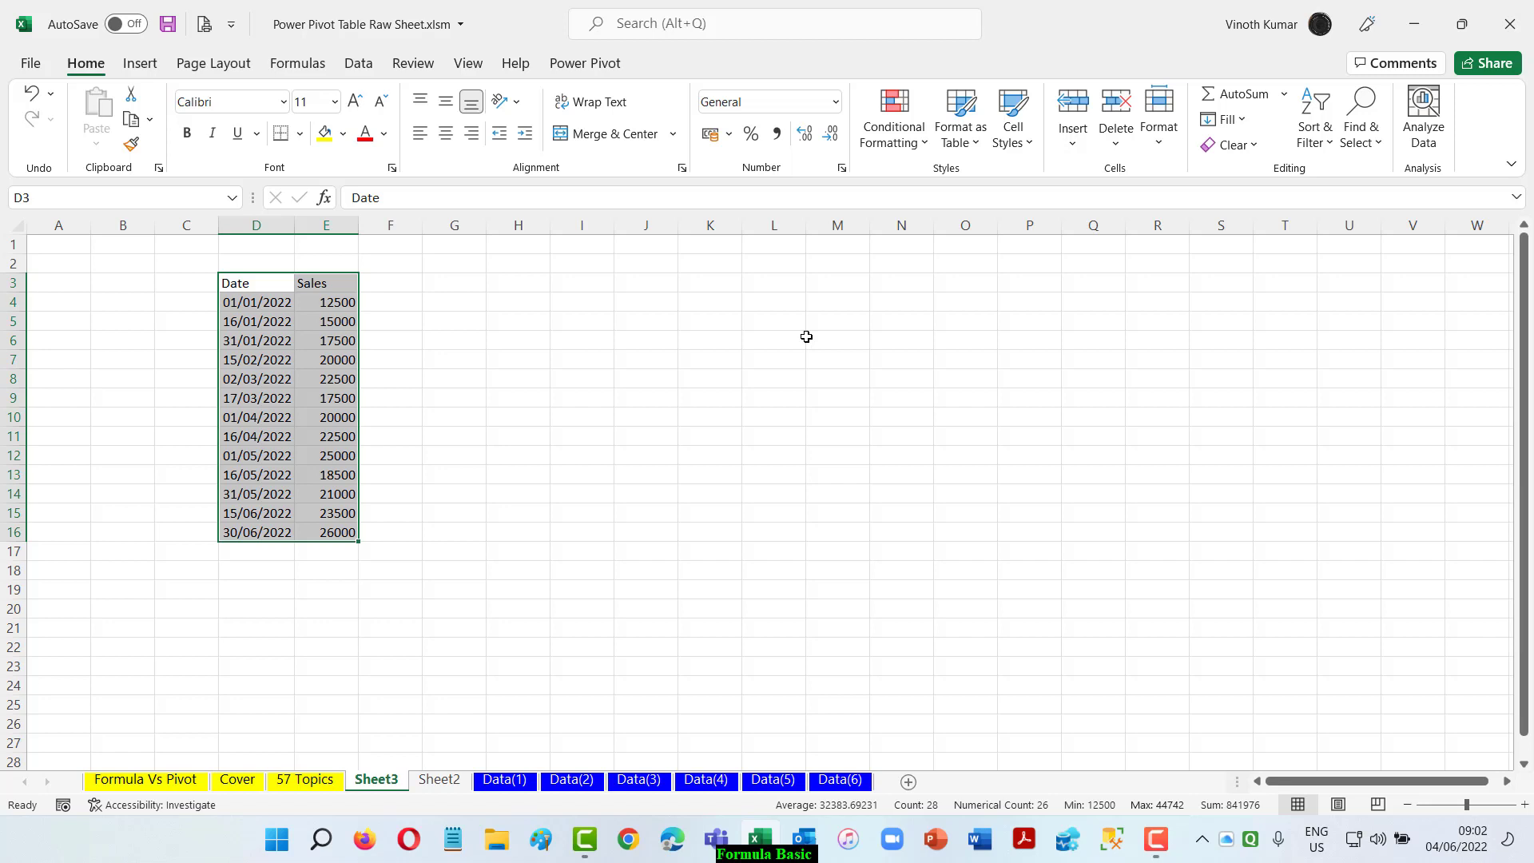
Clear the sales amount in E6 and the date in D9
{"action": "key", "text": "Down"}
{"action": "key", "text": "Down"}
{"action": "key", "text": "Right"}
{"action": "key", "text": "Down"}
{"action": "key", "text": "Delete"}
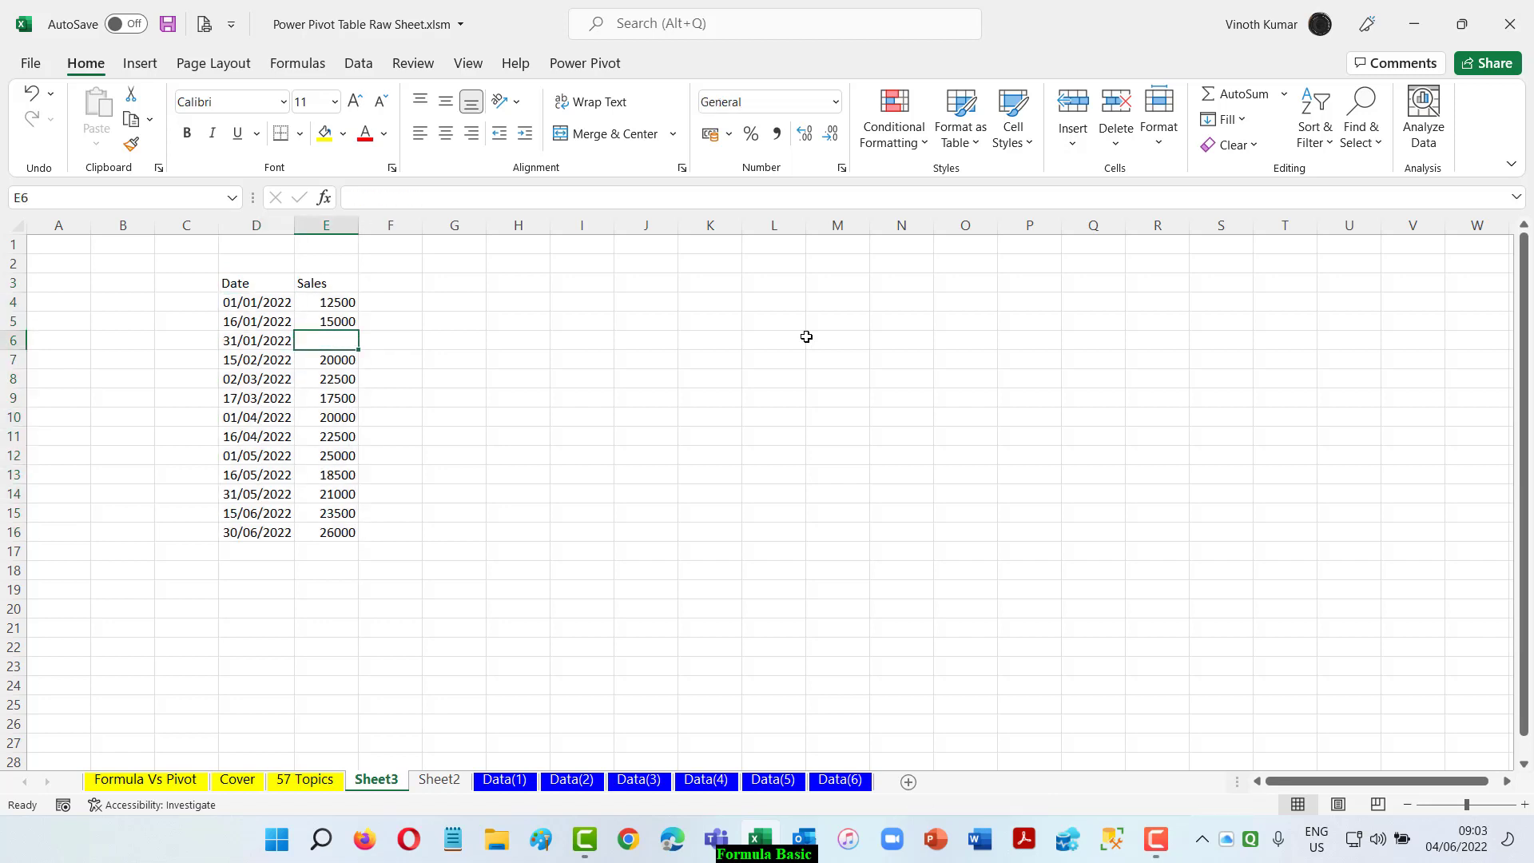
{"action": "key", "text": "Down"}
{"action": "key", "text": "Left"}
{"action": "key", "text": "Down"}
{"action": "key", "text": "Down"}
{"action": "key", "text": "Delete"}
Clear the sales amounts in E12 and E16 and the date in D14
{"action": "key", "text": "Right"}
{"action": "key", "text": "Down"}
{"action": "key", "text": "Down"}
{"action": "key", "text": "Down"}
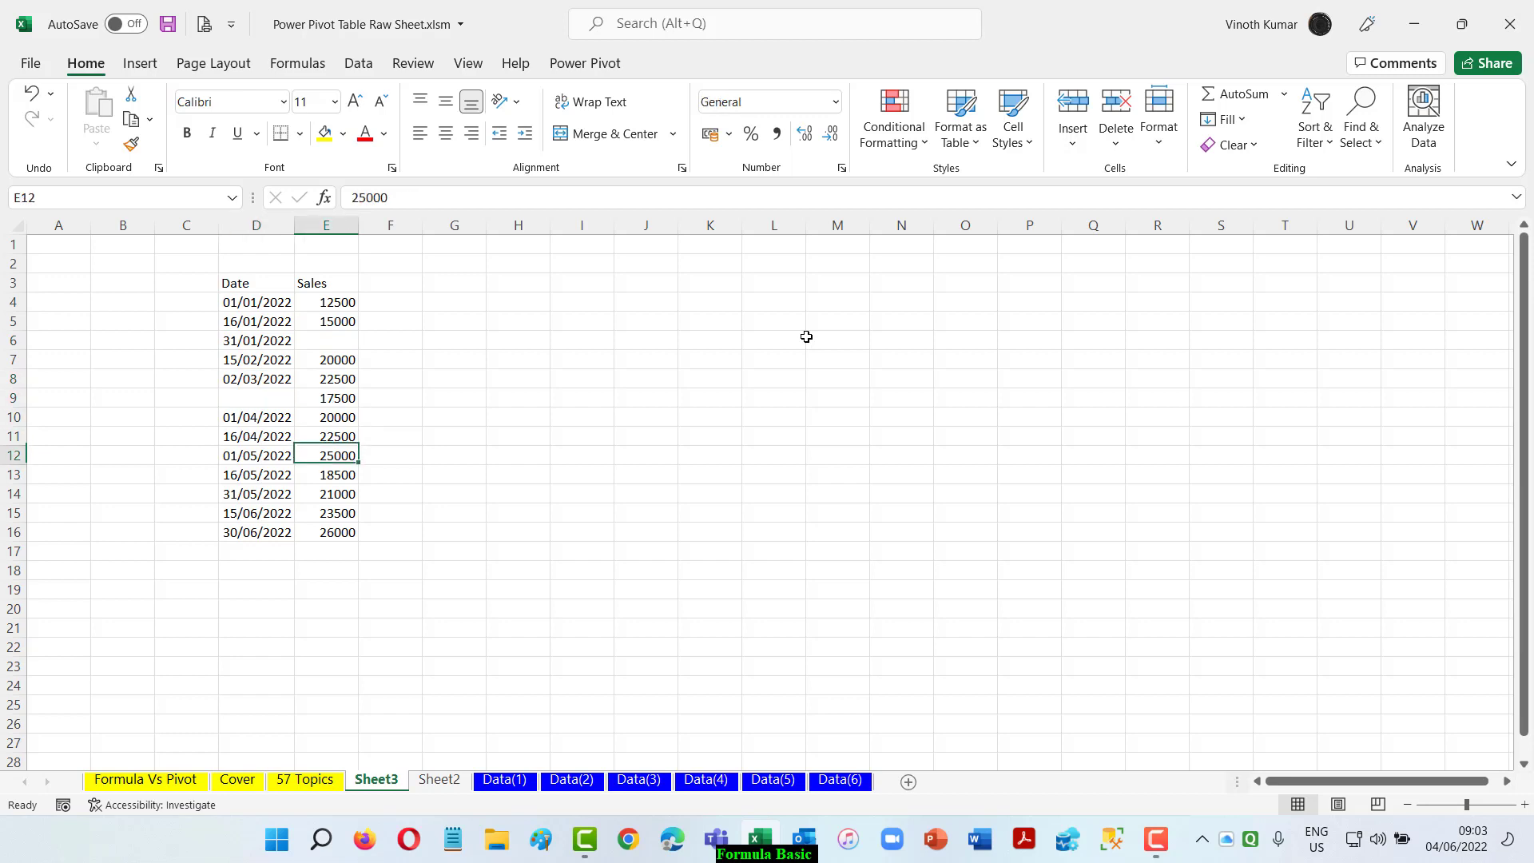
{"action": "key", "text": "Delete"}
{"action": "key", "text": "Down"}
{"action": "key", "text": "Down"}
{"action": "key", "text": "Delete"}
{"action": "key", "text": "Right"}
{"action": "key", "text": "Down"}
{"action": "key", "text": "Down"}
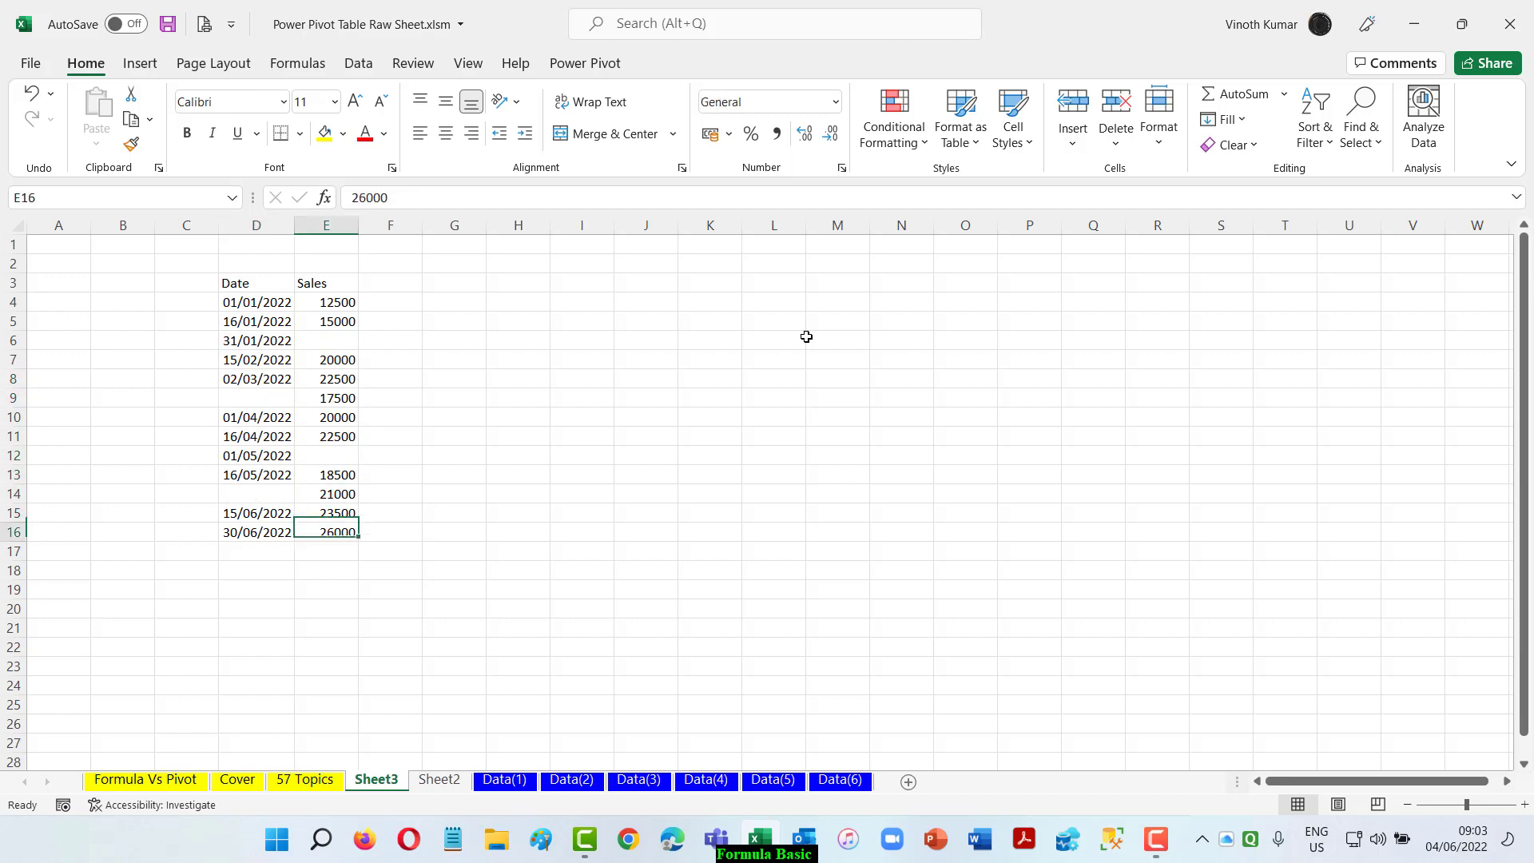
{"action": "key", "text": "Delete"}
{"action": "left_click", "coordinate": [884, 386]}
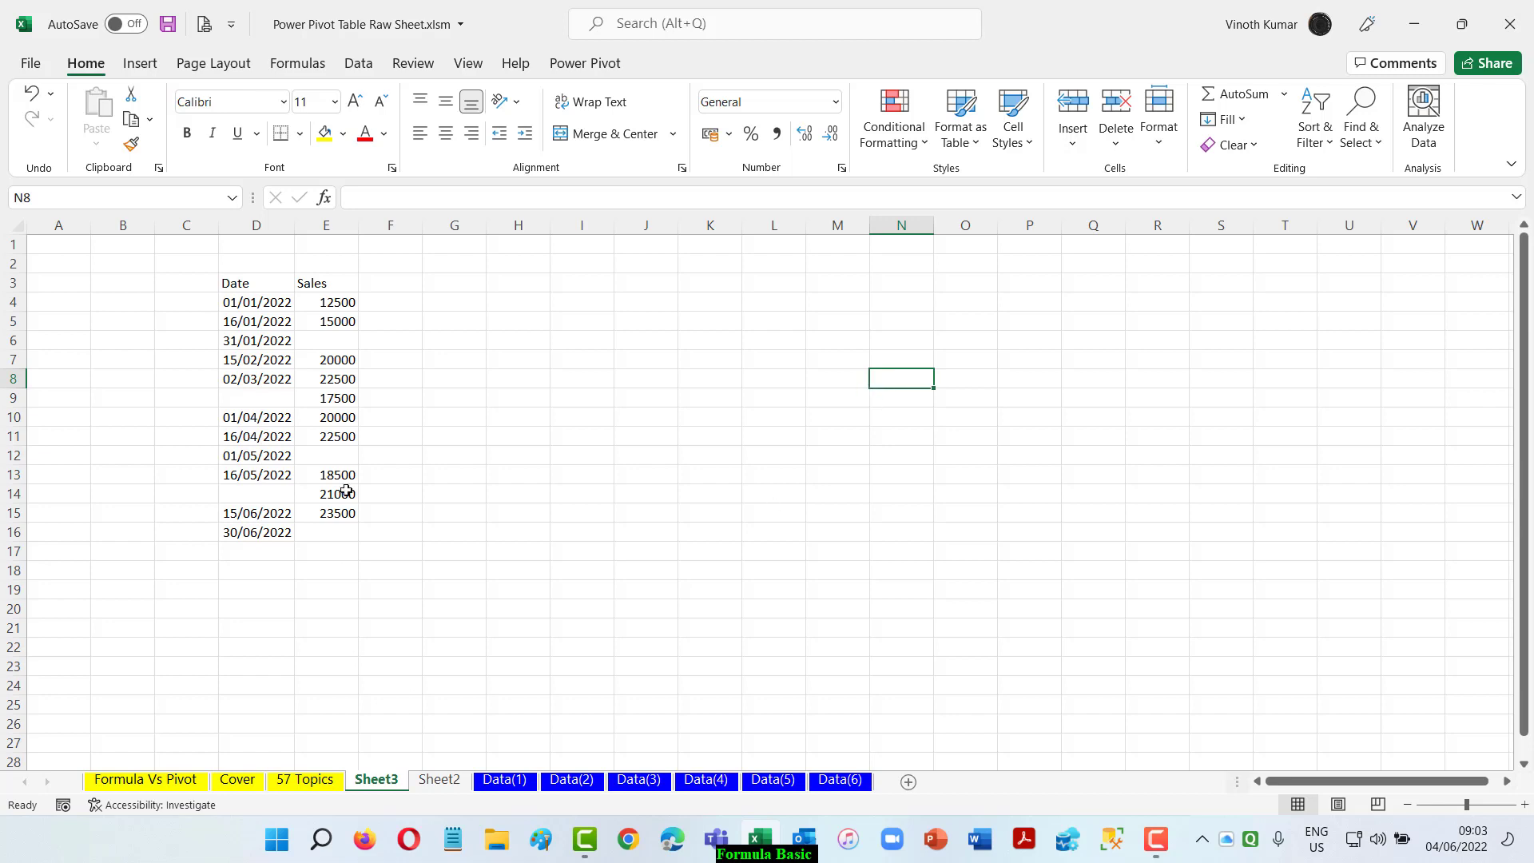
{"action": "left_click_drag", "start_coordinate": [270, 307], "coordinate": [251, 537]}
{"action": "left_click_drag", "start_coordinate": [342, 303], "coordinate": [334, 536]}
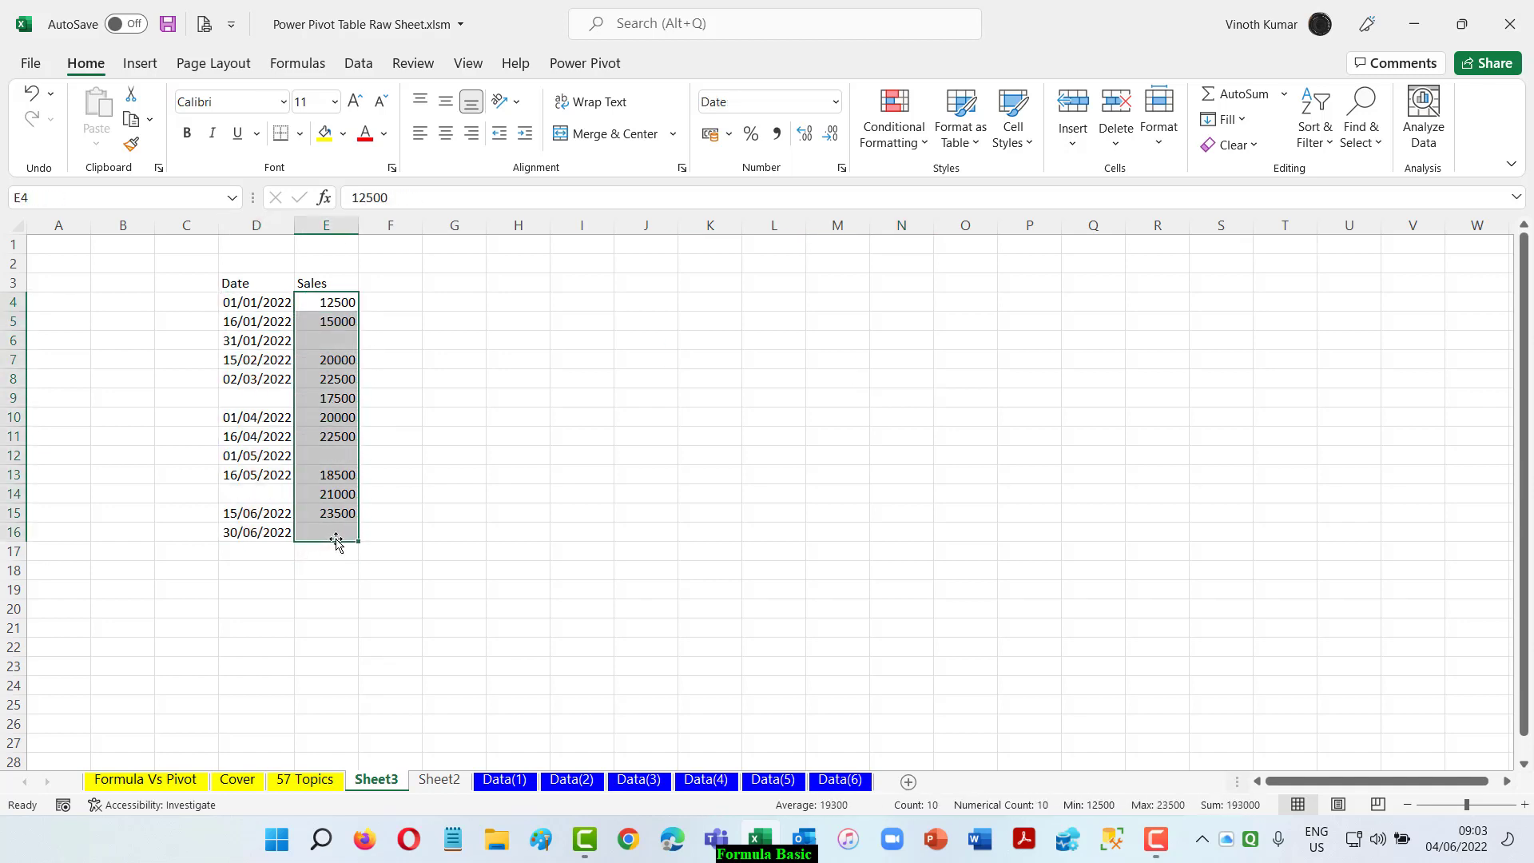
{"action": "left_click", "coordinate": [714, 586]}
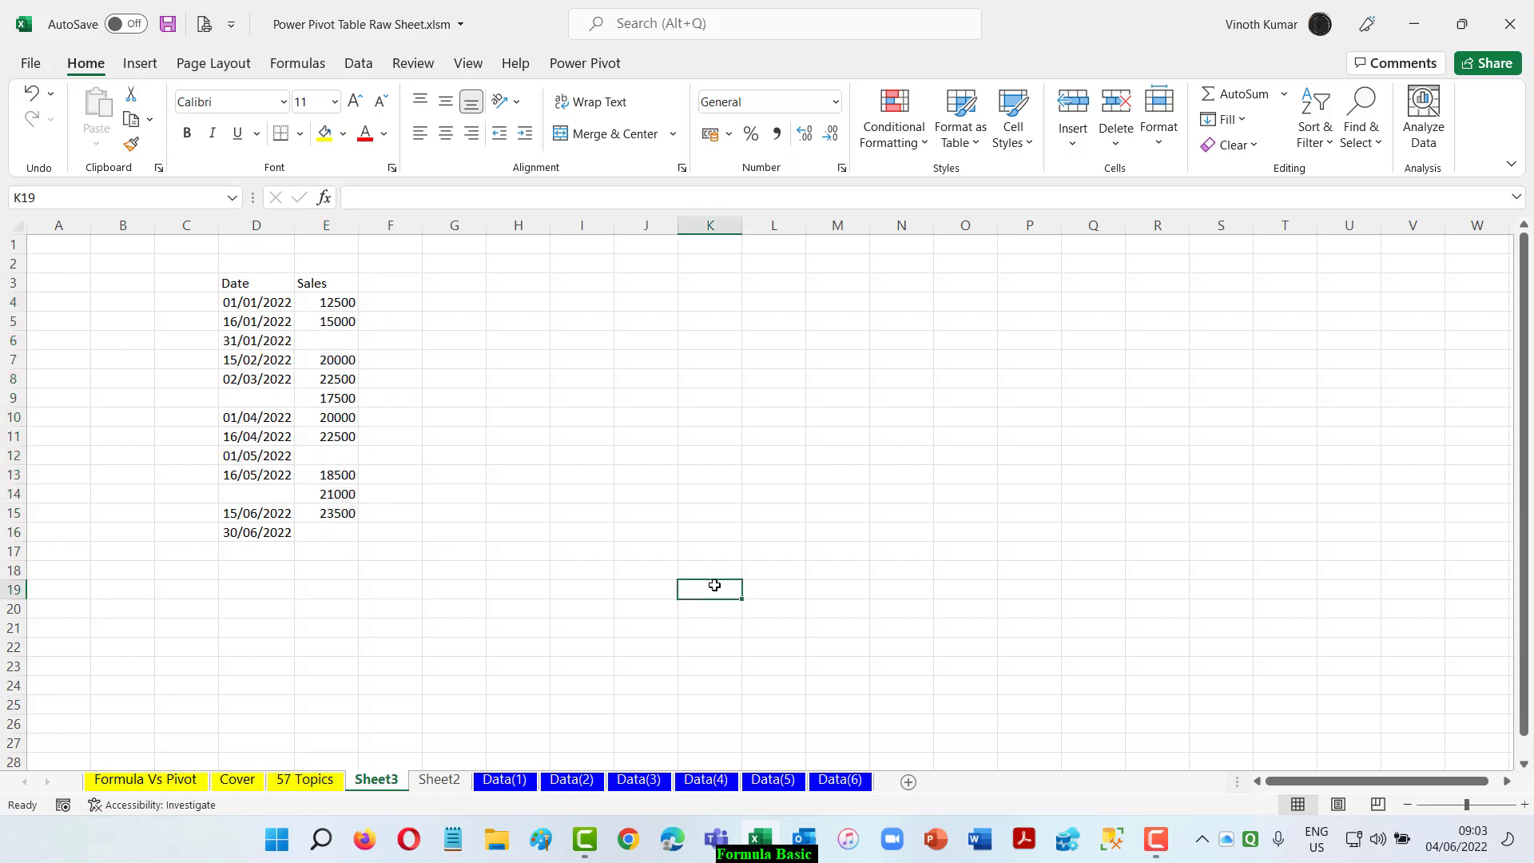
Select only the blank cells in the sales range E4:E16 with Go To Special and fill them all with 0
{"action": "left_click_drag", "start_coordinate": [333, 302], "coordinate": [339, 532]}
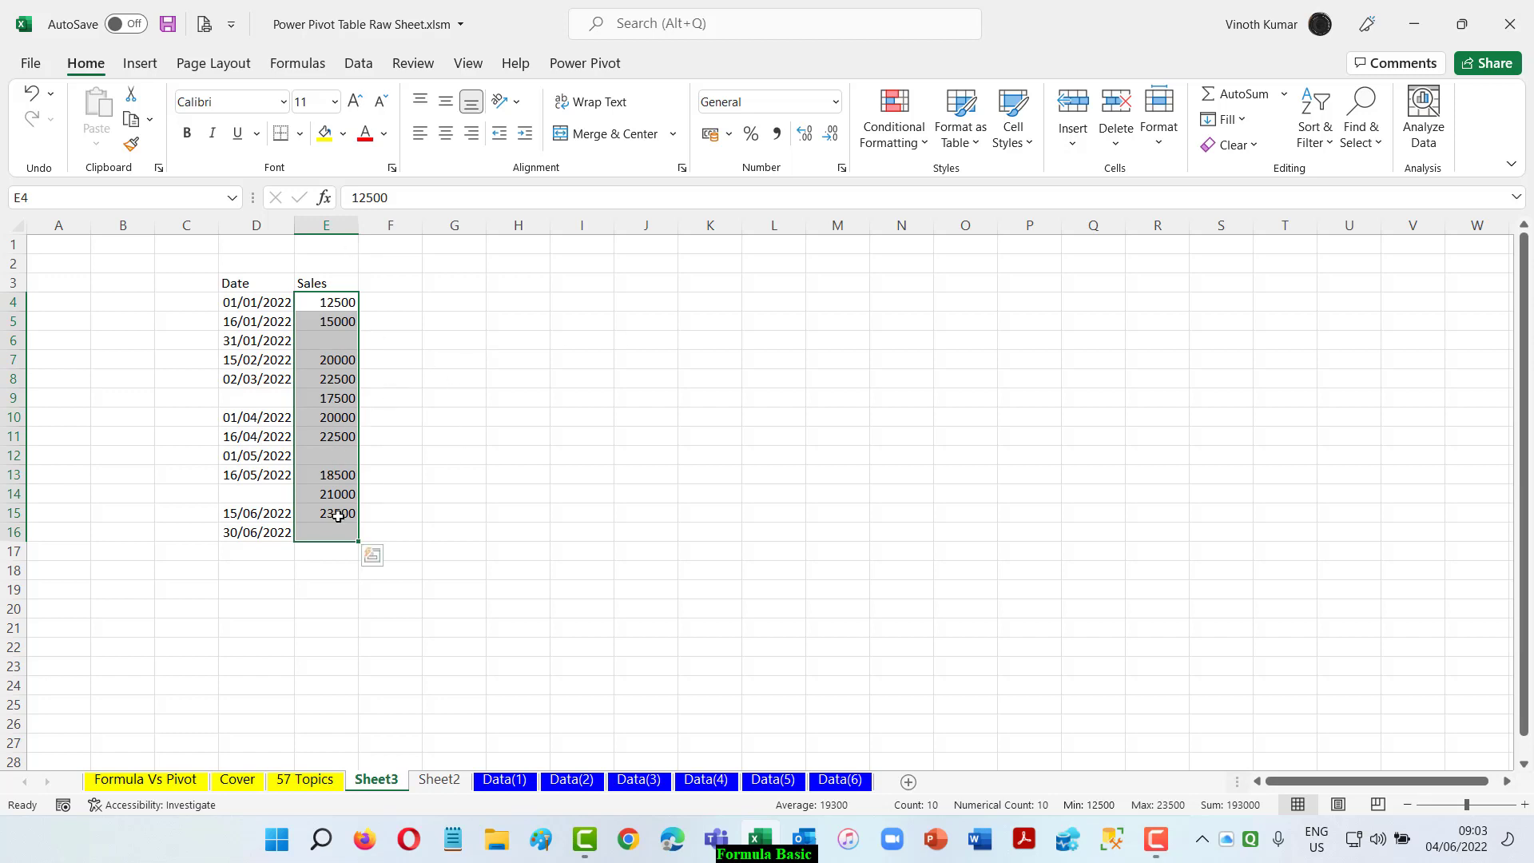
{"action": "left_click", "coordinate": [1366, 147]}
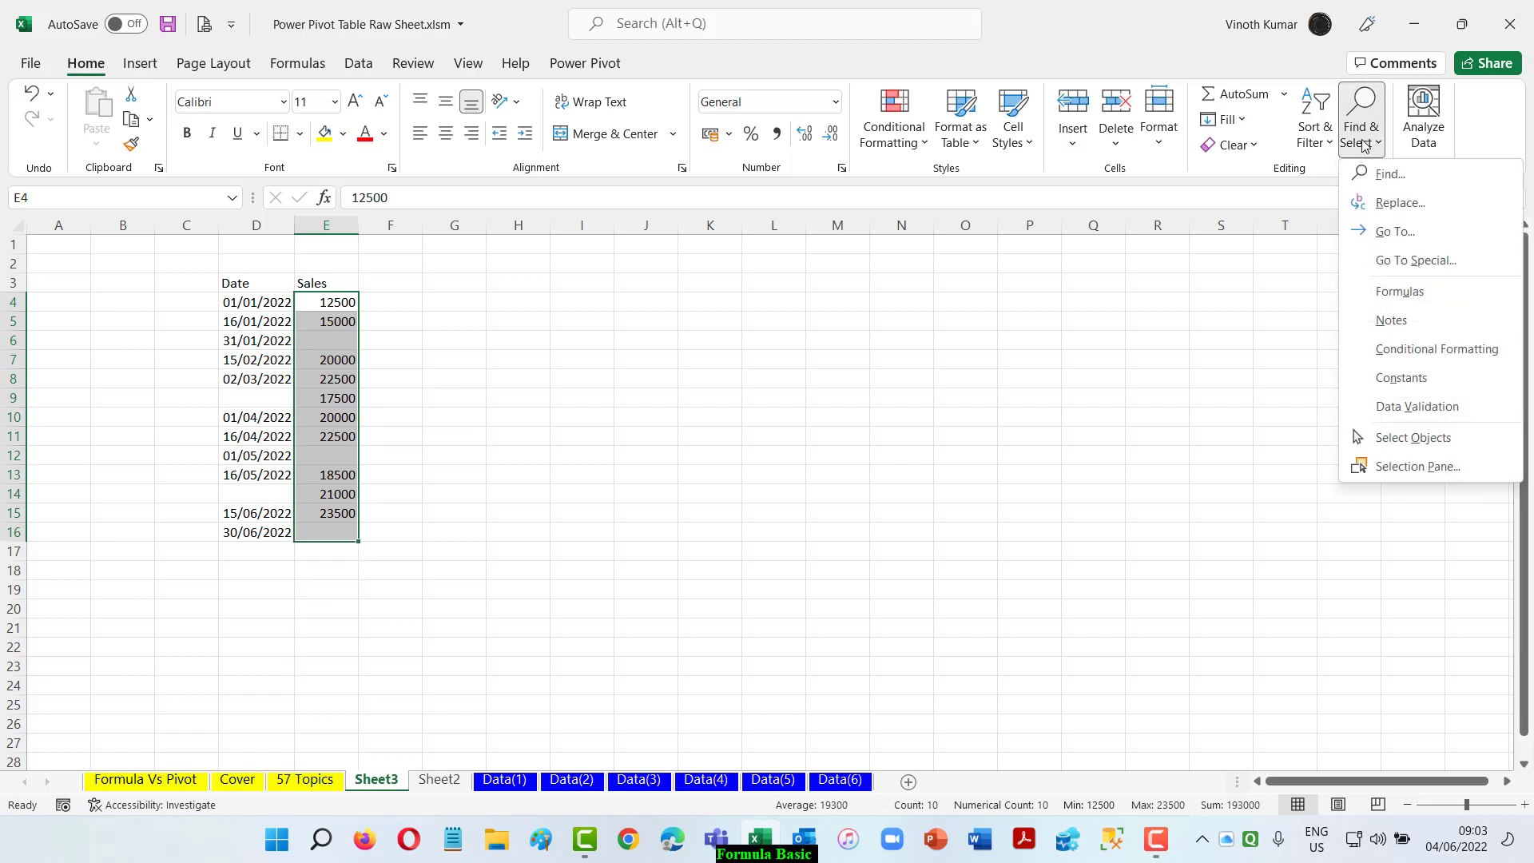
{"action": "left_click", "coordinate": [1407, 260]}
{"action": "left_click", "coordinate": [815, 404]}
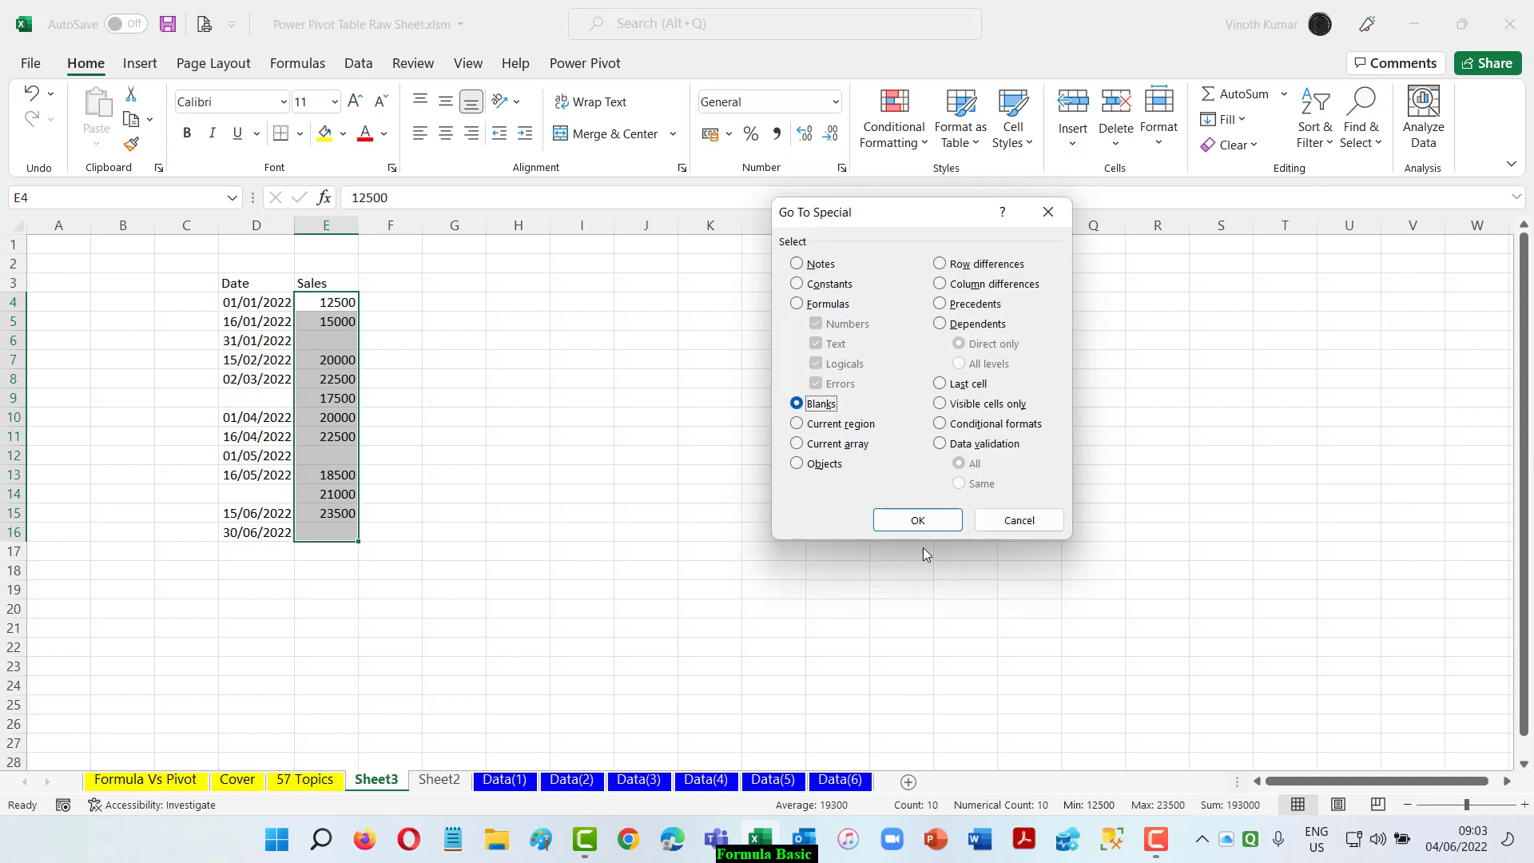
{"action": "left_click", "coordinate": [917, 520]}
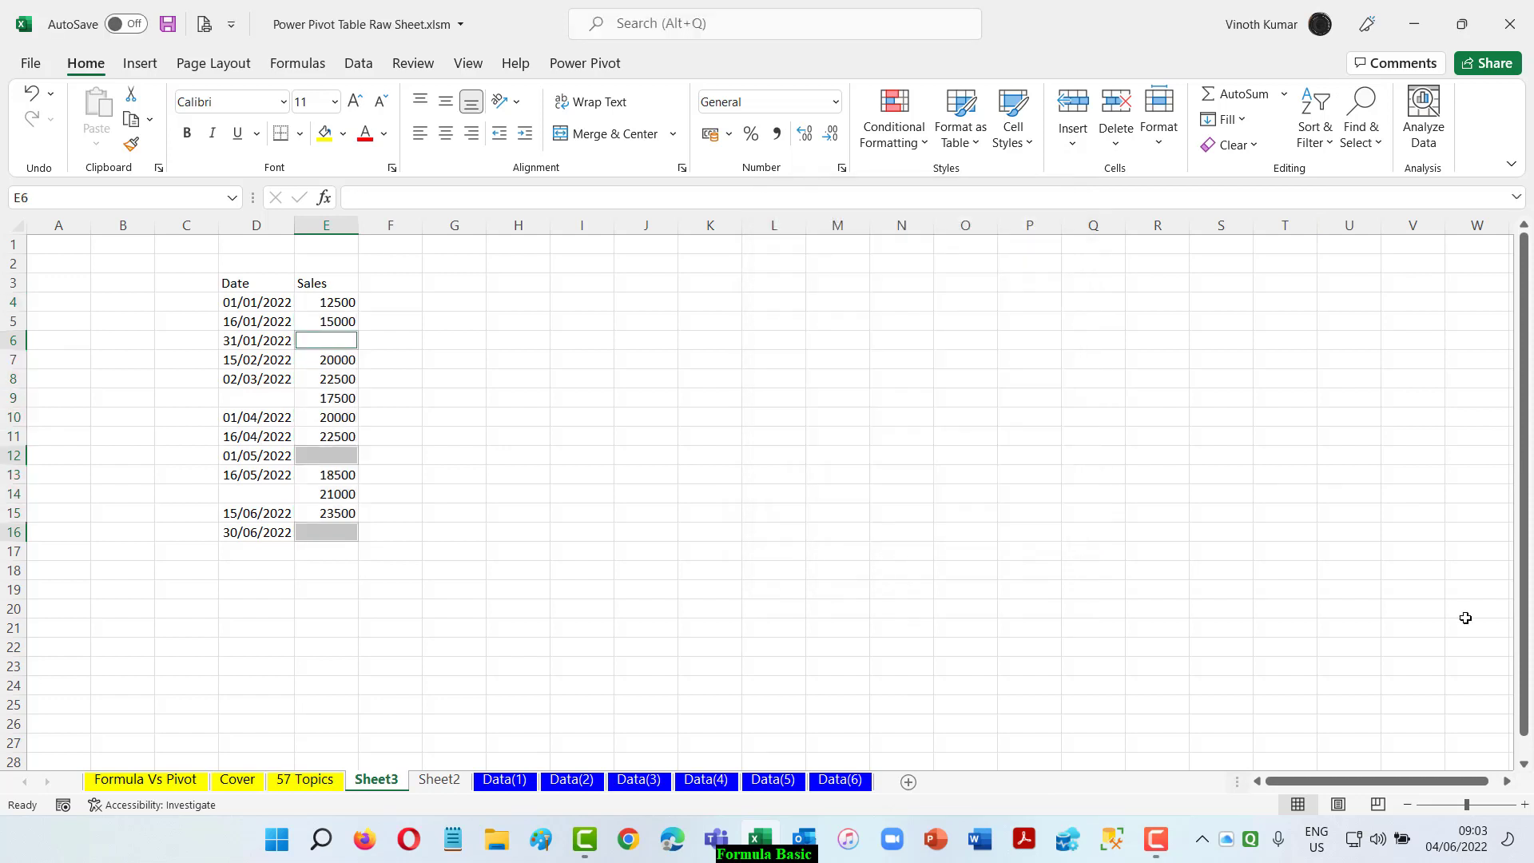
{"action": "type", "text": "0"}
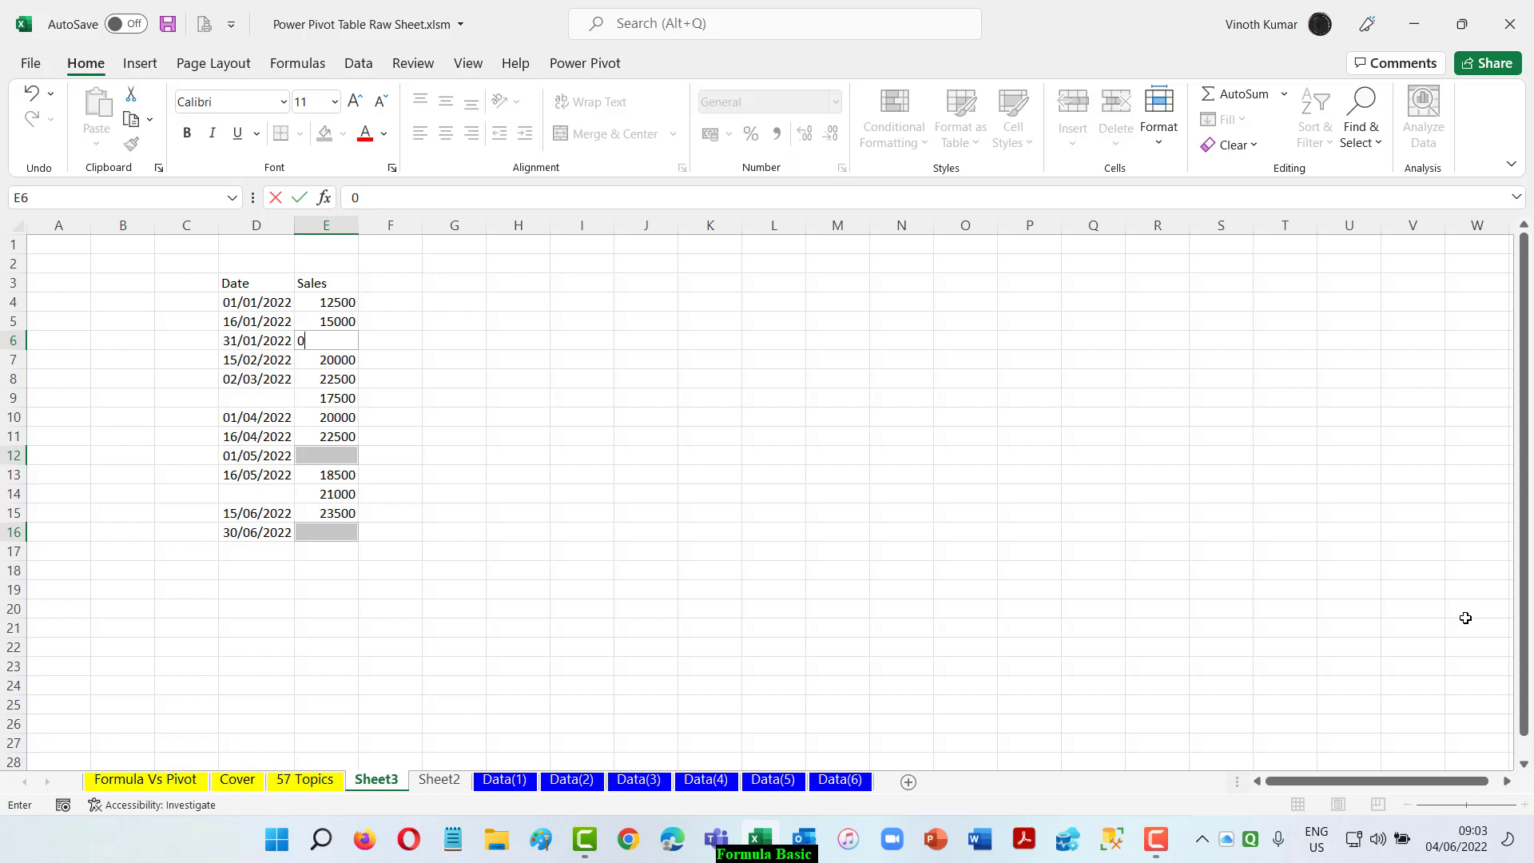
{"action": "key", "text": "ctrl+Return"}
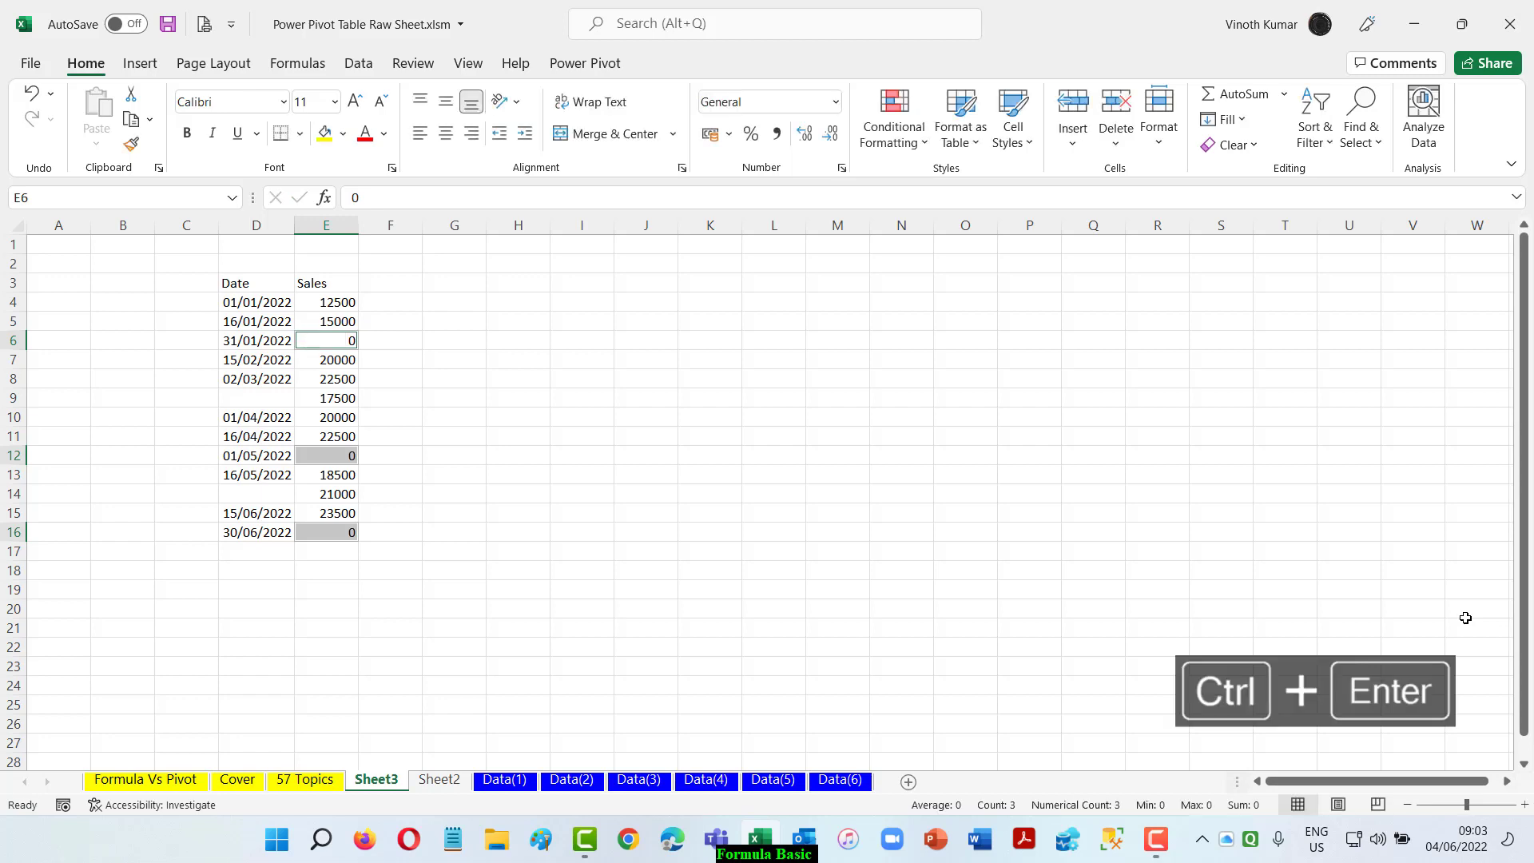
{"action": "left_click", "coordinate": [702, 513]}
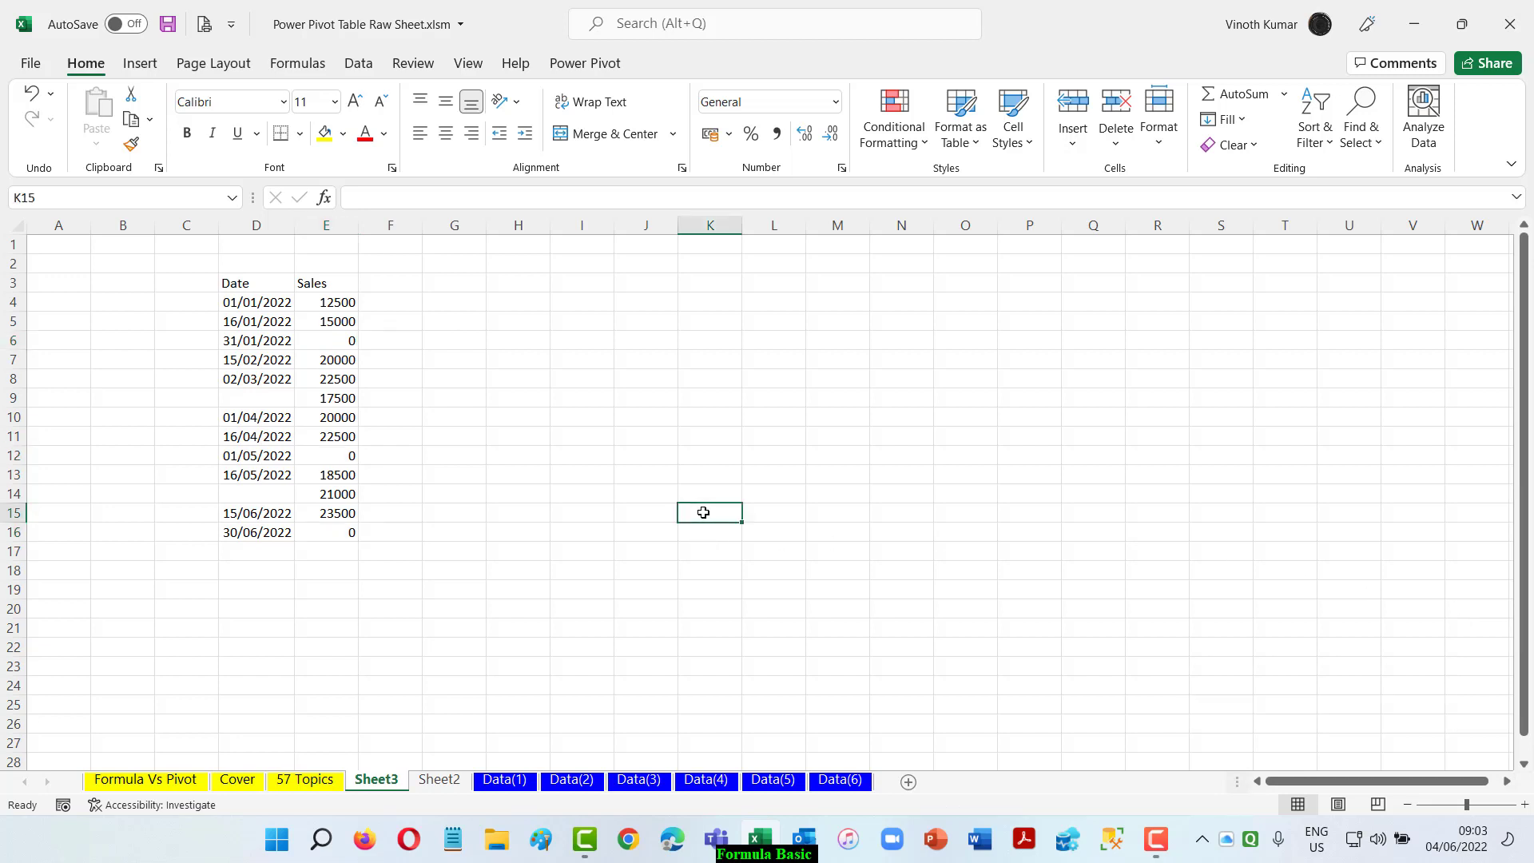
Enter 0 in the blank date cells D9 and D14
{"action": "left_click", "coordinate": [274, 401]}
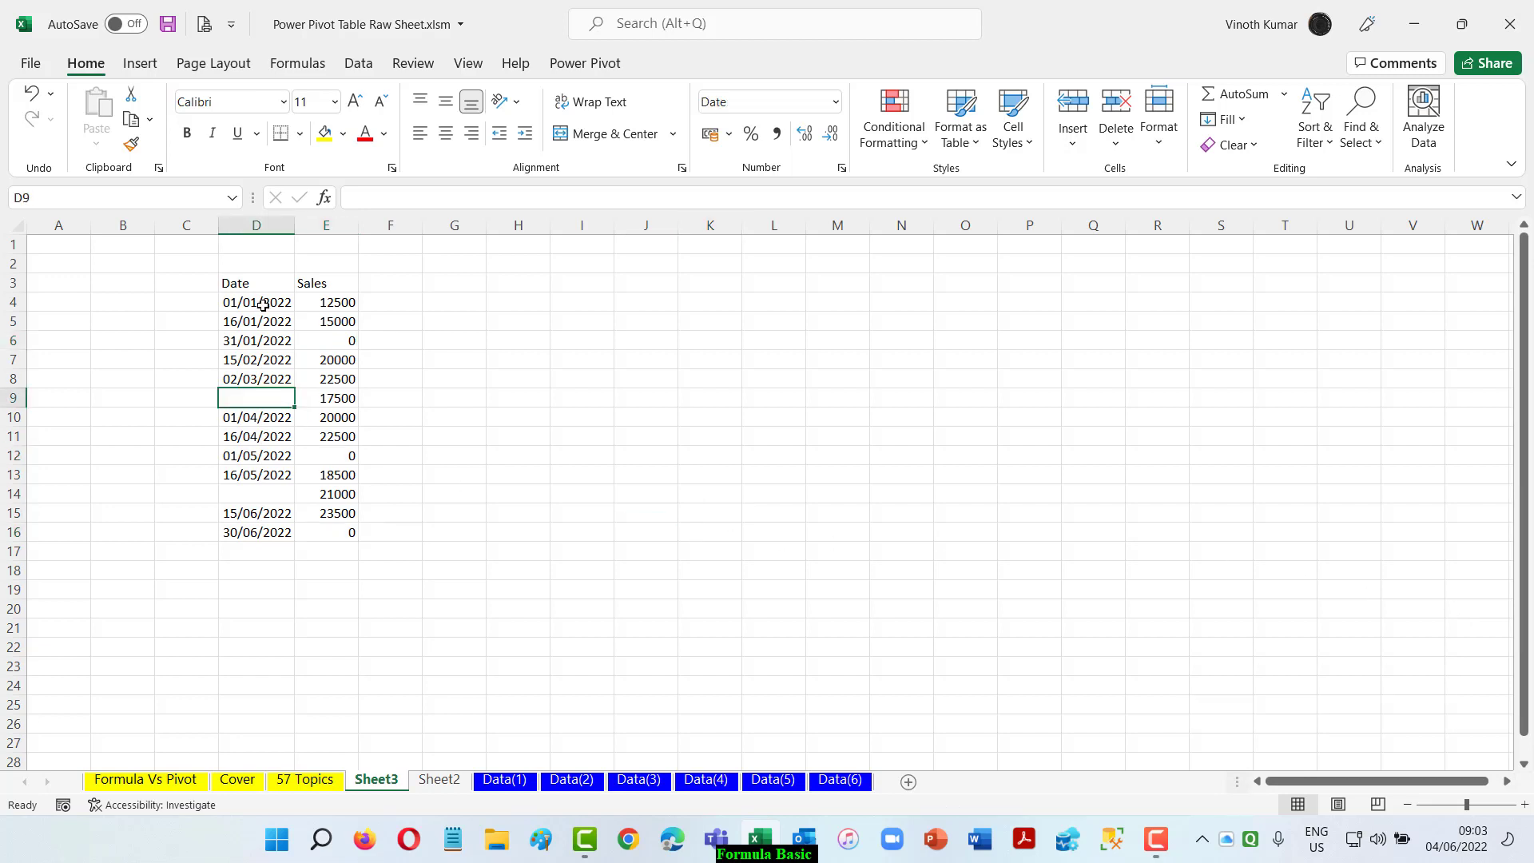
{"action": "left_click_drag", "start_coordinate": [267, 304], "coordinate": [273, 531]}
{"action": "left_click", "coordinate": [264, 401]}
{"action": "type", "text": "00/01/1900"}
{"action": "key", "text": "Return"}
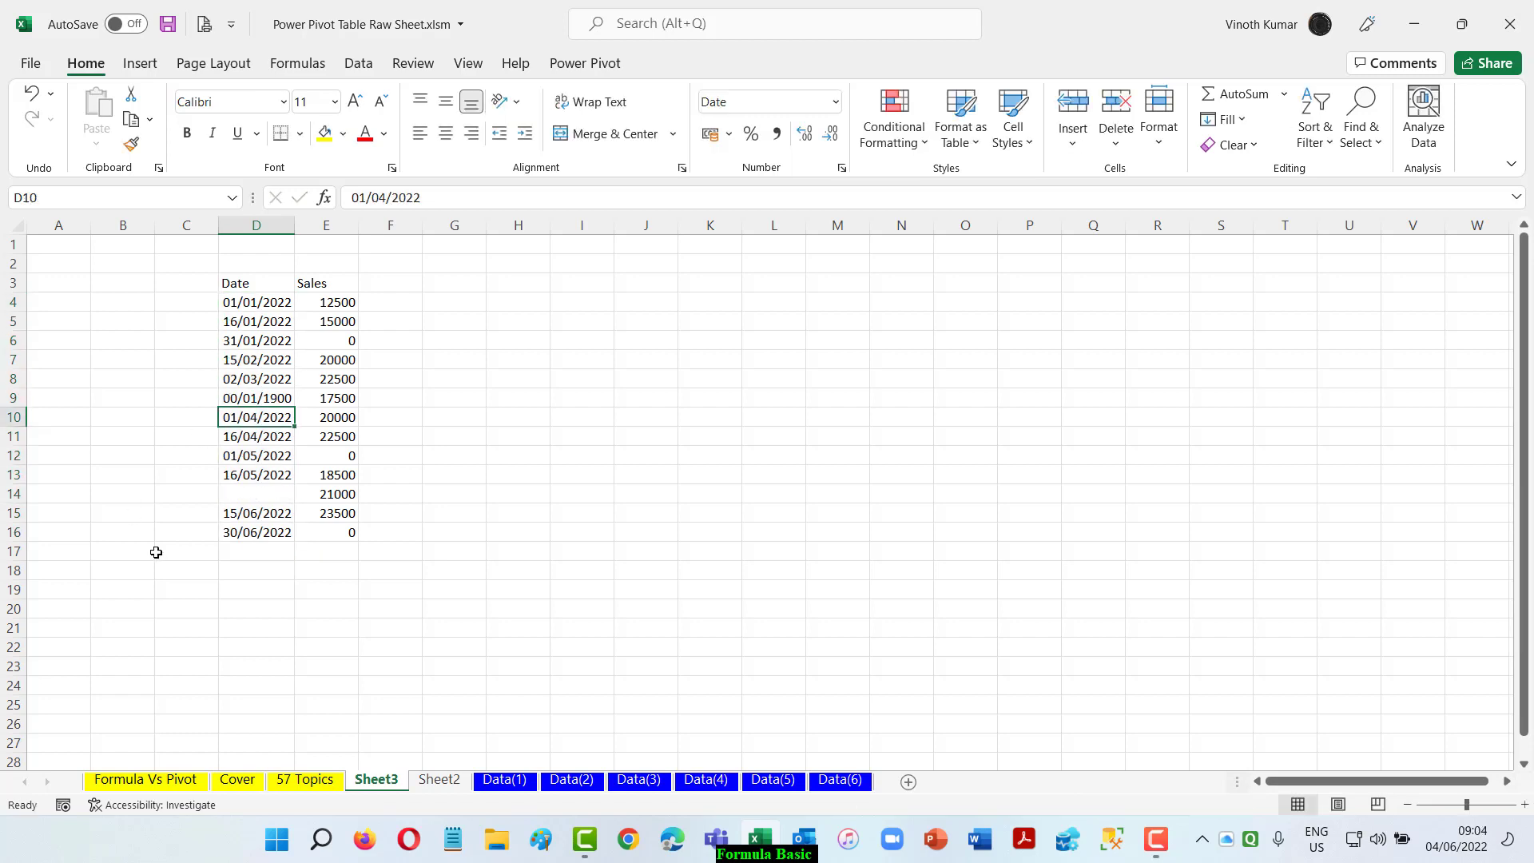
{"action": "left_click", "coordinate": [256, 481]}
{"action": "left_click", "coordinate": [257, 494]}
{"action": "type", "text": "0"}
{"action": "key", "text": "Return"}
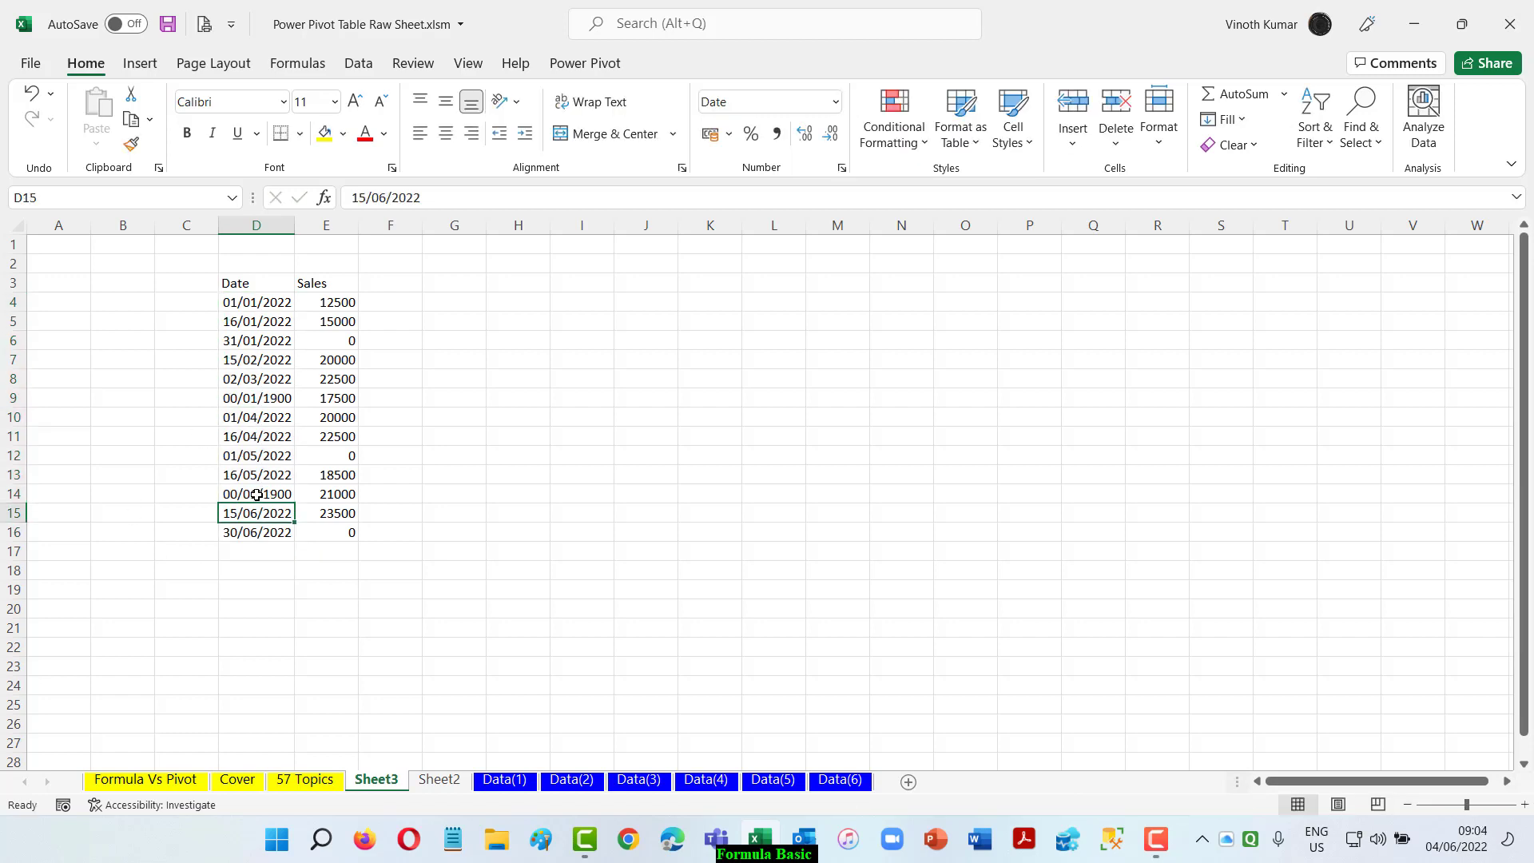
Clear the zero dates in D14 and D9
{"action": "left_click", "coordinate": [257, 494]}
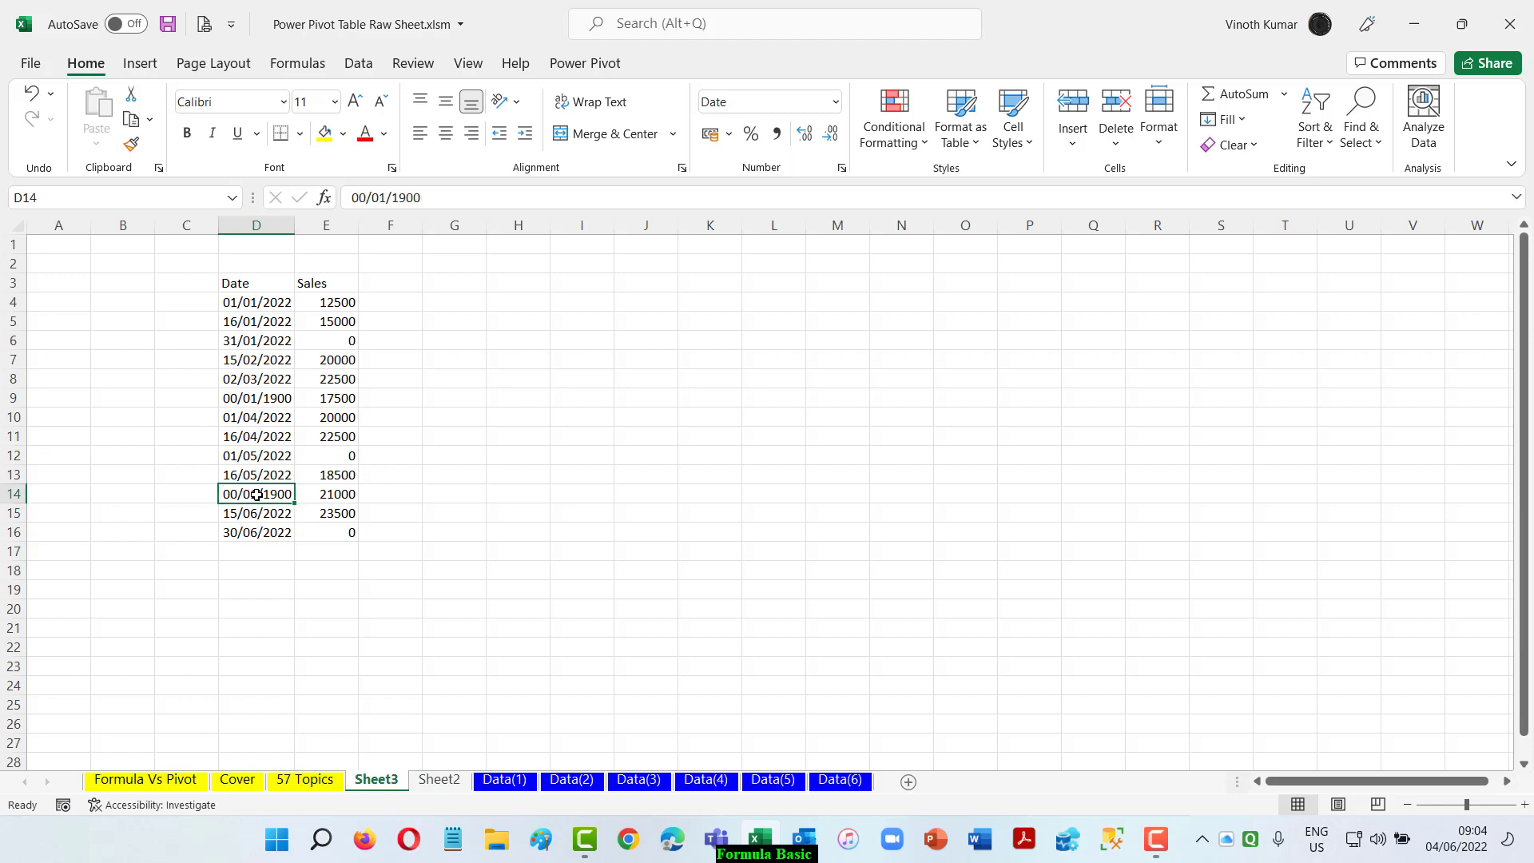
{"action": "key", "text": "Delete"}
{"action": "left_click", "coordinate": [271, 396]}
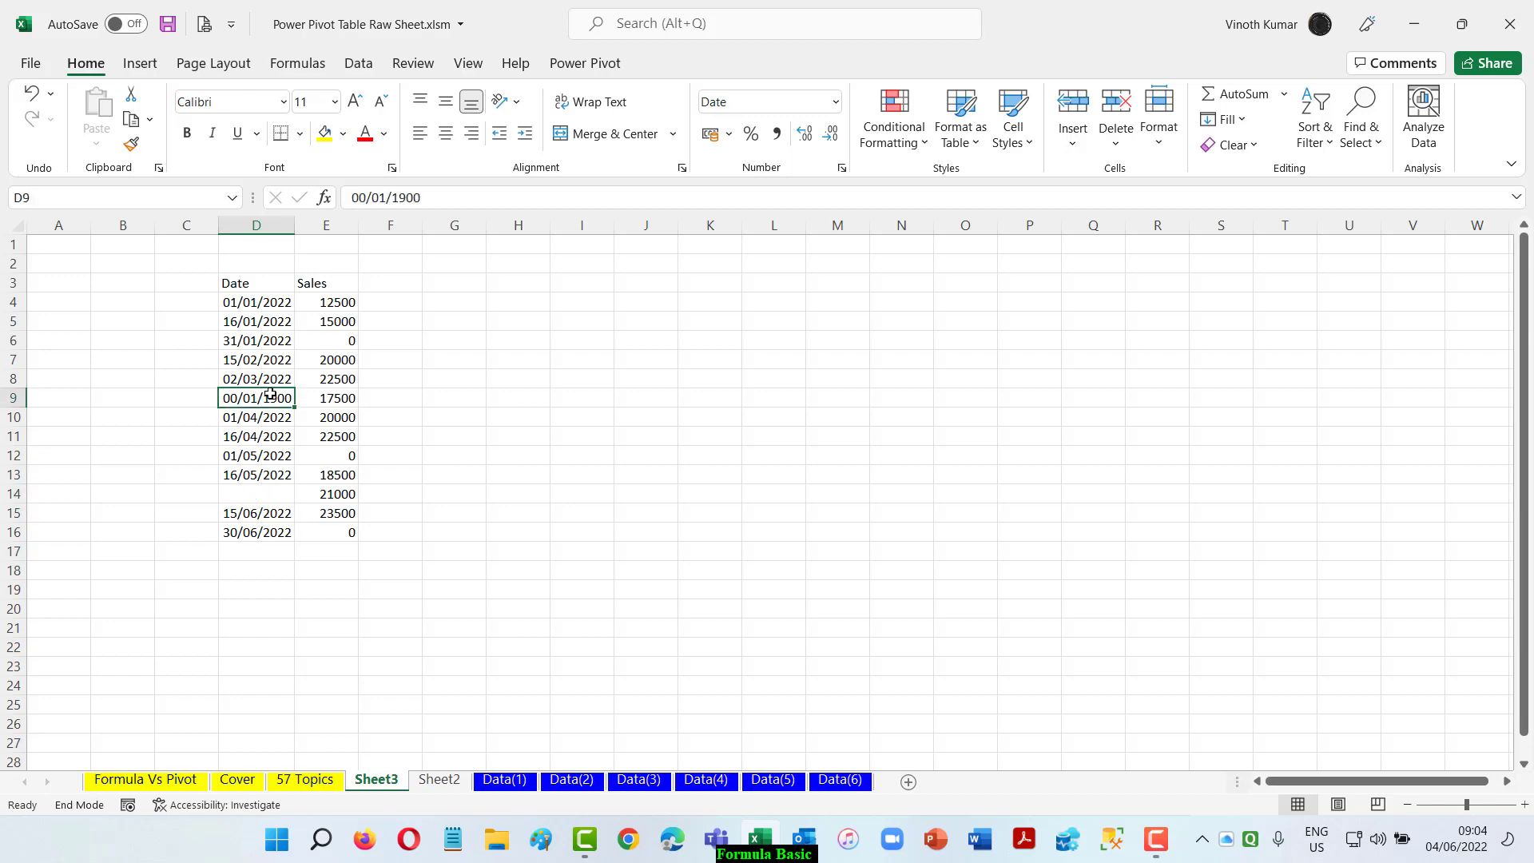
{"action": "key", "text": "Delete"}
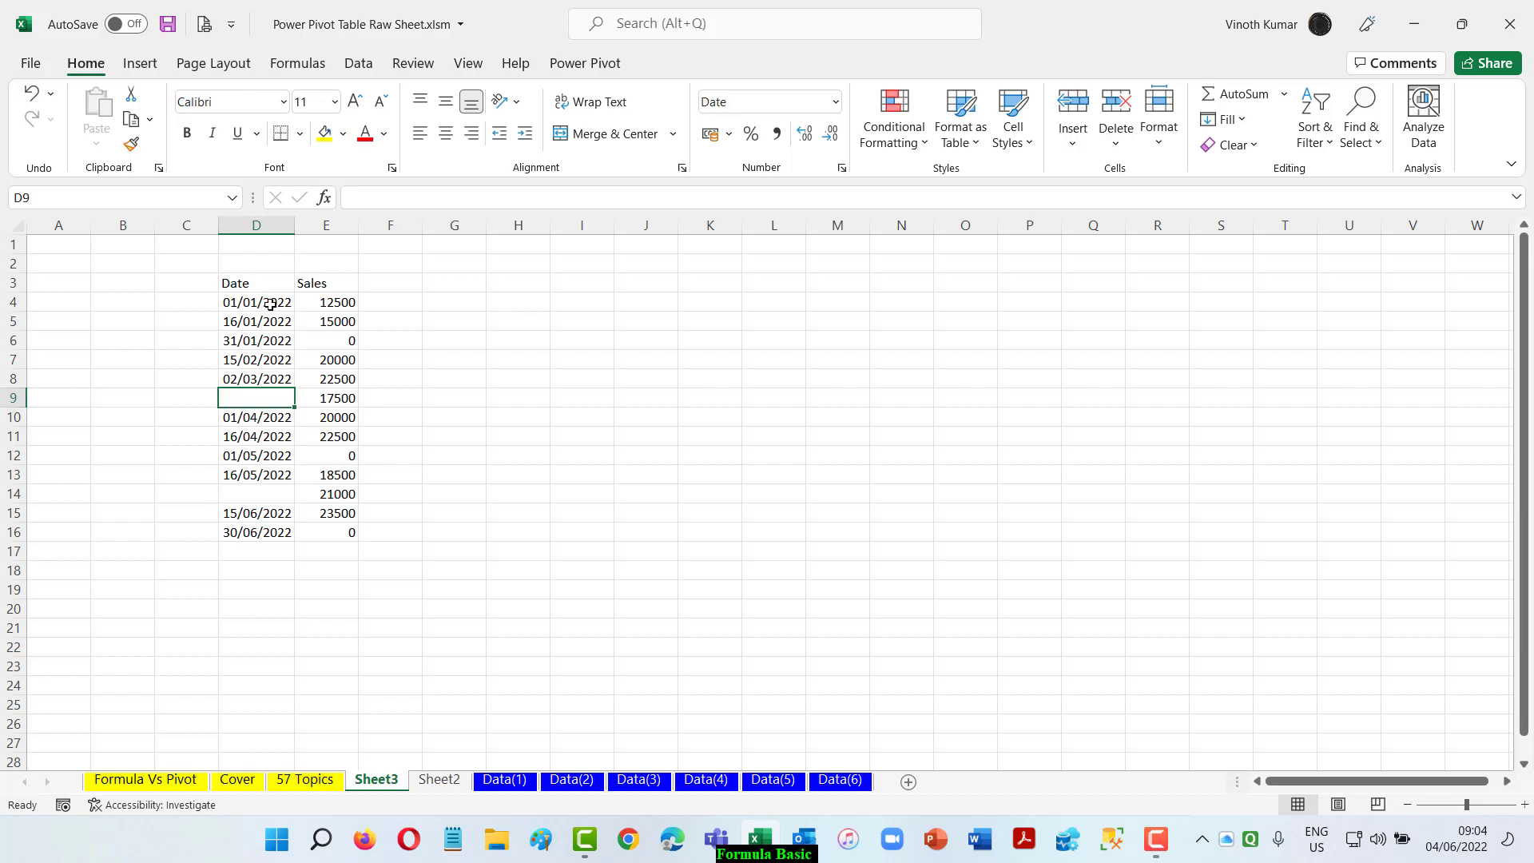
Select only the blank cells in the date range D4:D16 with Go To Special and fill them all with a formula referencing the cell above
{"action": "left_click_drag", "start_coordinate": [270, 304], "coordinate": [273, 530]}
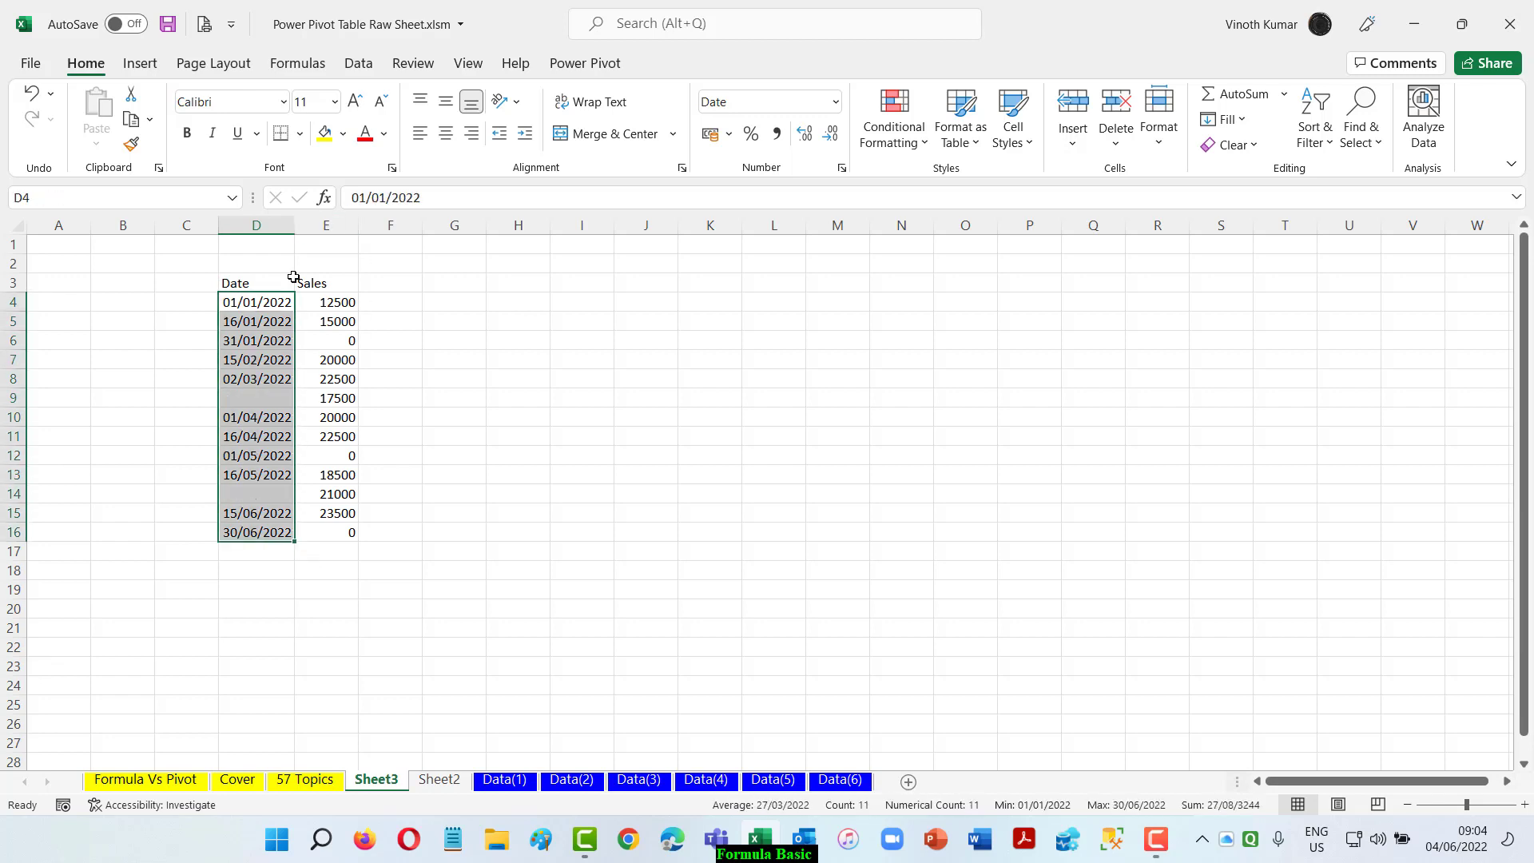
{"action": "left_click", "coordinate": [1355, 141]}
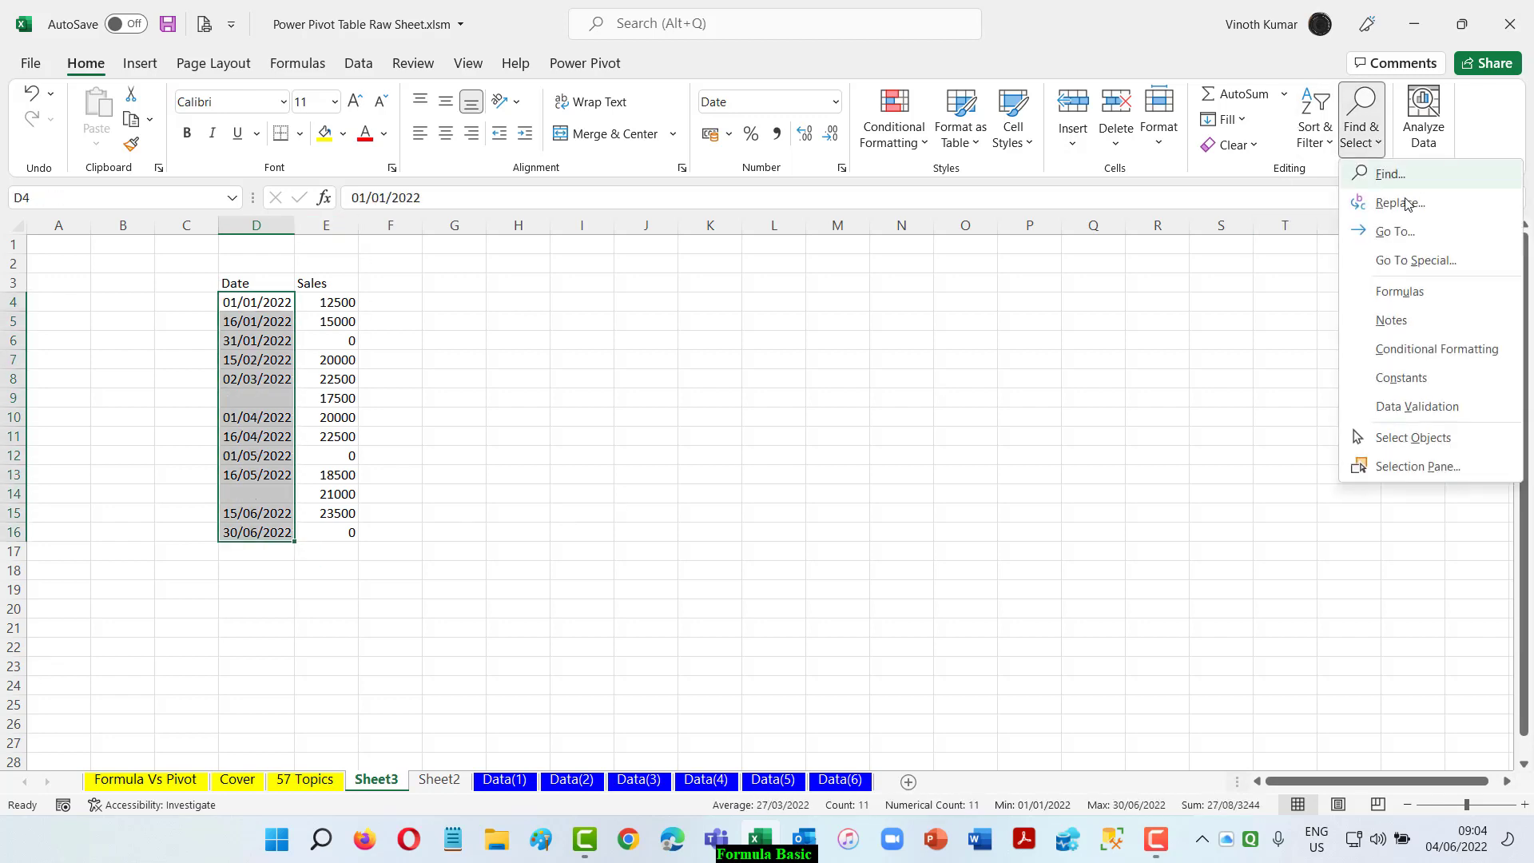
{"action": "left_click", "coordinate": [1412, 264]}
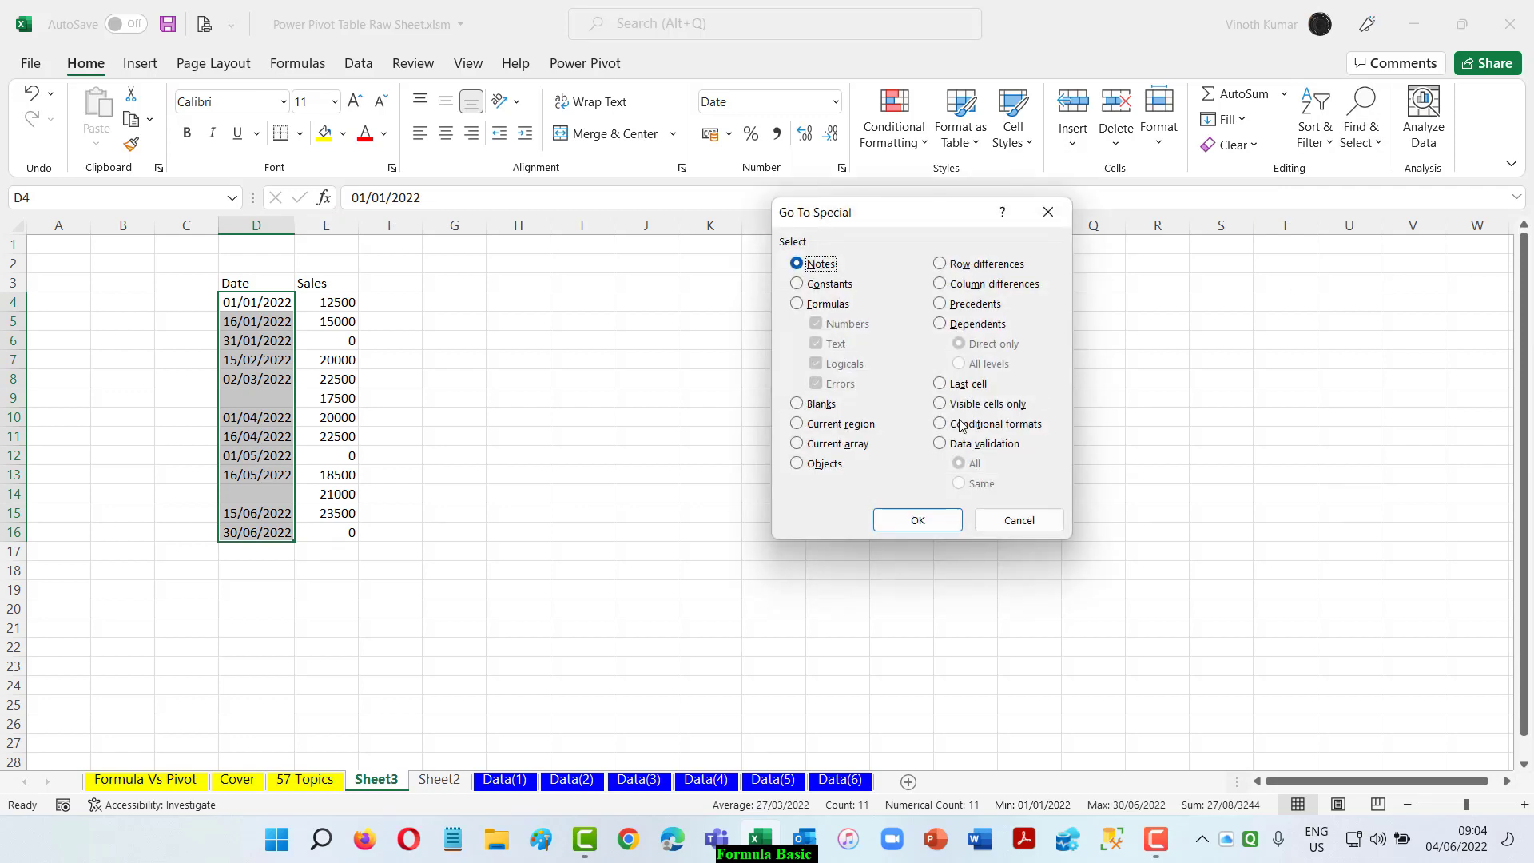
{"action": "left_click", "coordinate": [809, 404]}
{"action": "left_click", "coordinate": [920, 521]}
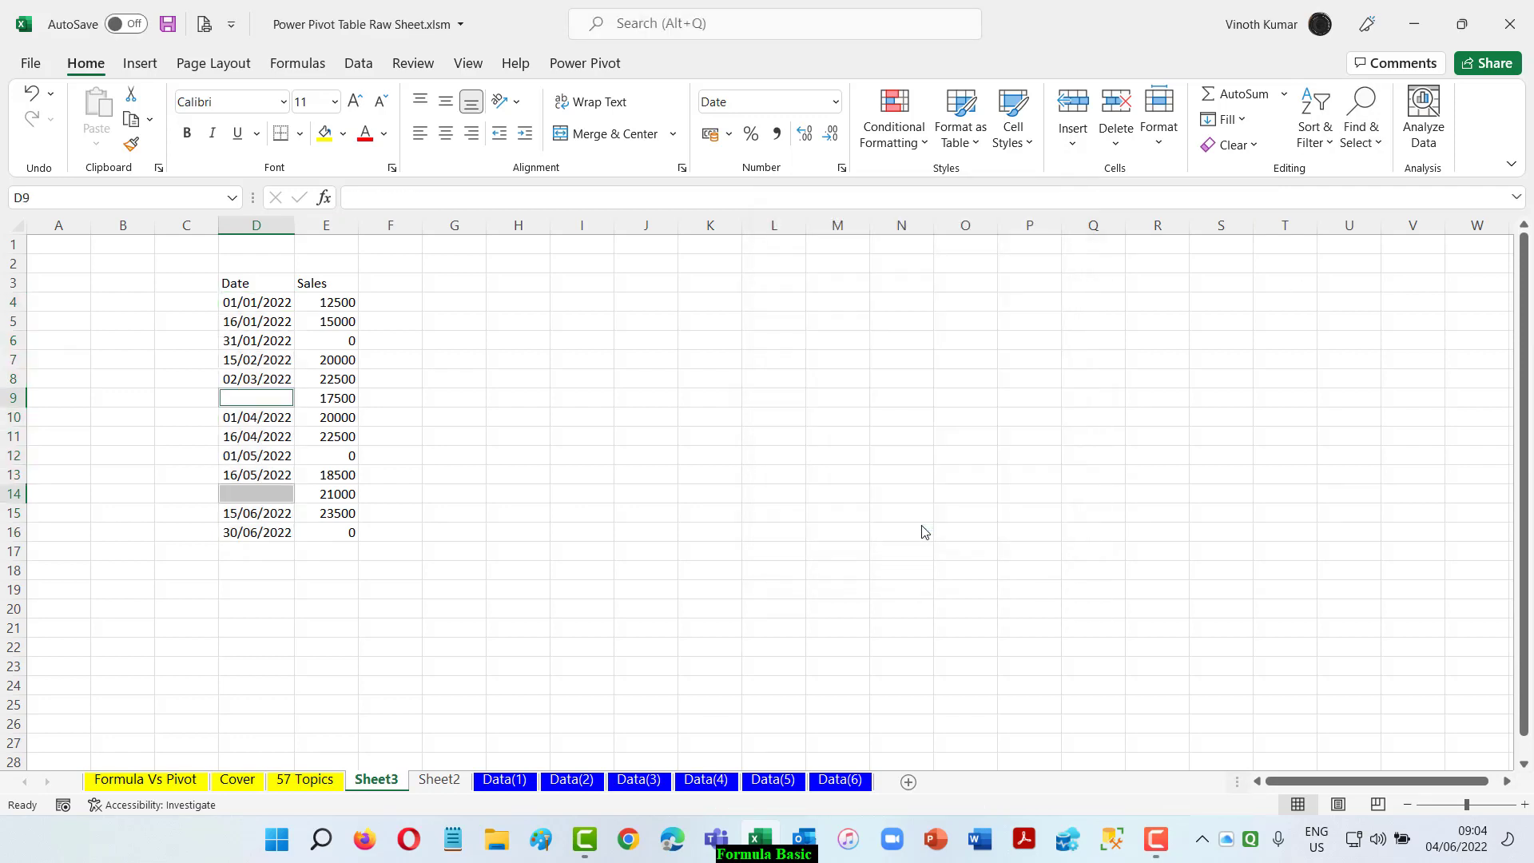
{"action": "type", "text": "="}
{"action": "key", "text": "Up"}
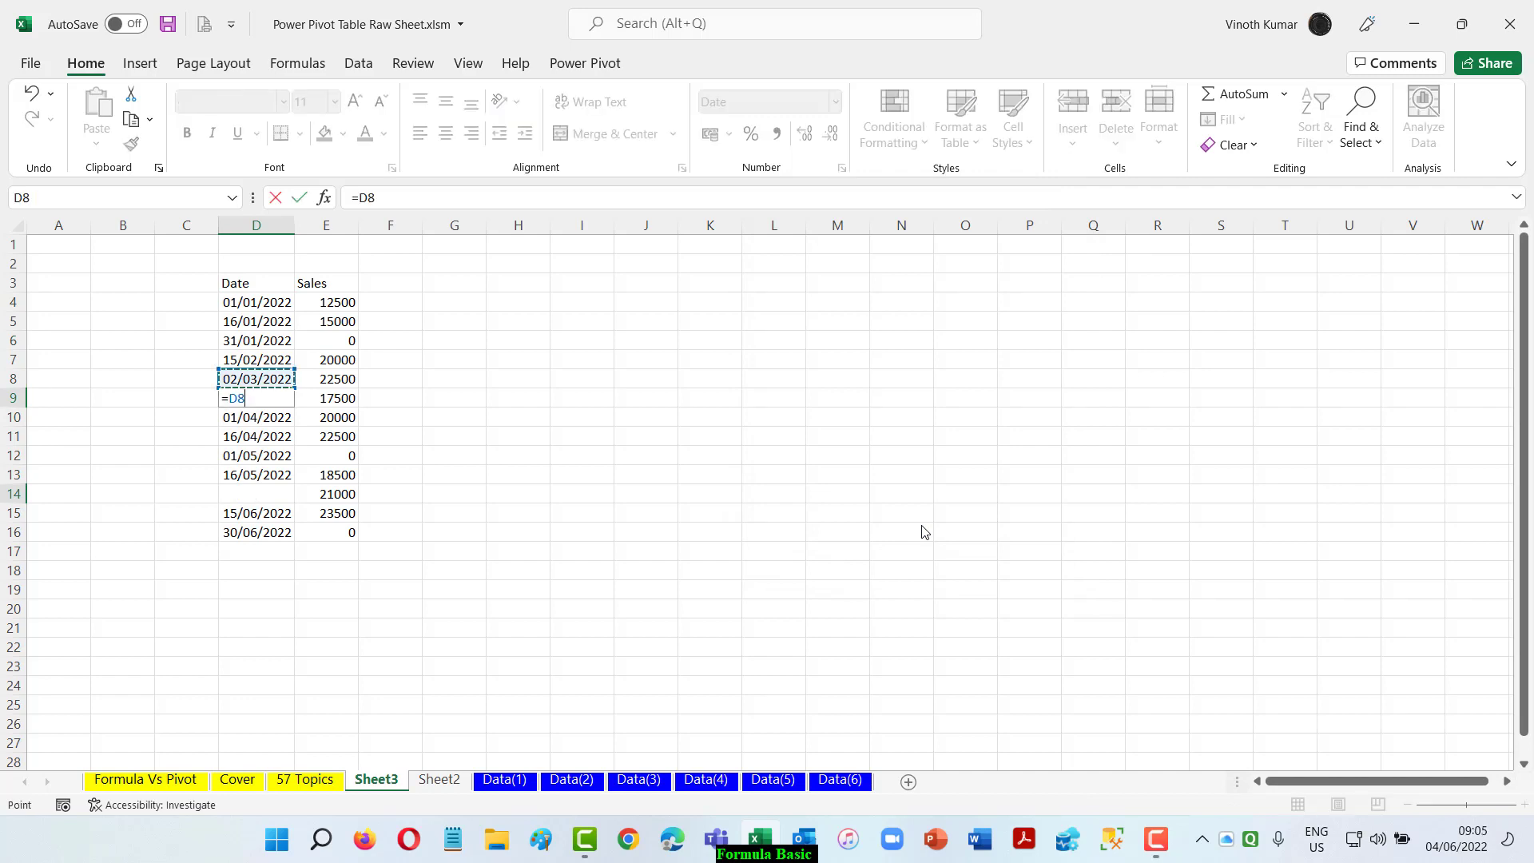
{"action": "key", "text": "ctrl+Return"}
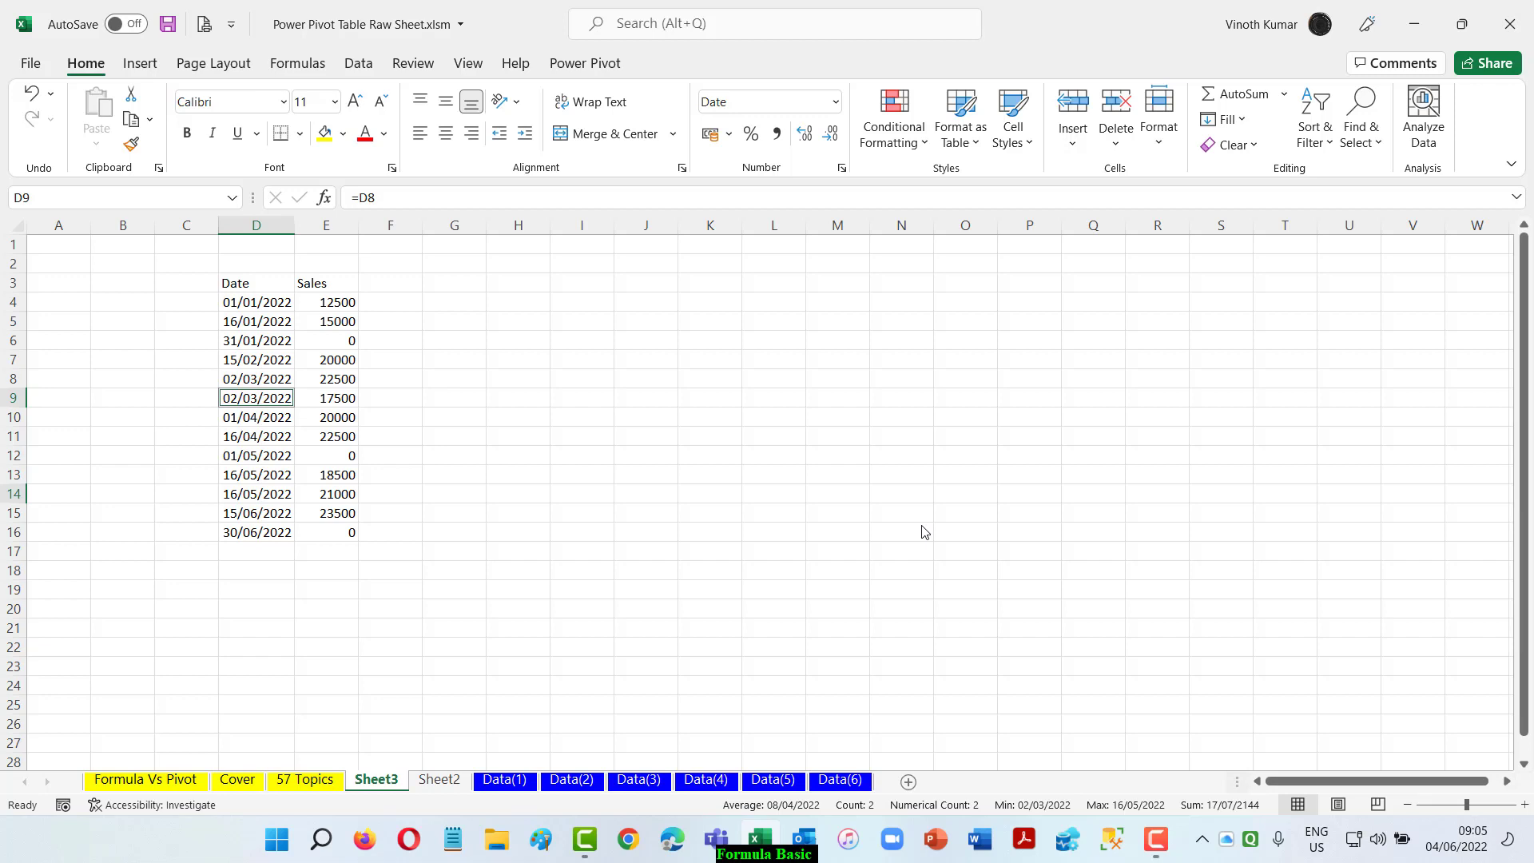
Undo the blank fills and cell clearings until the Date and Sales data is complete again
{"action": "key", "text": "ctrl+z"}
{"action": "key", "text": "ctrl+z"}
{"action": "key", "text": "ctrl+z"}
{"action": "key", "text": "ctrl+z"}
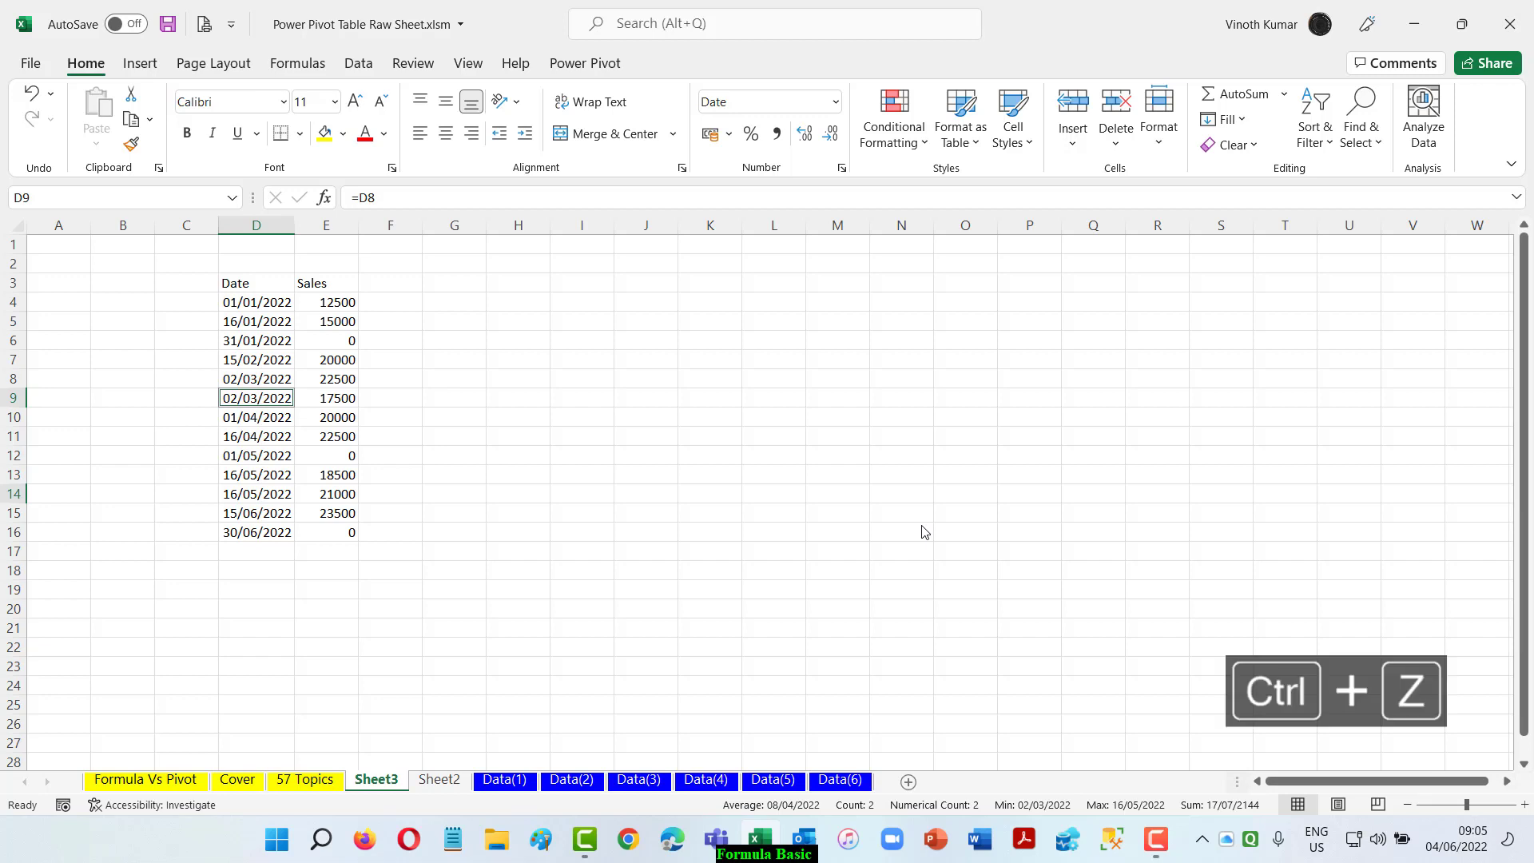
{"action": "key", "text": "ctrl+z"}
{"action": "key", "text": "ctrl+z"}
{"action": "key", "text": "ctrl+z"}
{"action": "key", "text": "ctrl+z"}
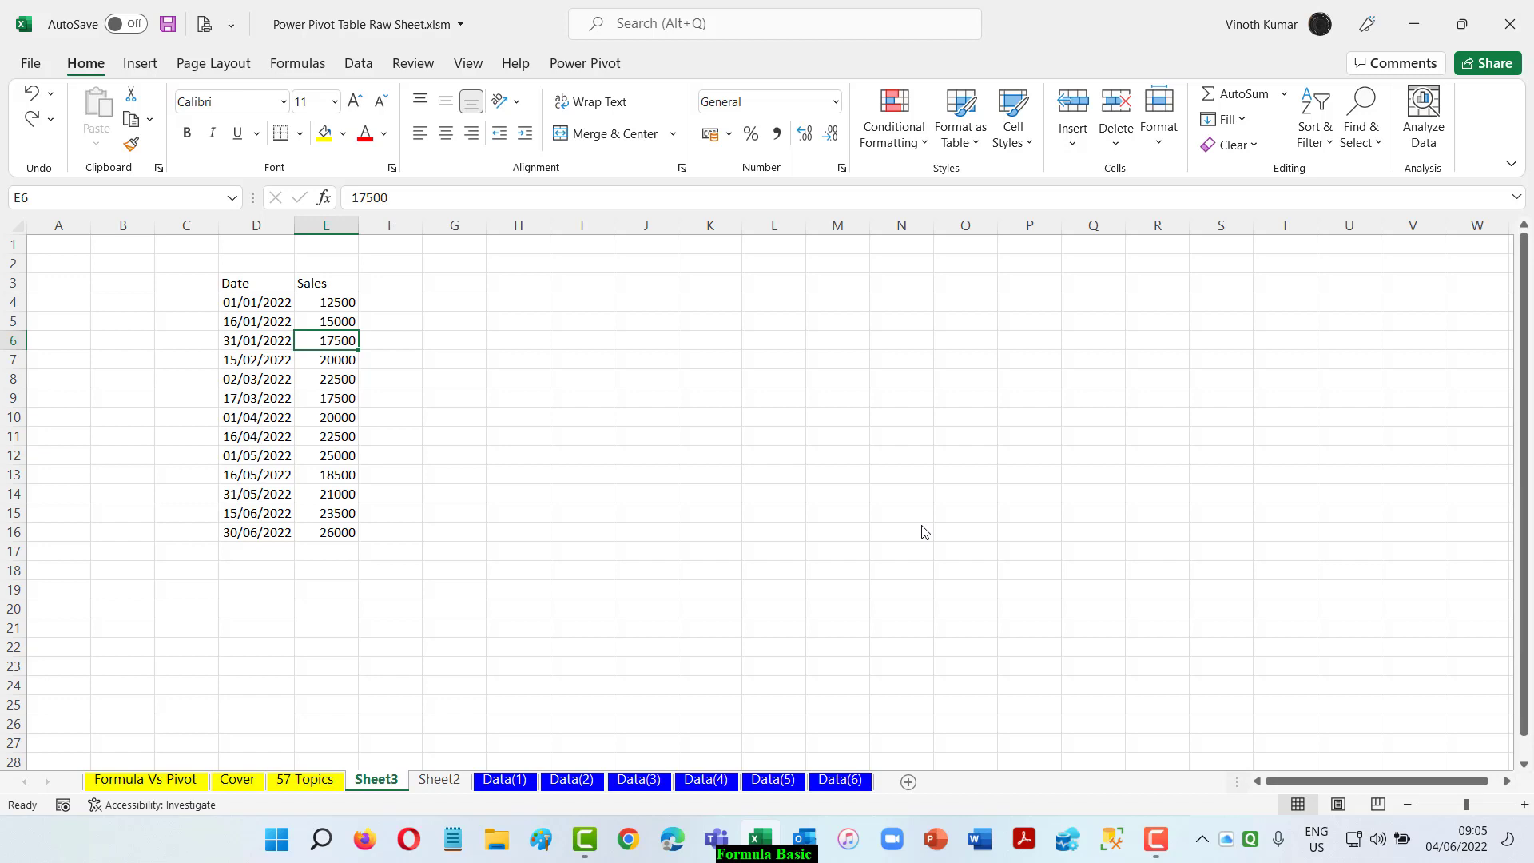
Highlight cell I3 with a yellow fill, then select the Date header in D3
{"action": "left_click", "coordinate": [582, 286]}
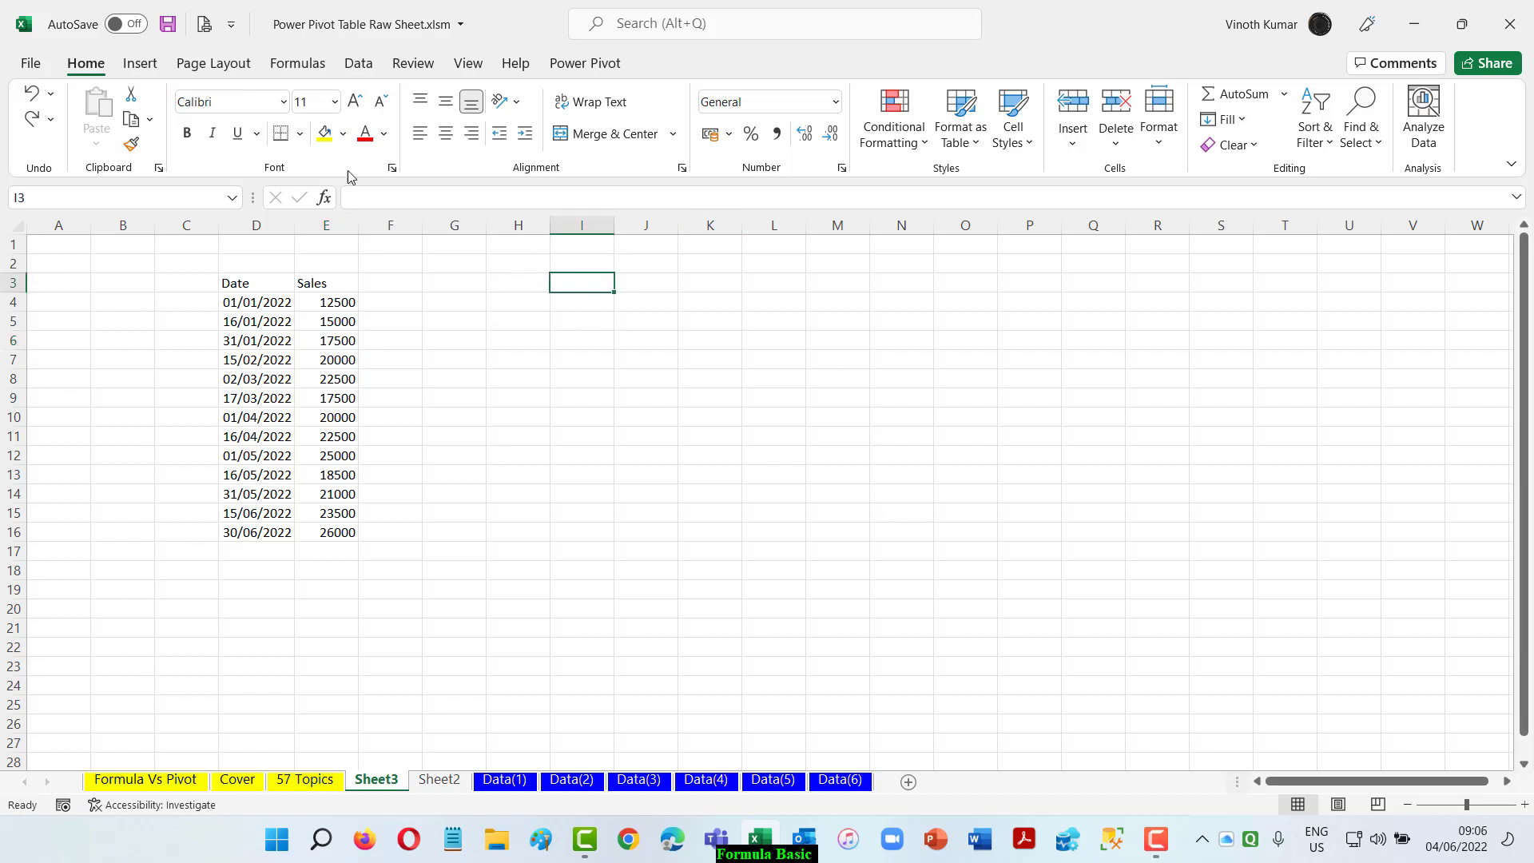
{"action": "left_click", "coordinate": [324, 133]}
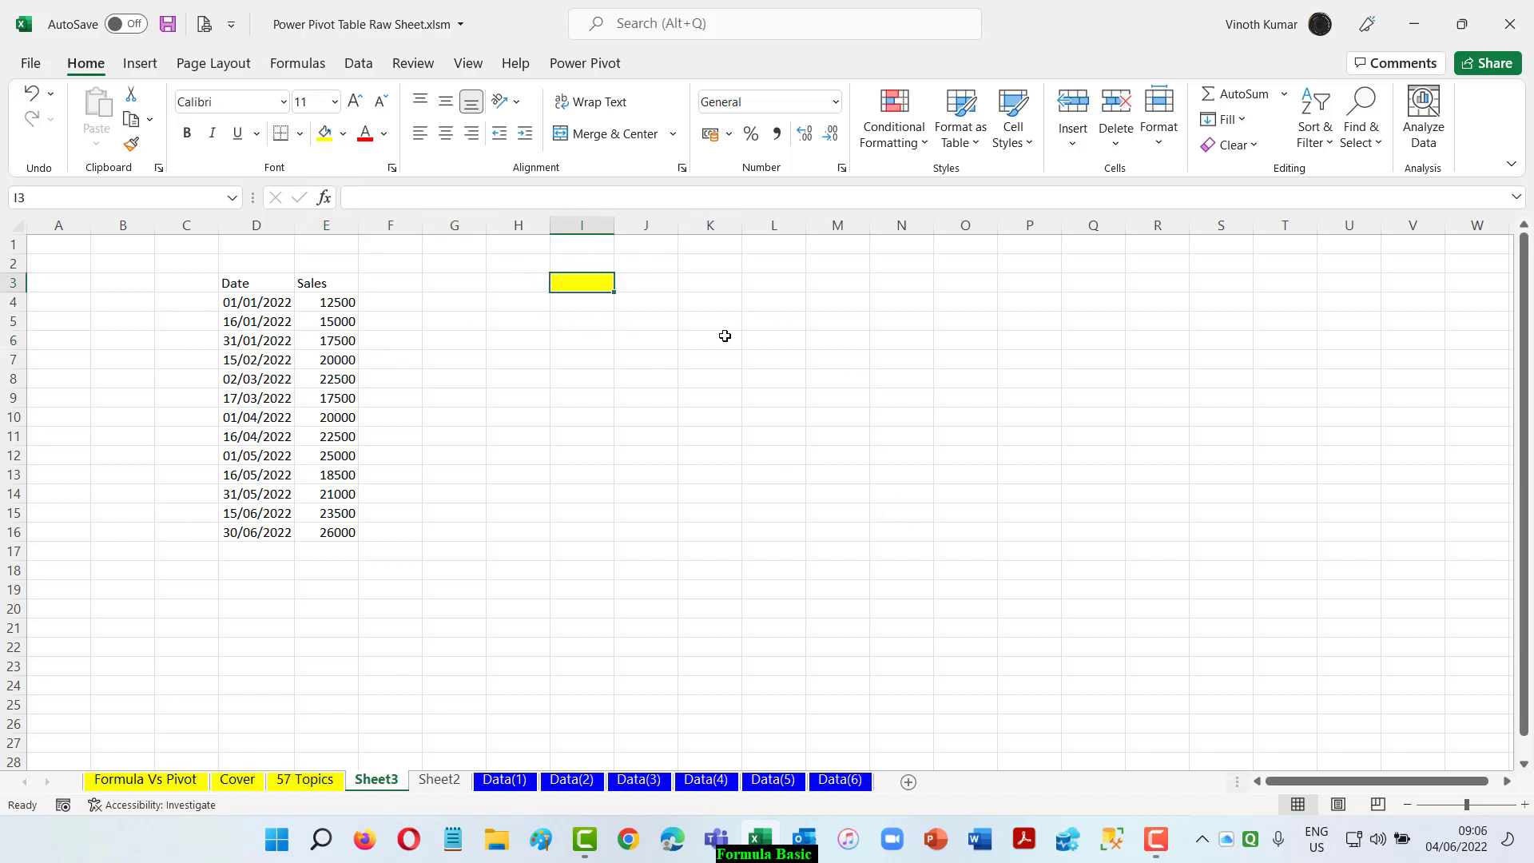
{"action": "left_click", "coordinate": [251, 286]}
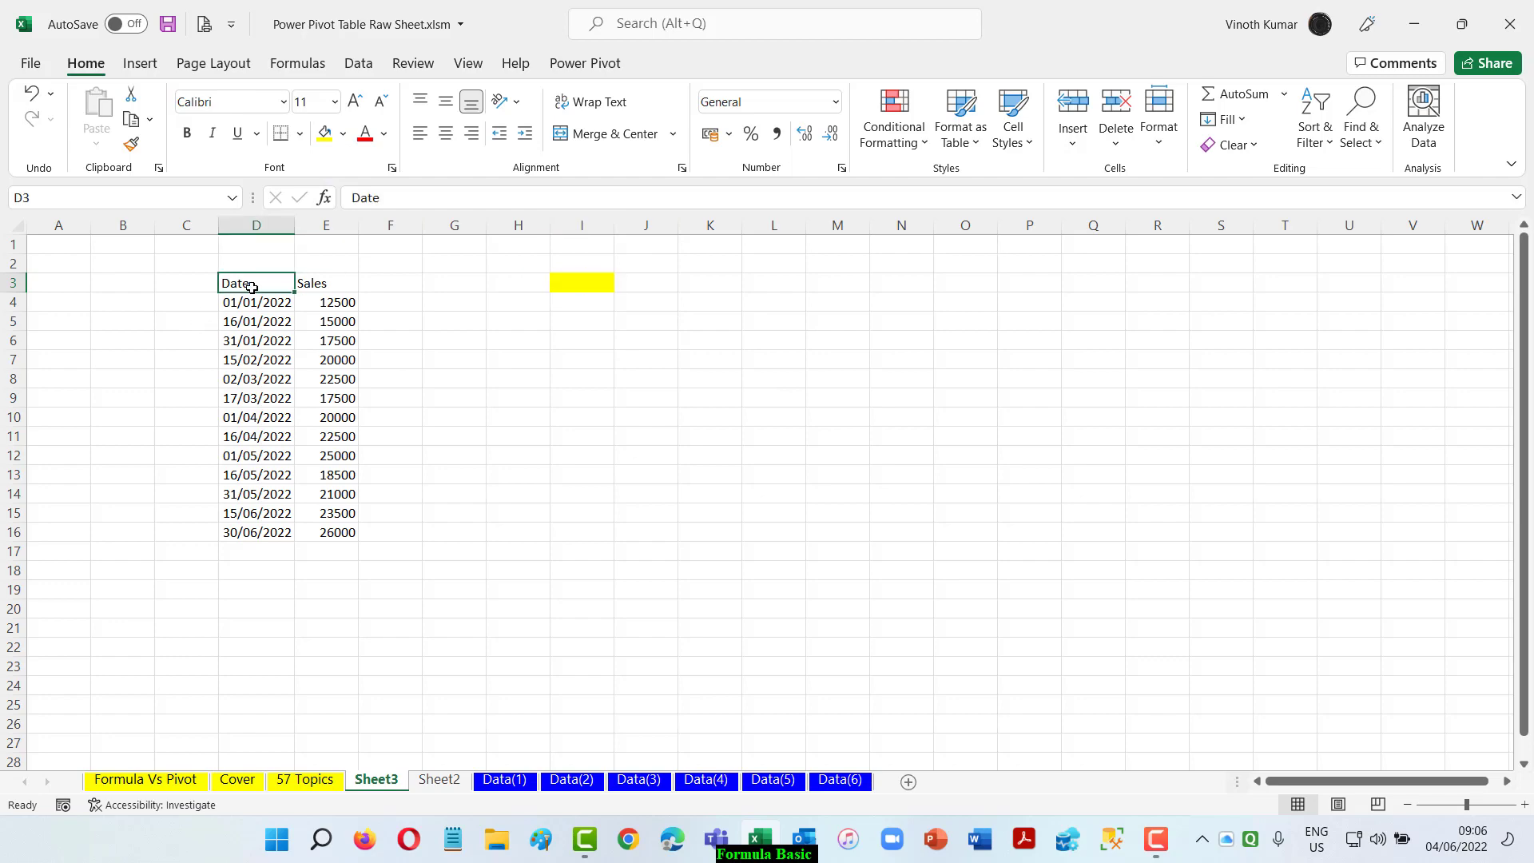
Make the keyboard shortcut topic in B13 of the 57 Topics sheet bold
{"action": "left_click", "coordinate": [304, 779]}
{"action": "left_click", "coordinate": [137, 538]}
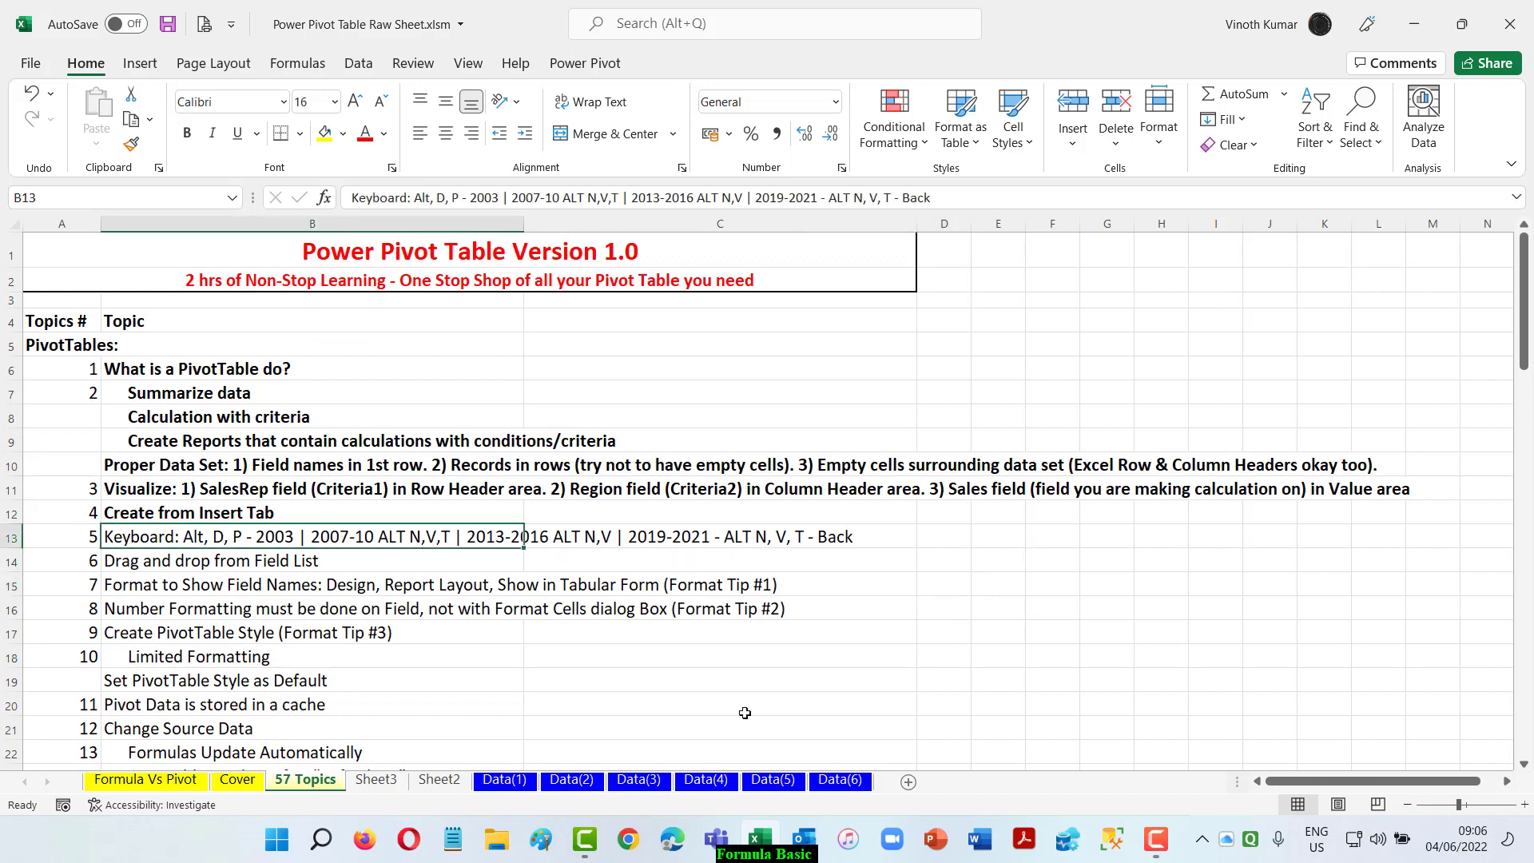
{"action": "key", "text": "ctrl+b"}
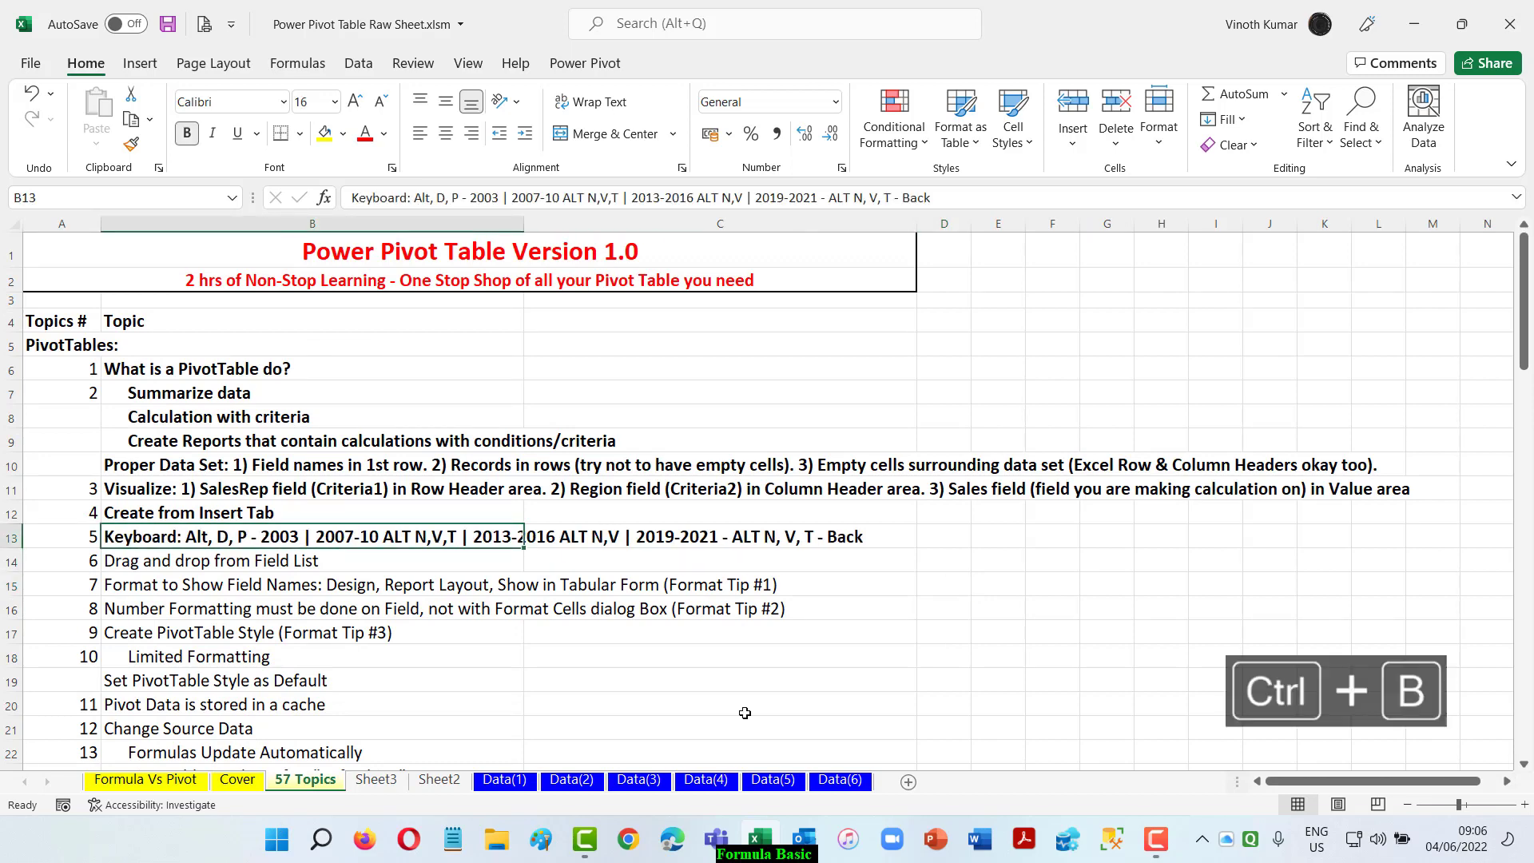
Start the PivotTable and PivotChart Wizard on Sheet3 with a Microsoft Excel list or database as source and PivotTable as report type
{"action": "left_click", "coordinate": [380, 781]}
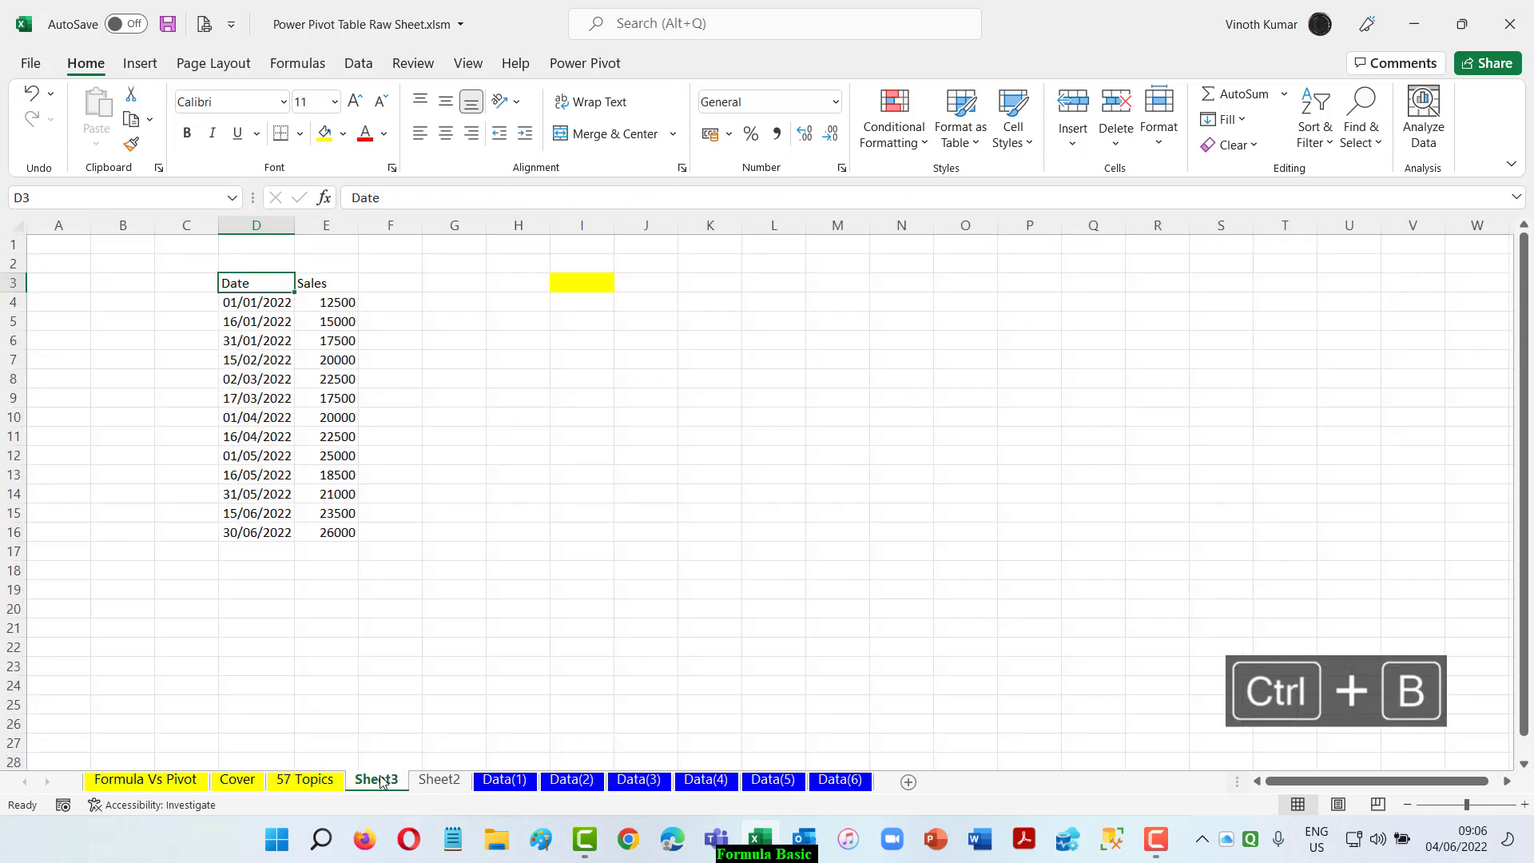
{"action": "key", "text": "alt"}
{"action": "key", "text": "d"}
{"action": "key", "text": "p"}
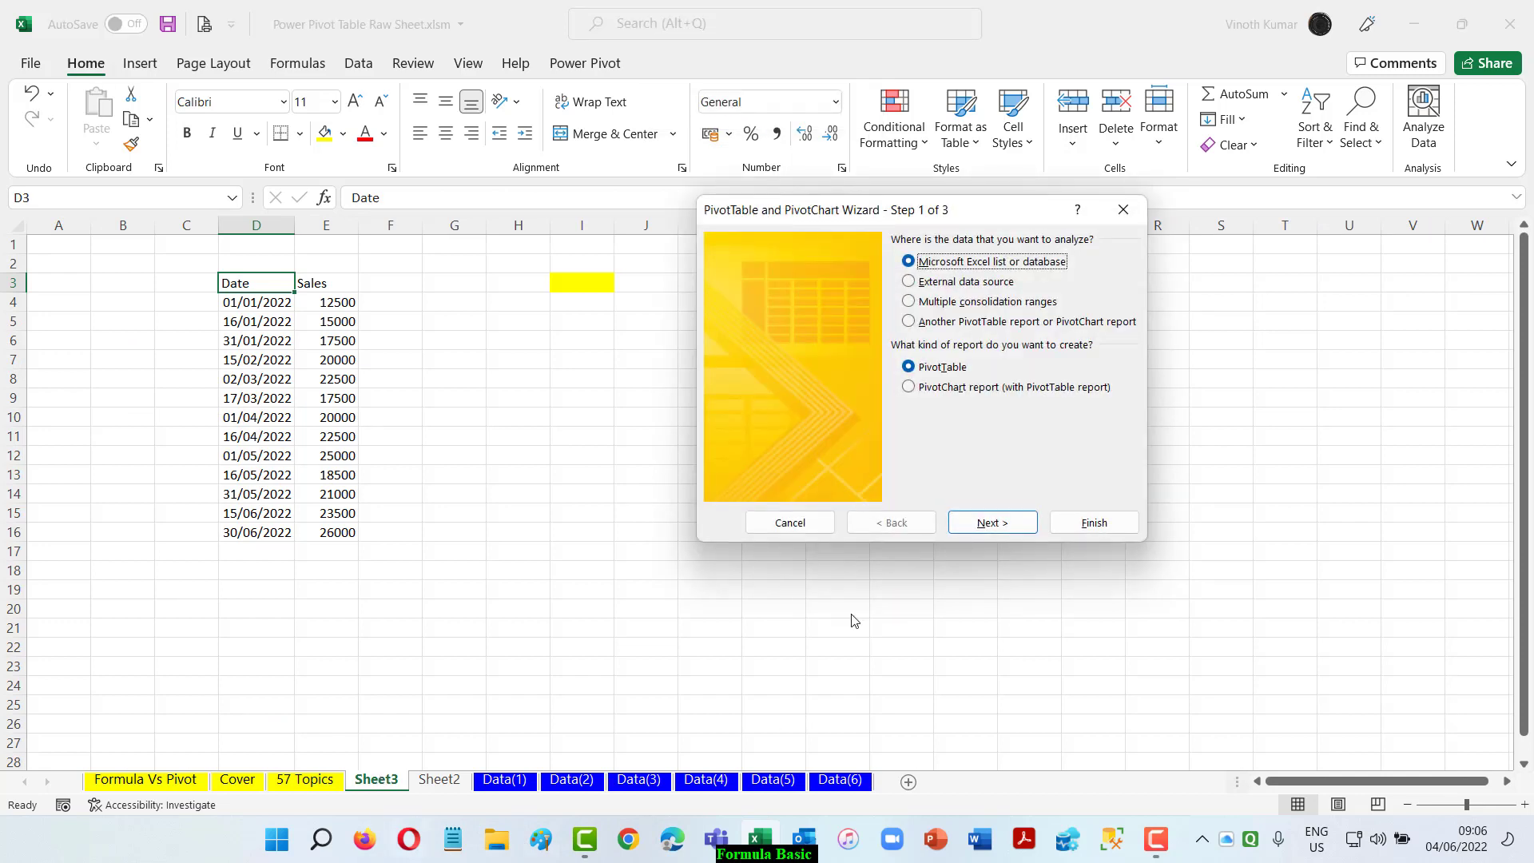
{"action": "left_click_drag", "start_coordinate": [970, 217], "coordinate": [915, 301]}
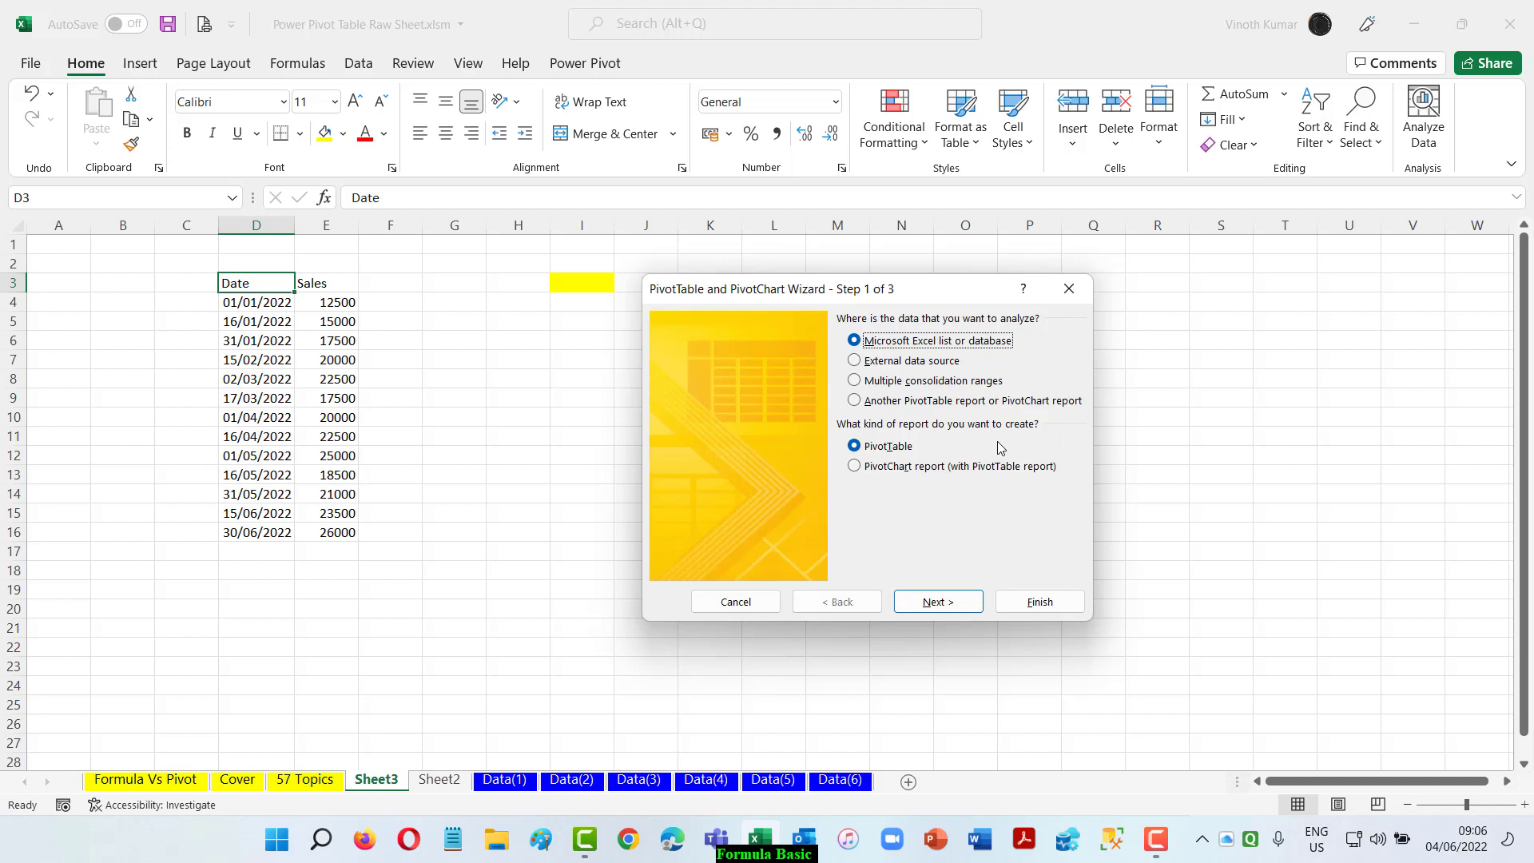
{"action": "left_click", "coordinate": [972, 383]}
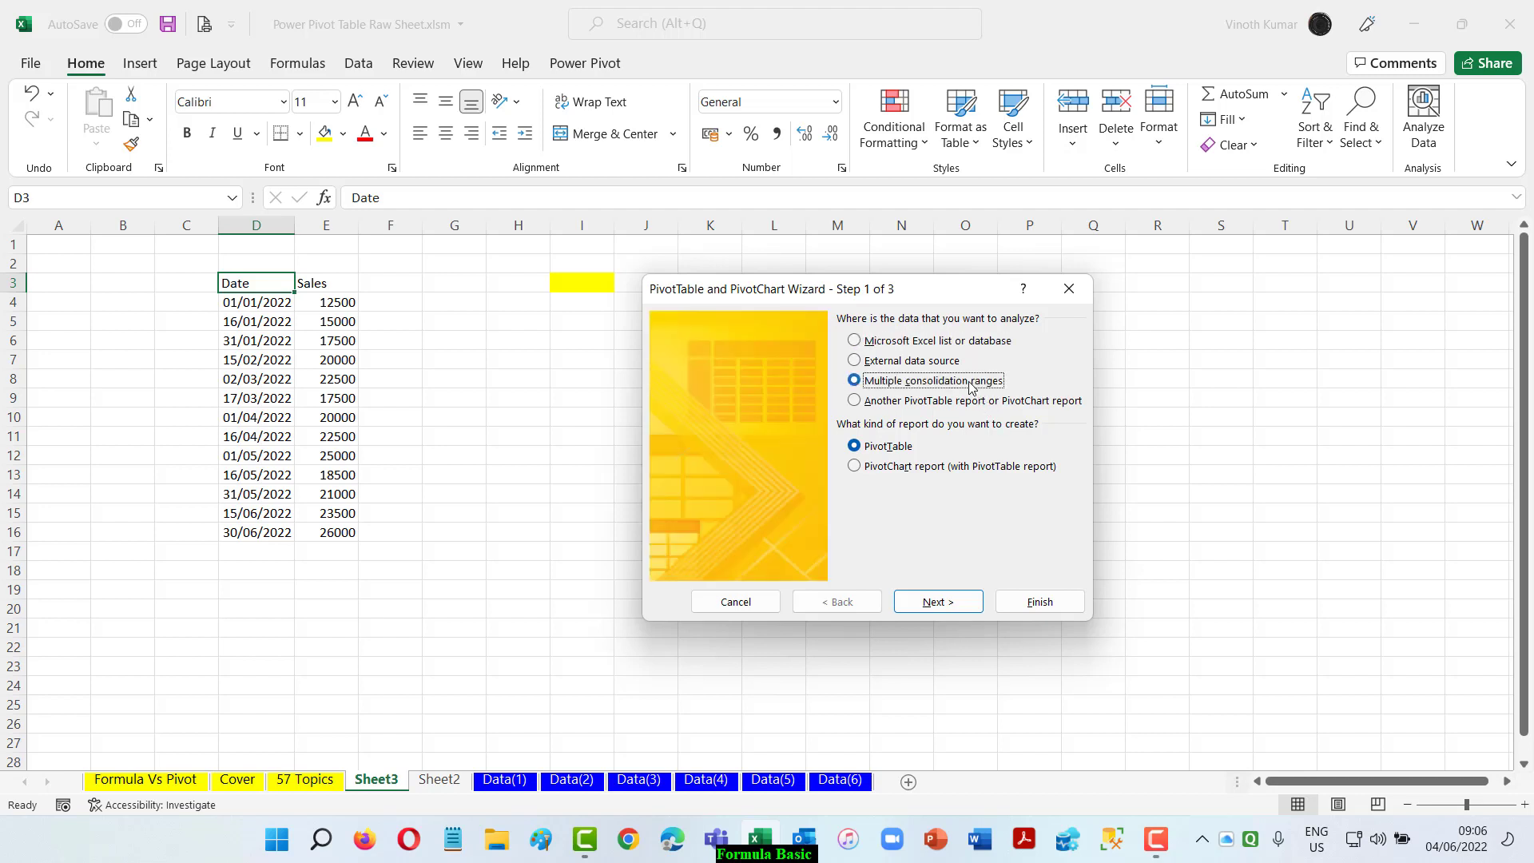
{"action": "left_click", "coordinate": [931, 366]}
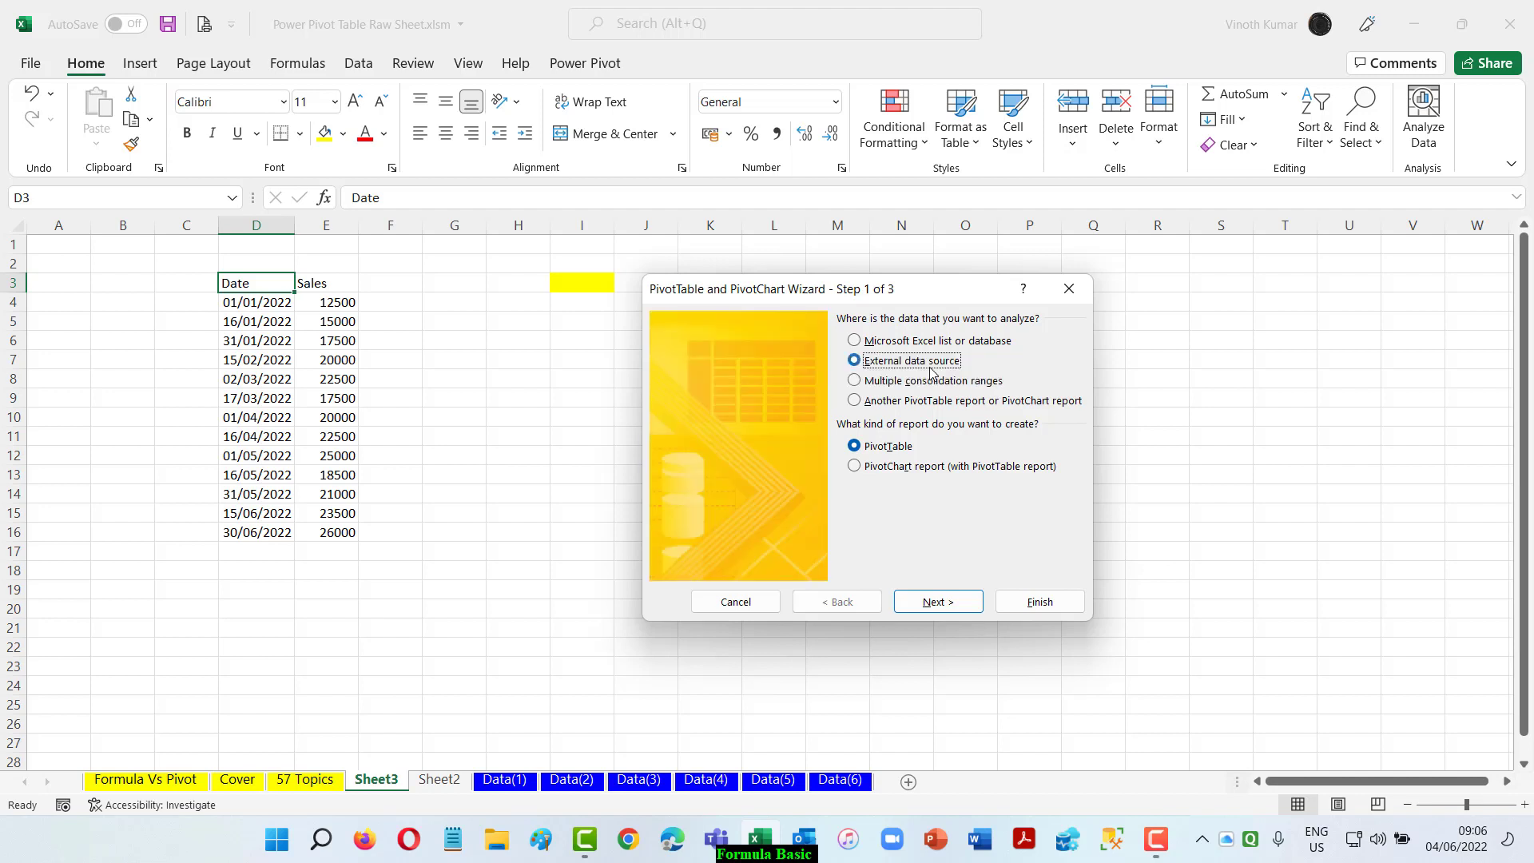
{"action": "left_click", "coordinate": [927, 344]}
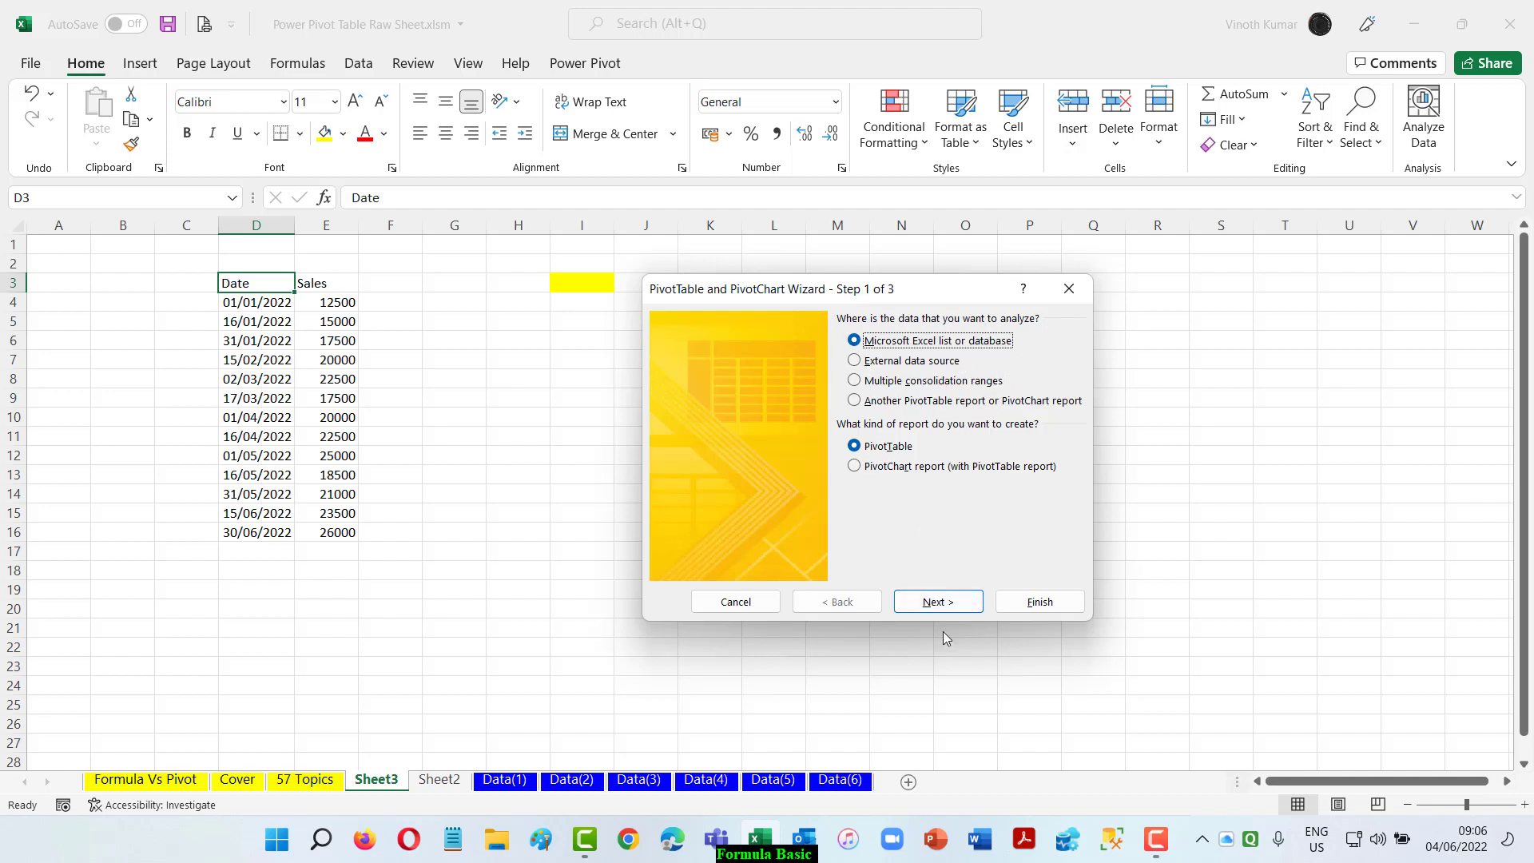
{"action": "left_click", "coordinate": [937, 602]}
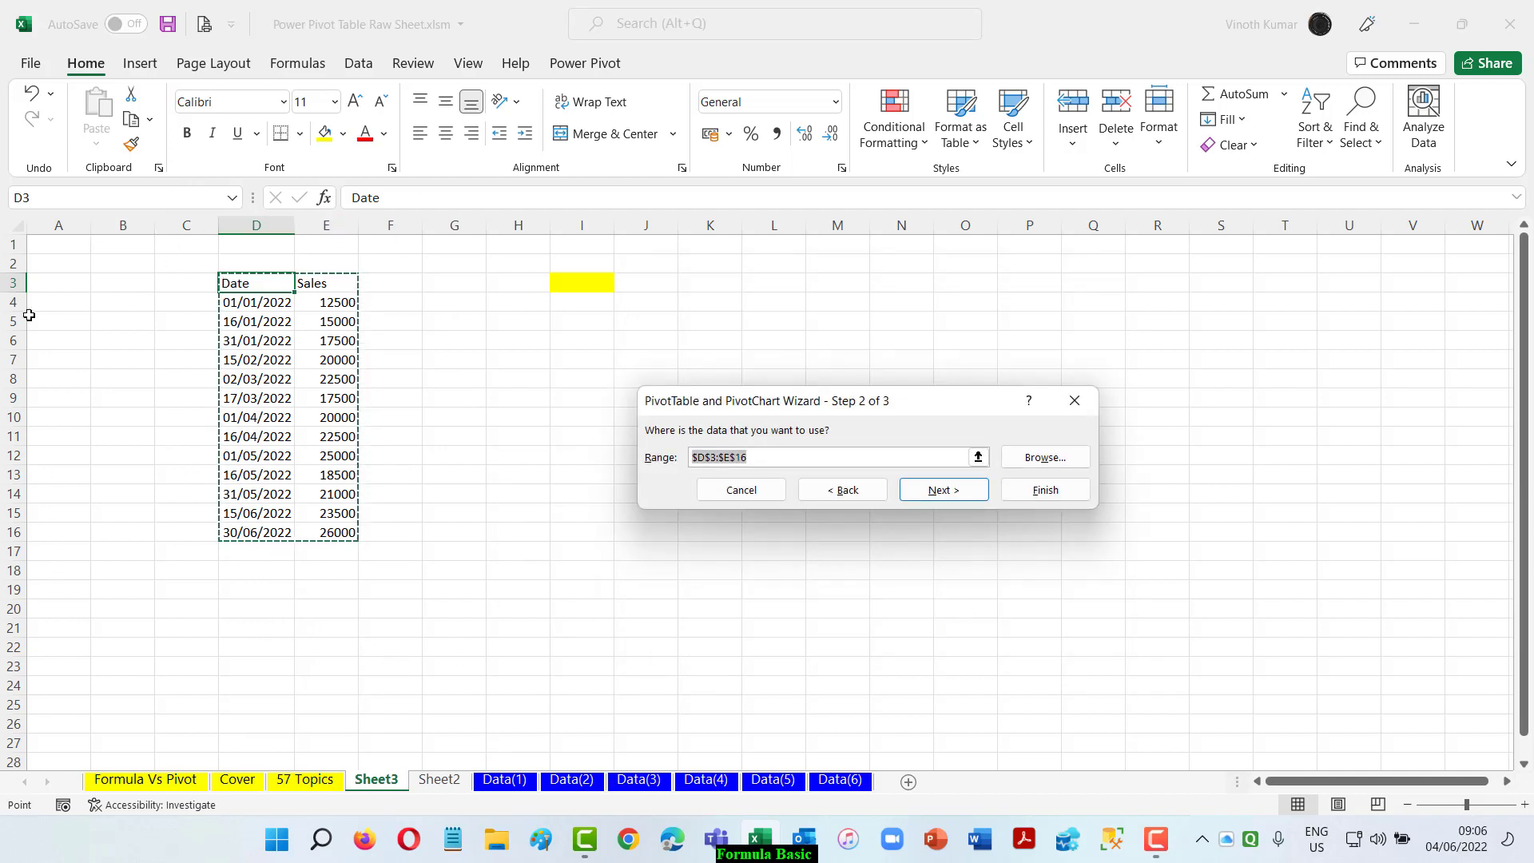
Accept D3:E16 as the source range and create the PivotTable on the existing worksheet at Sheet3 cell I3
{"action": "left_click", "coordinate": [940, 490]}
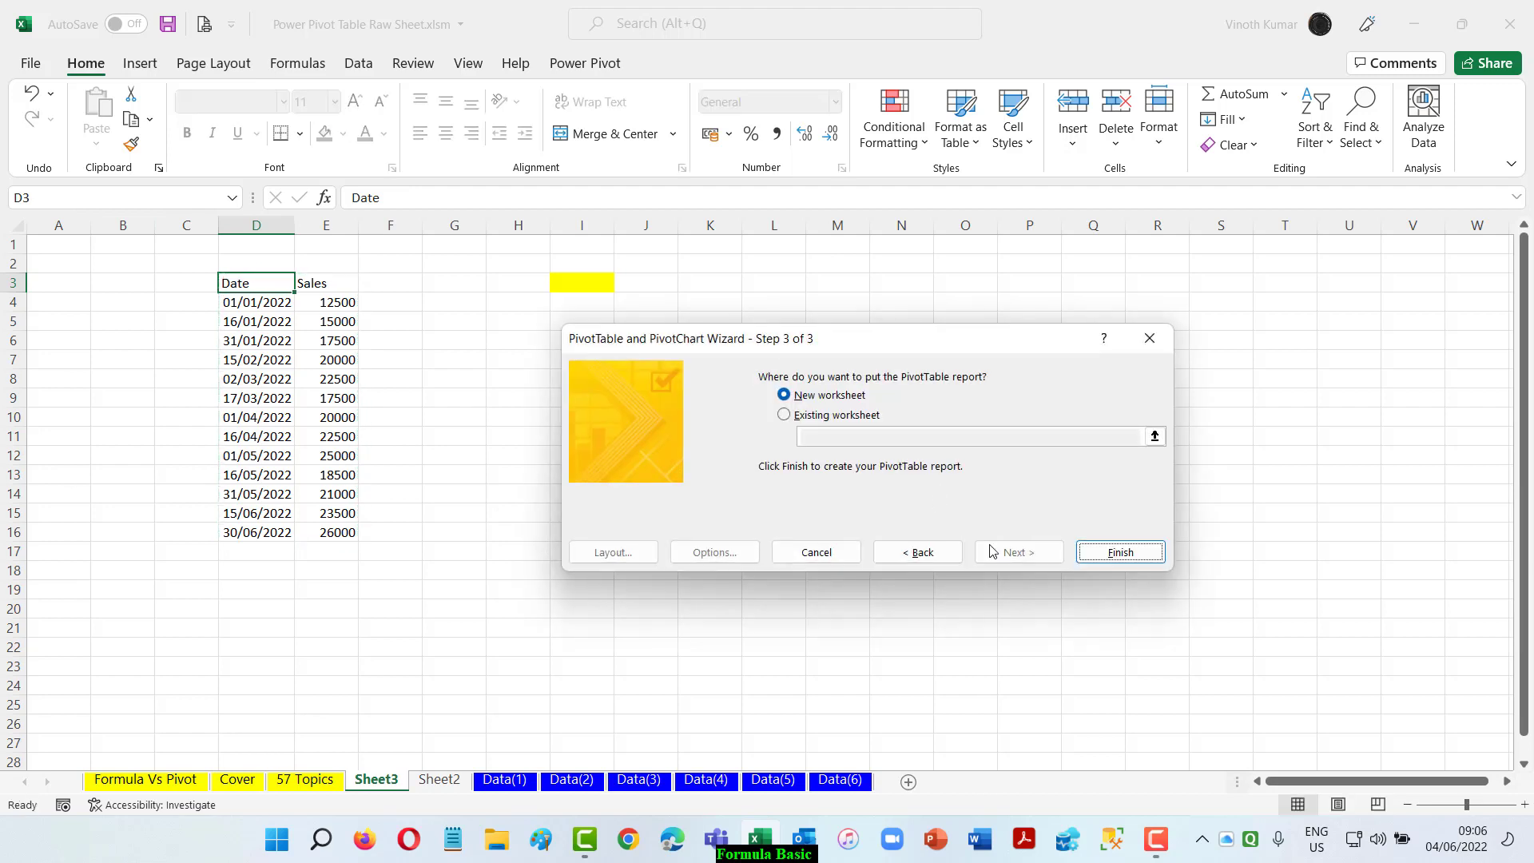
{"action": "left_click", "coordinate": [785, 415]}
{"action": "left_click", "coordinate": [1155, 435]}
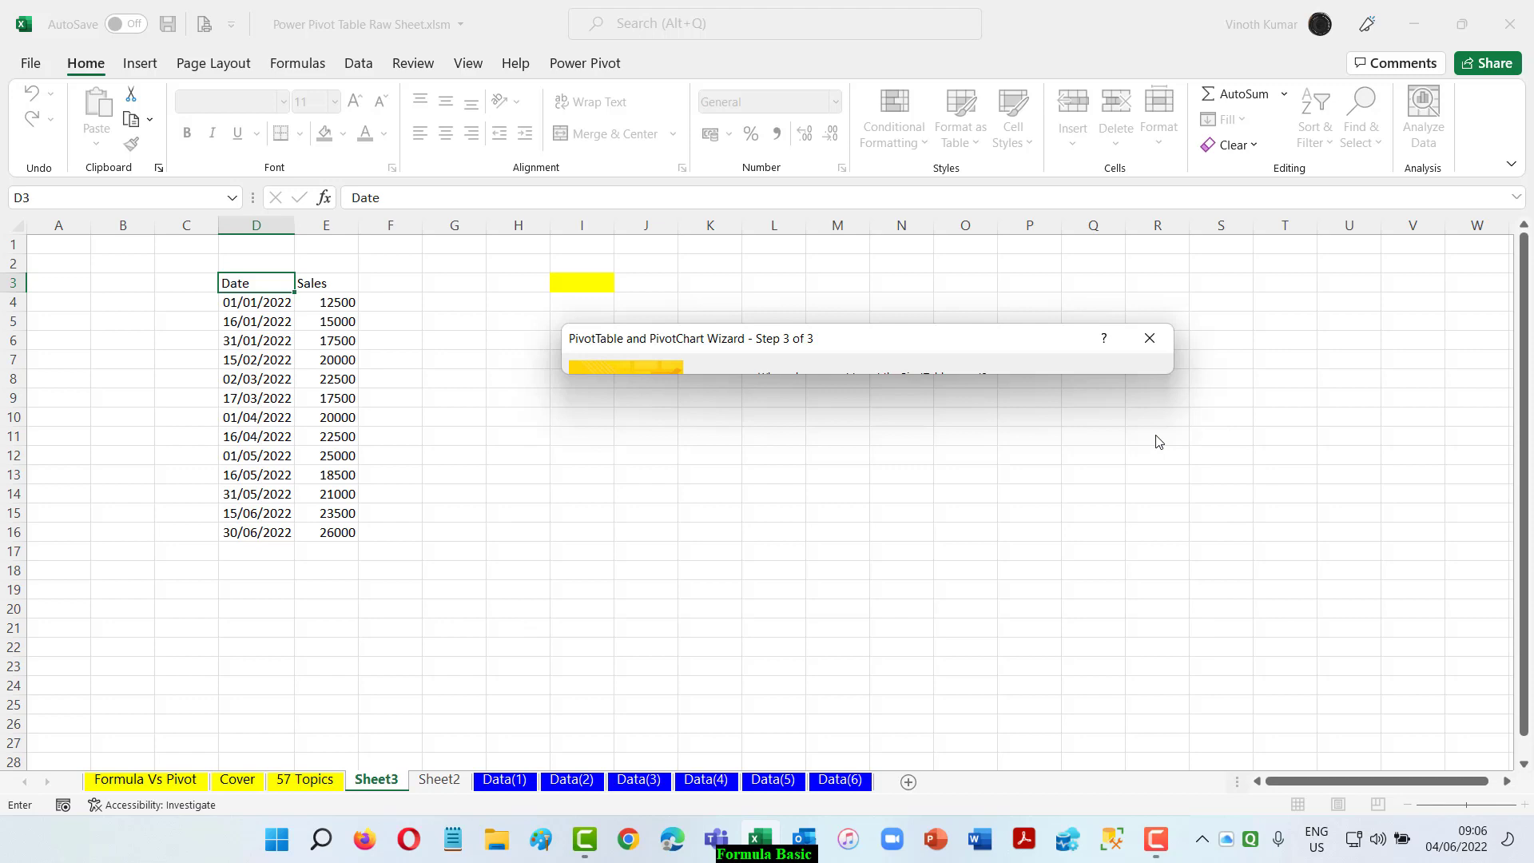
{"action": "left_click", "coordinate": [583, 282]}
{"action": "left_click", "coordinate": [1162, 363]}
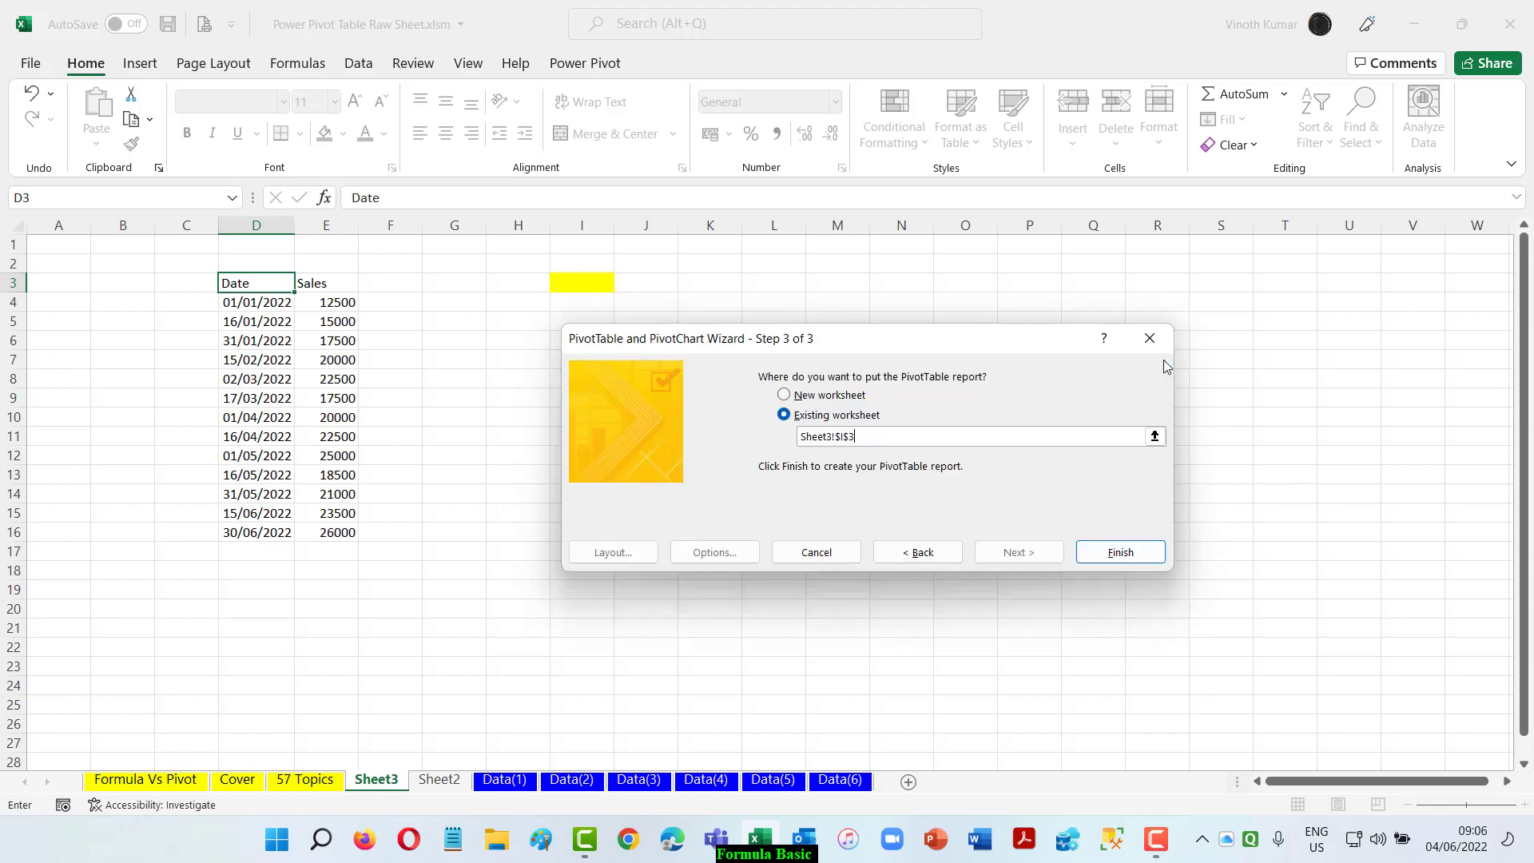
{"action": "left_click", "coordinate": [1123, 553]}
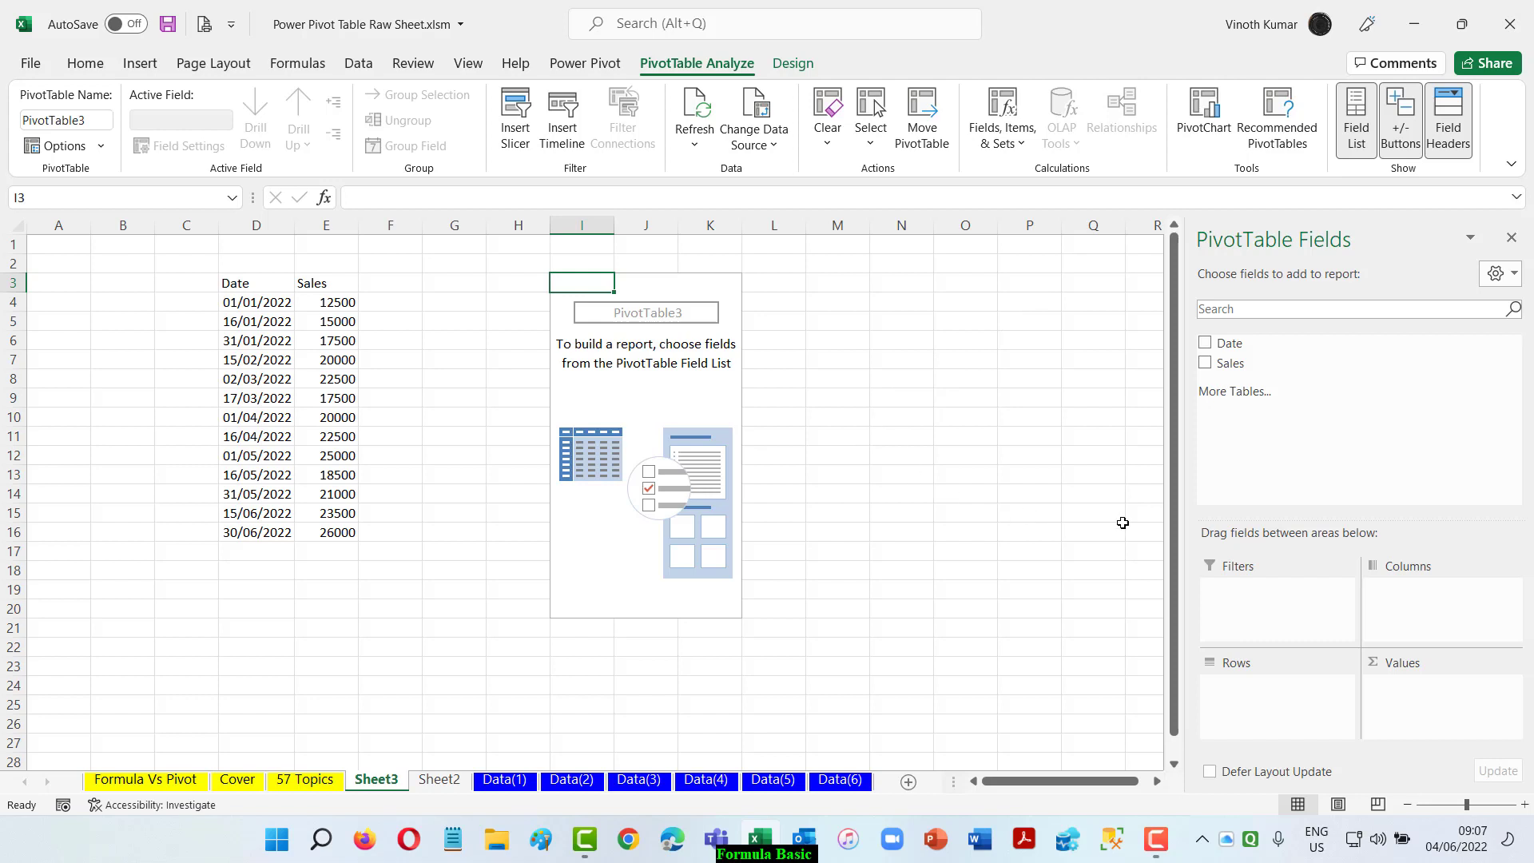
Add the Date field to the PivotTable rows and remove the Months field
{"action": "left_click", "coordinate": [1207, 345]}
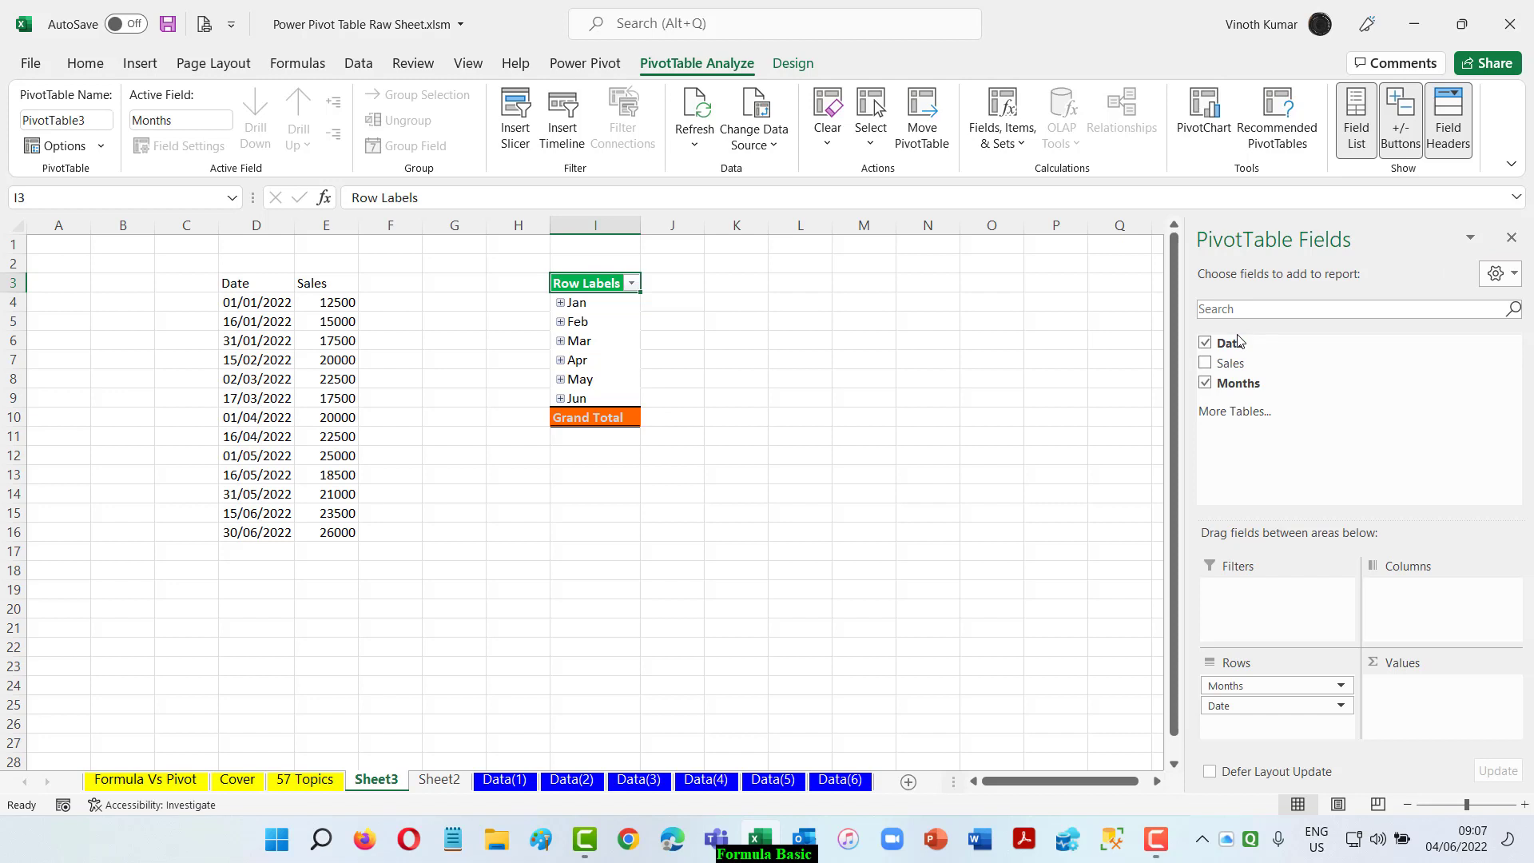
{"action": "left_click", "coordinate": [1206, 387]}
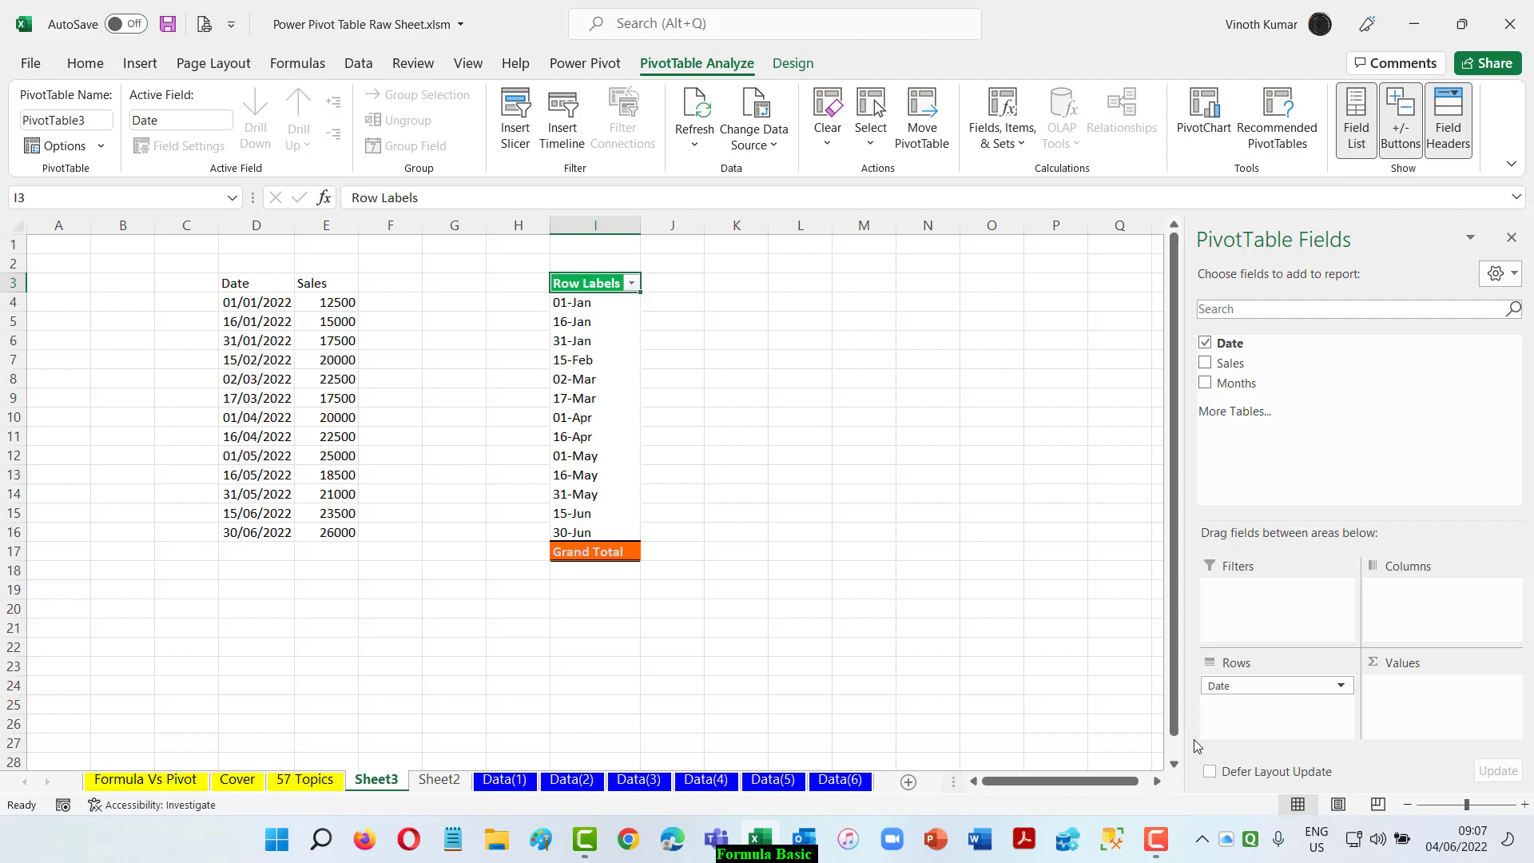
Group the PivotTable's row dates by Months only
{"action": "left_click", "coordinate": [613, 323]}
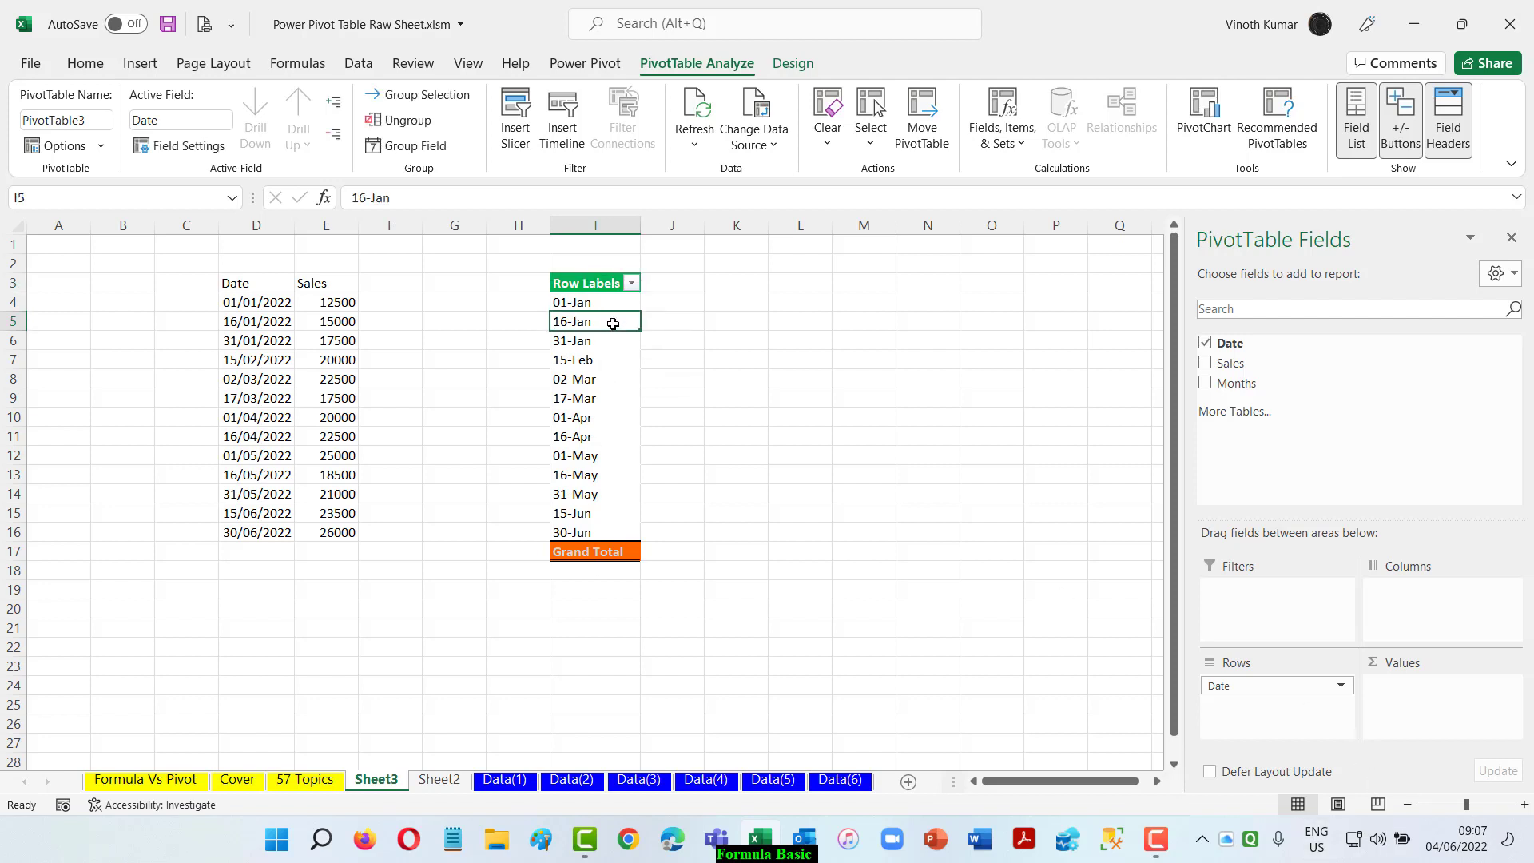
{"action": "right_click", "coordinate": [613, 322]}
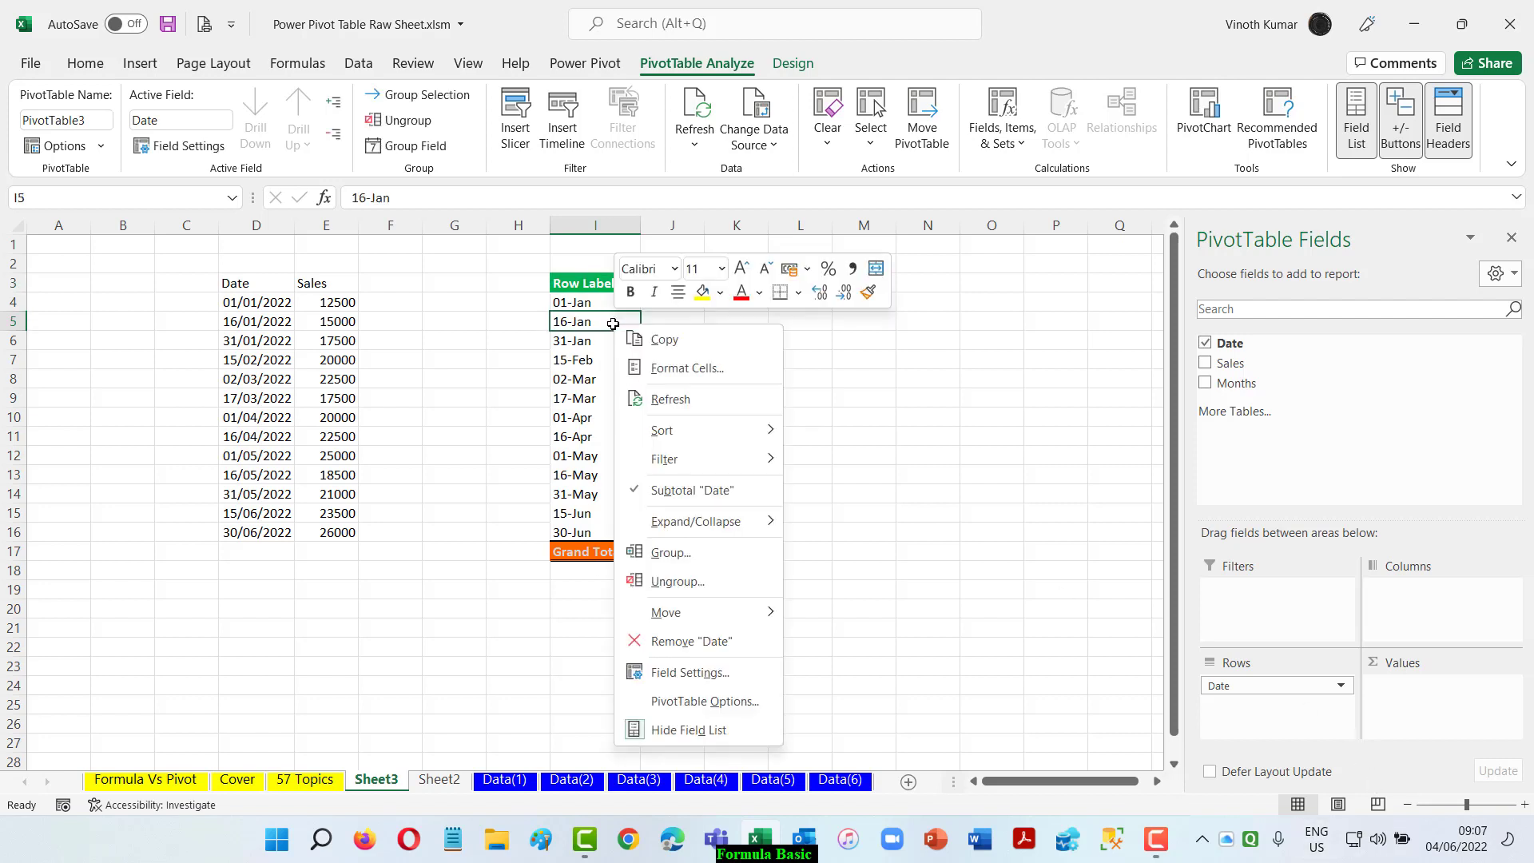
{"action": "left_click", "coordinate": [688, 564]}
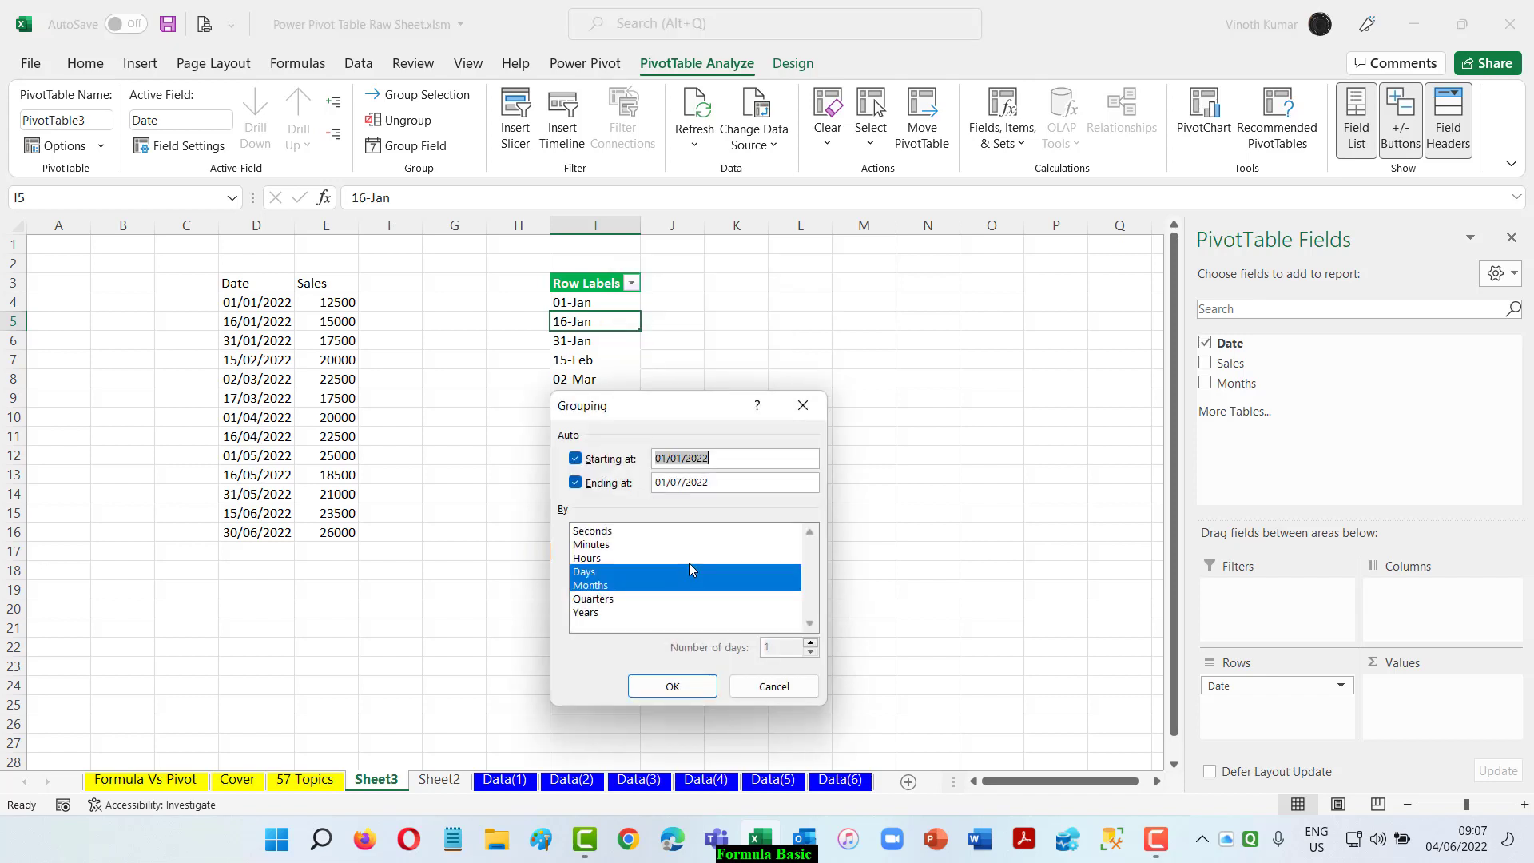
{"action": "left_click", "coordinate": [612, 572]}
{"action": "left_click", "coordinate": [676, 688]}
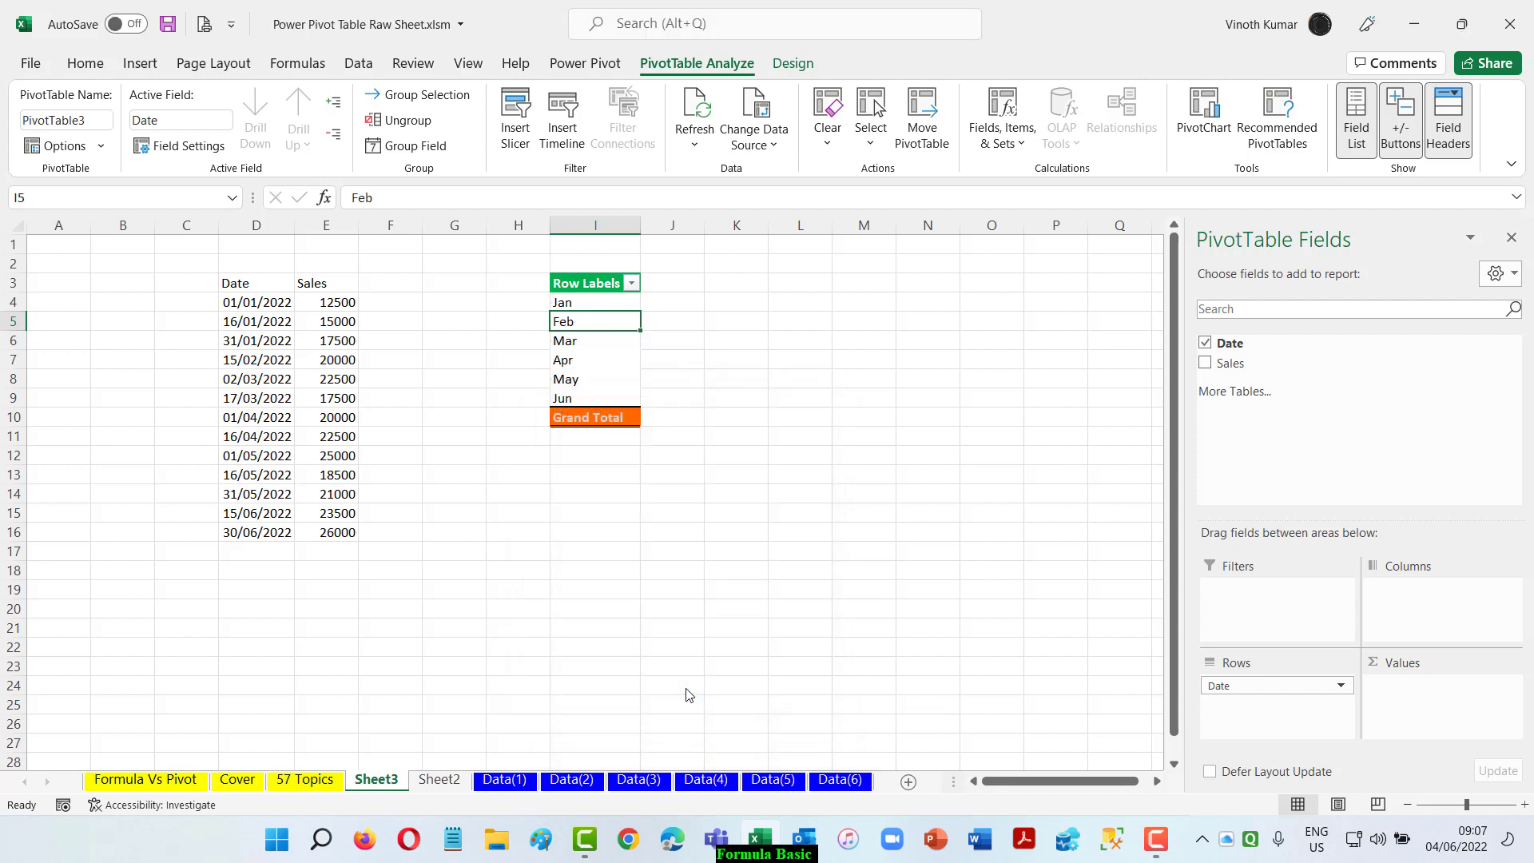
Group the PivotTable's row dates by Days only
{"action": "right_click", "coordinate": [610, 329]}
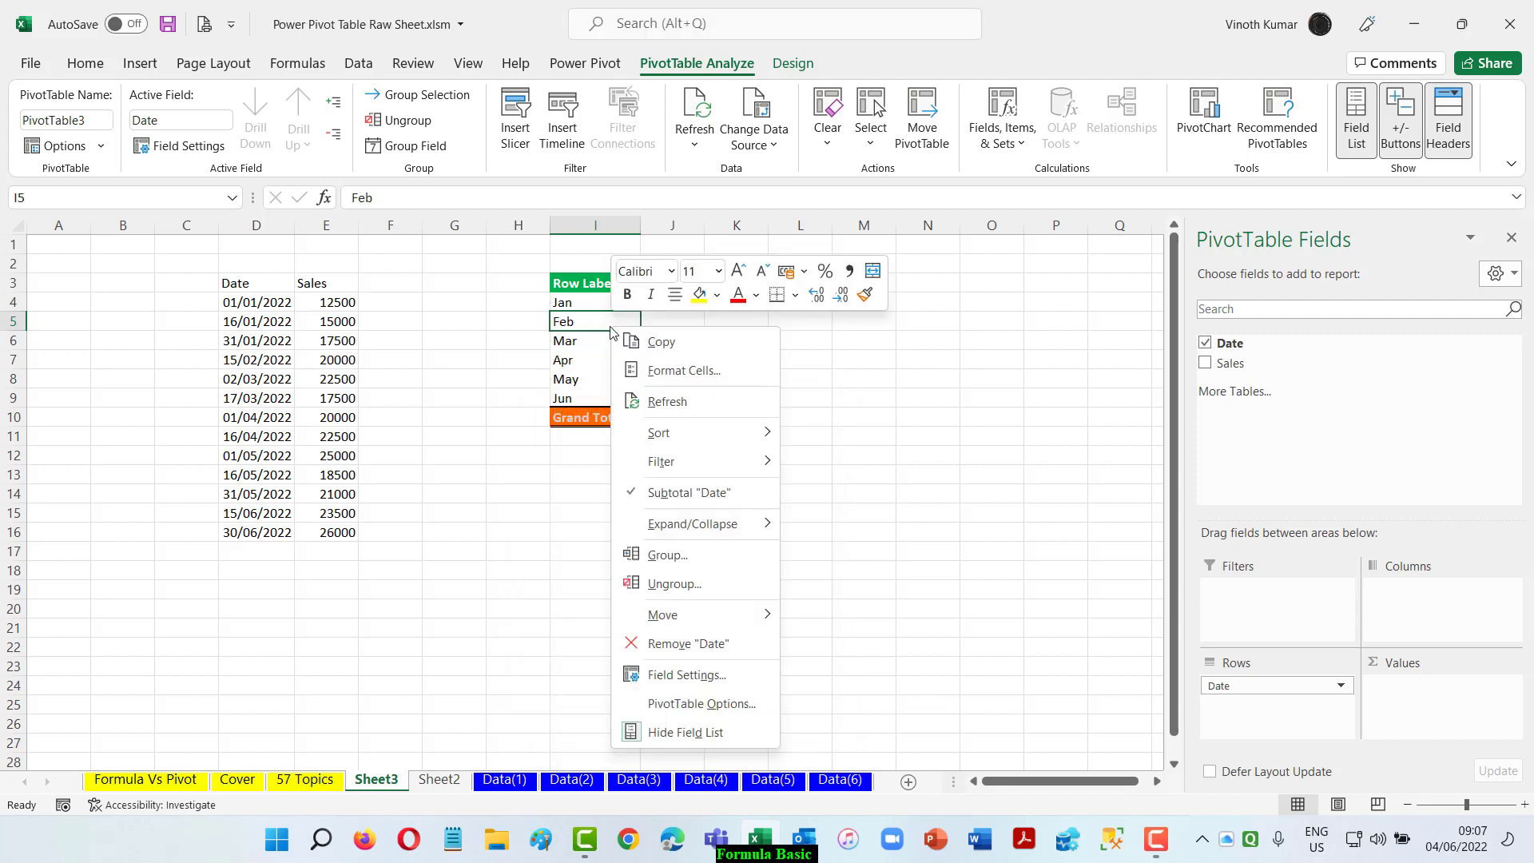
{"action": "left_click", "coordinate": [661, 554]}
{"action": "left_click", "coordinate": [560, 568]}
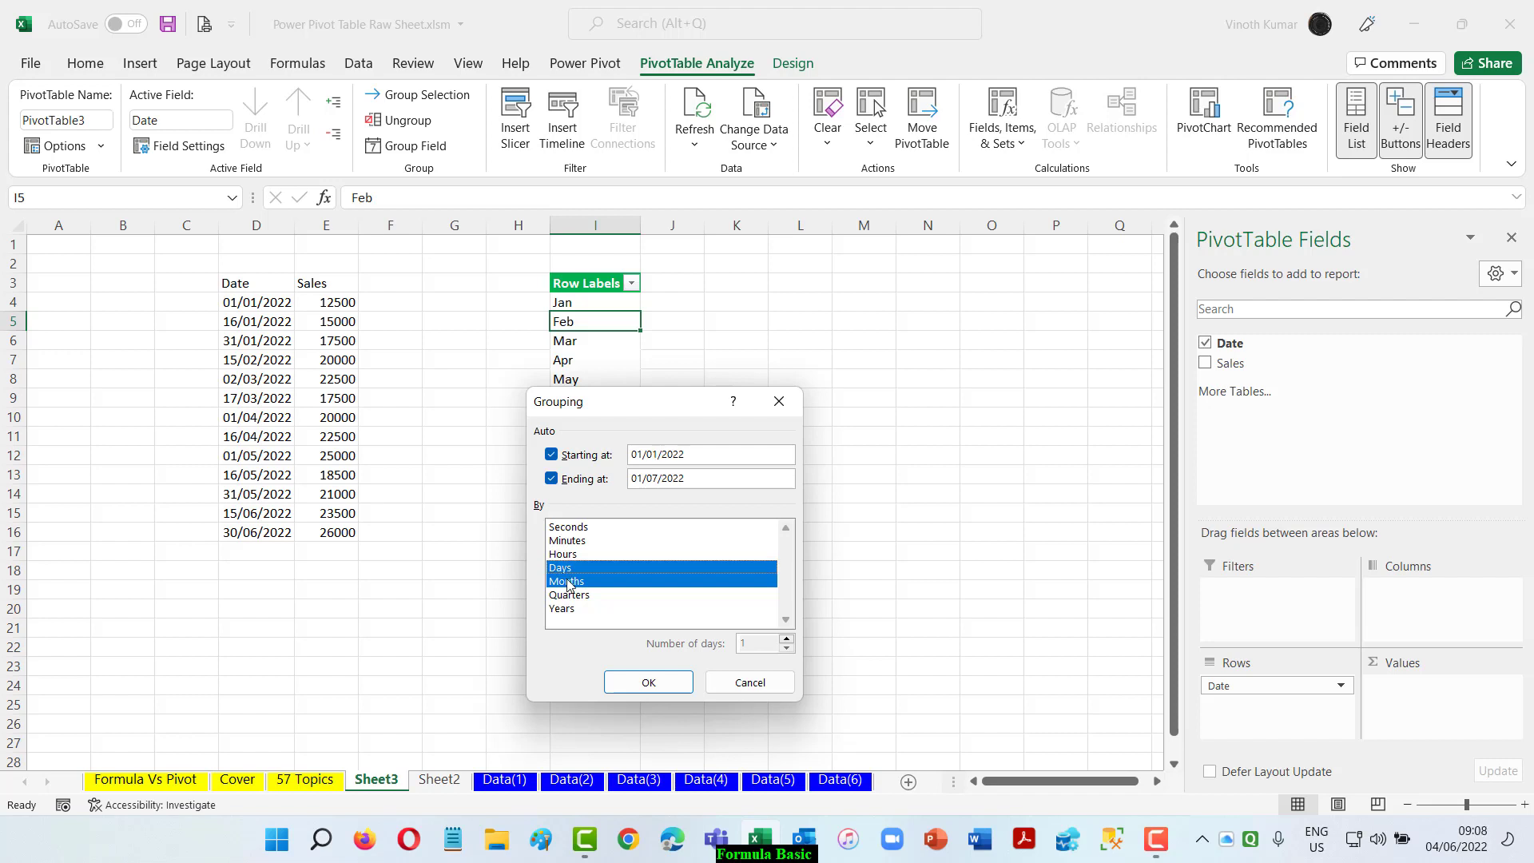
{"action": "left_click", "coordinate": [567, 581]}
{"action": "left_click", "coordinate": [648, 682]}
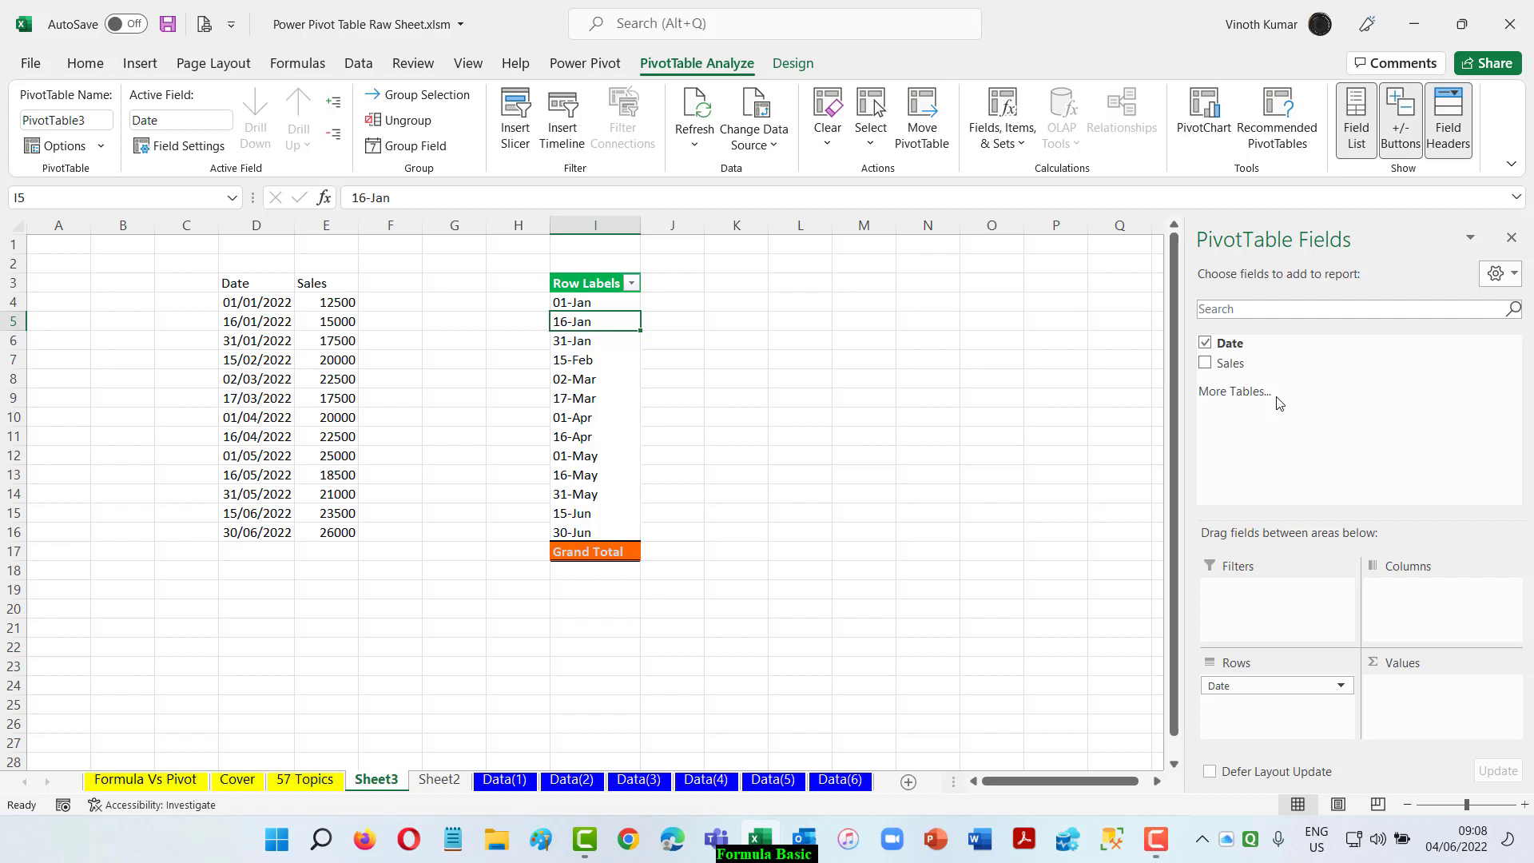
Group the PivotTable's row dates by both Days and Months
{"action": "right_click", "coordinate": [621, 321]}
{"action": "left_click", "coordinate": [695, 555]}
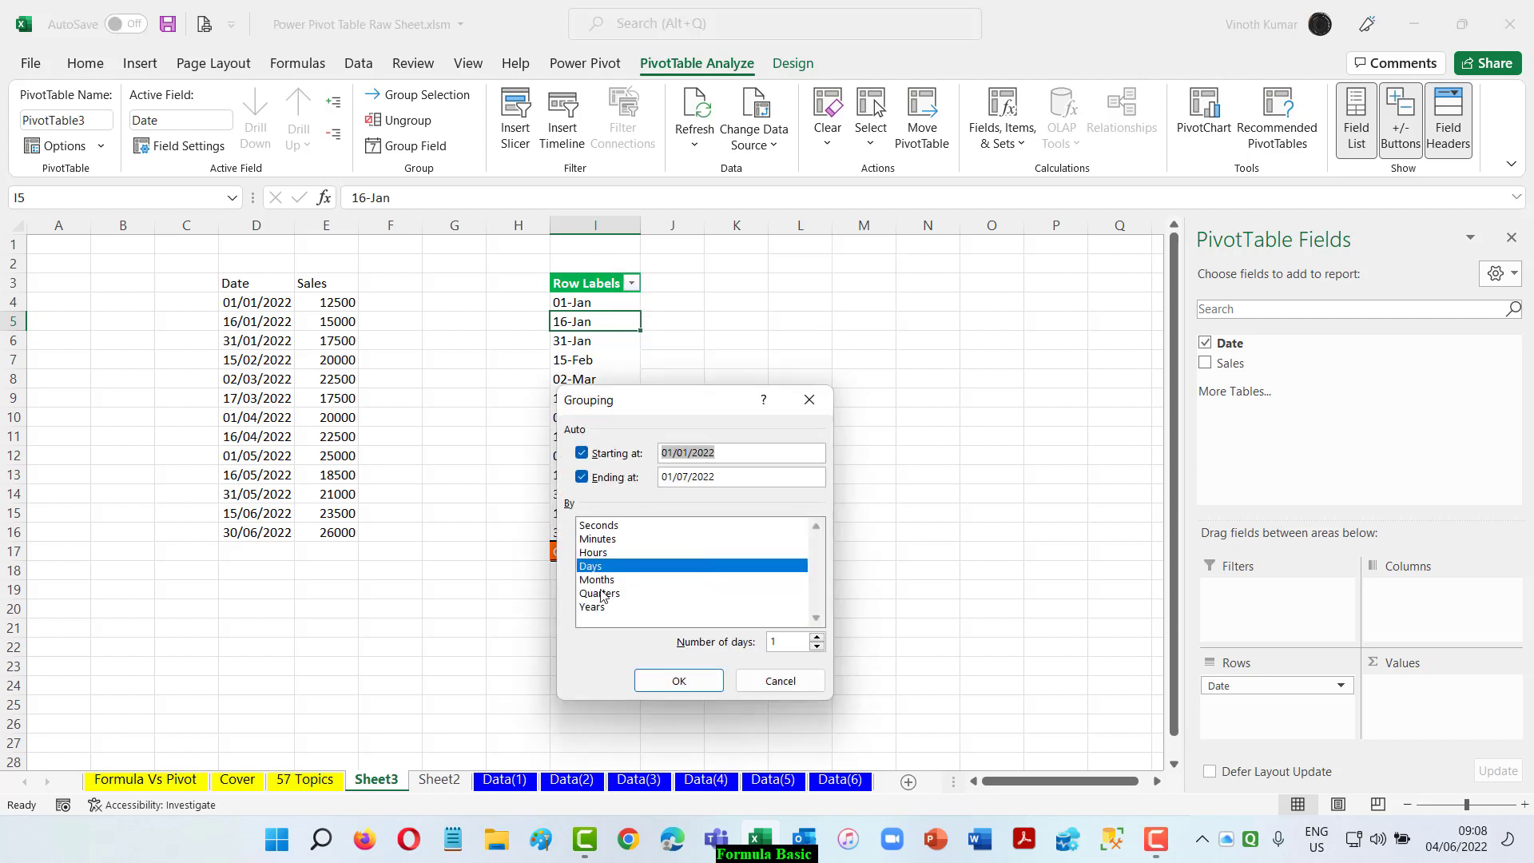
{"action": "left_click", "coordinate": [597, 581]}
{"action": "left_click", "coordinate": [679, 683]}
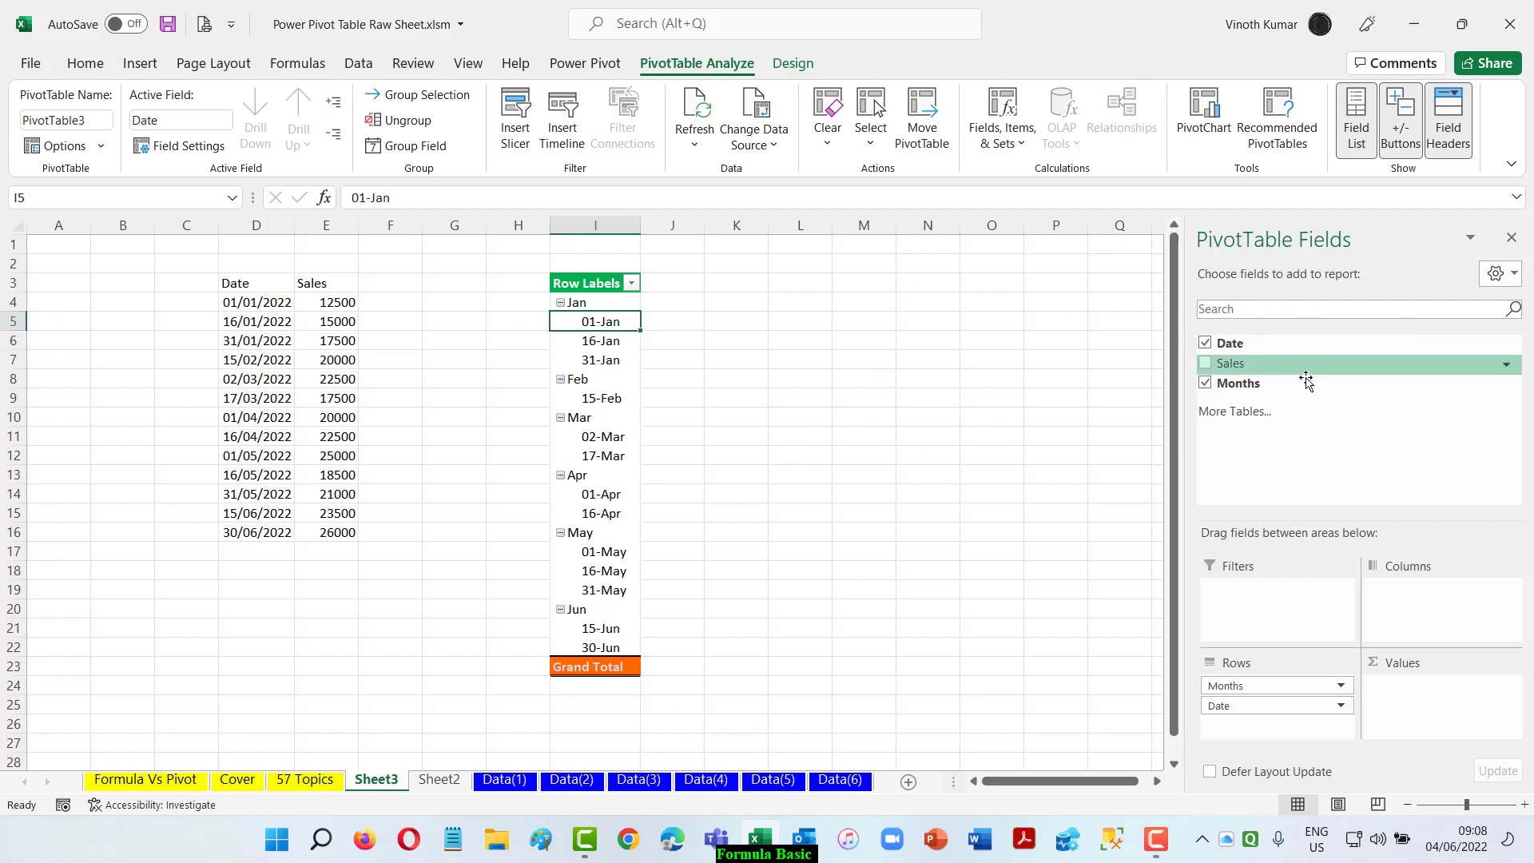
Remove the Date field from the PivotTable rows and add Sales as summed values
{"action": "left_click", "coordinate": [1206, 344]}
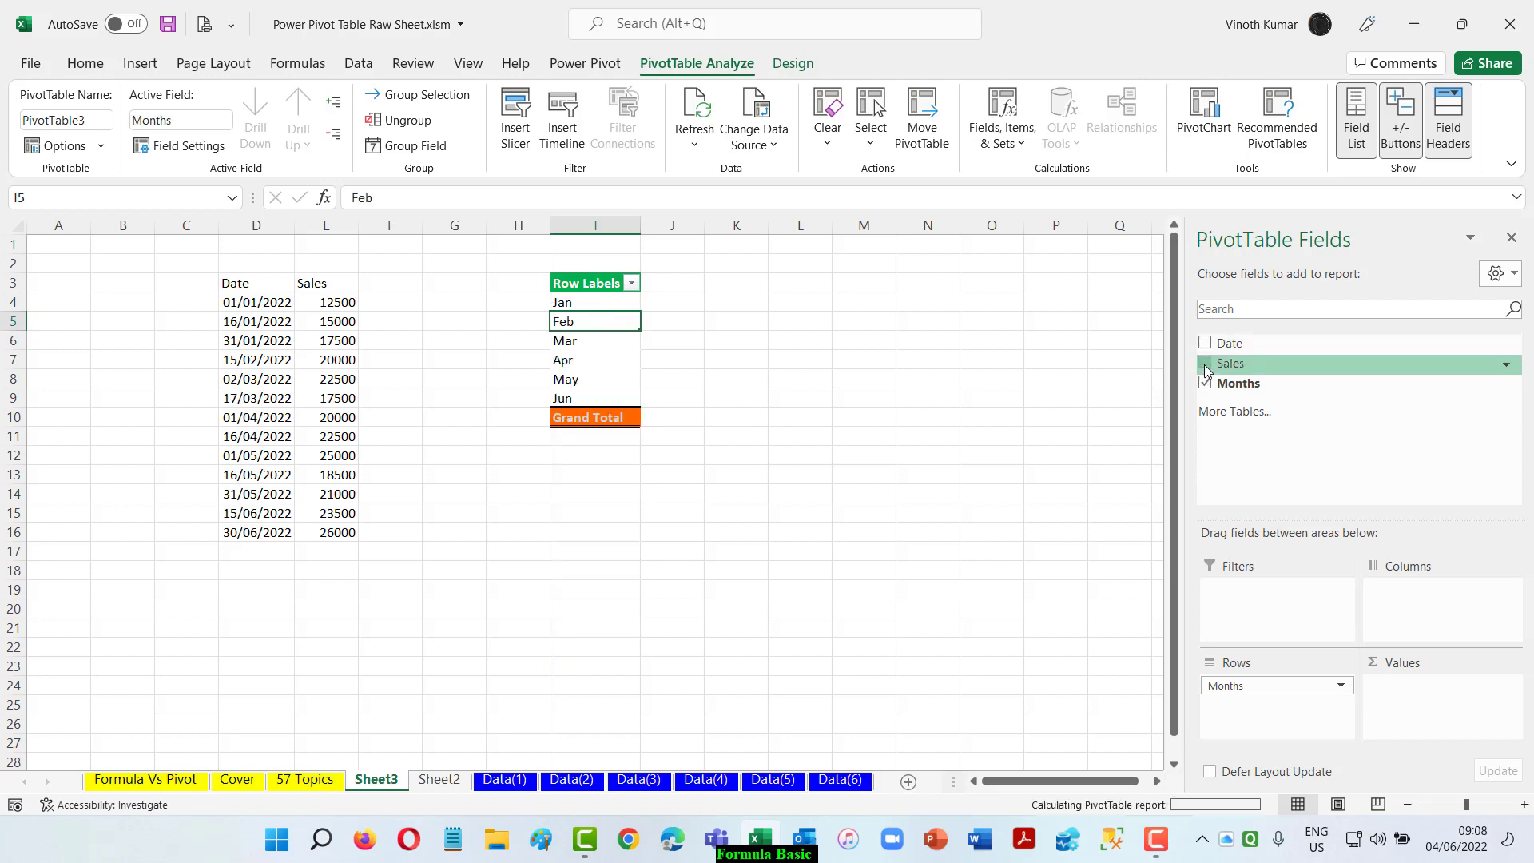
{"action": "left_click", "coordinate": [1206, 364]}
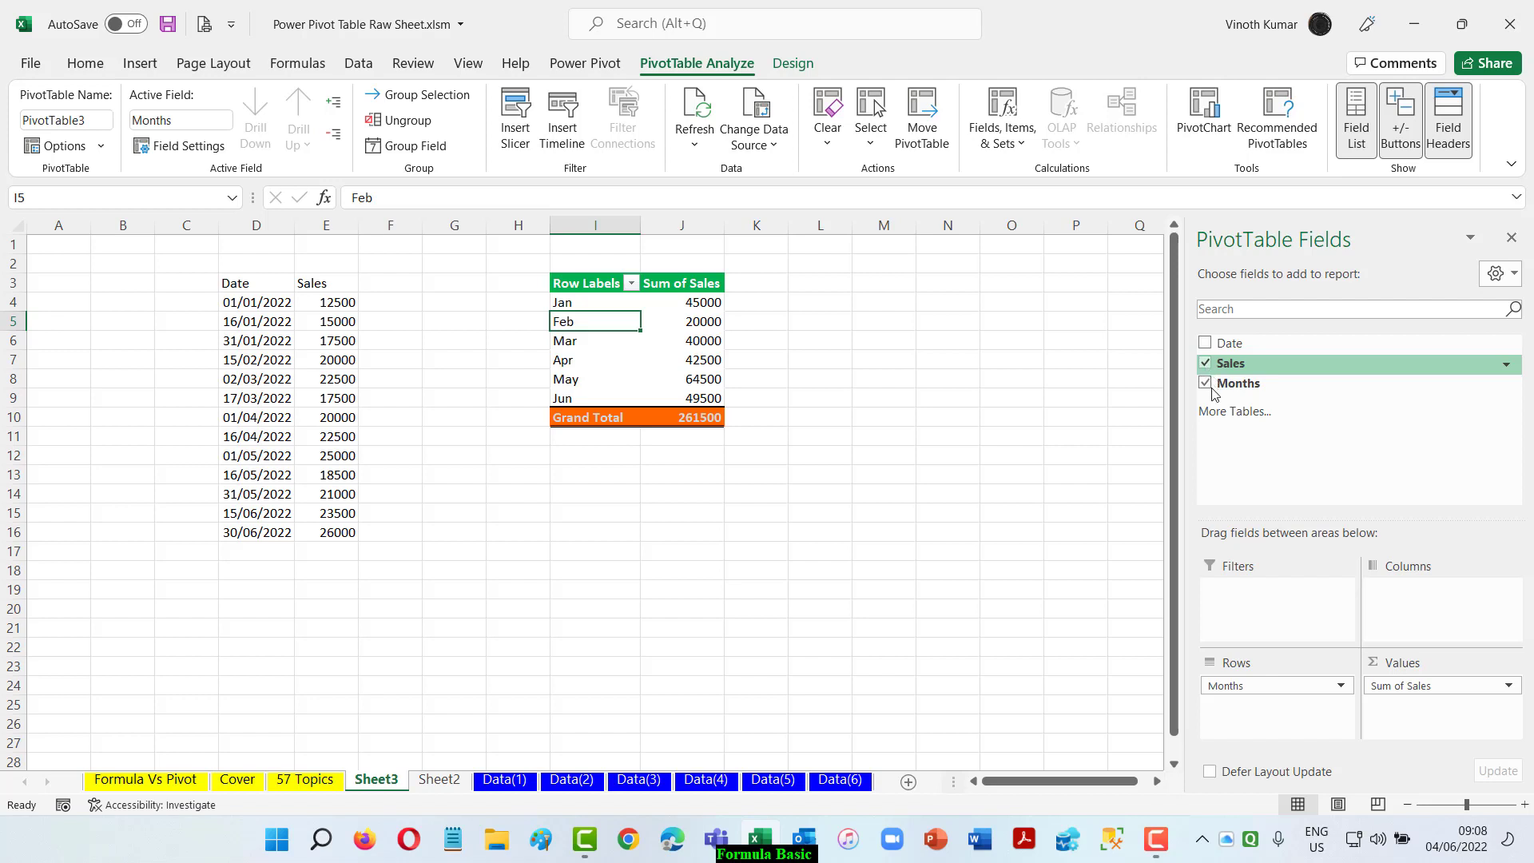
Clear the Months and Sales fields from the PivotTable, and place Months back in the rows and Sales in the values
{"action": "left_click", "coordinate": [1206, 384]}
{"action": "left_click", "coordinate": [1206, 363]}
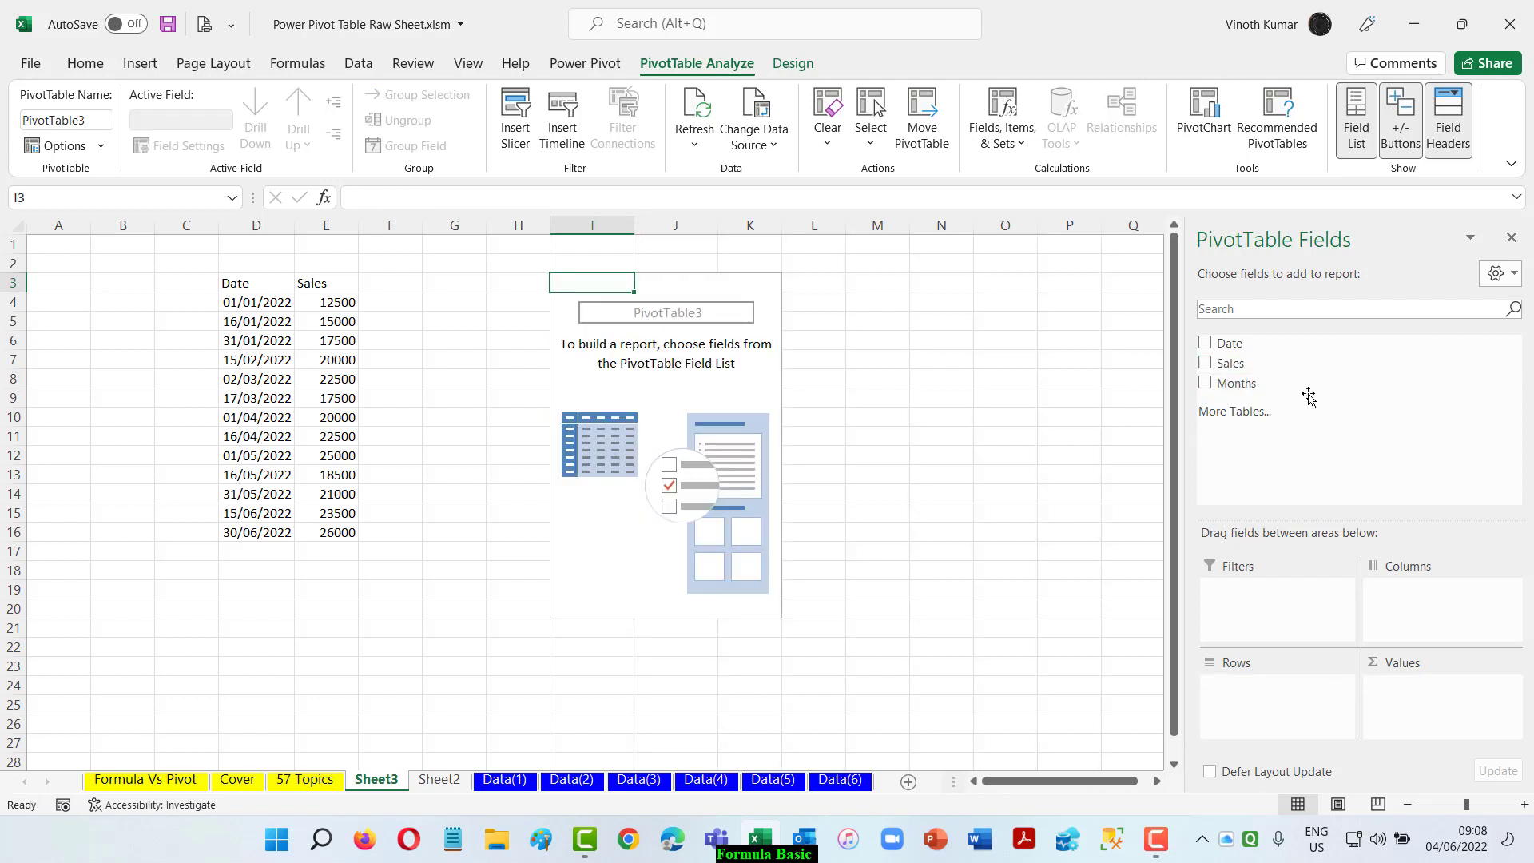
{"action": "left_click_drag", "start_coordinate": [1258, 385], "coordinate": [1261, 708]}
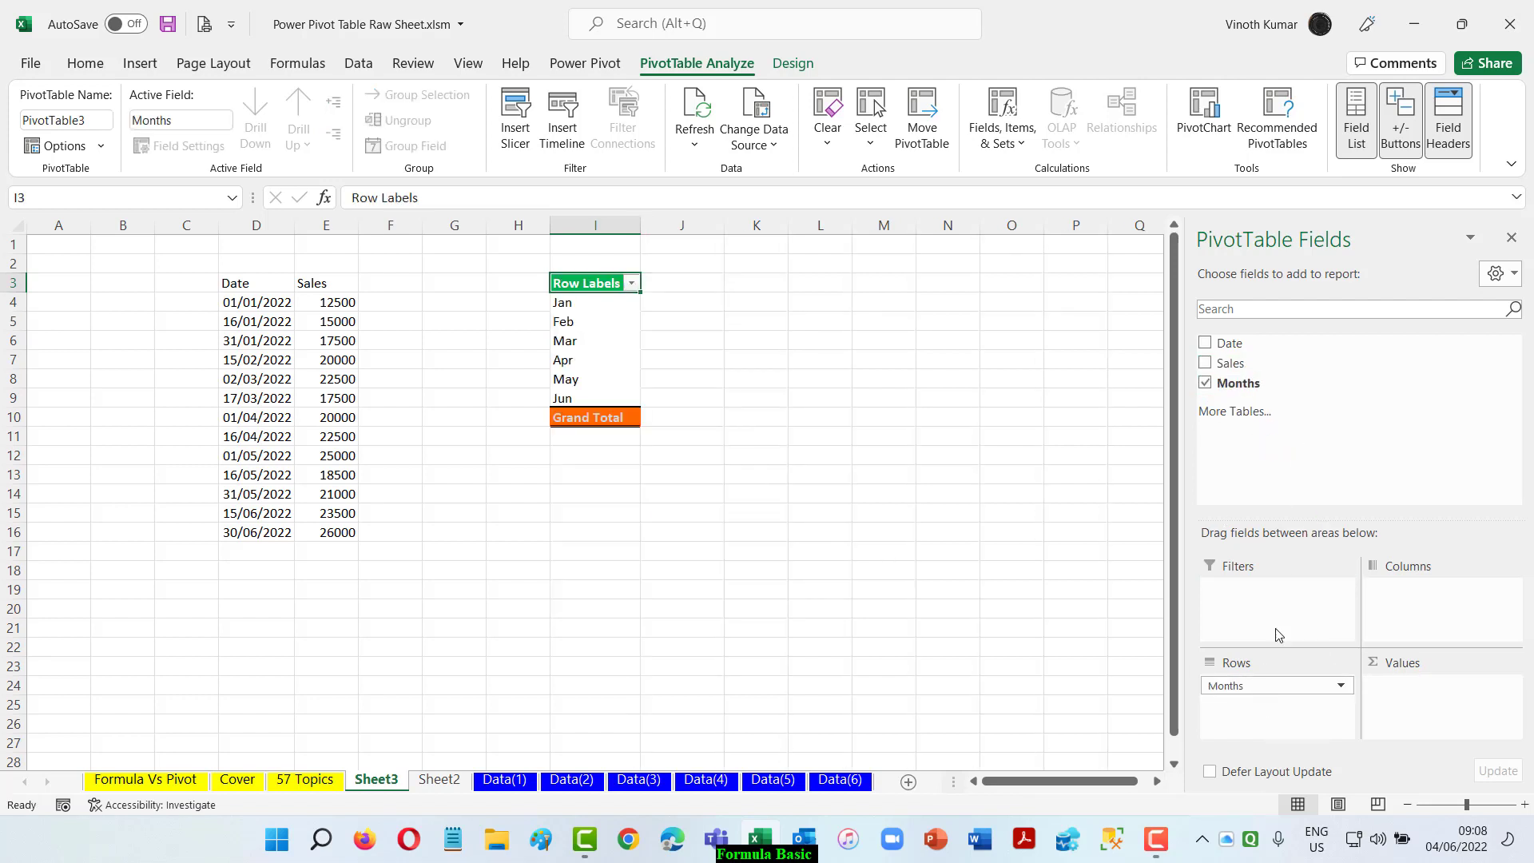
{"action": "left_click_drag", "start_coordinate": [1235, 364], "coordinate": [1451, 712]}
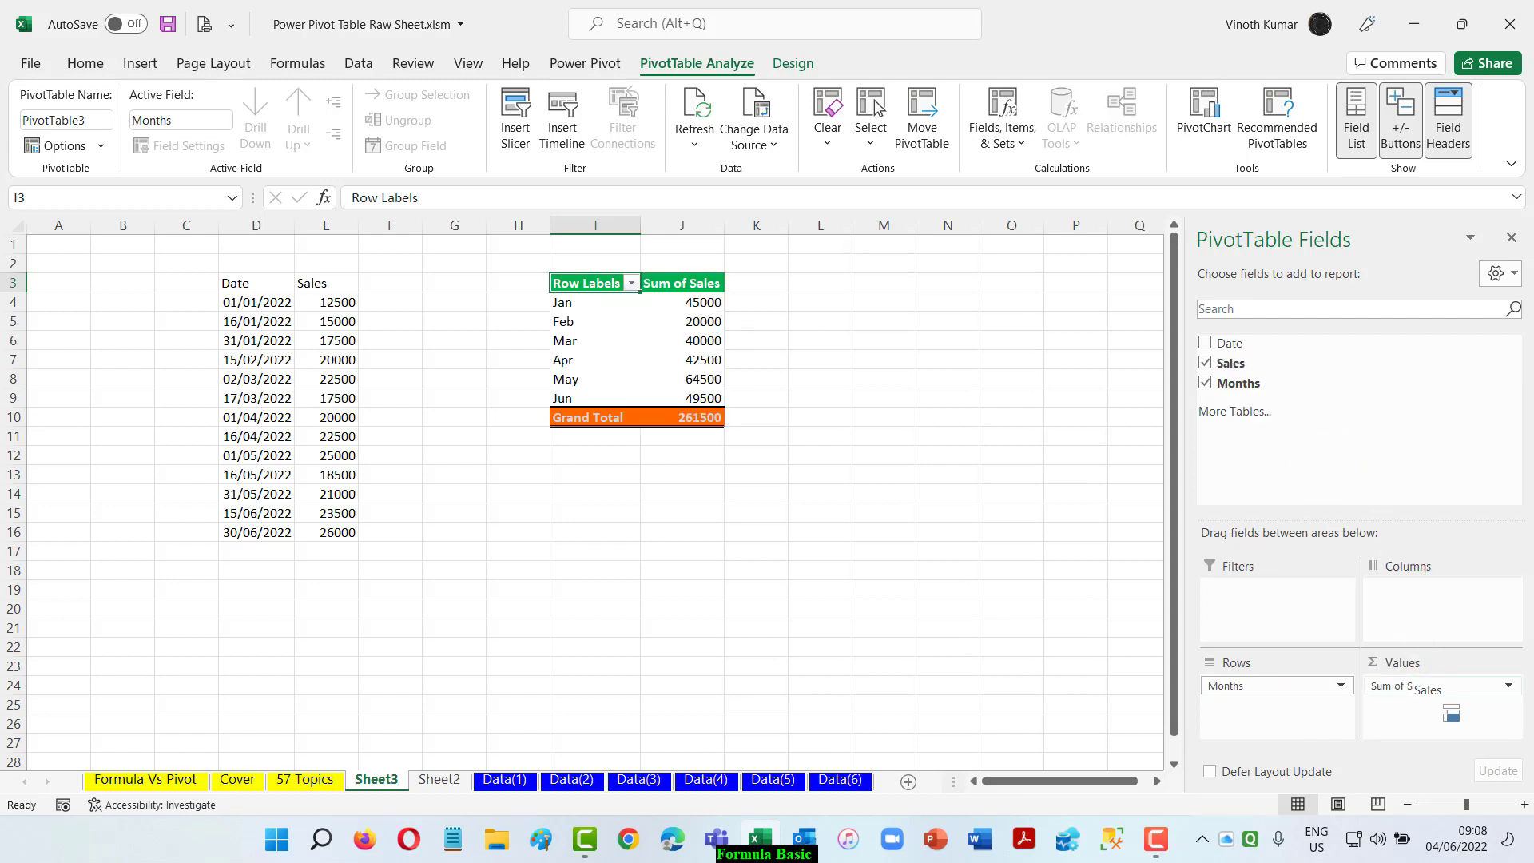
Undo the PivotTable field changes and the combined Days and Months grouping
{"action": "key", "text": "ctrl+z"}
{"action": "key", "text": "ctrl+z"}
{"action": "key", "text": "ctrl+z"}
{"action": "key", "text": "ctrl+z"}
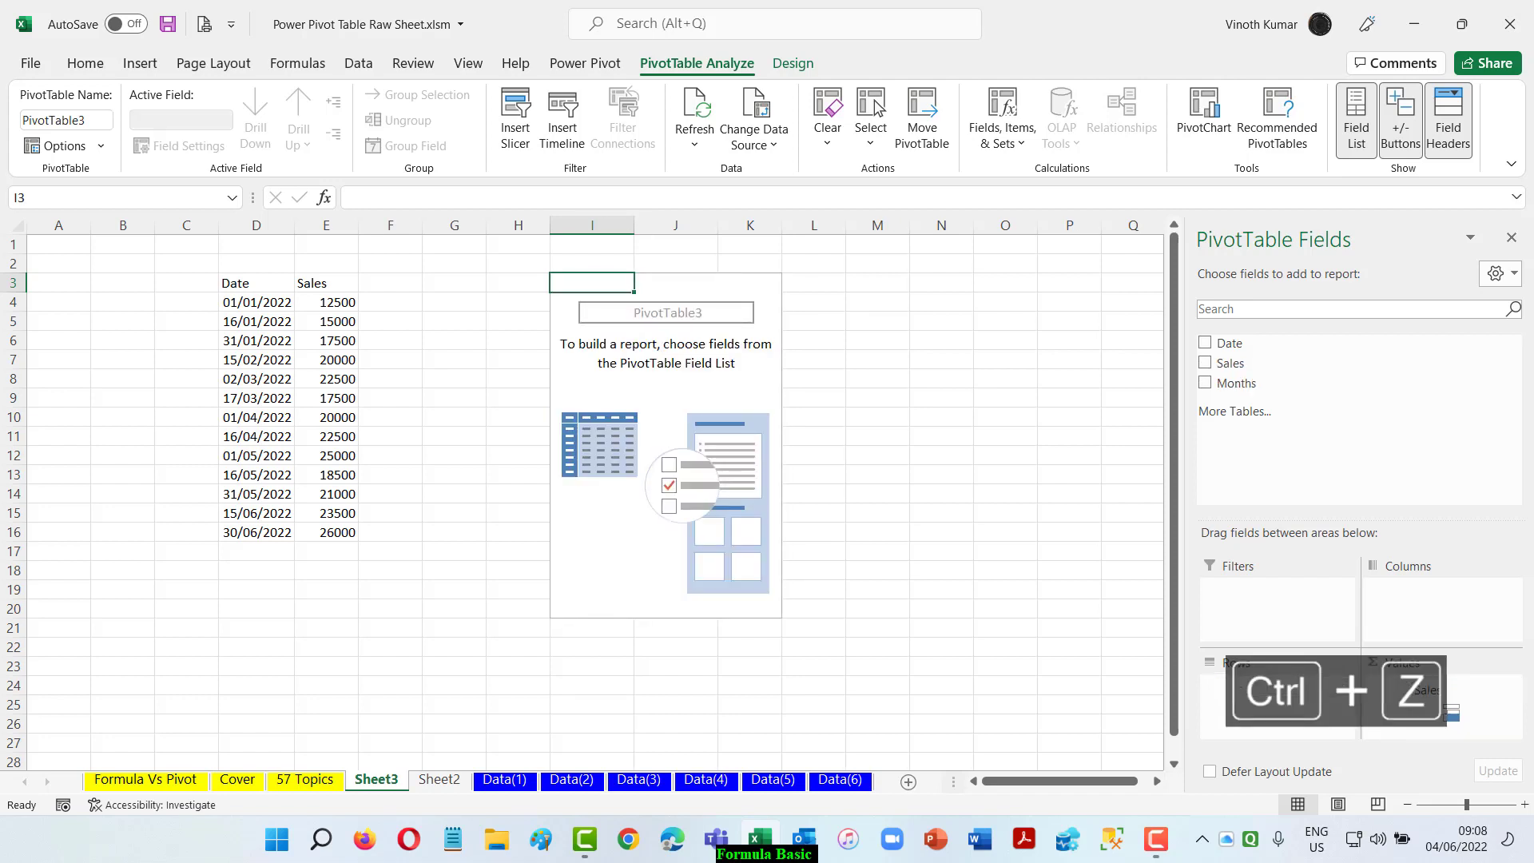
{"action": "key", "text": "ctrl+z"}
{"action": "key", "text": "ctrl+z"}
{"action": "key", "text": "ctrl+z"}
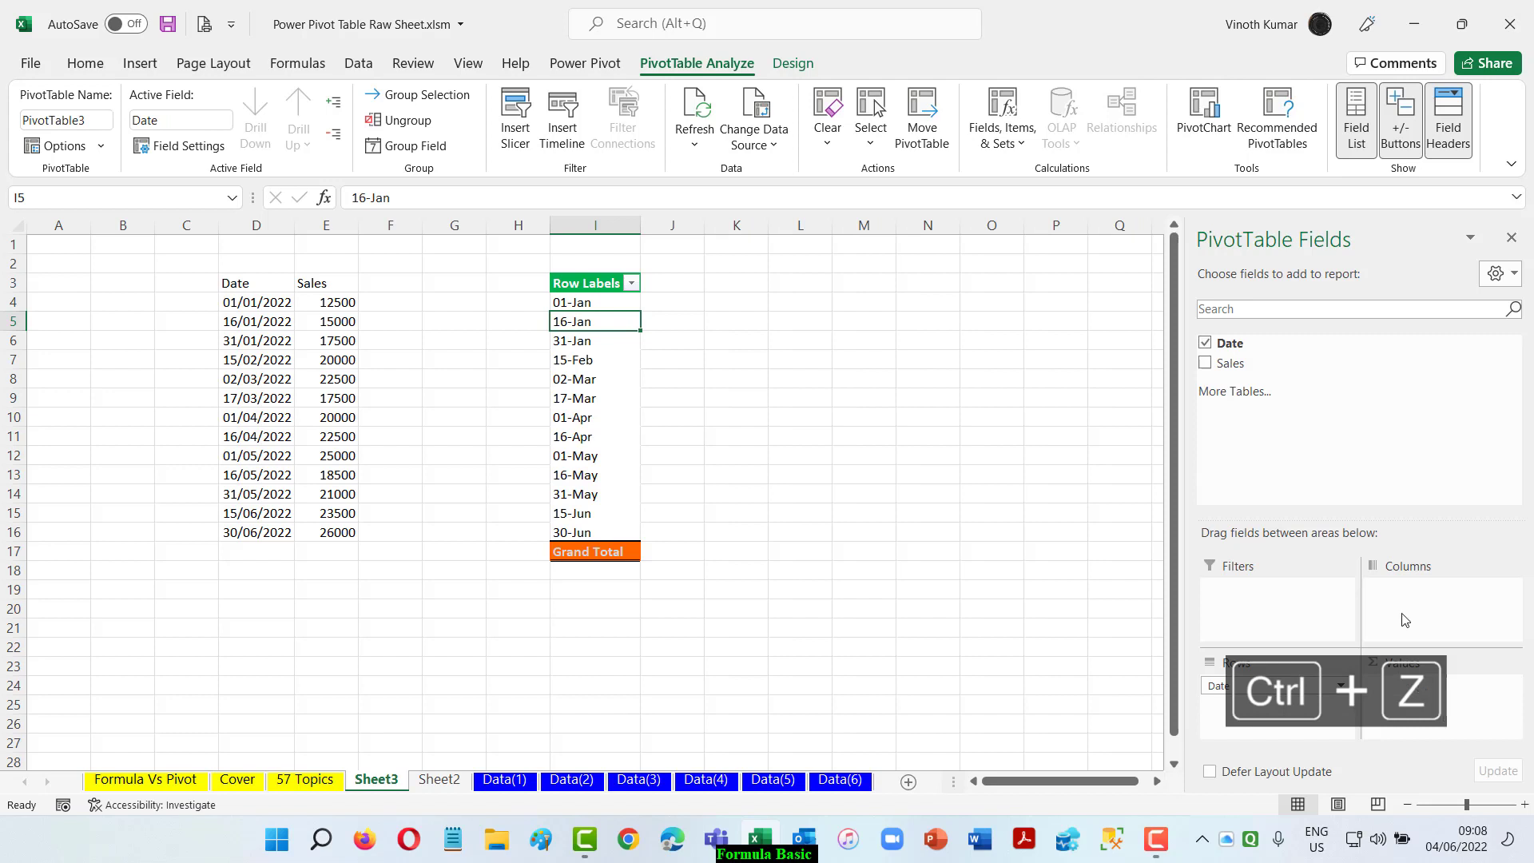
Try placing the Date field in the rows again and check the grouping settings of the row dates
{"action": "left_click", "coordinate": [1238, 342]}
{"action": "left_click_drag", "start_coordinate": [1238, 342], "coordinate": [1275, 724]}
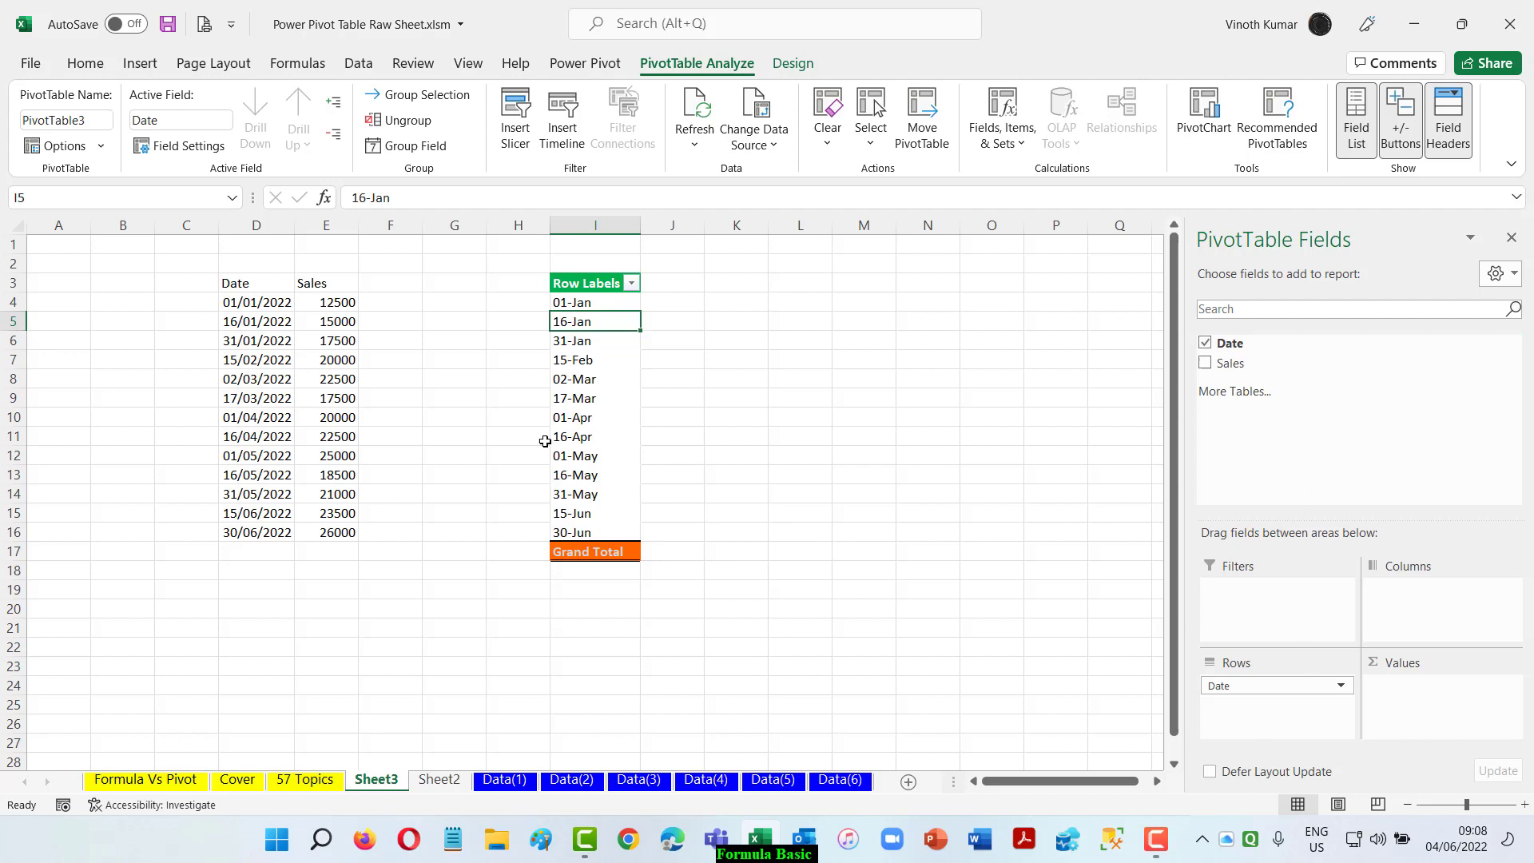
{"action": "right_click", "coordinate": [608, 322]}
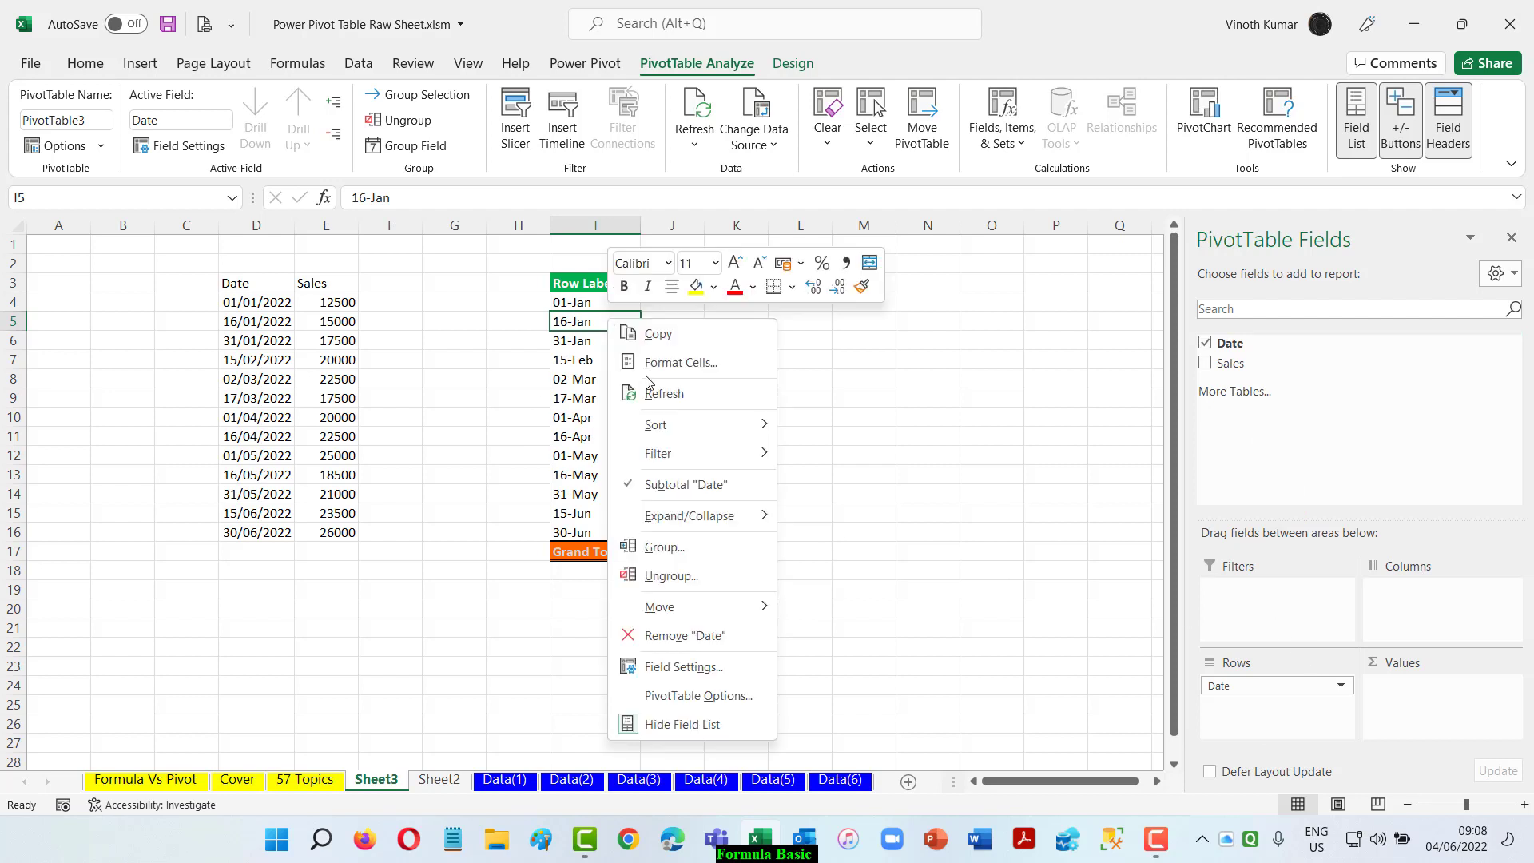
{"action": "left_click", "coordinate": [676, 549]}
{"action": "left_click", "coordinate": [764, 676]}
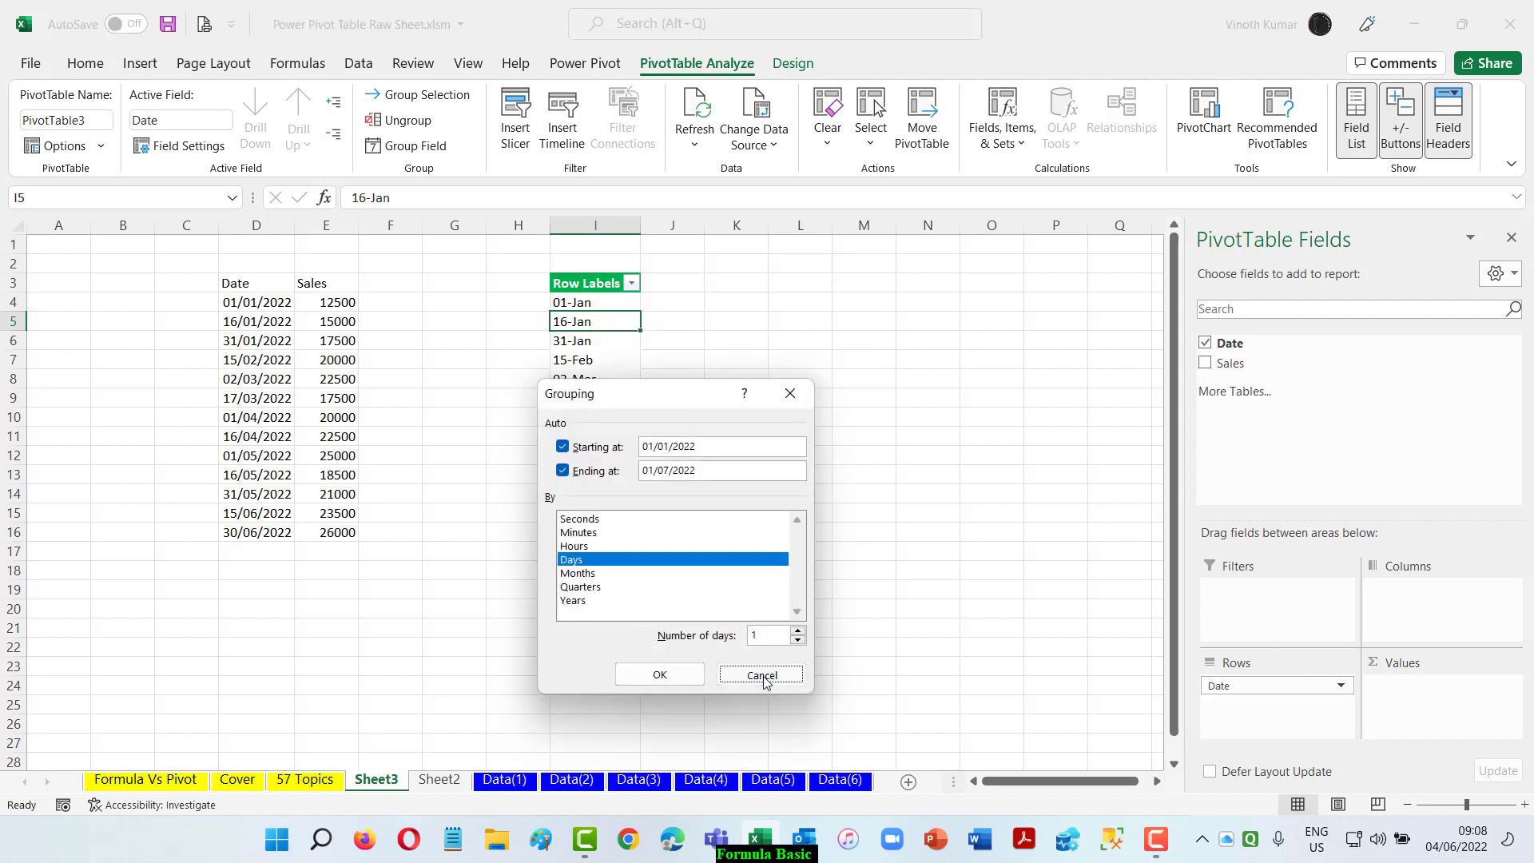
Delete column I together with its PivotTable and fill cell I3 yellow
{"action": "left_click", "coordinate": [1511, 237]}
{"action": "left_click", "coordinate": [994, 473]}
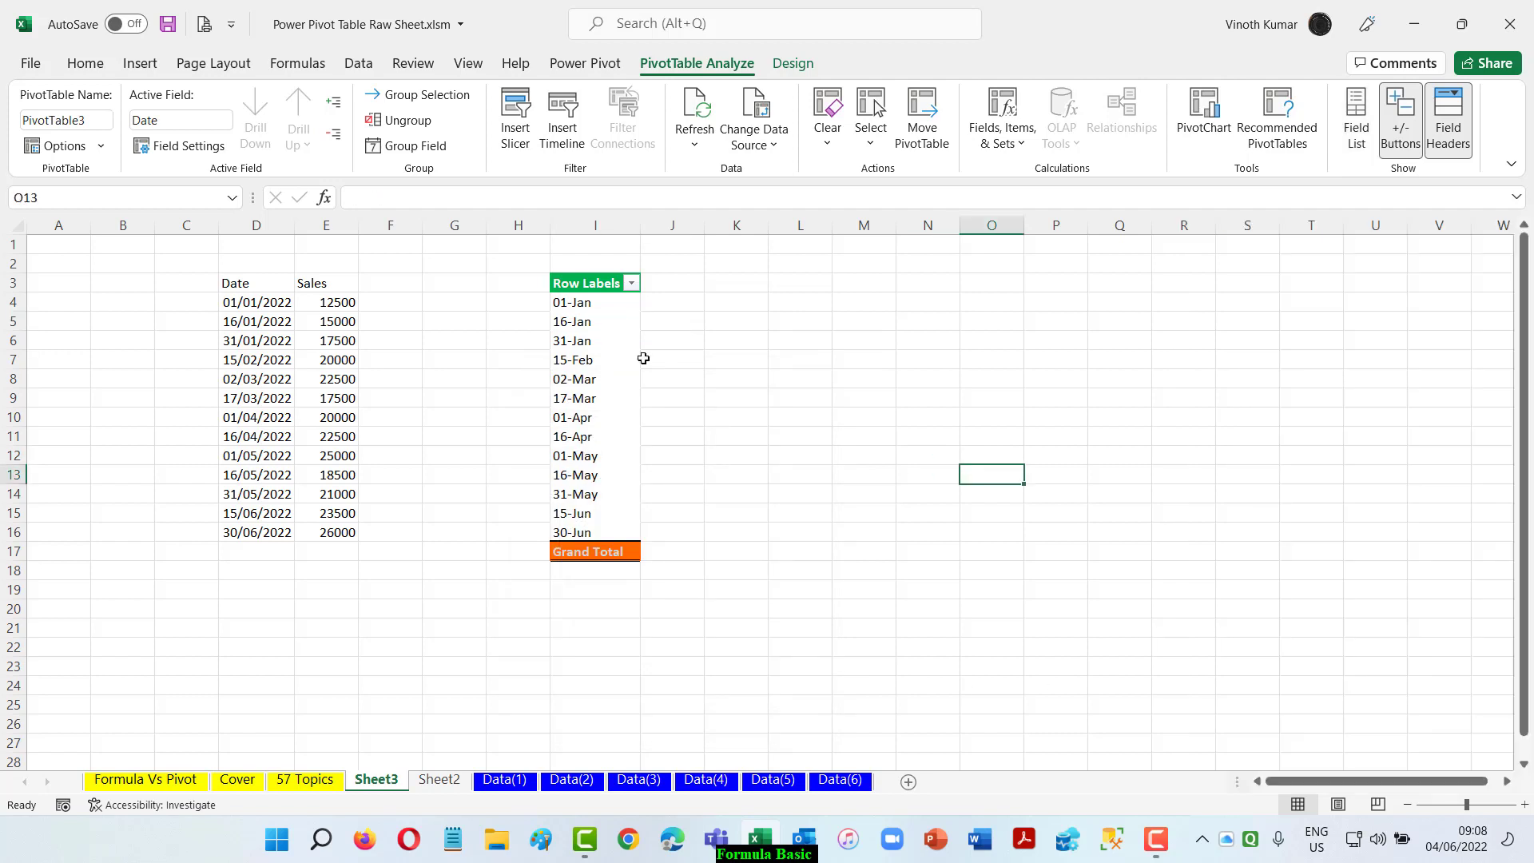
{"action": "left_click", "coordinate": [592, 223]}
{"action": "right_click", "coordinate": [592, 223]}
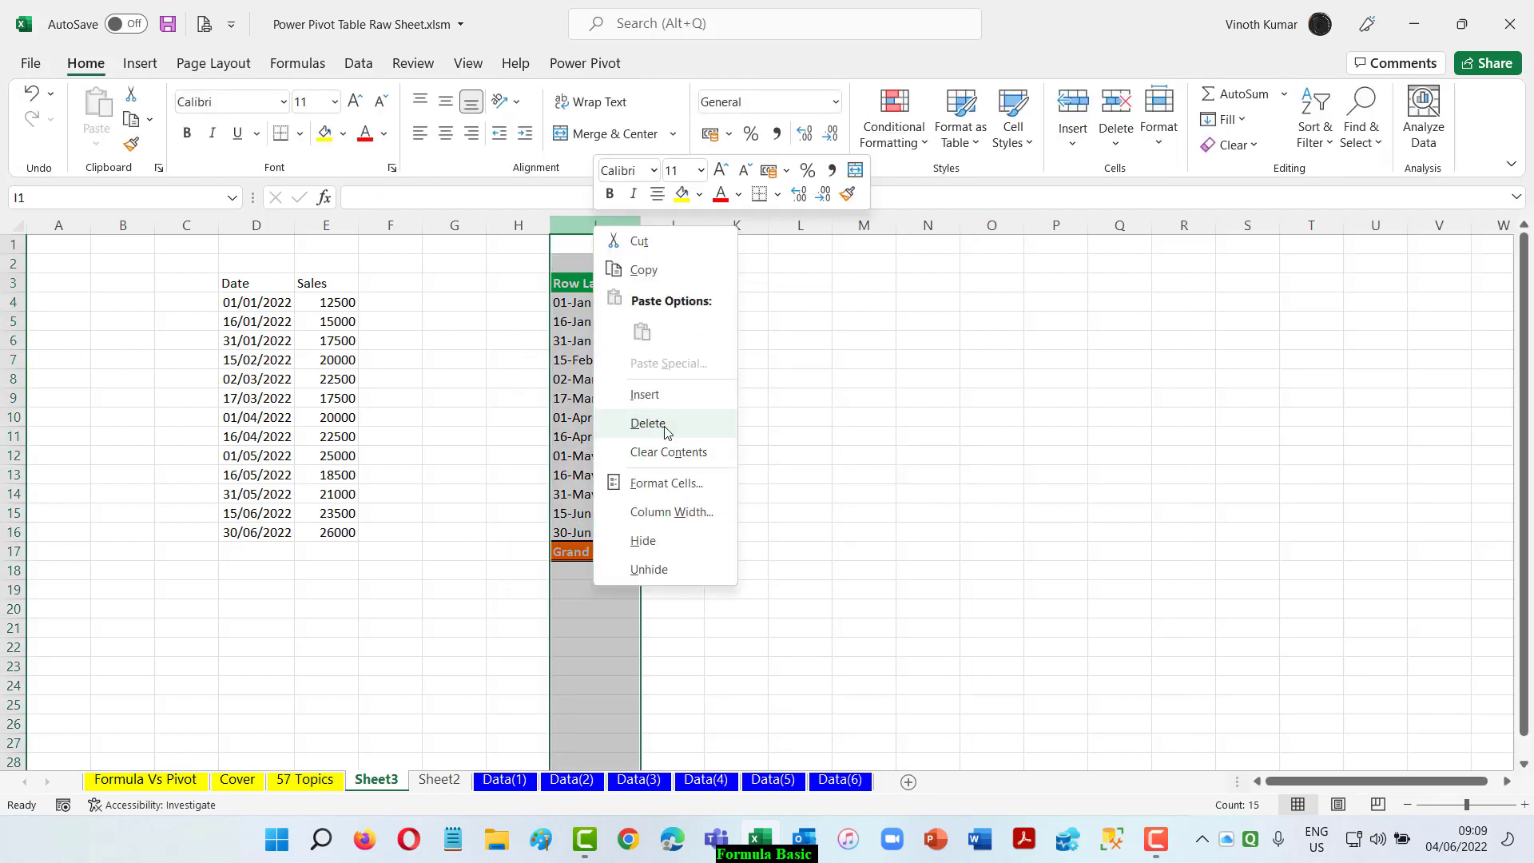
{"action": "left_click", "coordinate": [703, 421]}
{"action": "left_click", "coordinate": [905, 491]}
{"action": "left_click", "coordinate": [576, 282]}
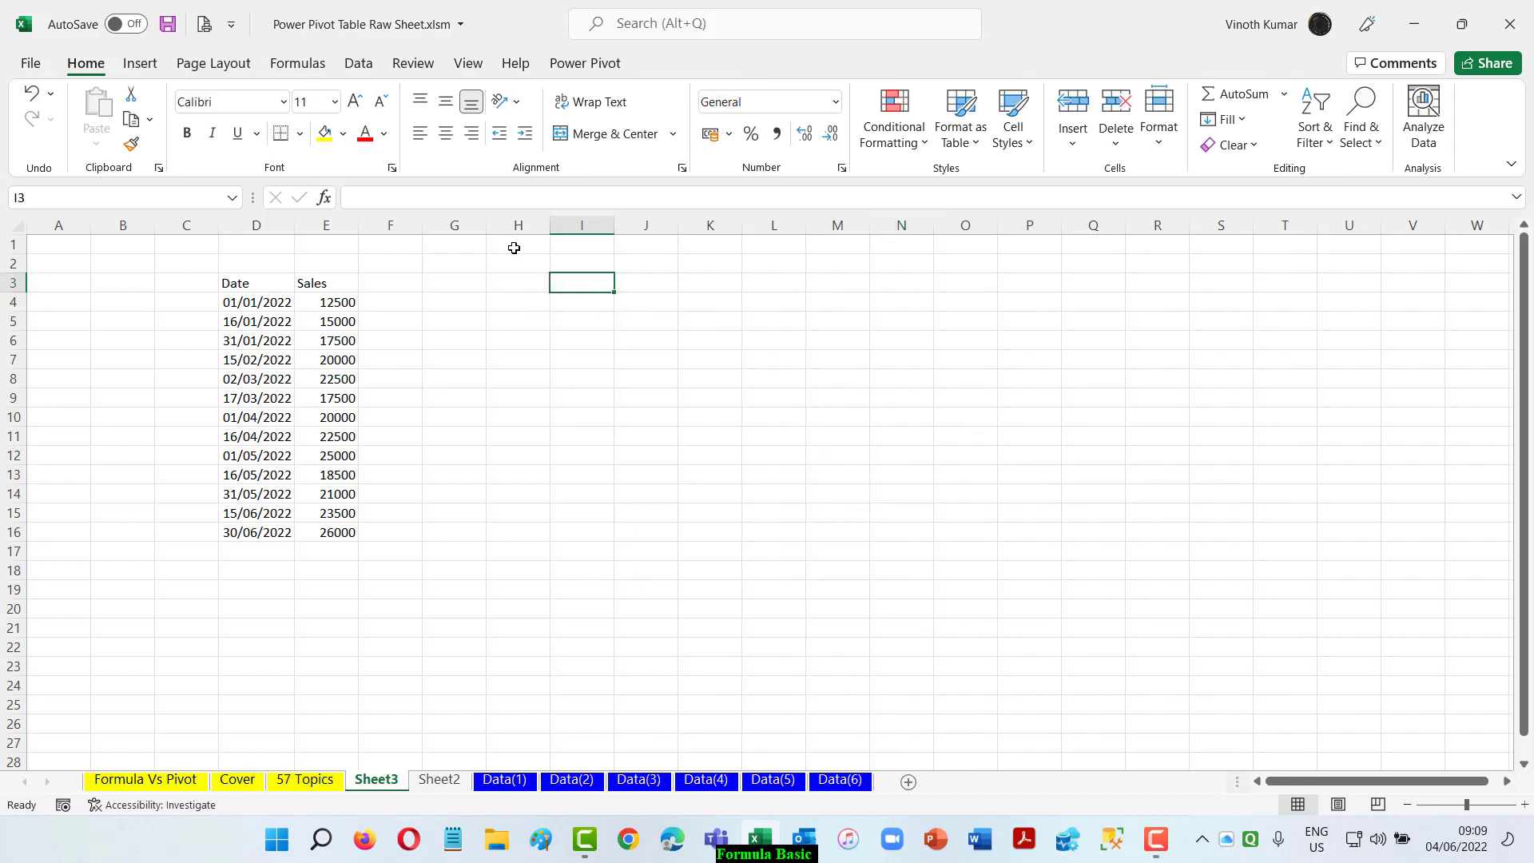
{"action": "left_click", "coordinate": [325, 133]}
Start the PivotTable wizard from the Date header, using an Excel list as source and accepting the detected Date and Sales range
{"action": "left_click", "coordinate": [249, 284]}
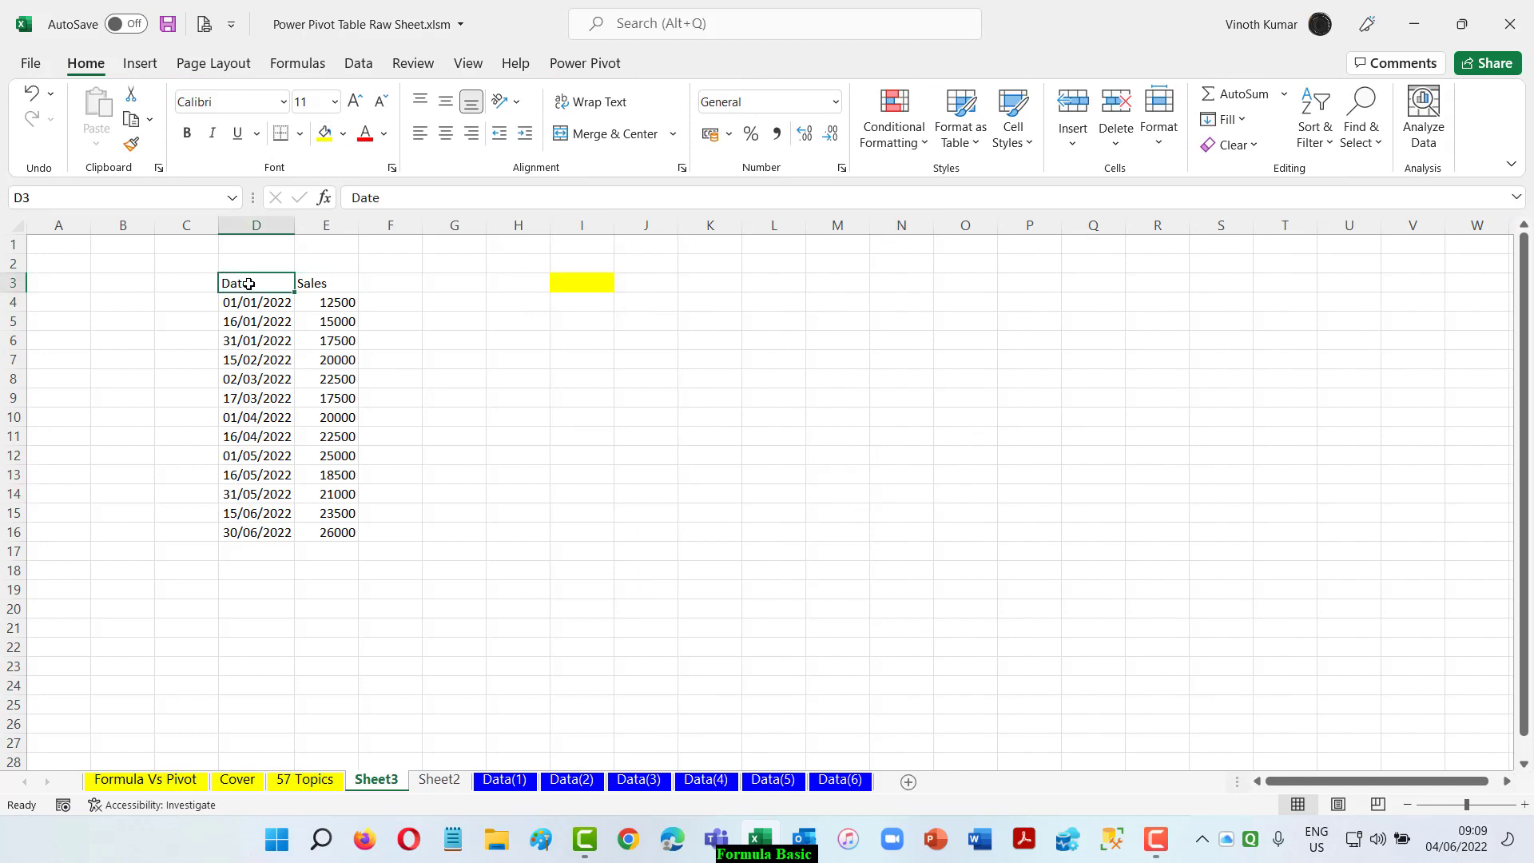
{"action": "key", "text": "alt+d"}
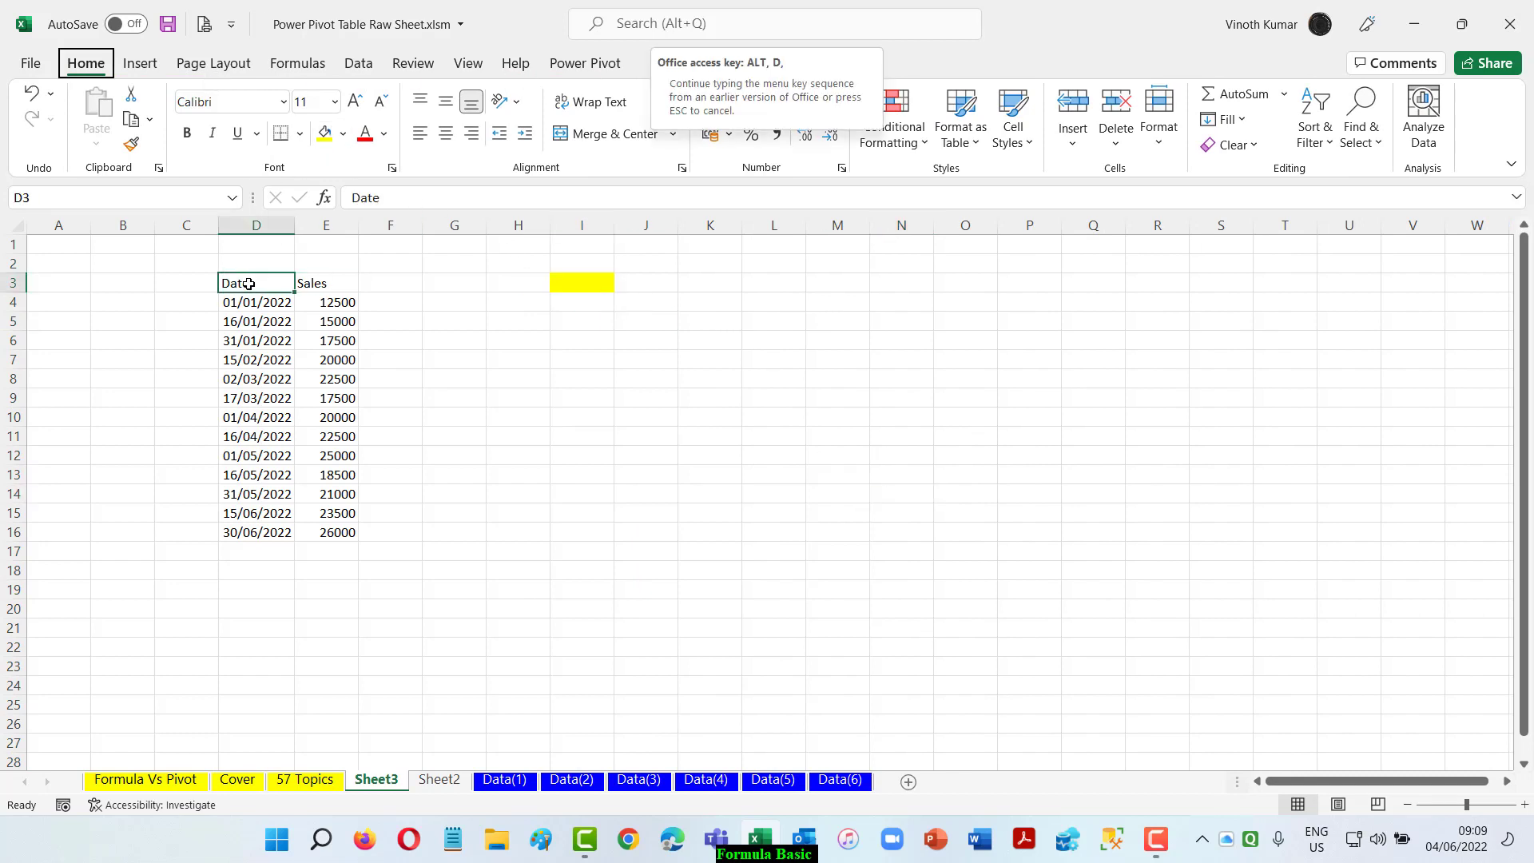
{"action": "key", "text": "p"}
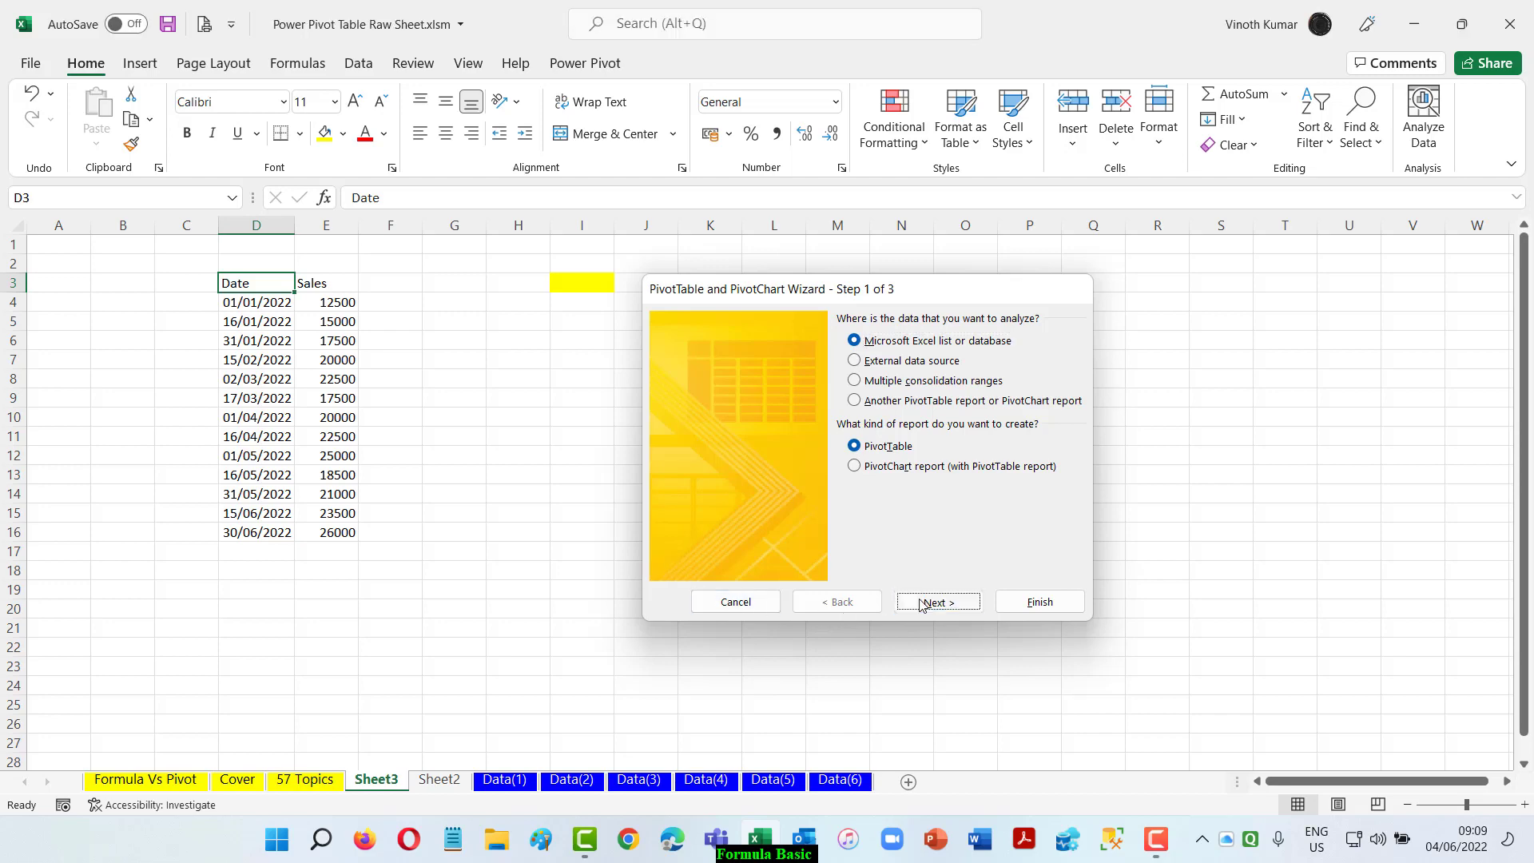
{"action": "left_click", "coordinate": [912, 604]}
{"action": "left_click", "coordinate": [935, 489]}
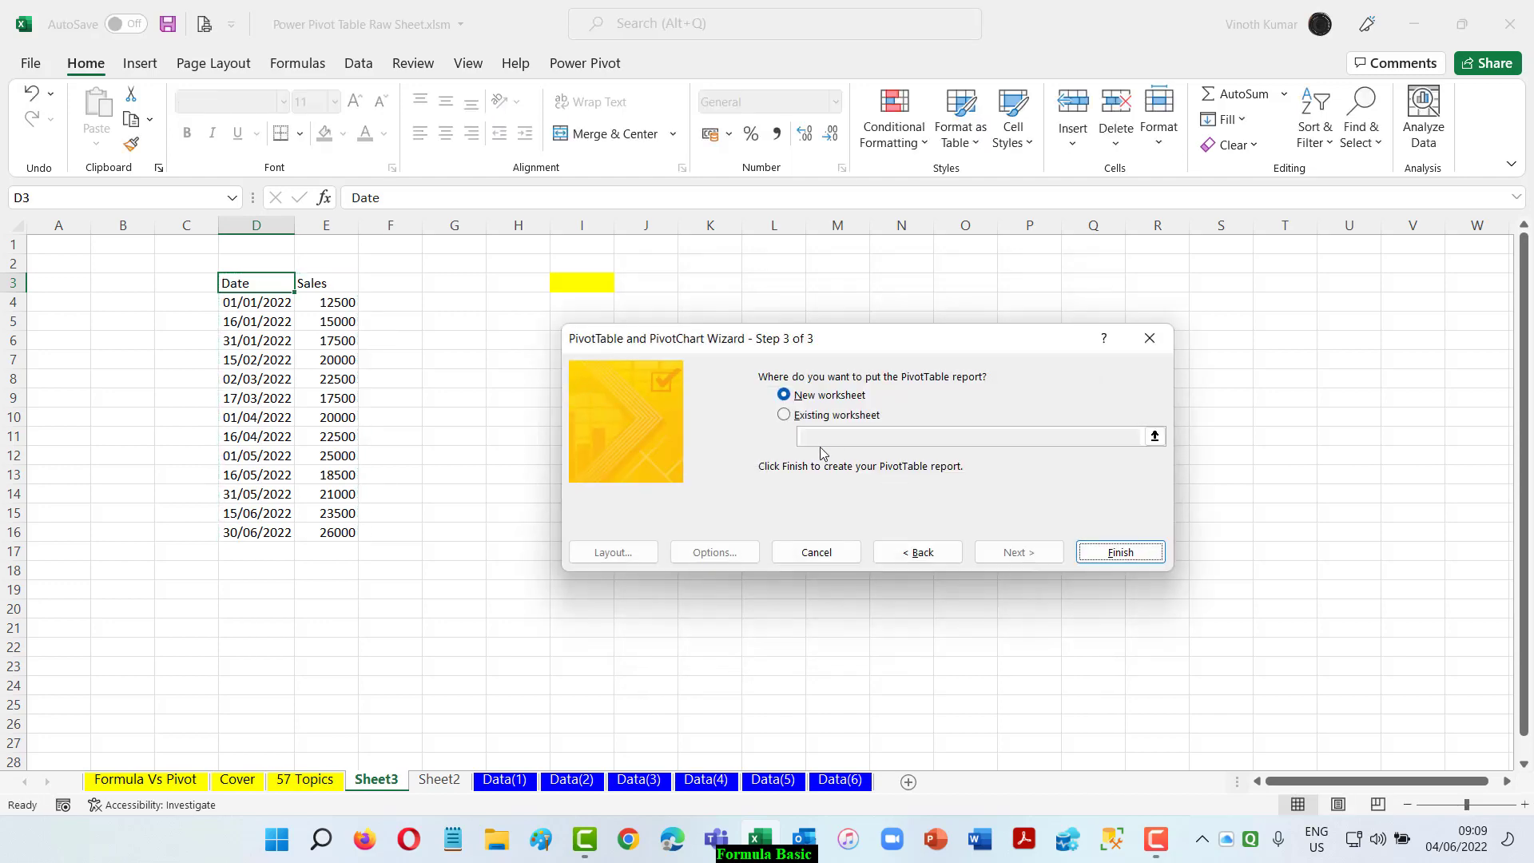
Create the PivotTable on the existing worksheet at Sheet3 cell I3
{"action": "left_click", "coordinate": [799, 416]}
{"action": "left_click", "coordinate": [1155, 437]}
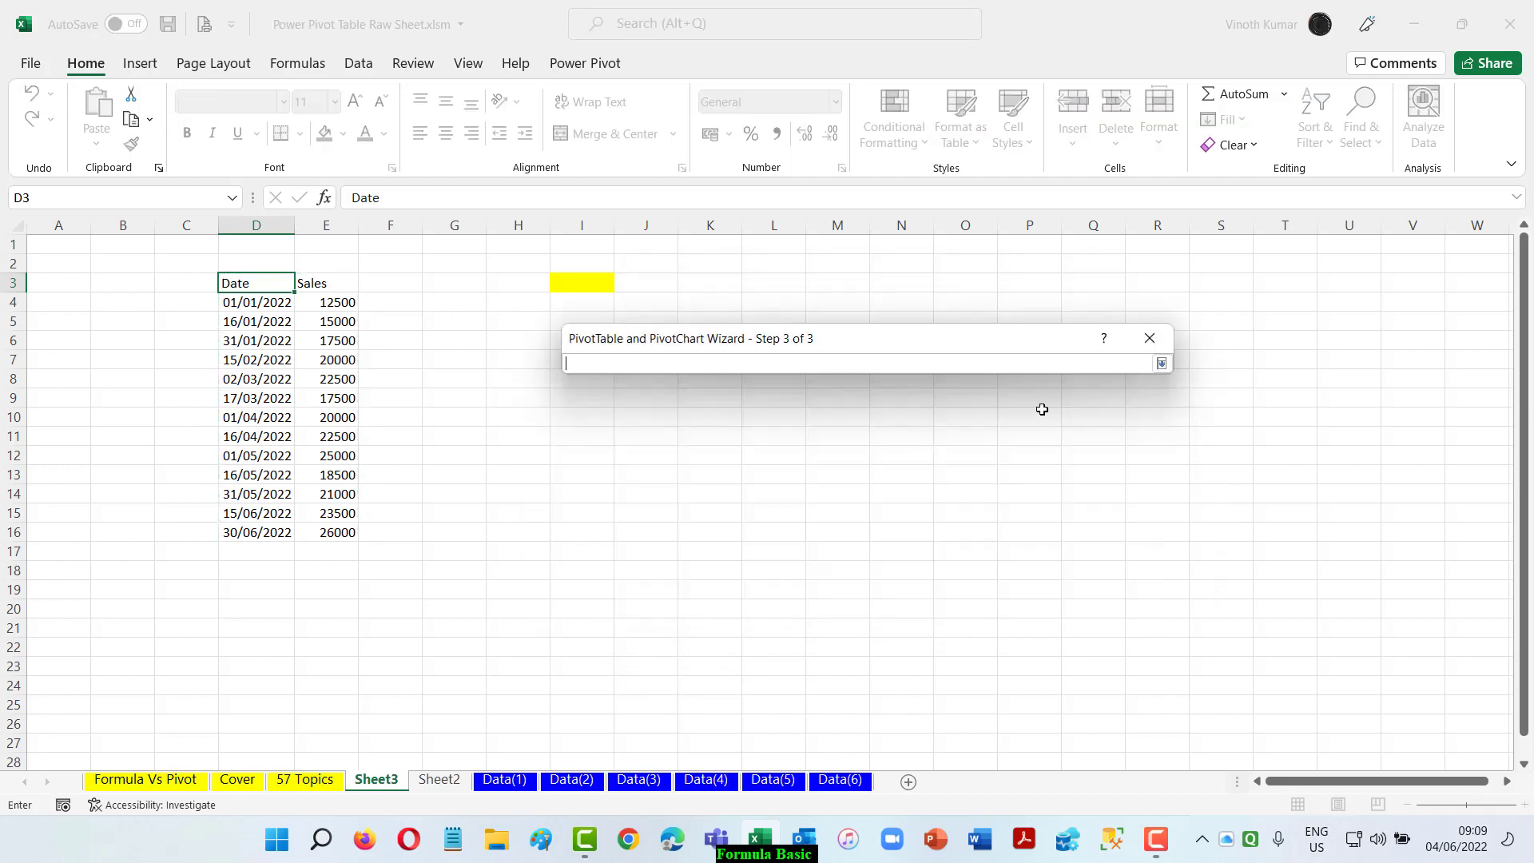
{"action": "left_click", "coordinate": [561, 282]}
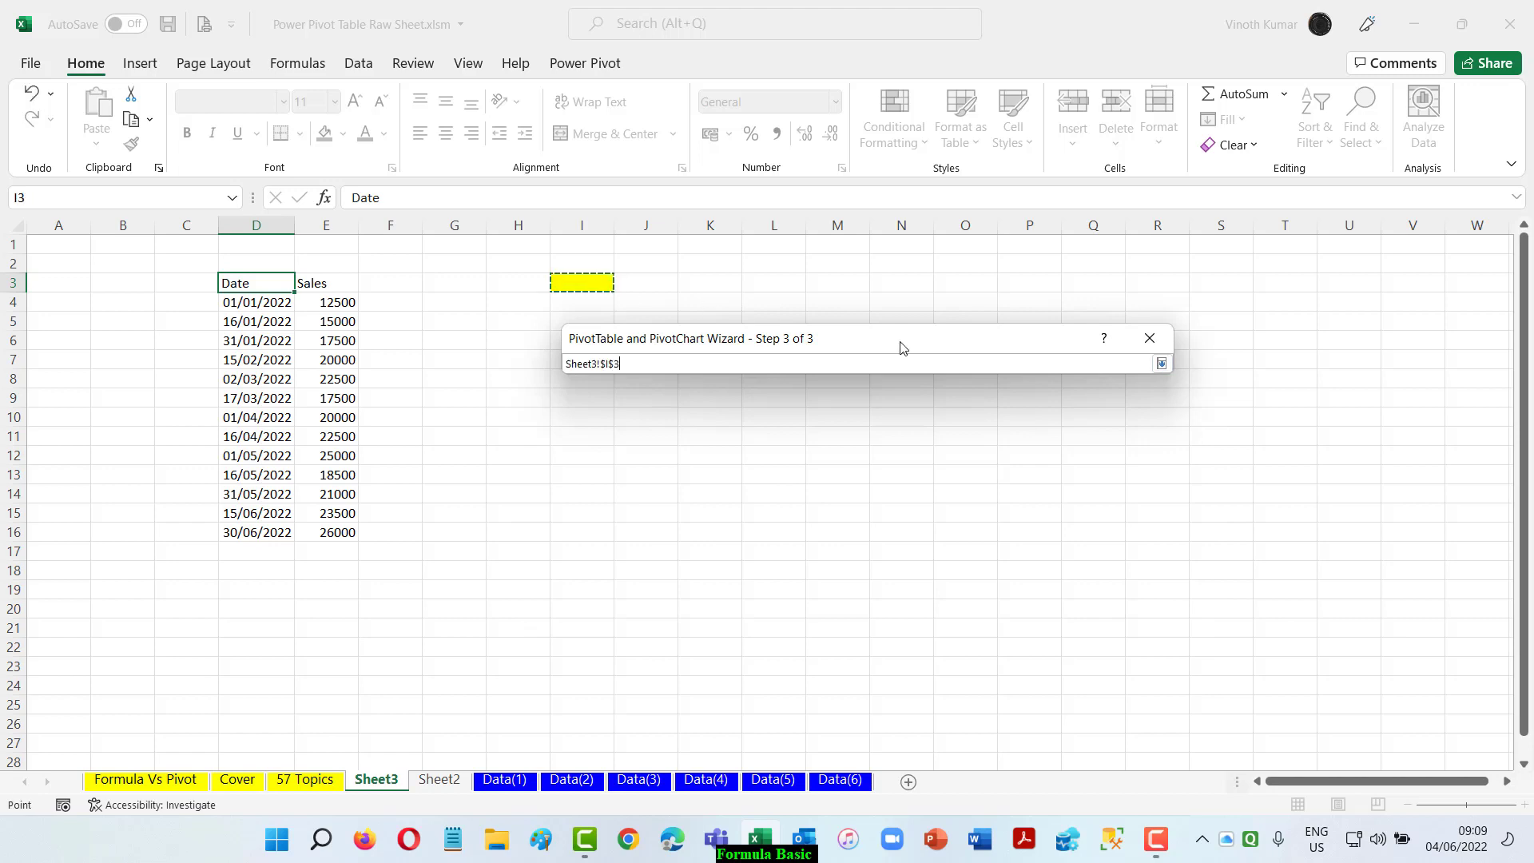
{"action": "left_click", "coordinate": [1161, 363]}
{"action": "left_click", "coordinate": [1135, 551]}
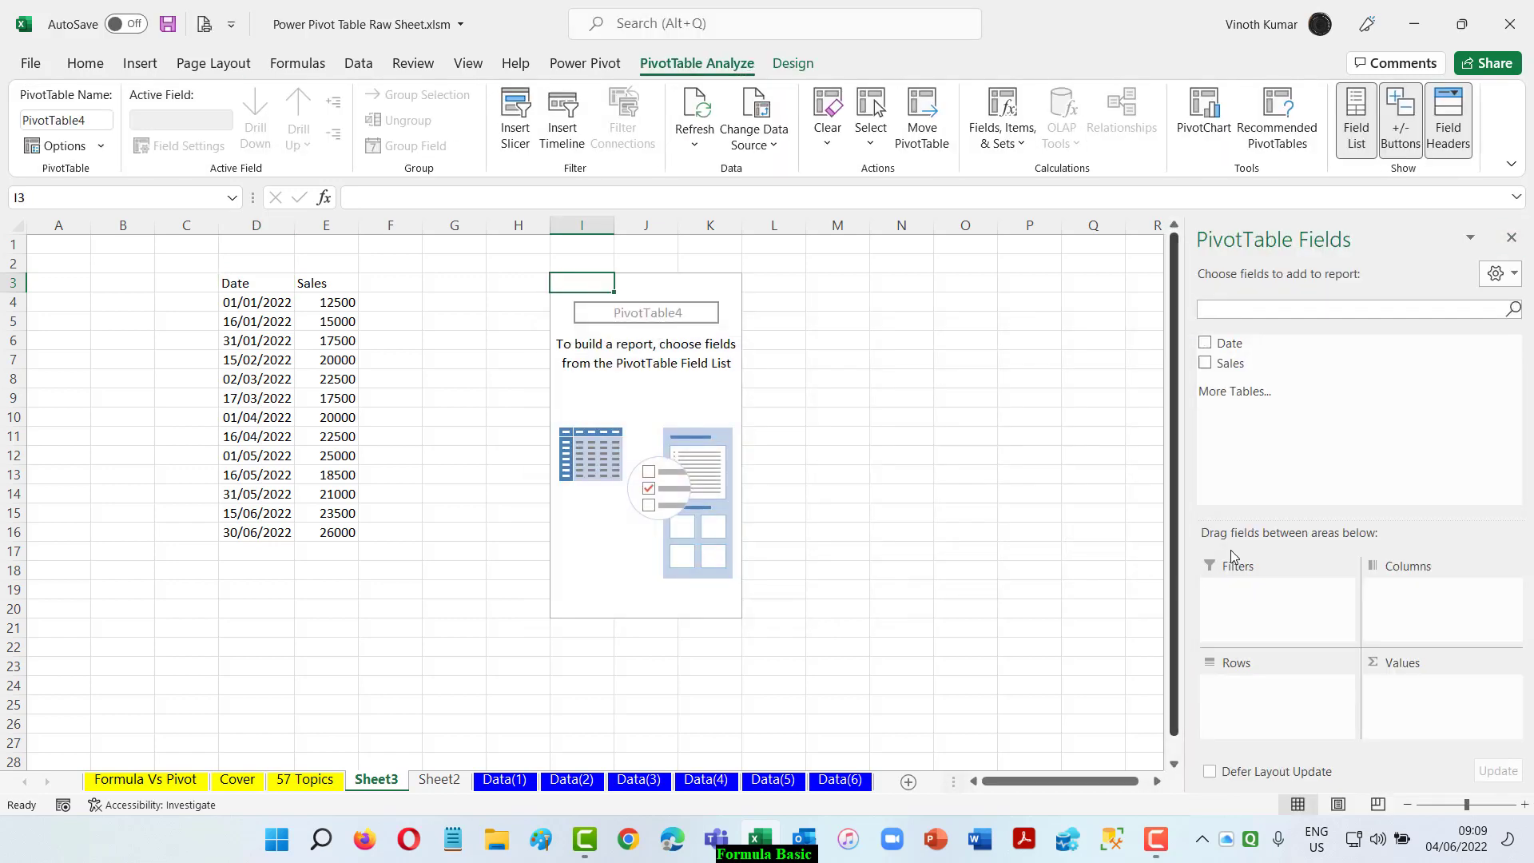
Add the Date field to the new PivotTable's rows and try to undo the automatic Months grouping
{"action": "left_click", "coordinate": [1206, 344]}
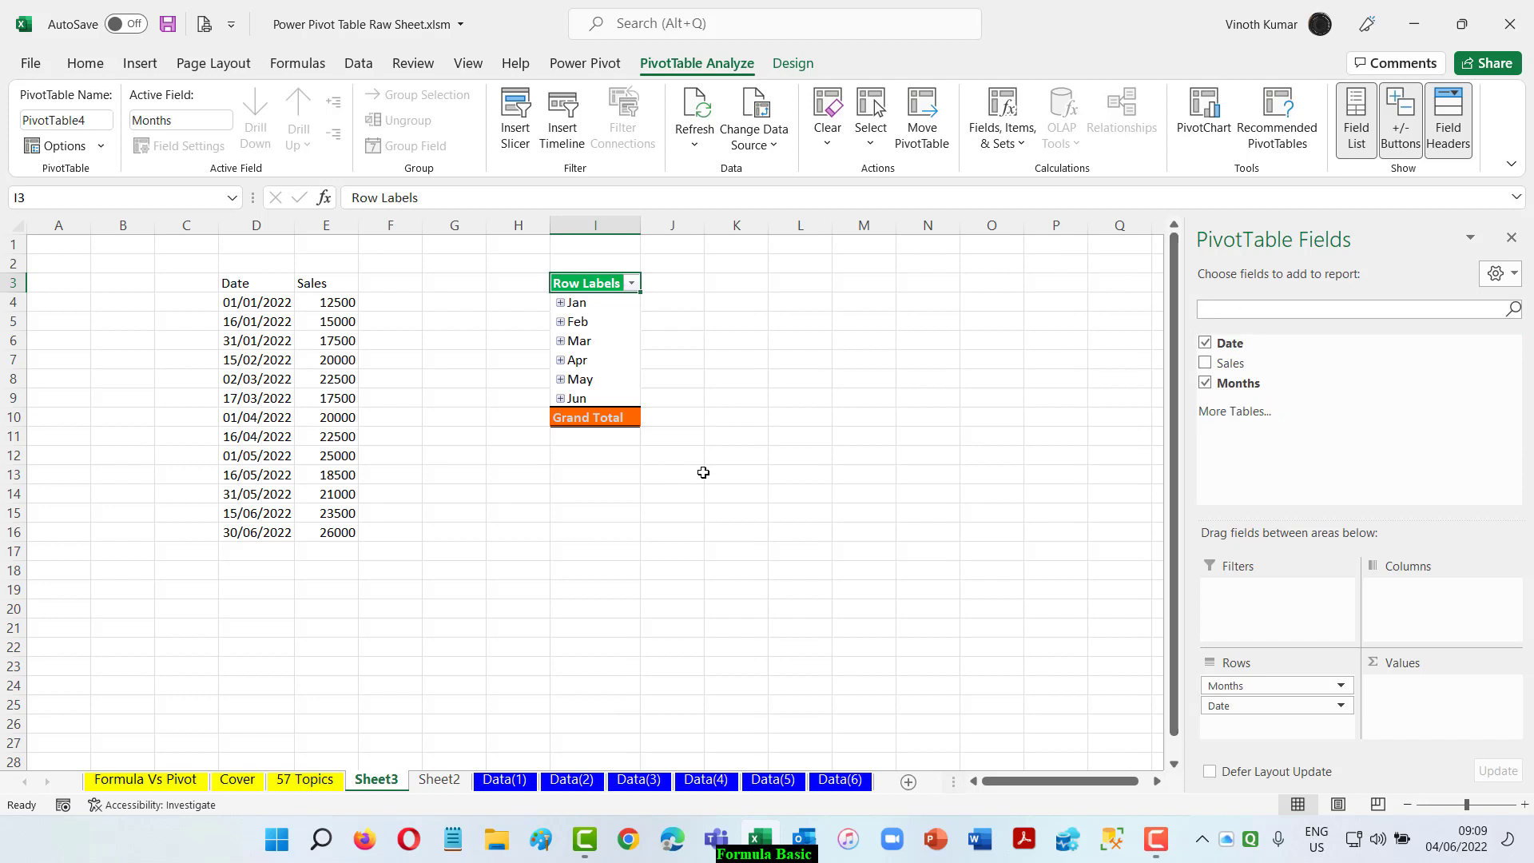
{"action": "key", "text": "ctrl+z"}
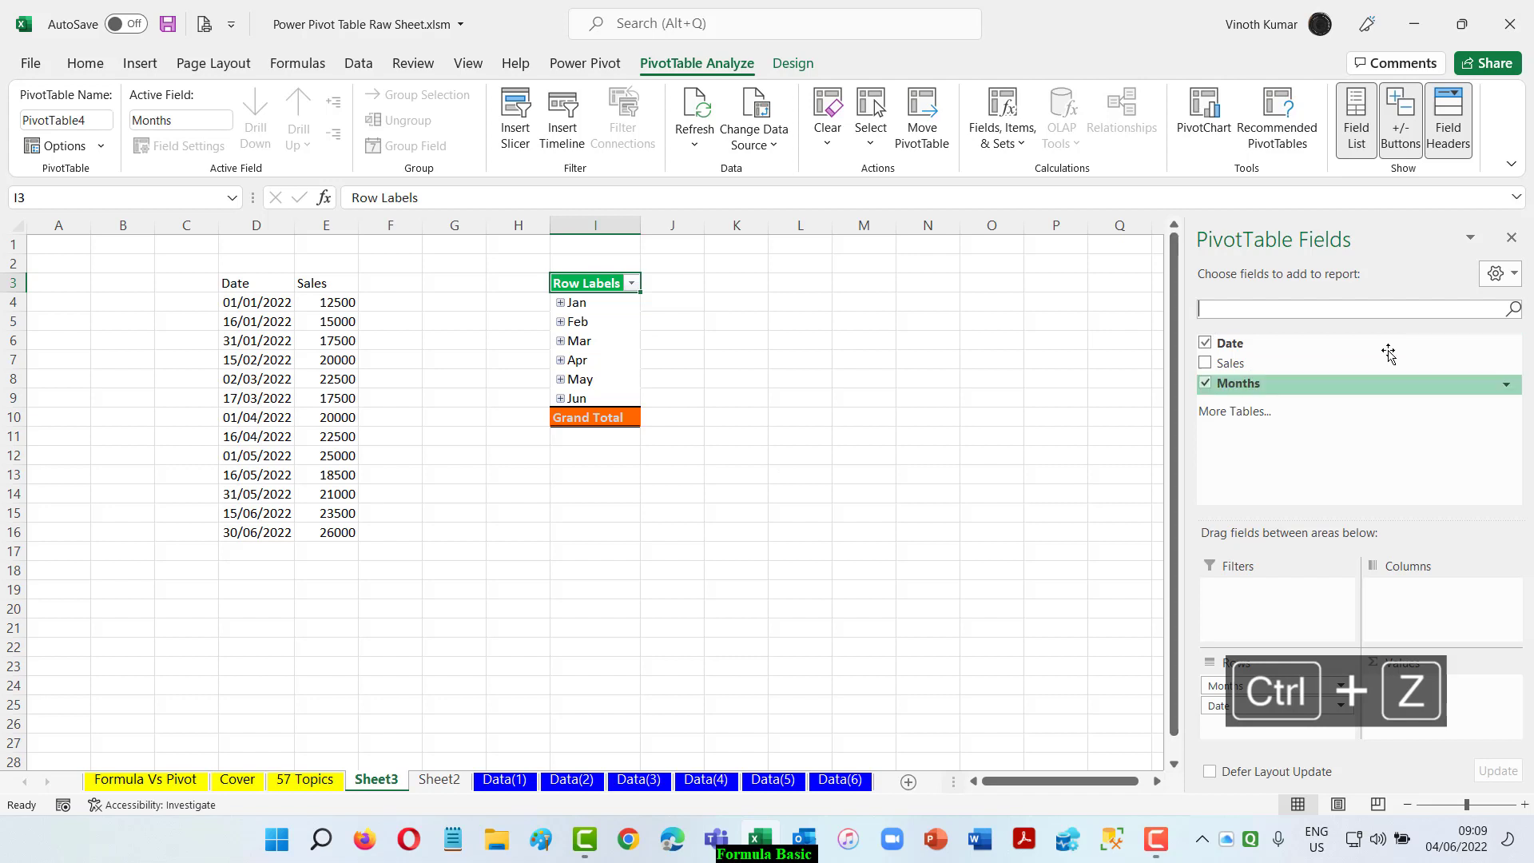
Close the field list, delete column I with its month-grouped PivotTable, and mark cell I3 with yellow fill
{"action": "left_click", "coordinate": [1512, 238]}
{"action": "right_click", "coordinate": [597, 226]}
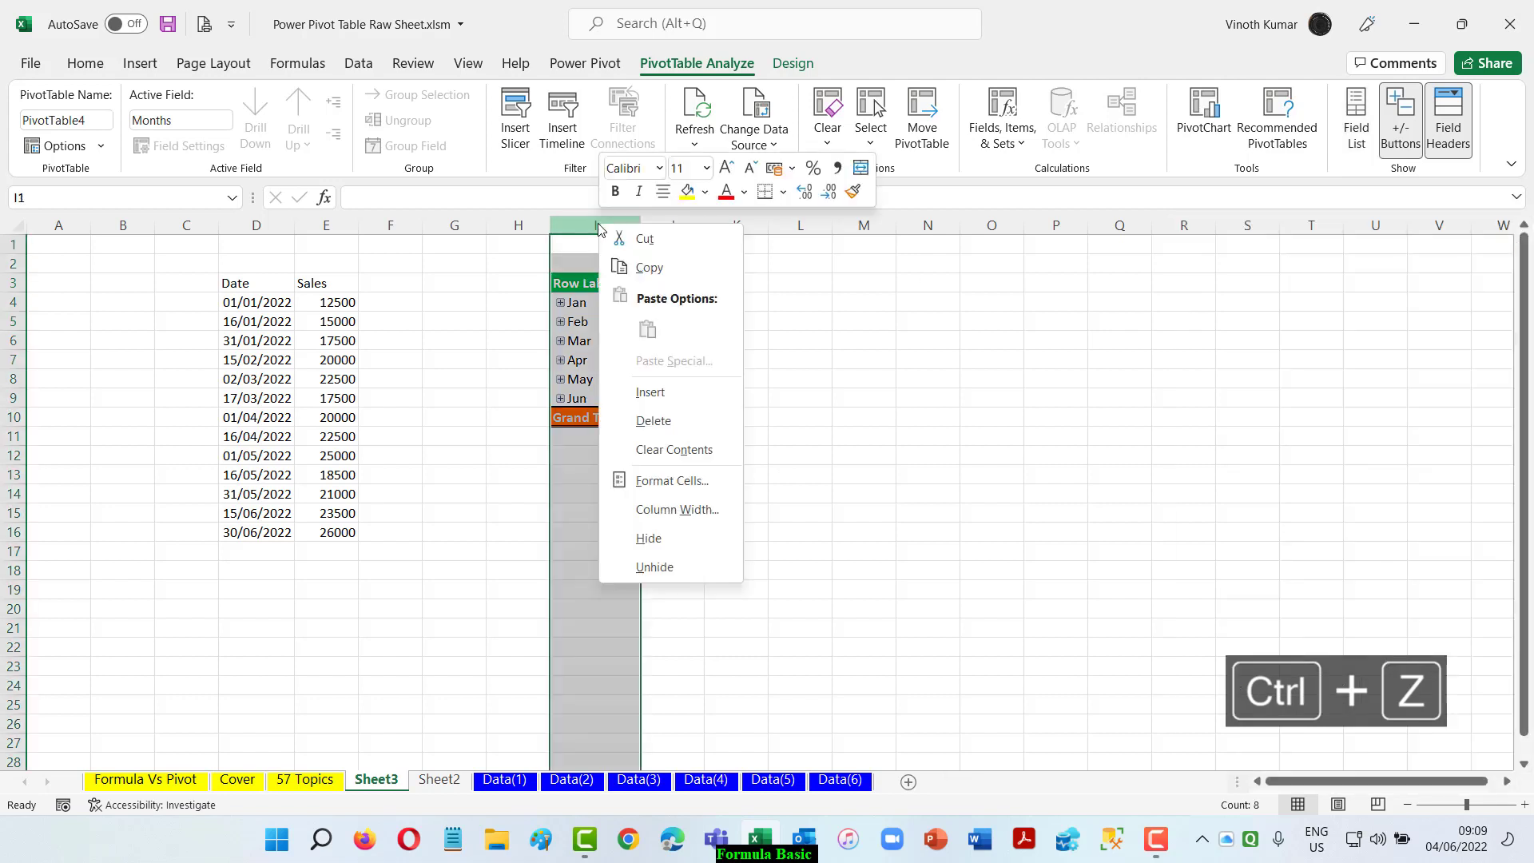
{"action": "left_click", "coordinate": [653, 421]}
{"action": "left_click", "coordinate": [583, 286]}
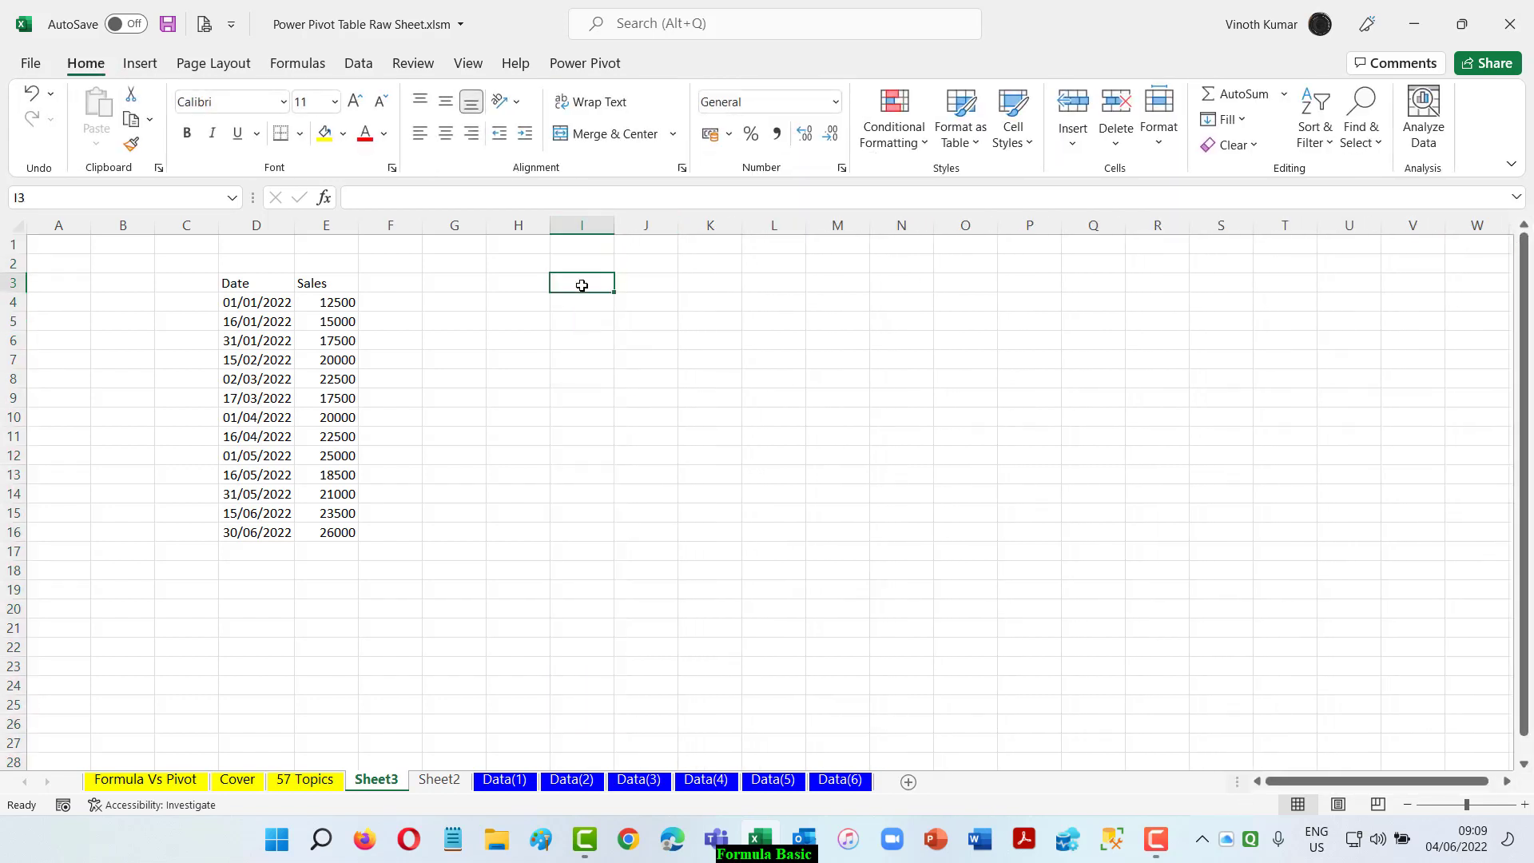
{"action": "left_click", "coordinate": [326, 140]}
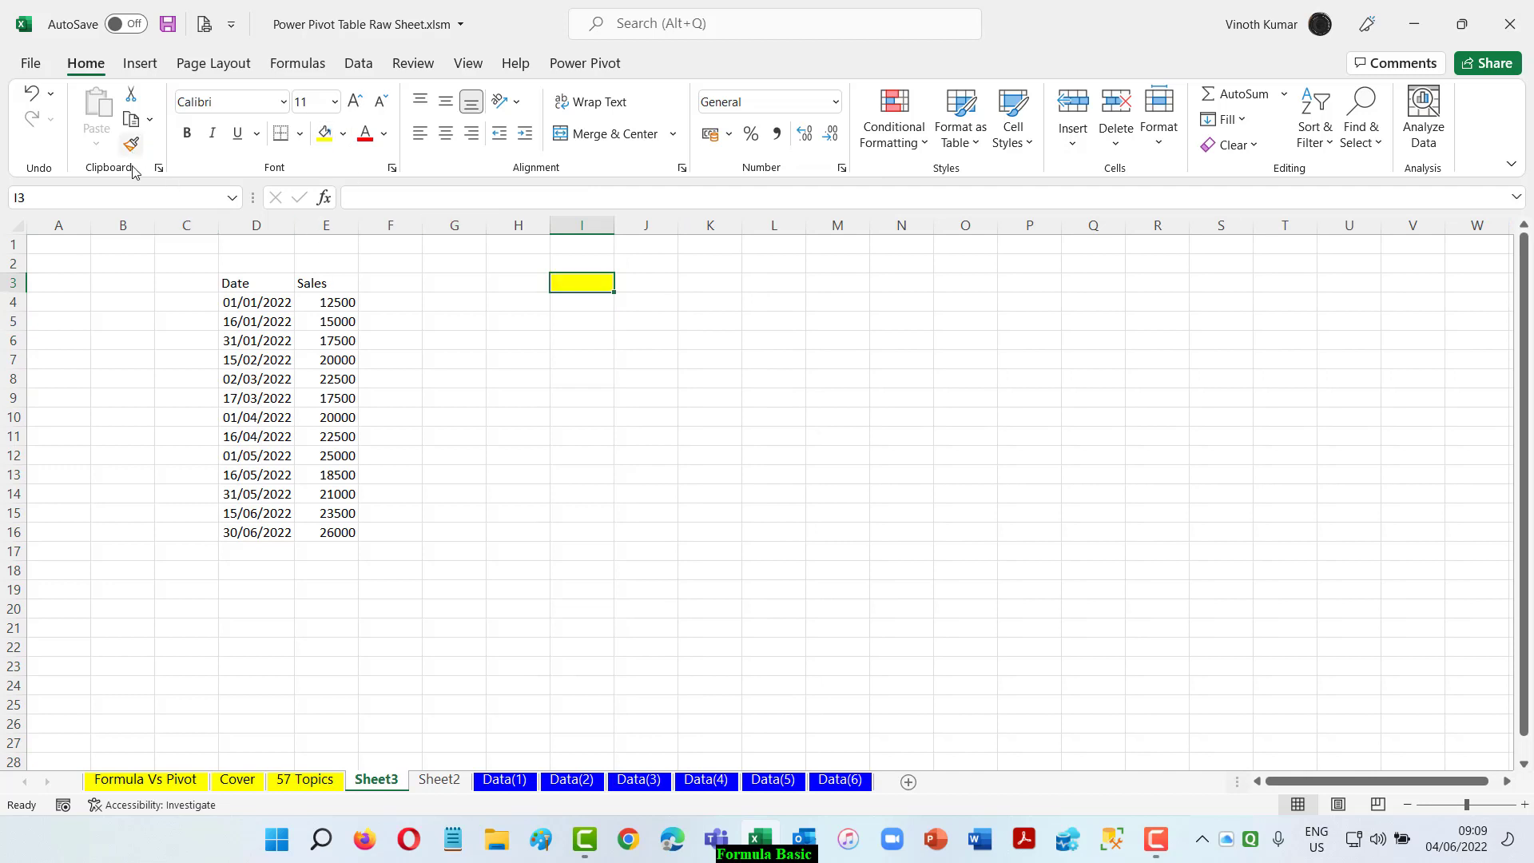
Run the PivotTable wizard on the Date and Sales list, keeping PivotTable as report type and the detected source range
{"action": "left_click", "coordinate": [261, 284]}
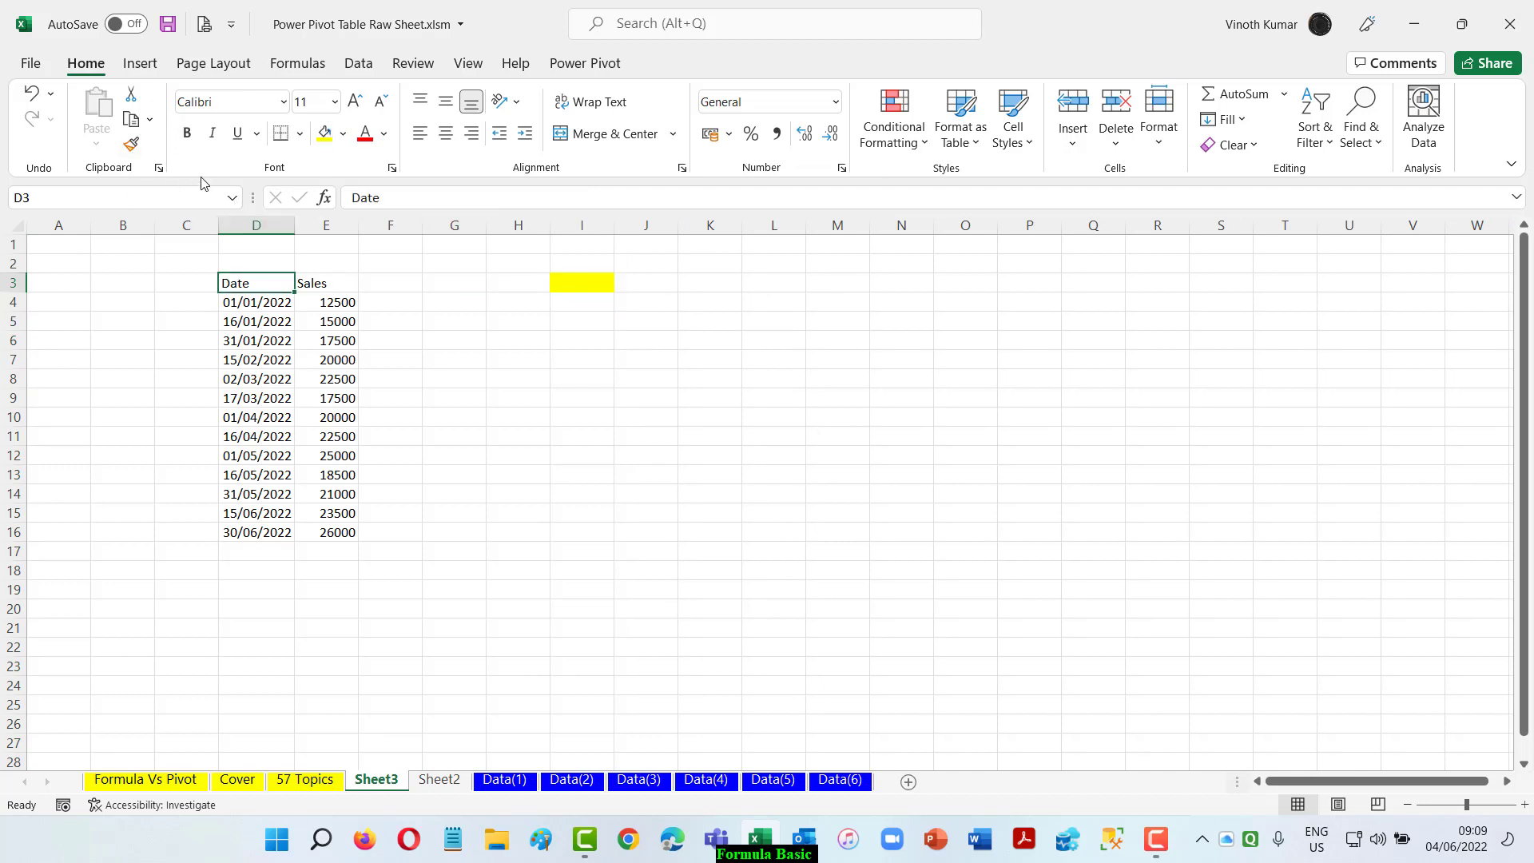
{"action": "key", "text": "alt+d"}
{"action": "key", "text": "p"}
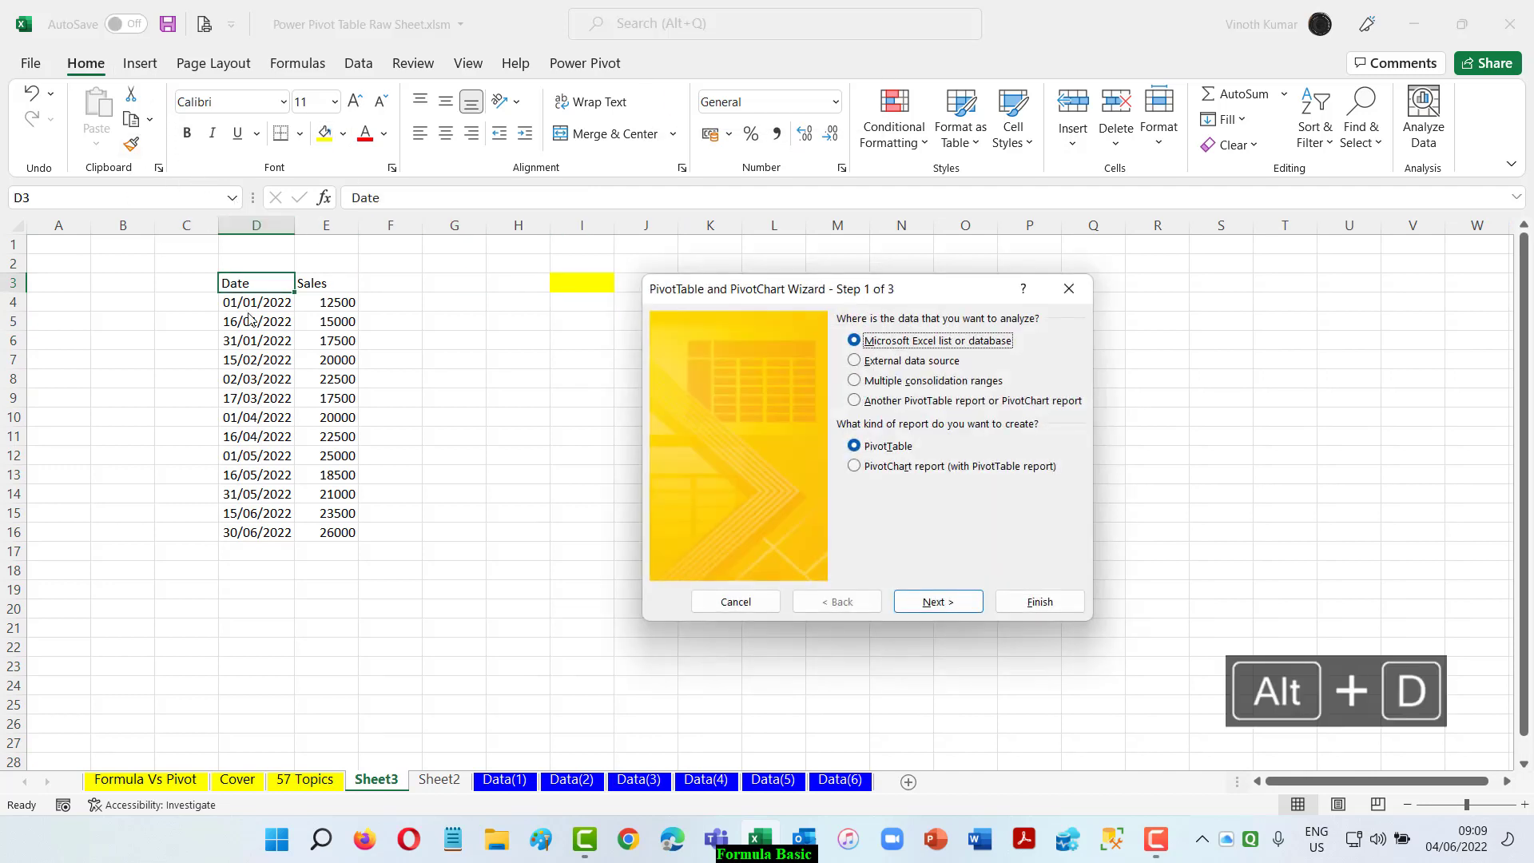
{"action": "left_click", "coordinate": [954, 606]}
{"action": "left_click", "coordinate": [940, 489]}
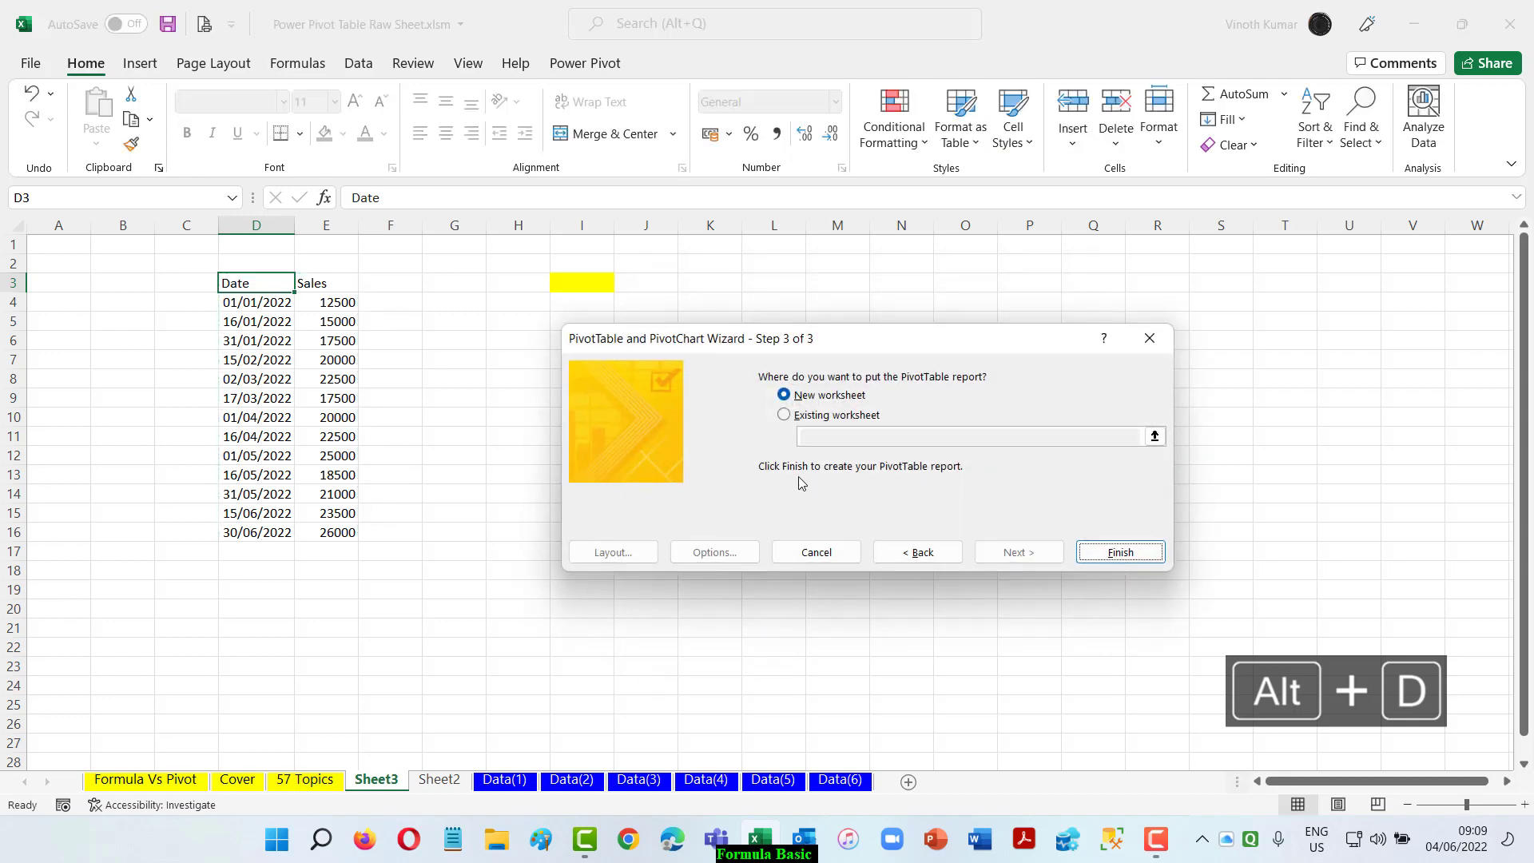
Place the wizard's PivotTable on the existing worksheet at Sheet3 cell I3 and finish creating it
{"action": "left_click", "coordinate": [815, 418]}
{"action": "left_click", "coordinate": [1155, 435]}
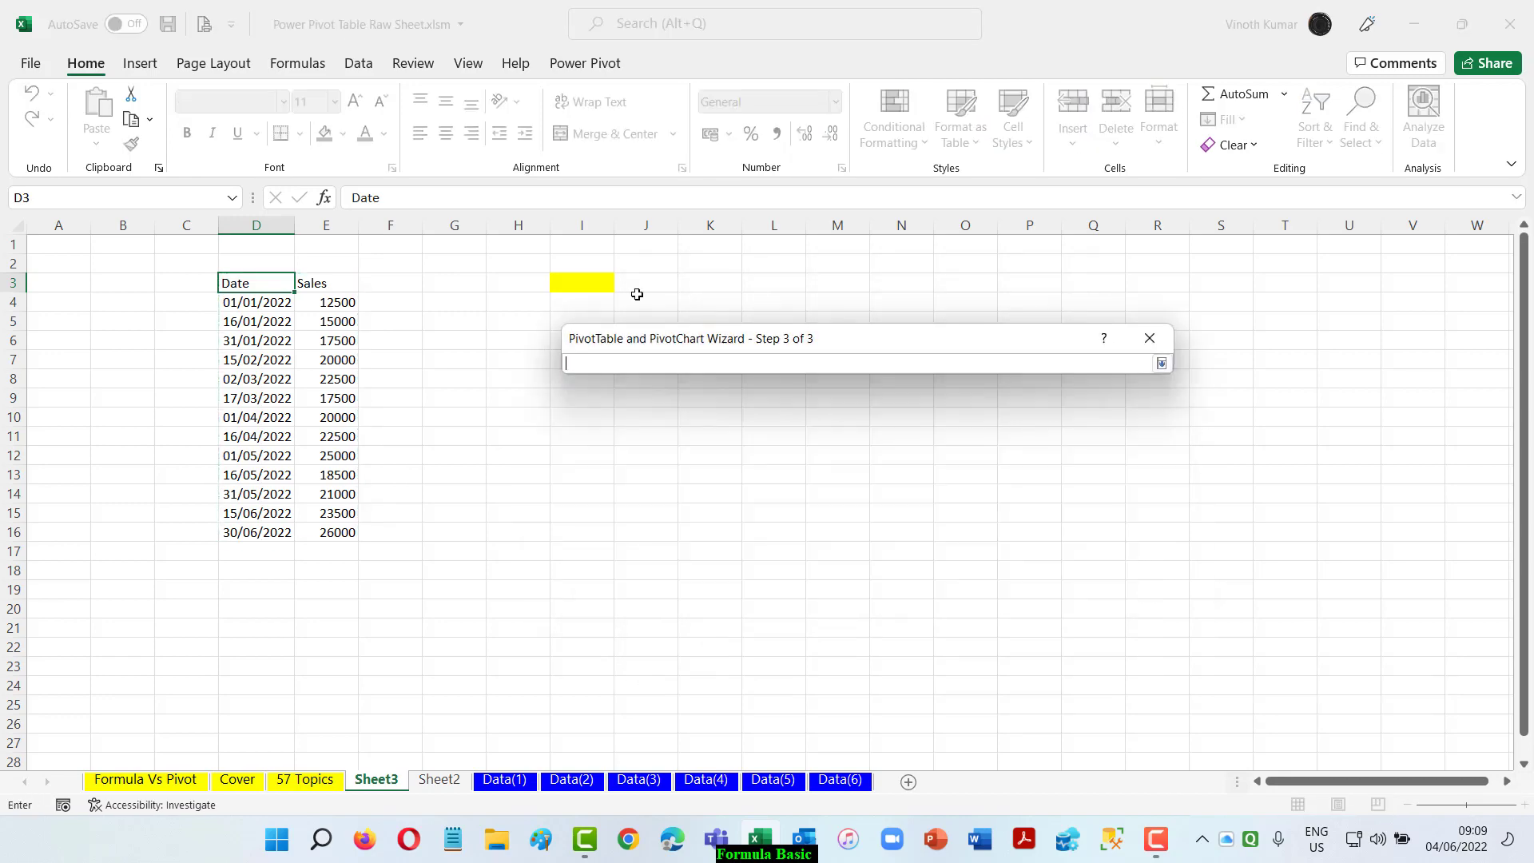
{"action": "left_click", "coordinate": [594, 279]}
{"action": "left_click", "coordinate": [1161, 364]}
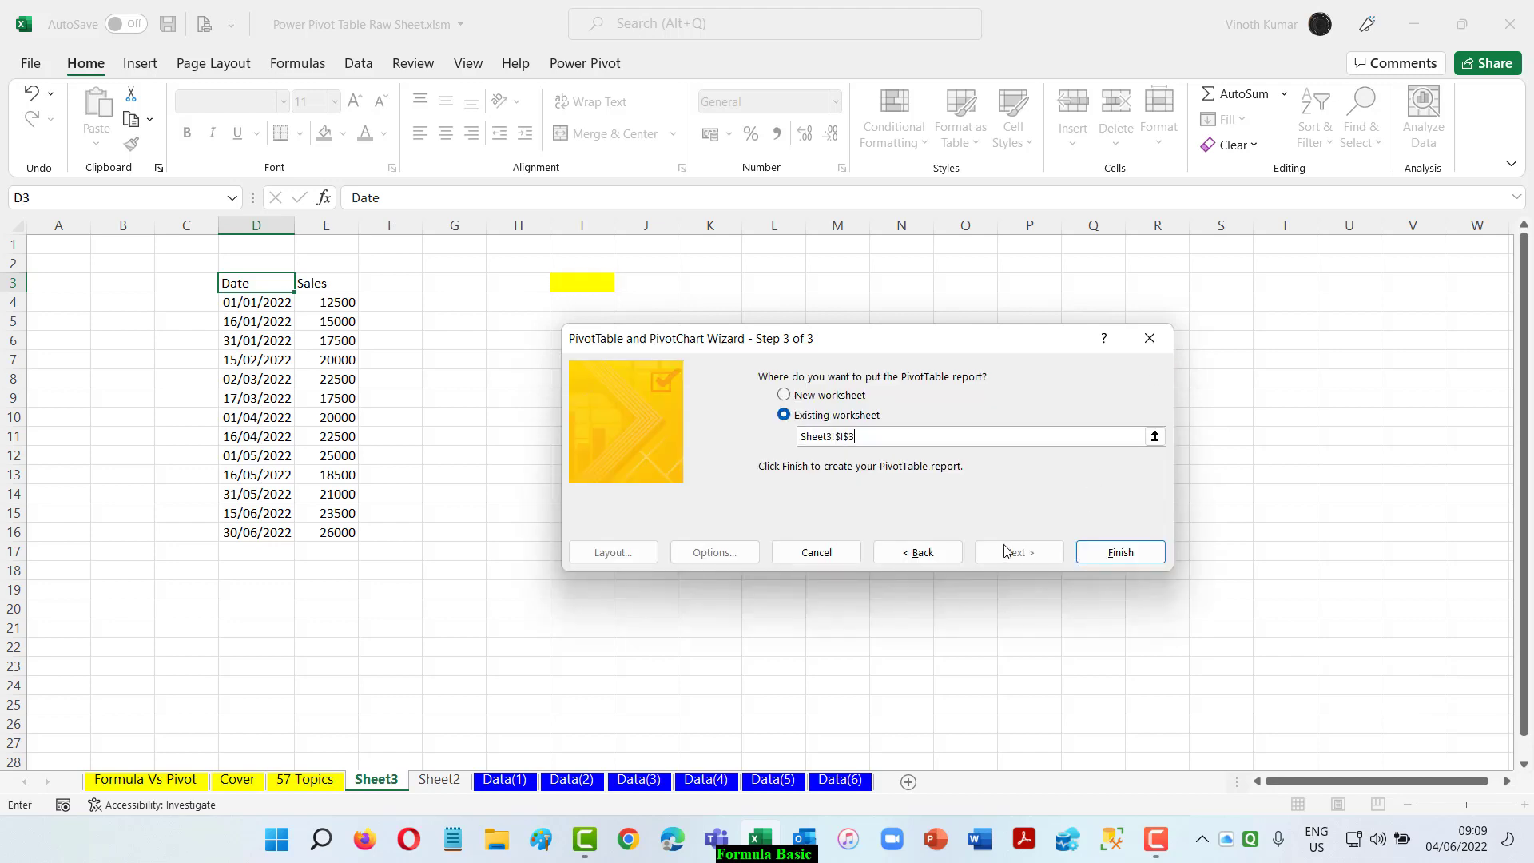
{"action": "left_click", "coordinate": [1121, 552]}
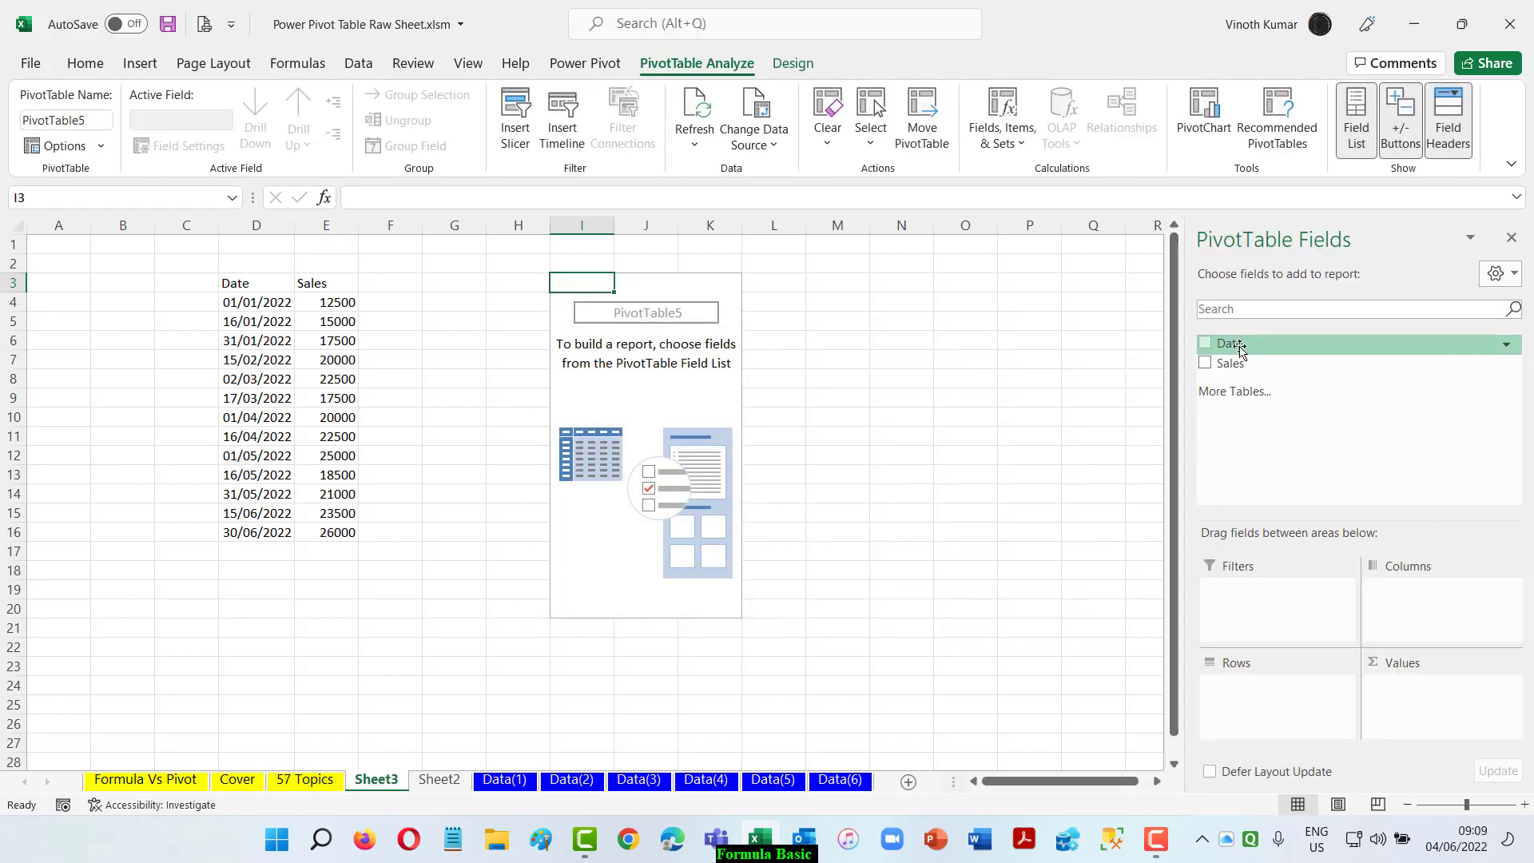
Add Date to the PivotTable rows, remove the Date level so only Months stays, and add Sales as values
{"action": "left_click_drag", "start_coordinate": [1225, 344], "coordinate": [1279, 743]}
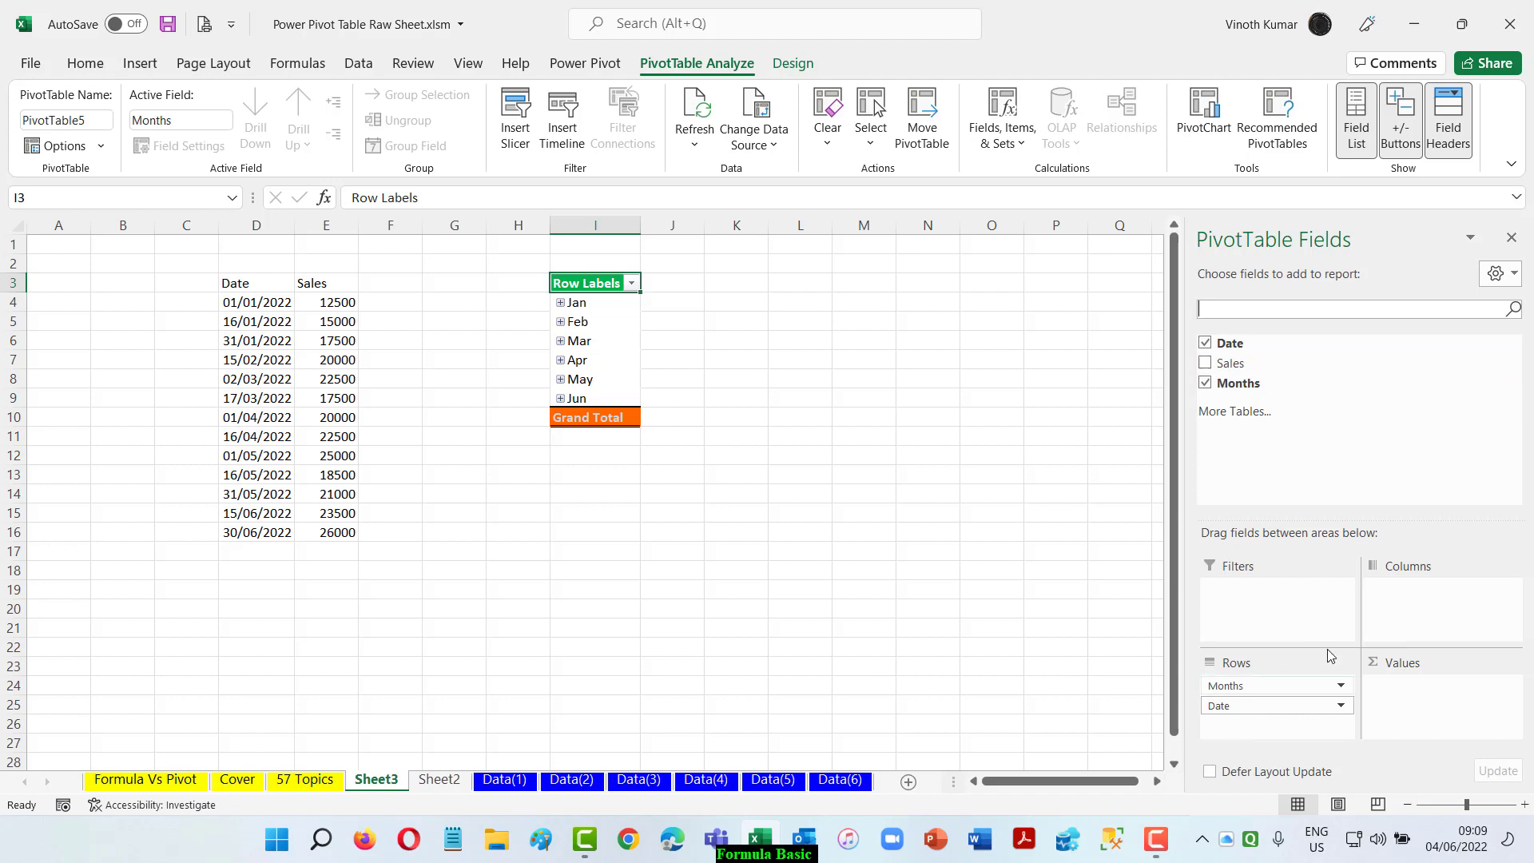
{"action": "left_click_drag", "start_coordinate": [1280, 706], "coordinate": [312, 601]}
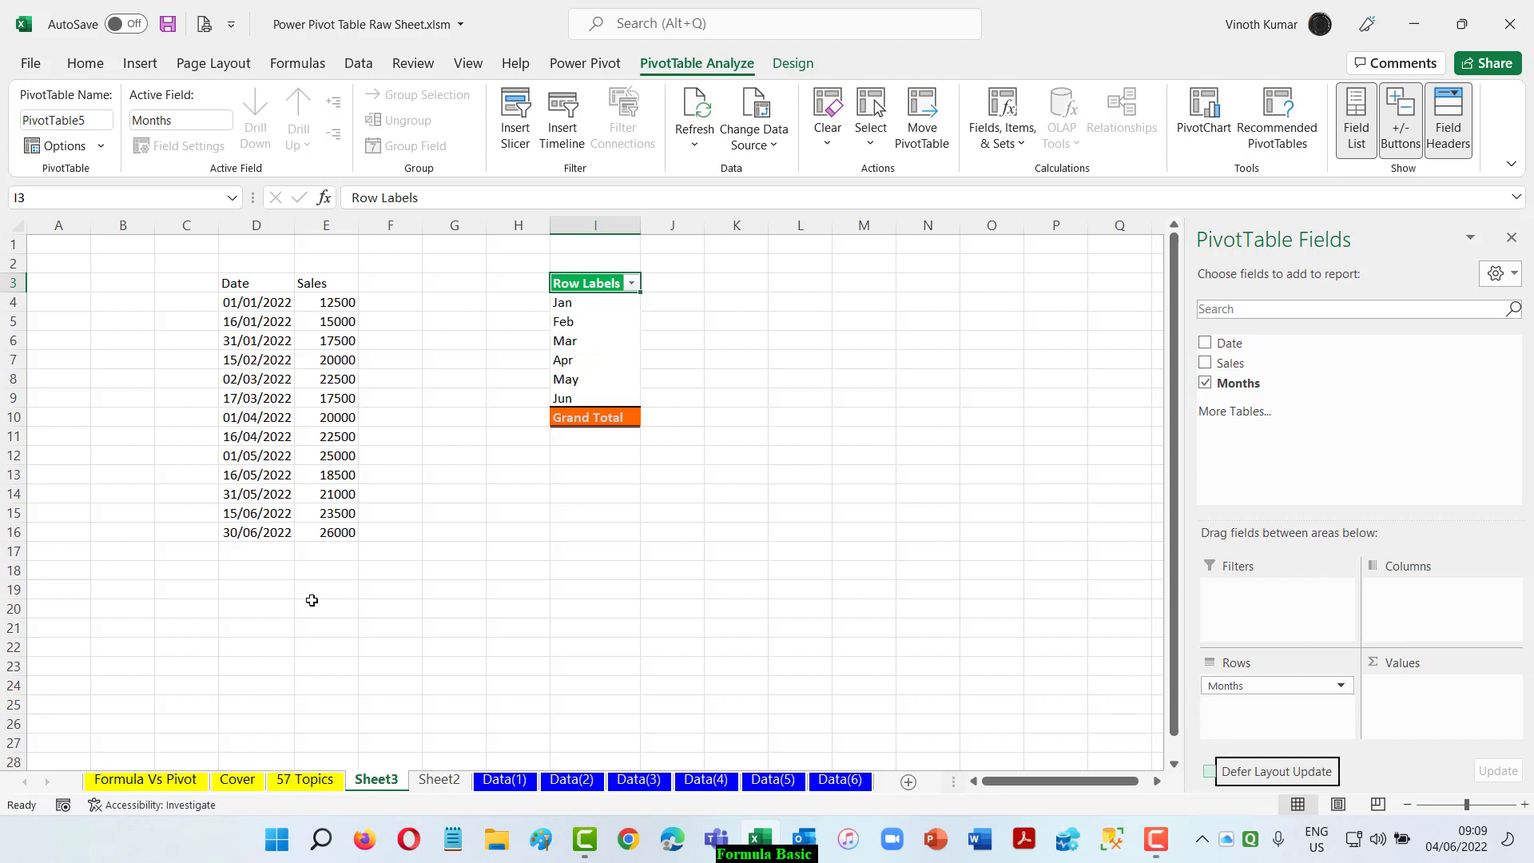
{"action": "left_click", "coordinate": [1205, 365]}
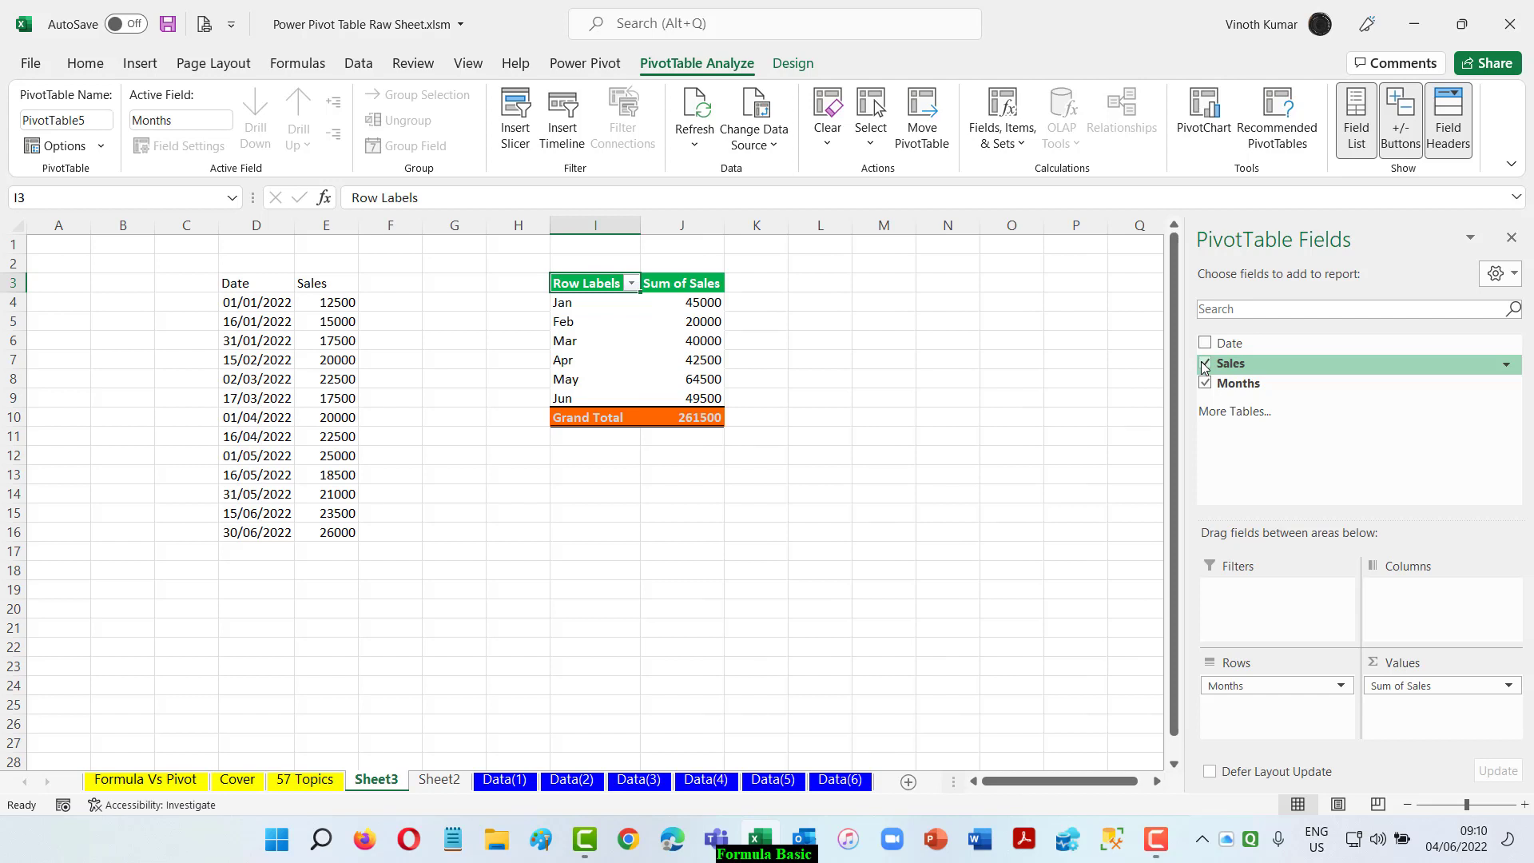
Group the PivotTable's row dates by Days, Months, Quarters and Years
{"action": "left_click", "coordinate": [570, 304]}
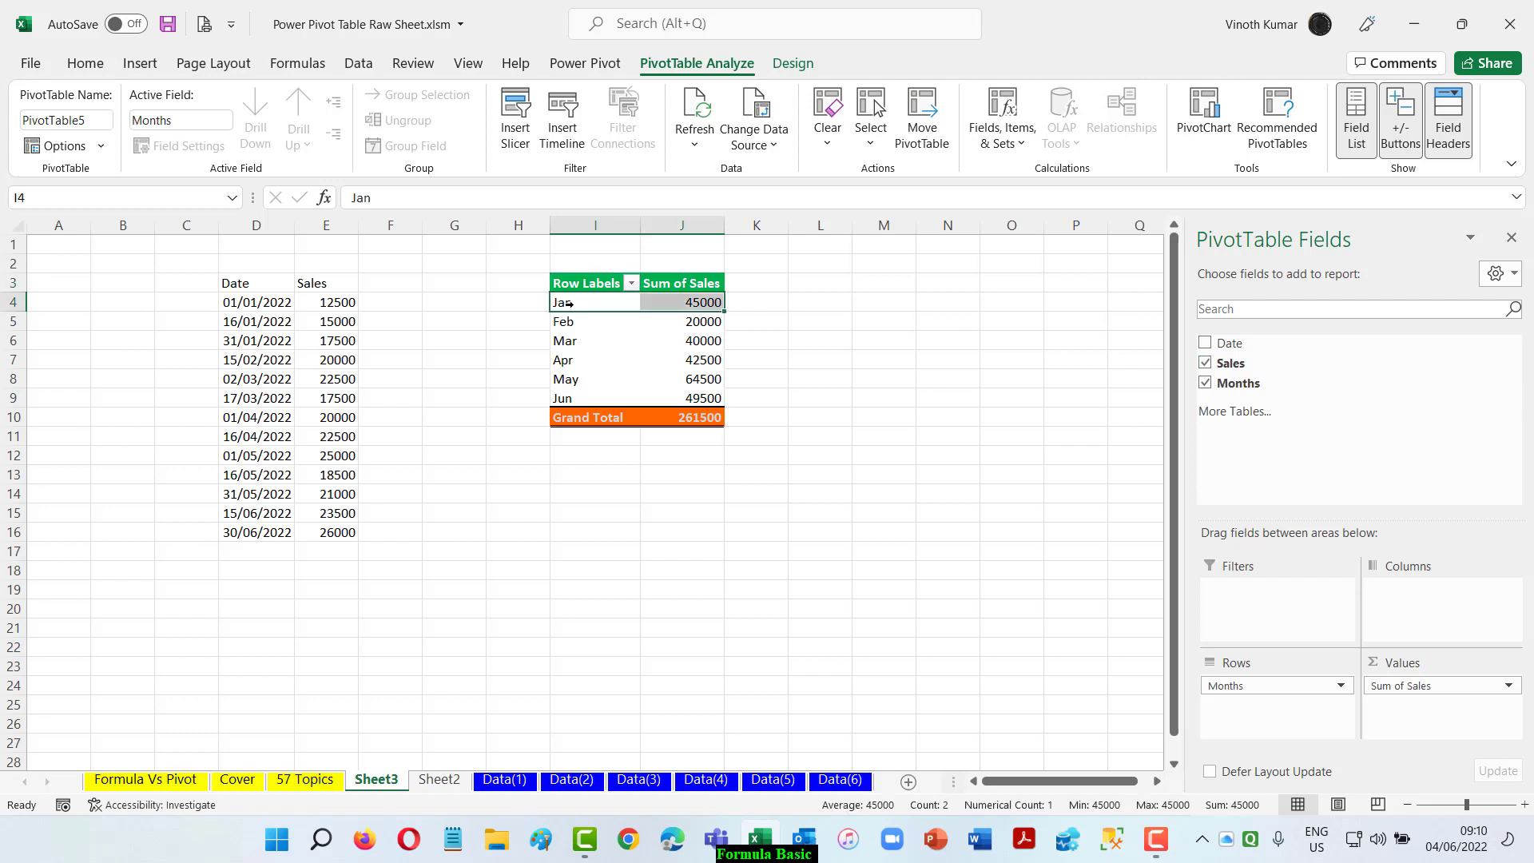
{"action": "right_click", "coordinate": [572, 304]}
{"action": "left_click", "coordinate": [625, 534]}
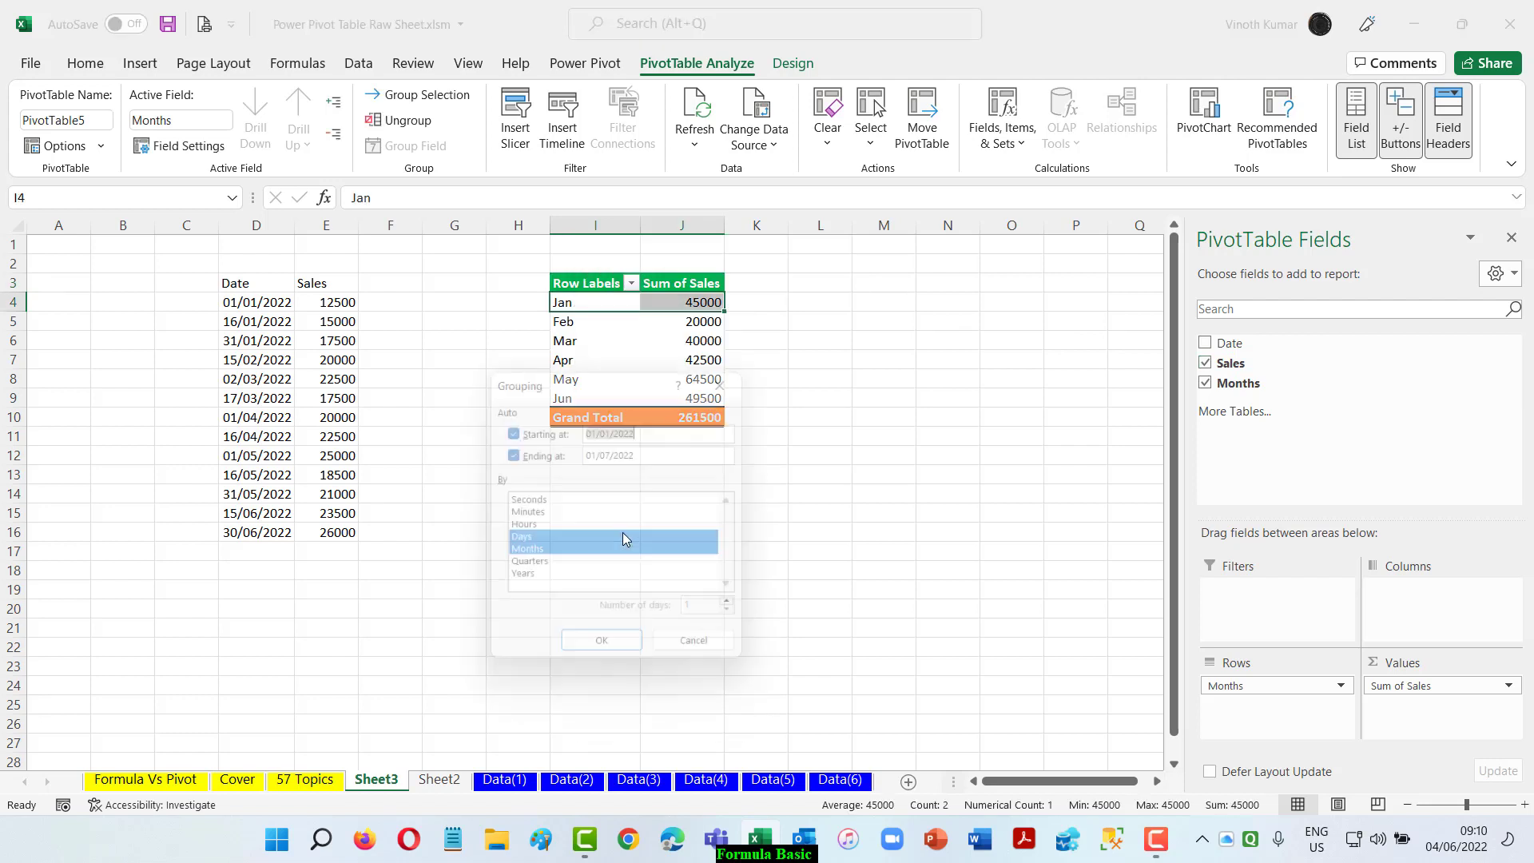
{"action": "left_click", "coordinate": [546, 569]}
{"action": "left_click", "coordinate": [531, 584]}
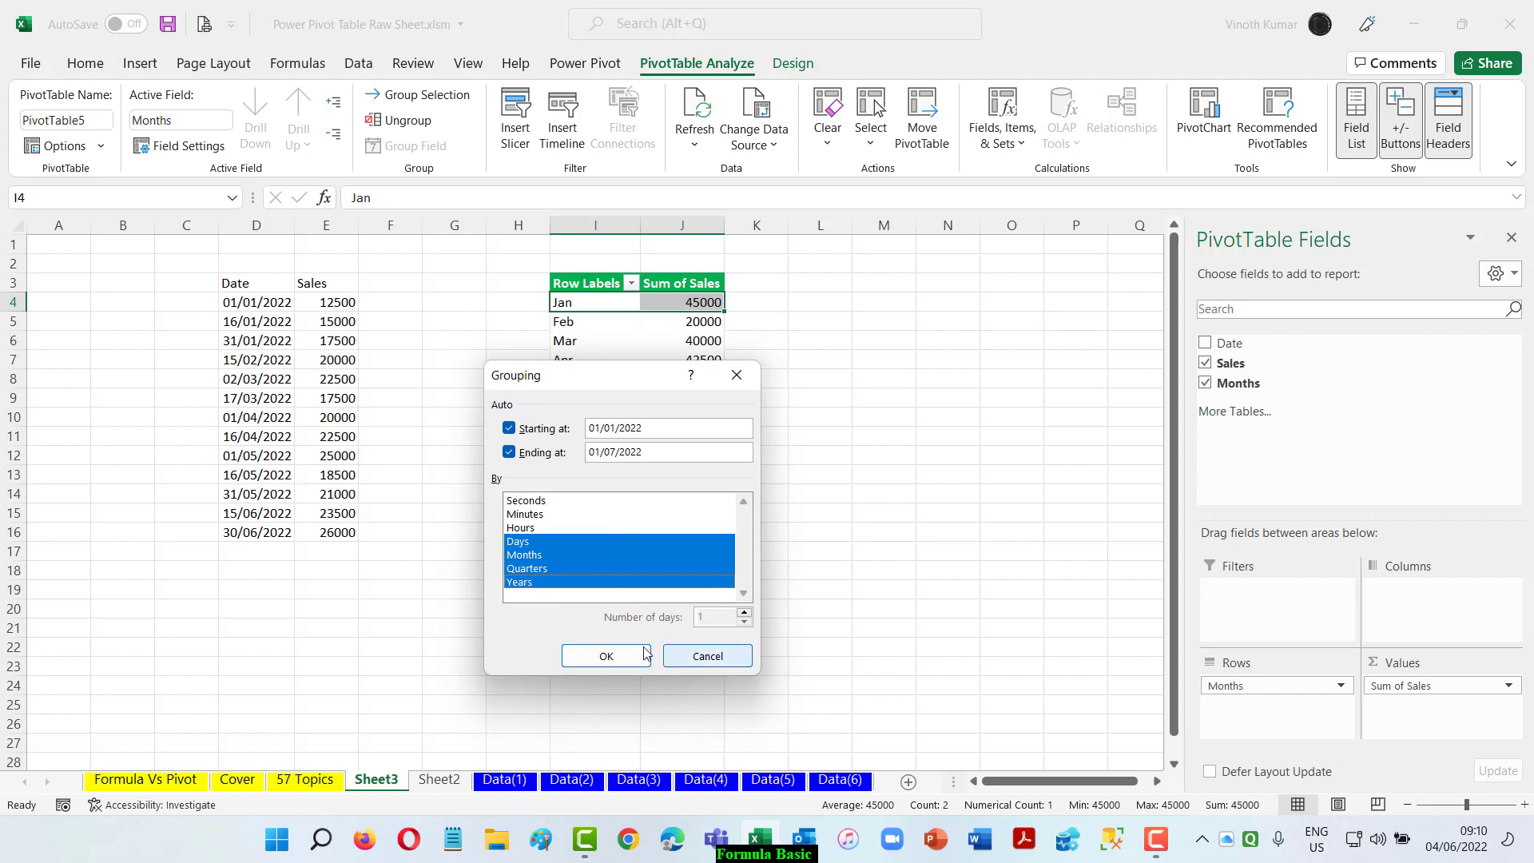
{"action": "left_click", "coordinate": [606, 656]}
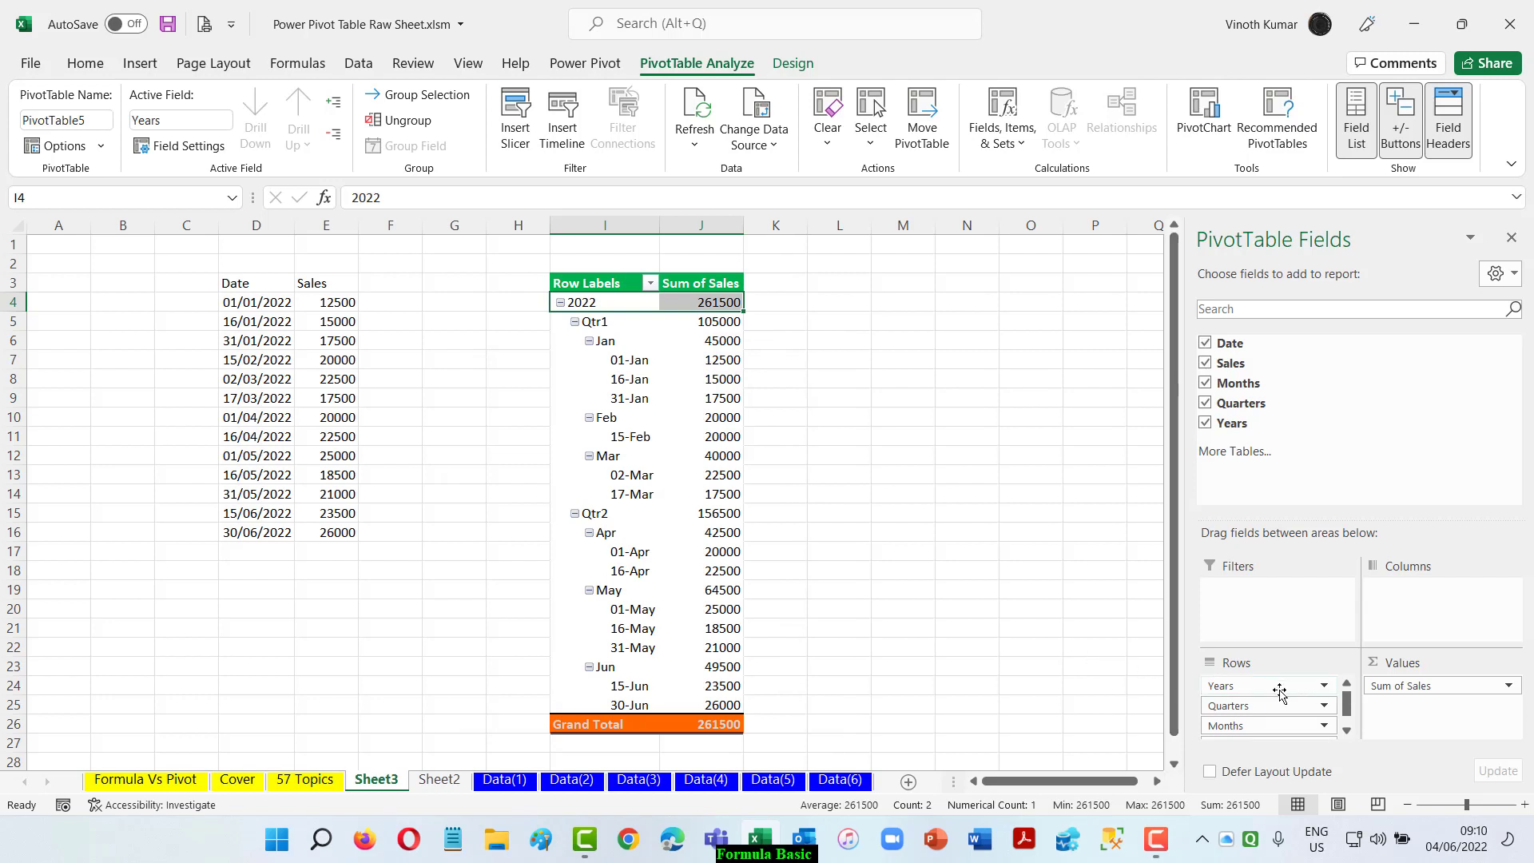
Move the Years field to the filters, and the Quarters and Months fields to the columns
{"action": "left_click_drag", "start_coordinate": [1286, 686], "coordinate": [1300, 612]}
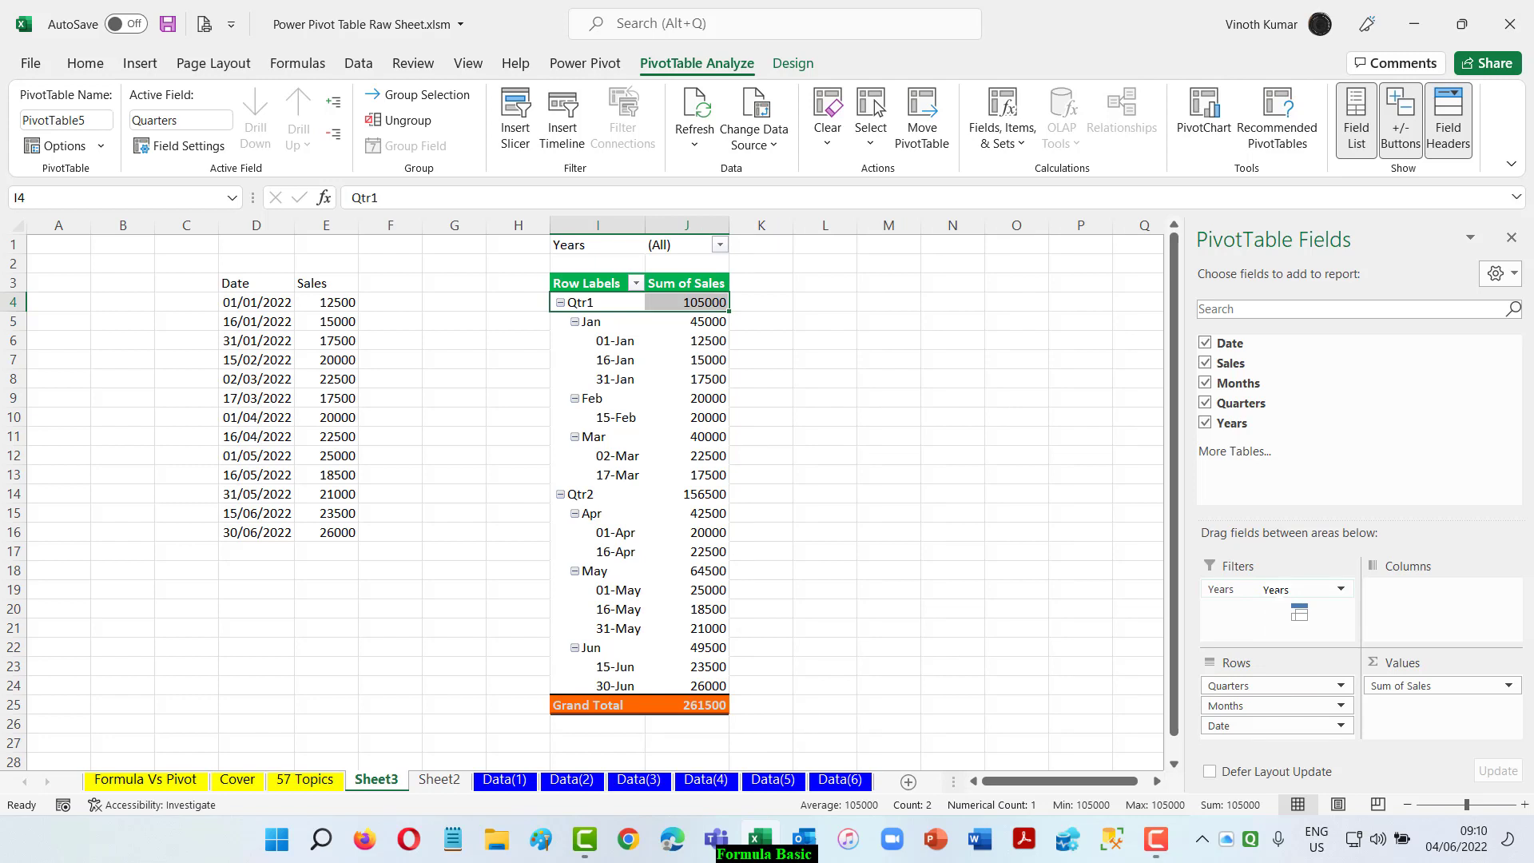
{"action": "left_click_drag", "start_coordinate": [1247, 686], "coordinate": [1449, 637]}
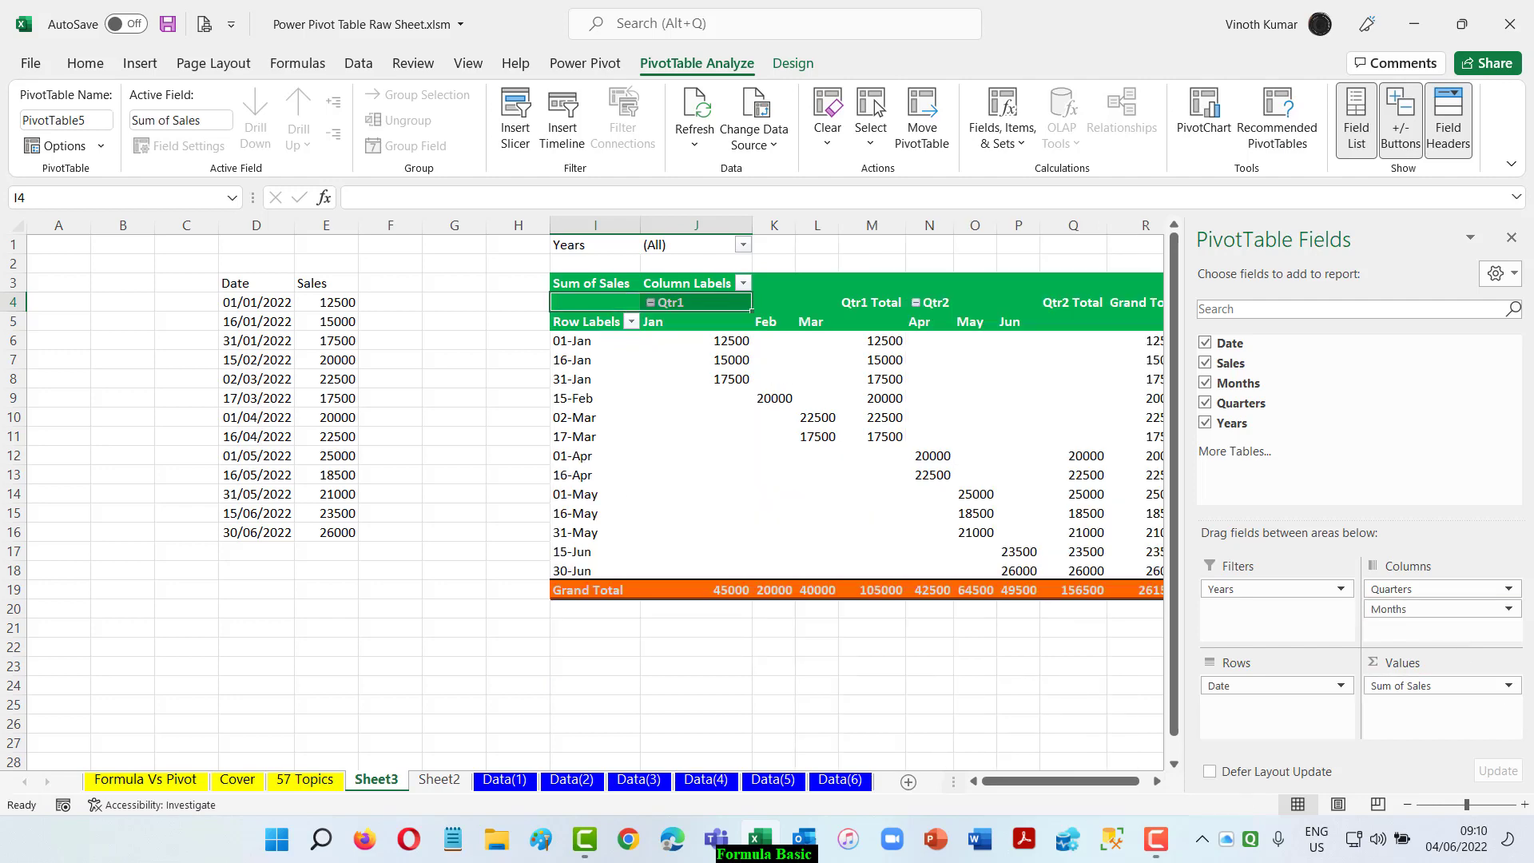
{"action": "left_click", "coordinate": [1158, 783]}
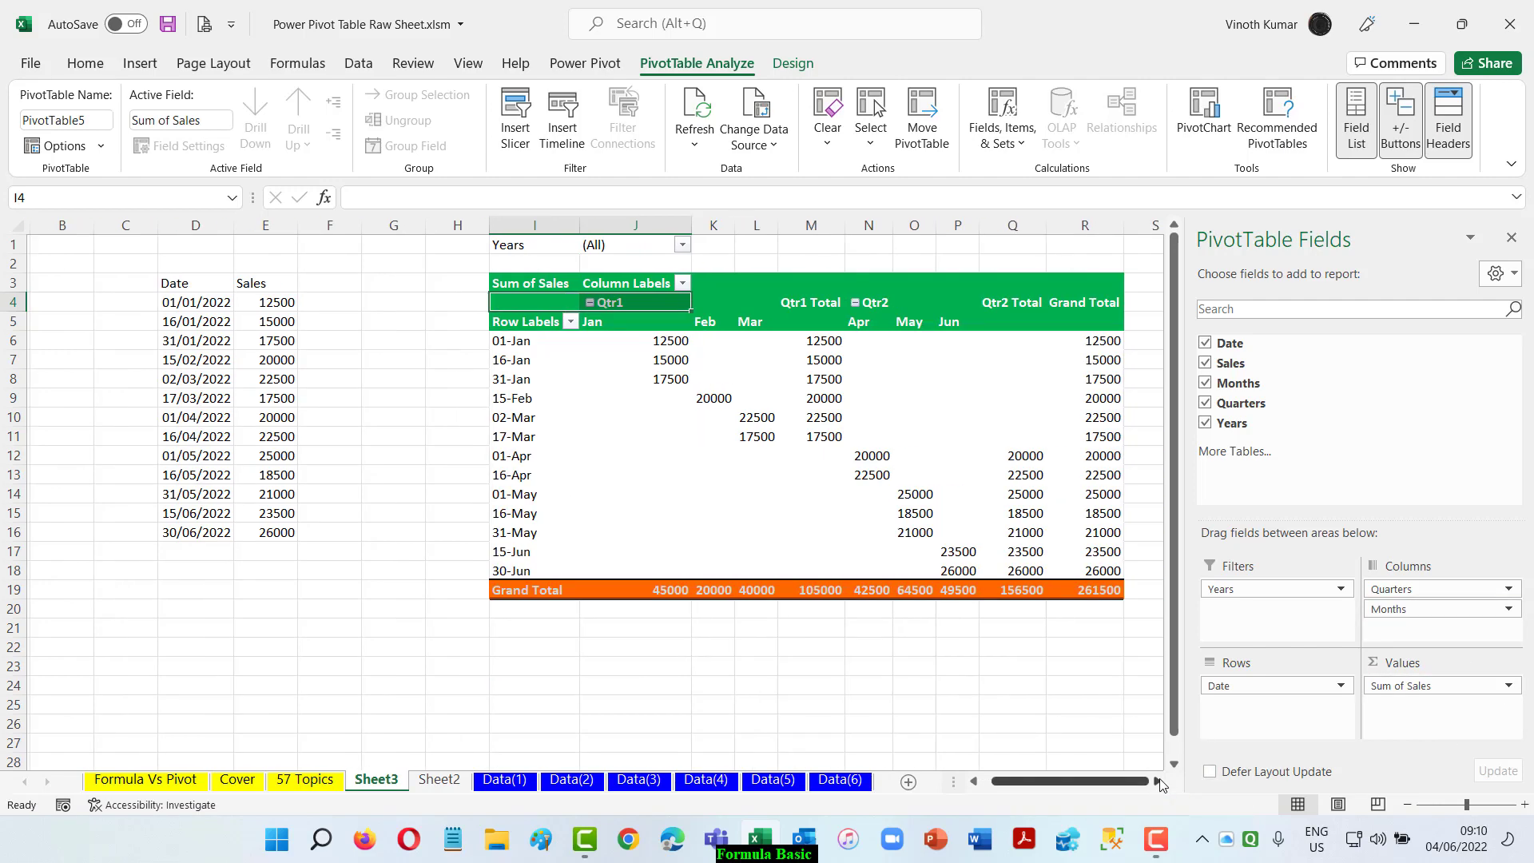
{"action": "left_click", "coordinate": [1158, 783]}
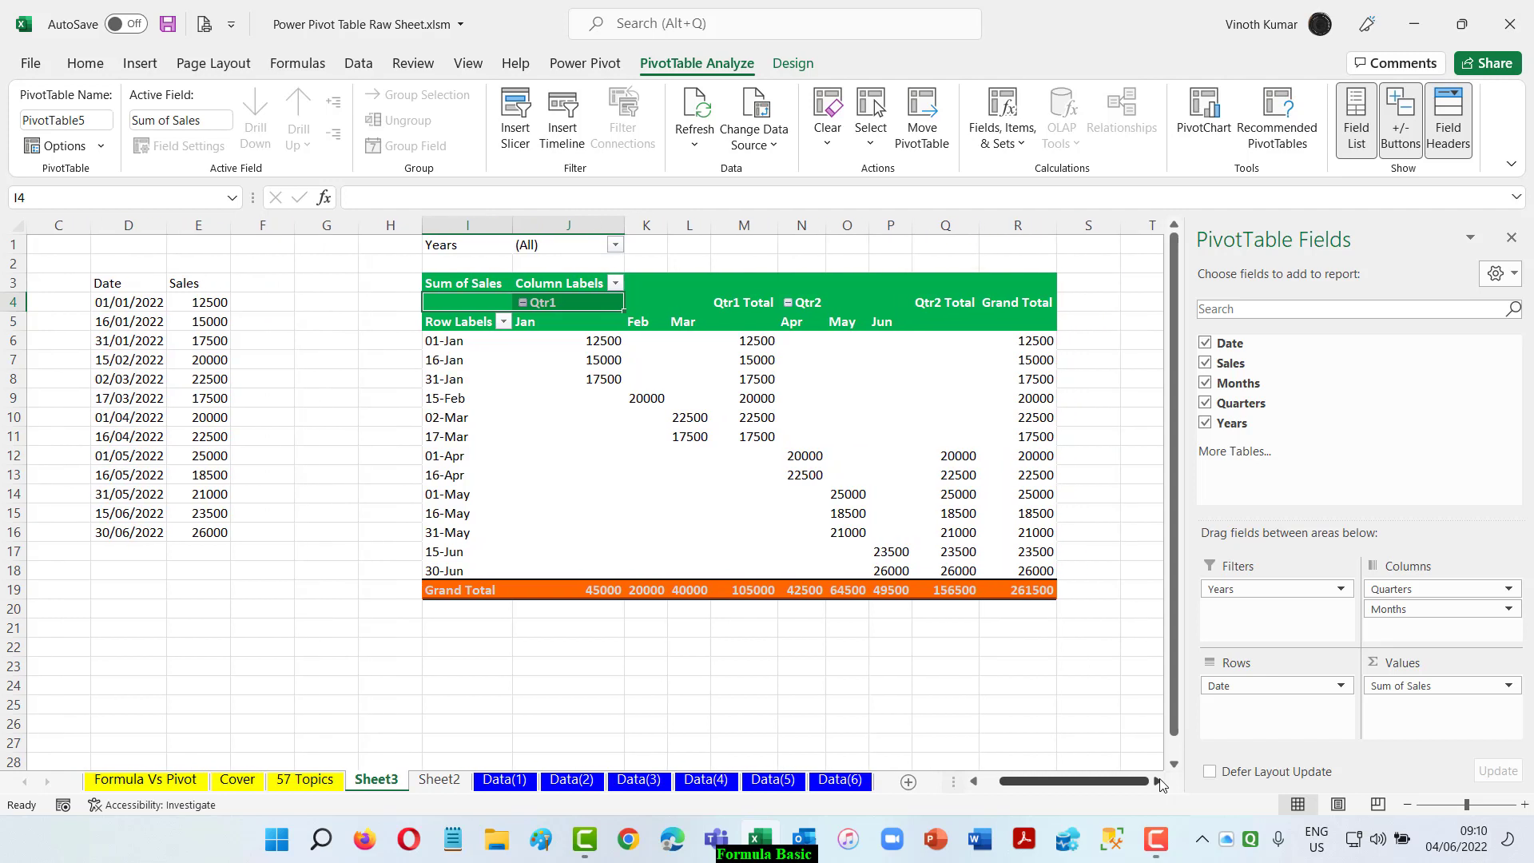
Move the Months field from the columns back to the rows, above Date
{"action": "left_click_drag", "start_coordinate": [1407, 609], "coordinate": [1290, 706]}
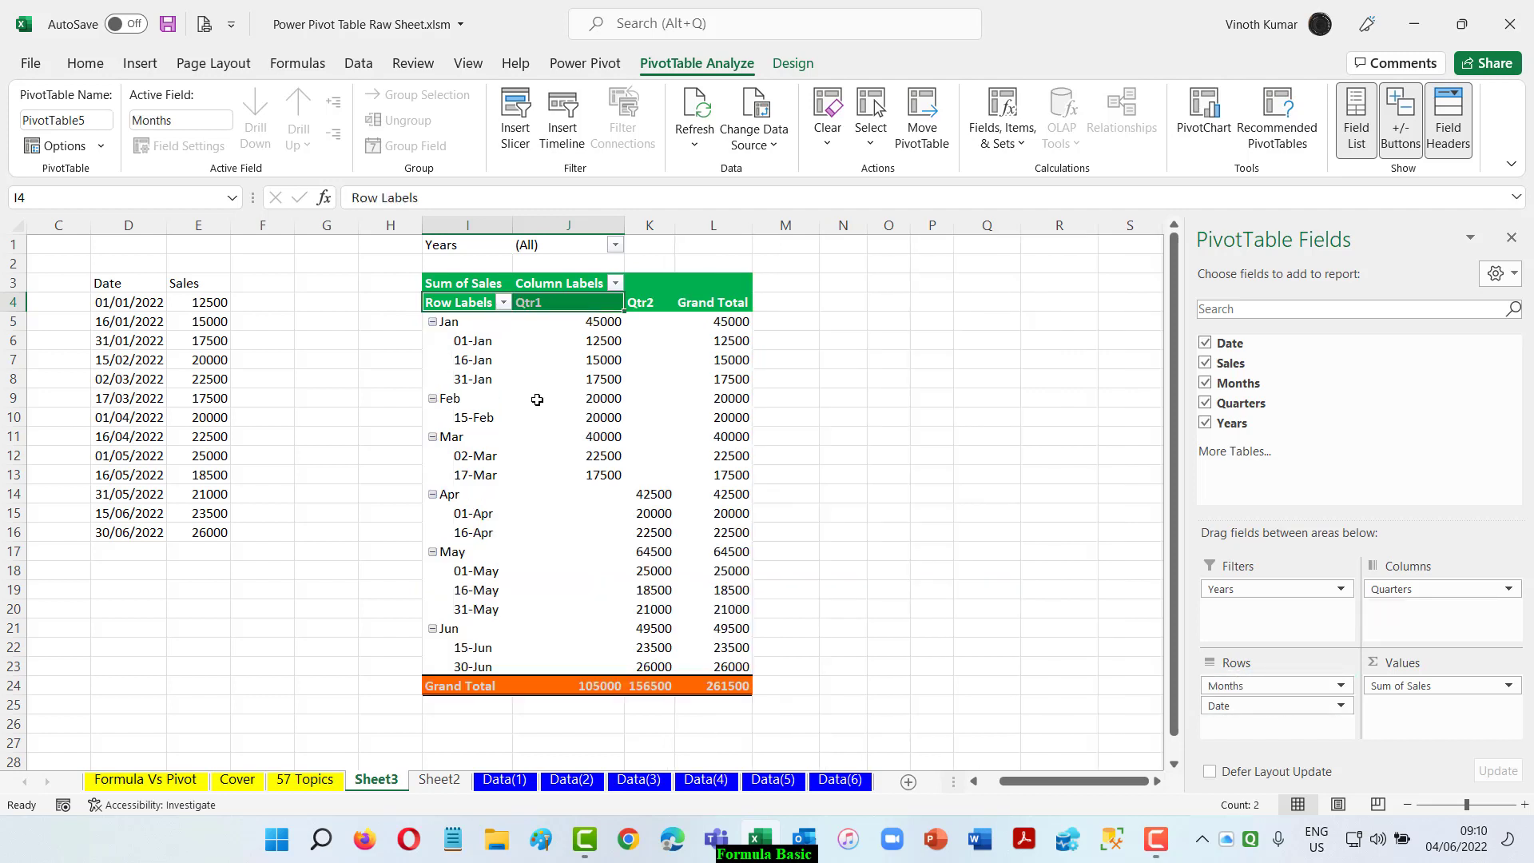
{"action": "mouse_move", "coordinate": [537, 399]}
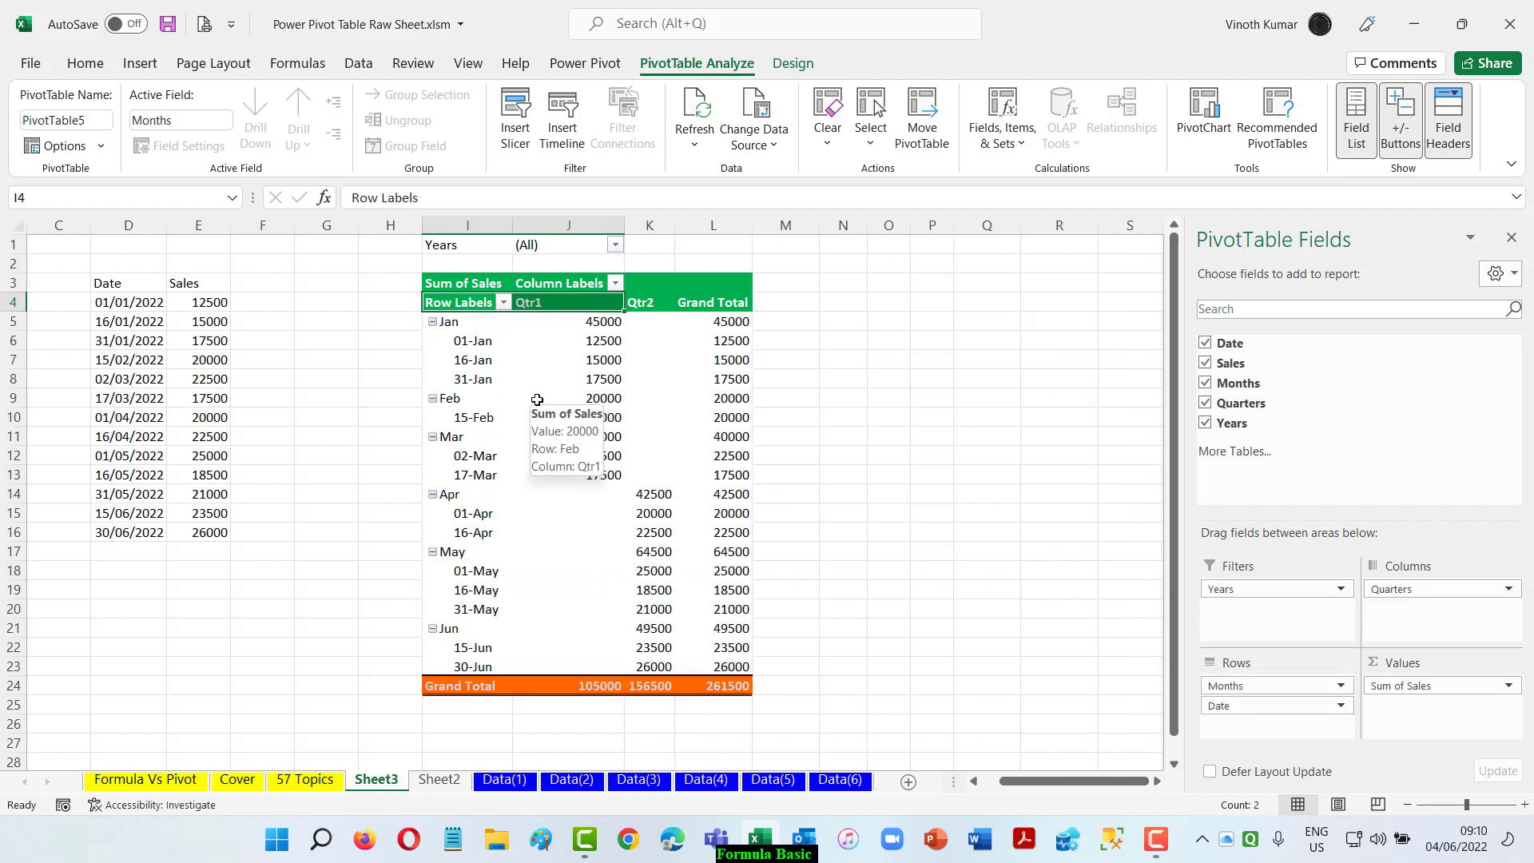
{"action": "right_click", "coordinate": [448, 303]}
{"action": "left_click", "coordinate": [872, 361]}
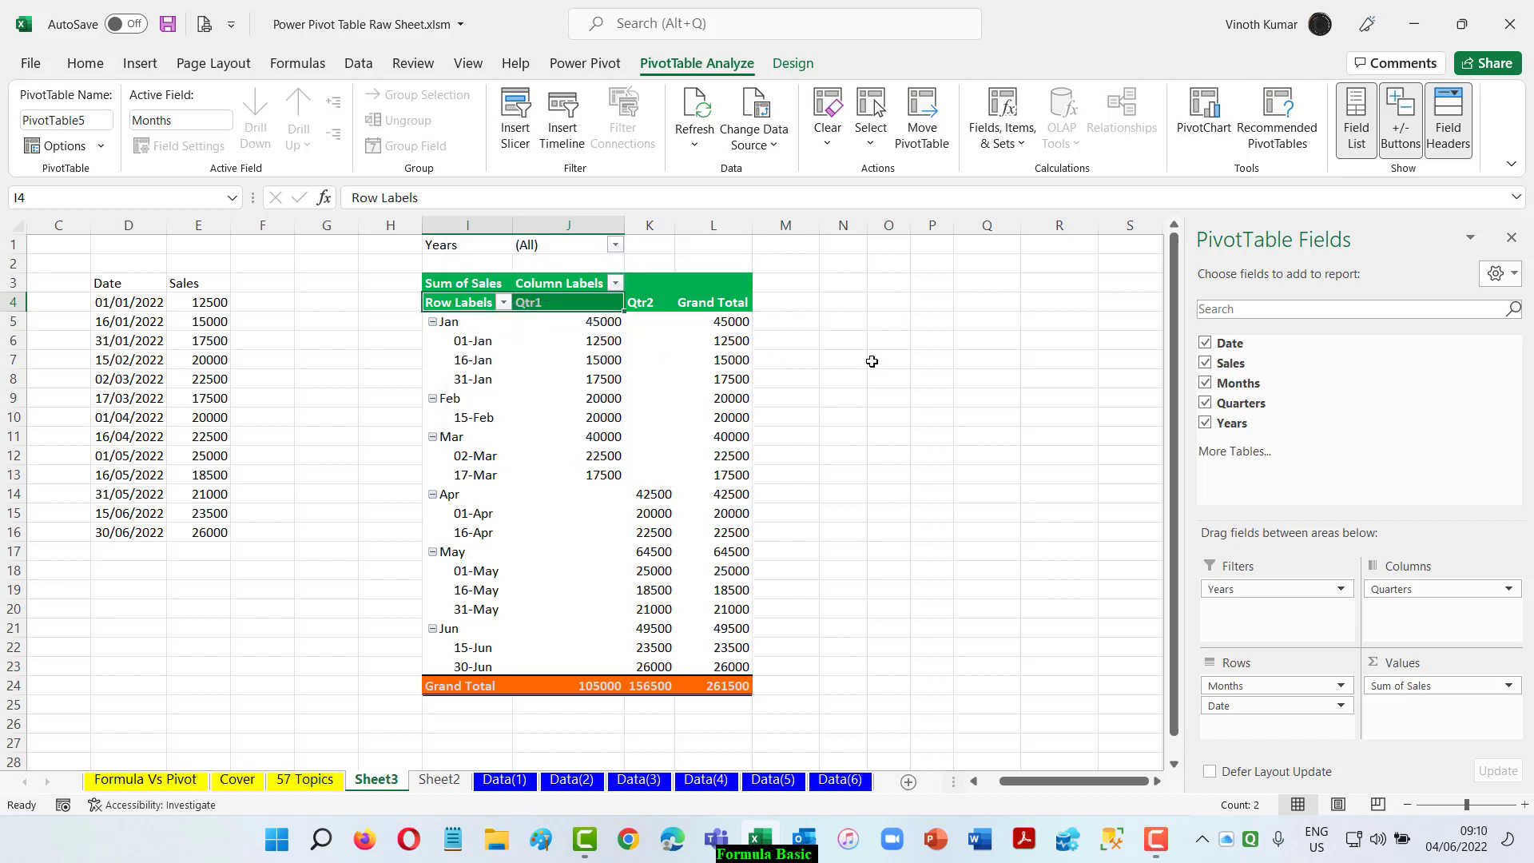
Collapse the months Jan through Jun in the PivotTable rows so their individual dates are hidden
{"action": "left_click", "coordinate": [432, 322]}
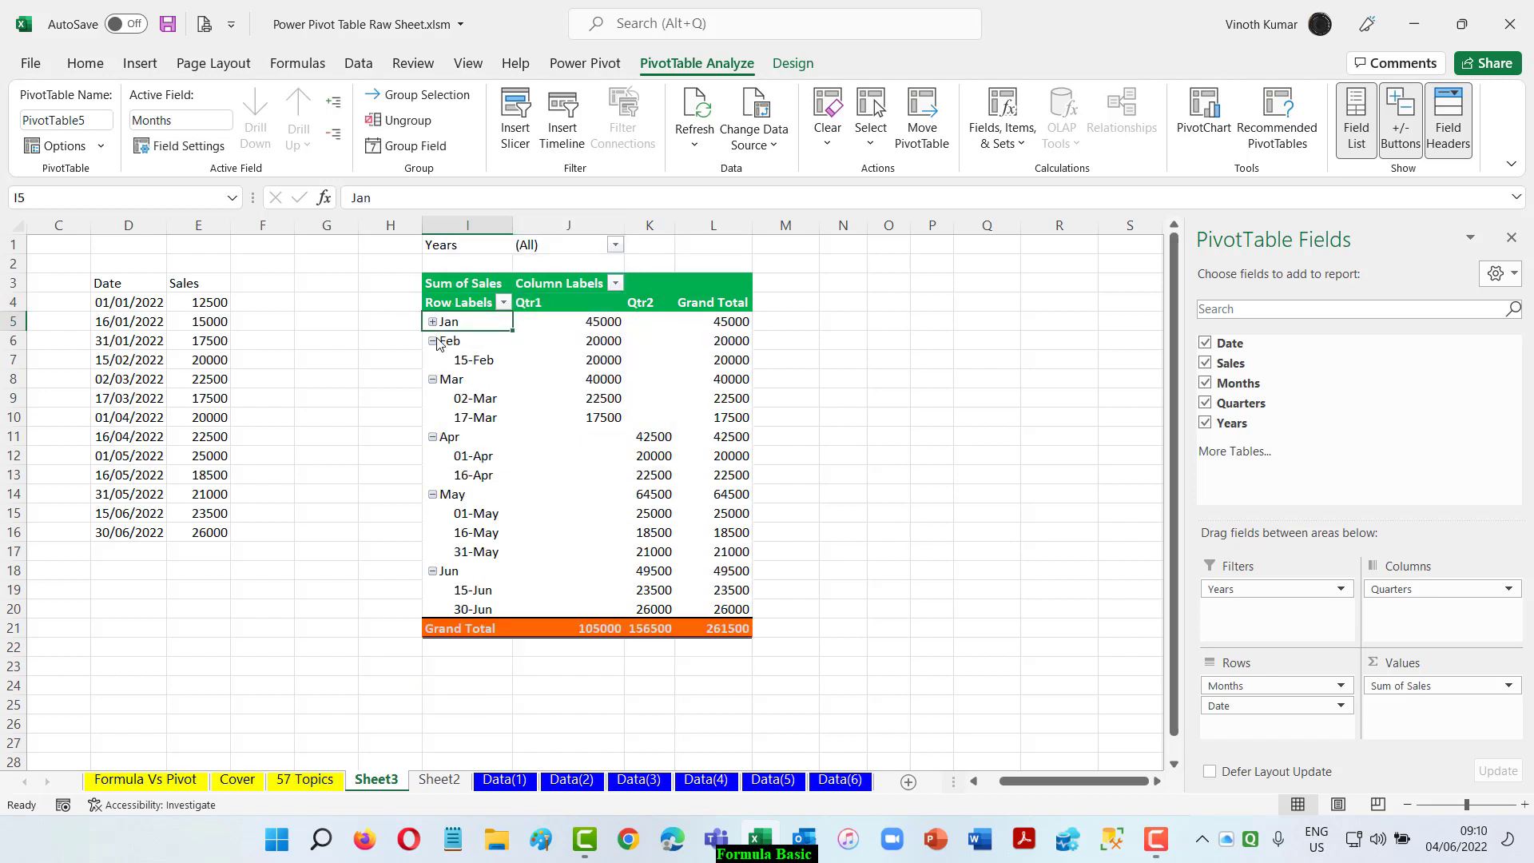
{"action": "left_click", "coordinate": [433, 342]}
{"action": "left_click", "coordinate": [433, 361]}
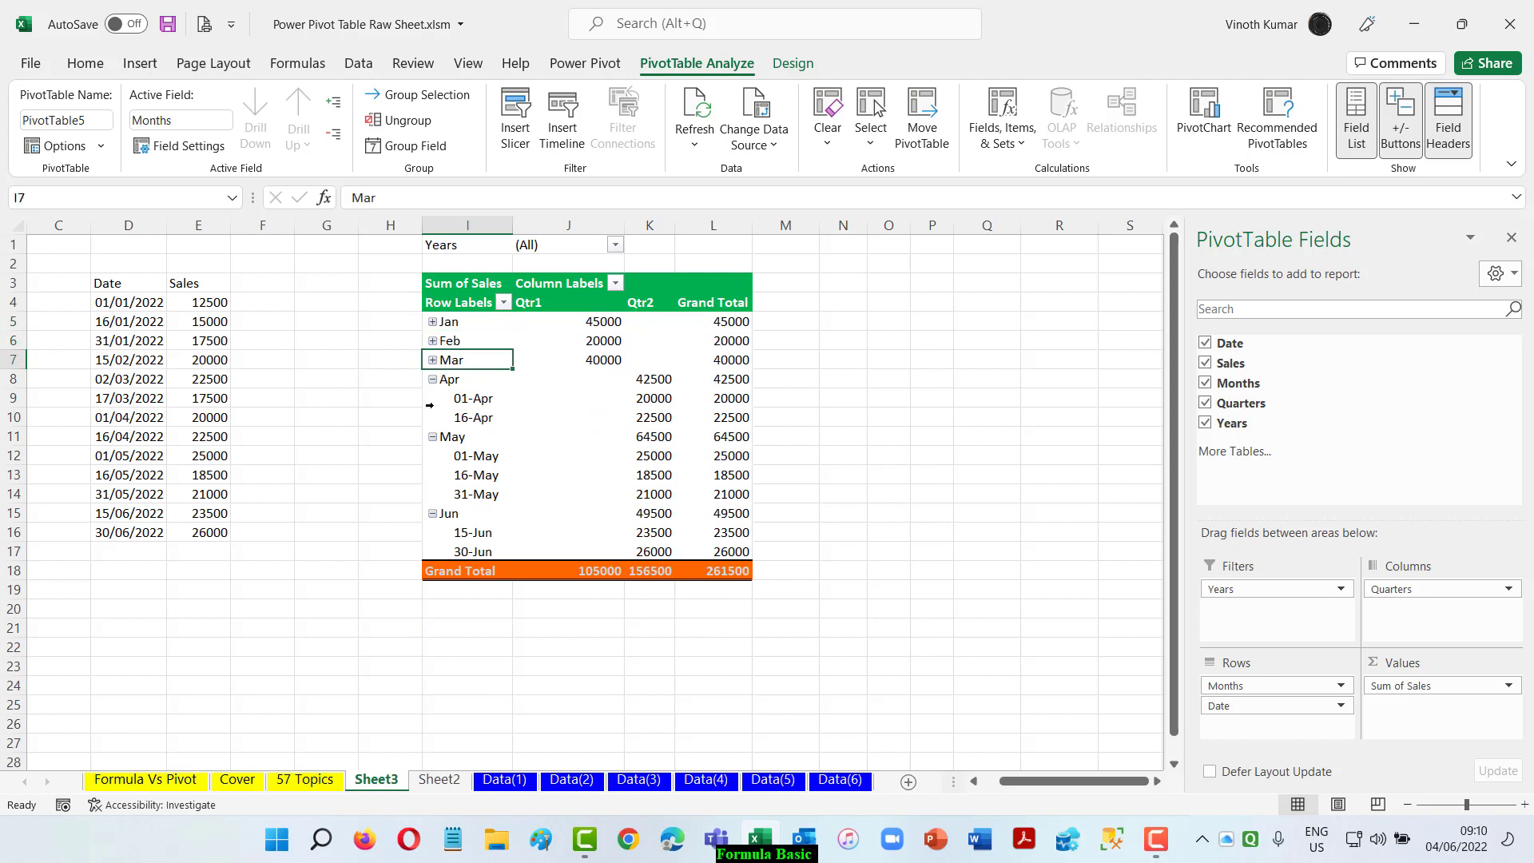
{"action": "left_click", "coordinate": [432, 380]}
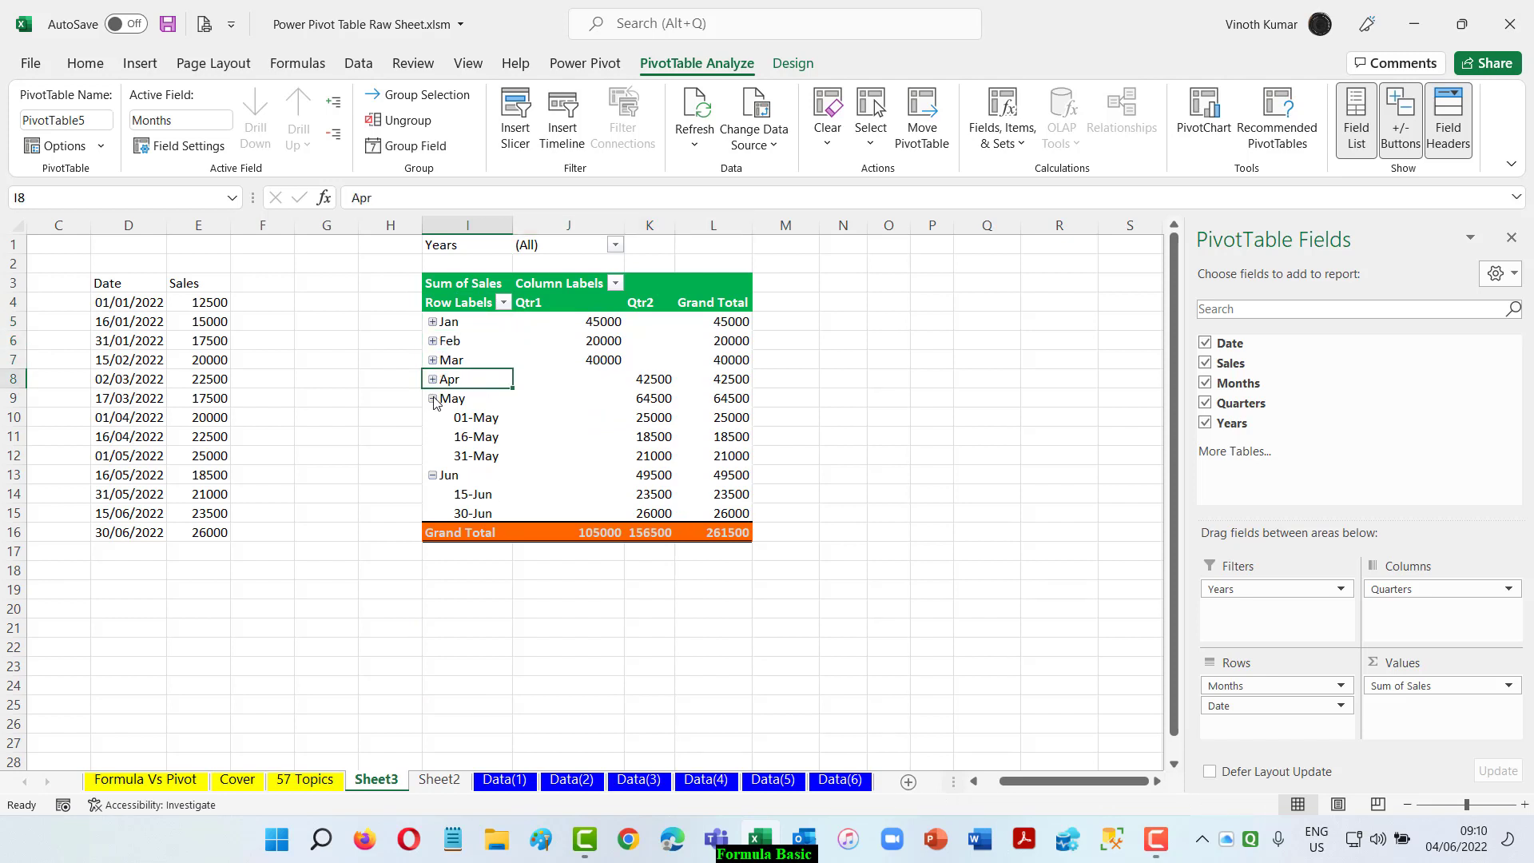
{"action": "left_click", "coordinate": [432, 399]}
{"action": "left_click", "coordinate": [432, 418]}
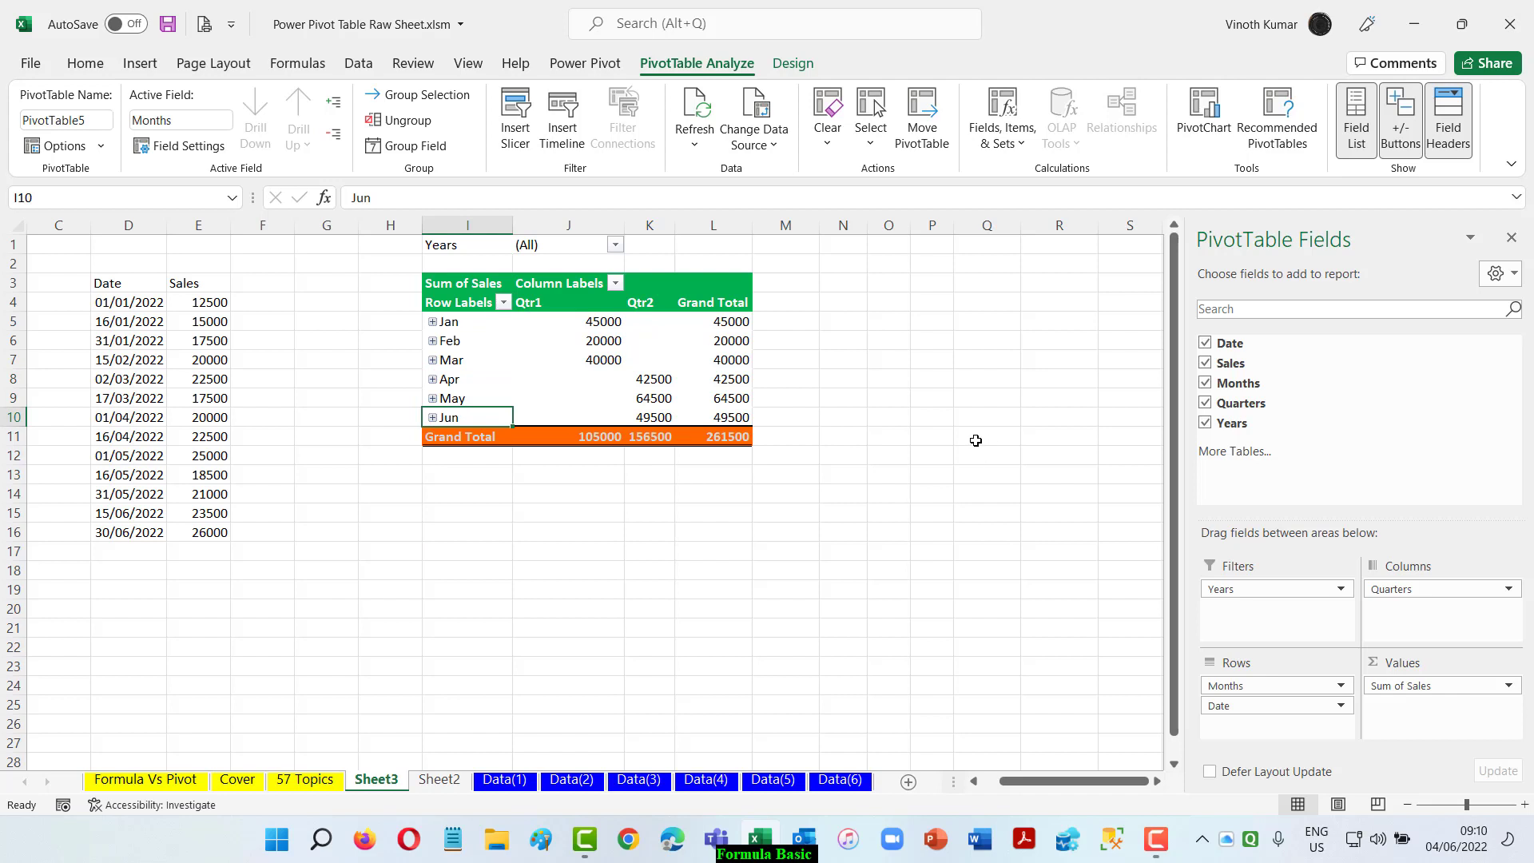
{"action": "left_click", "coordinate": [976, 440]}
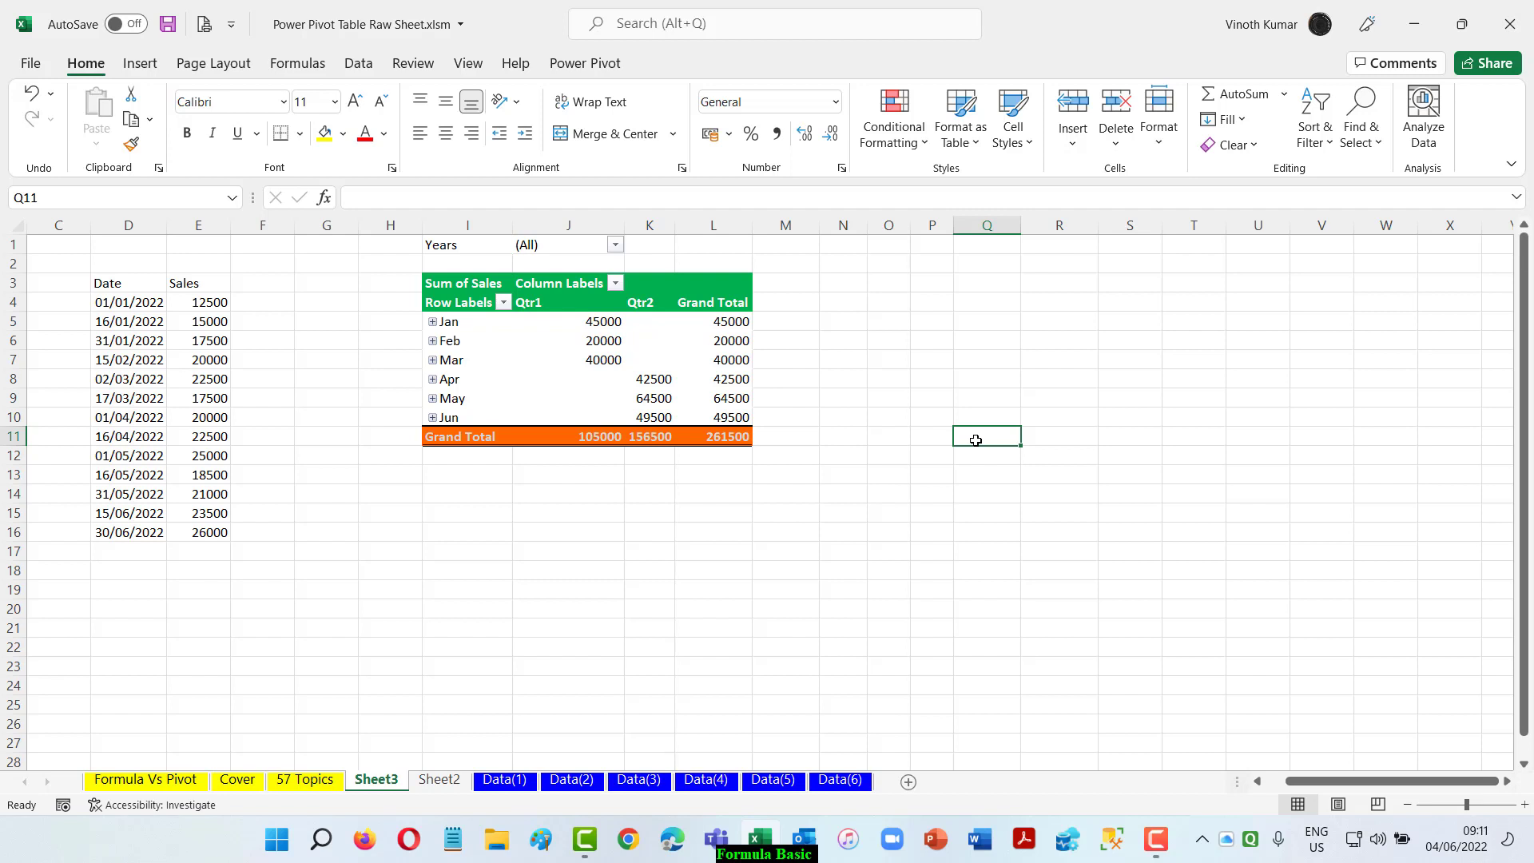
Extend the Date column by filling D17:D25 with the formula =D16+15
{"action": "left_click_drag", "start_coordinate": [136, 557], "coordinate": [123, 707]}
{"action": "type", "text": "="}
{"action": "key", "text": "Up"}
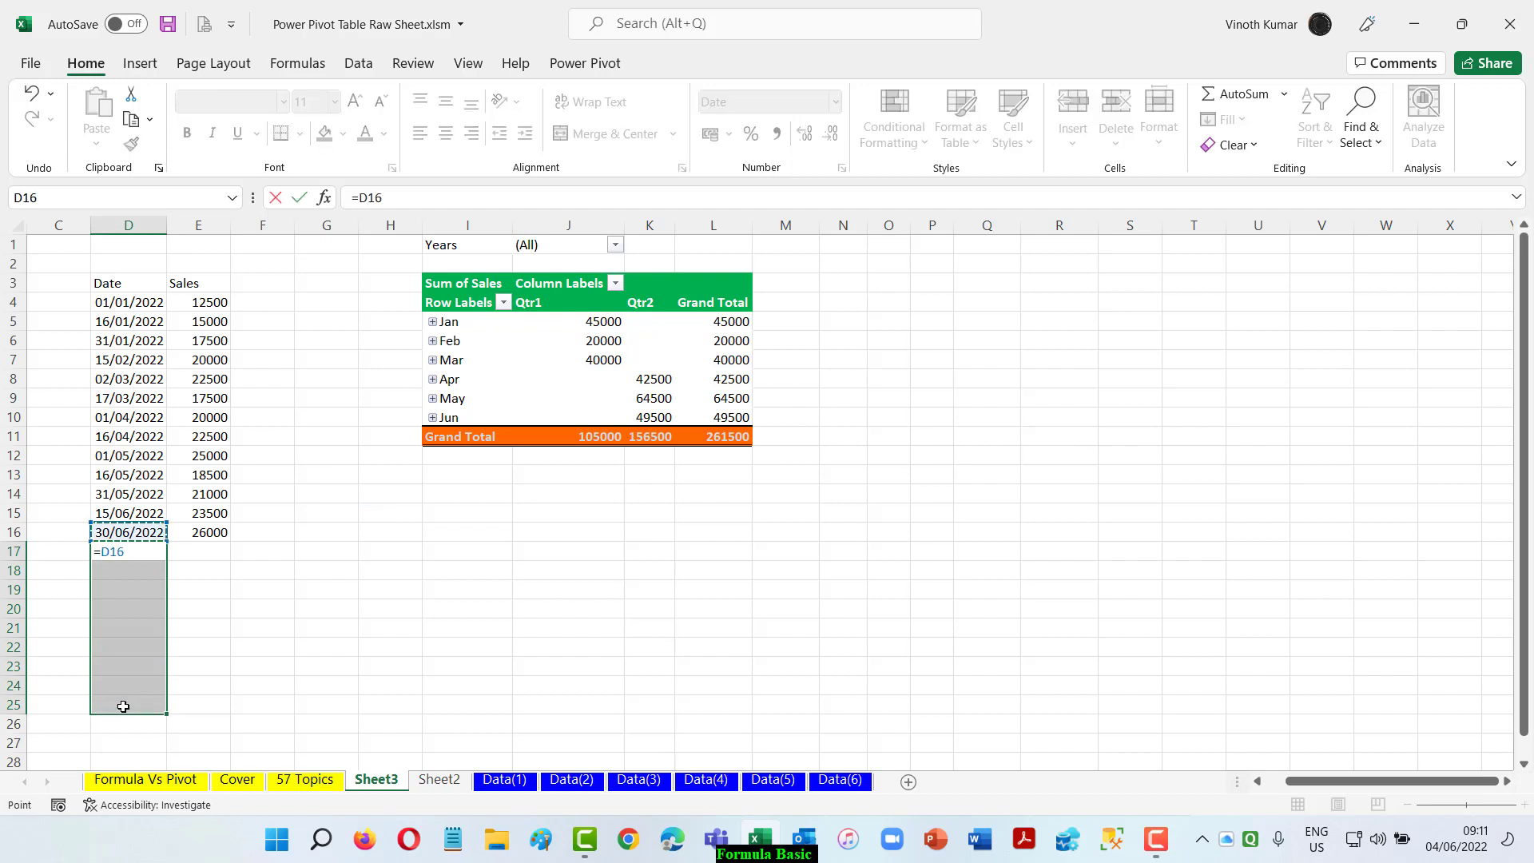
{"action": "type", "text": "+15"}
{"action": "key", "text": "ctrl+Return"}
{"action": "key", "text": "Down"}
{"action": "key", "text": "Down"}
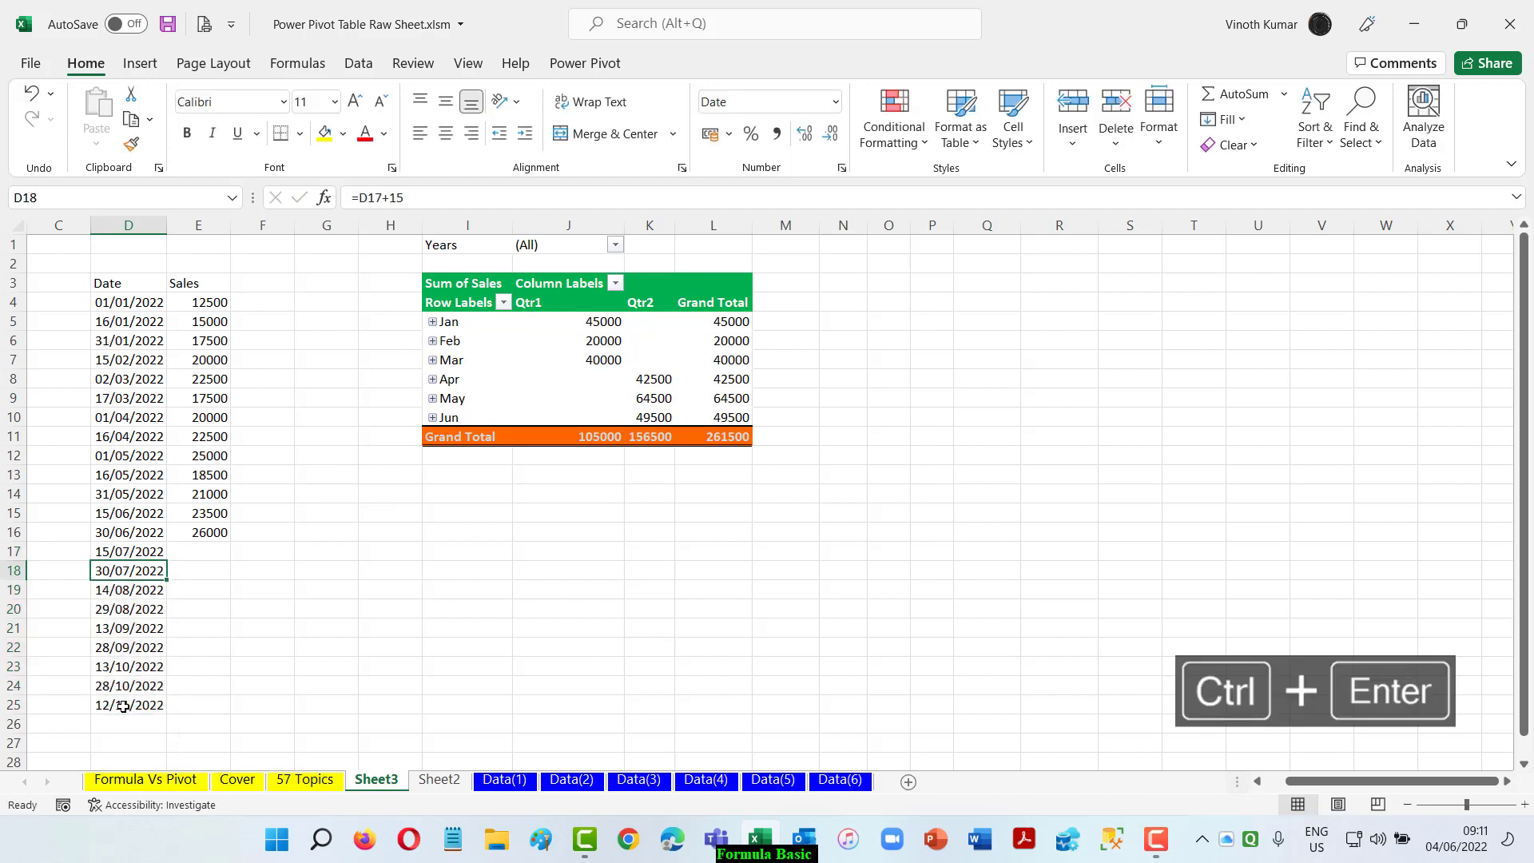
Continue the 15-day date formula from D25 down to cell D28
{"action": "key", "text": "ctrl+Down"}
{"action": "key", "text": "shift+Down"}
{"action": "key", "text": "shift+Down"}
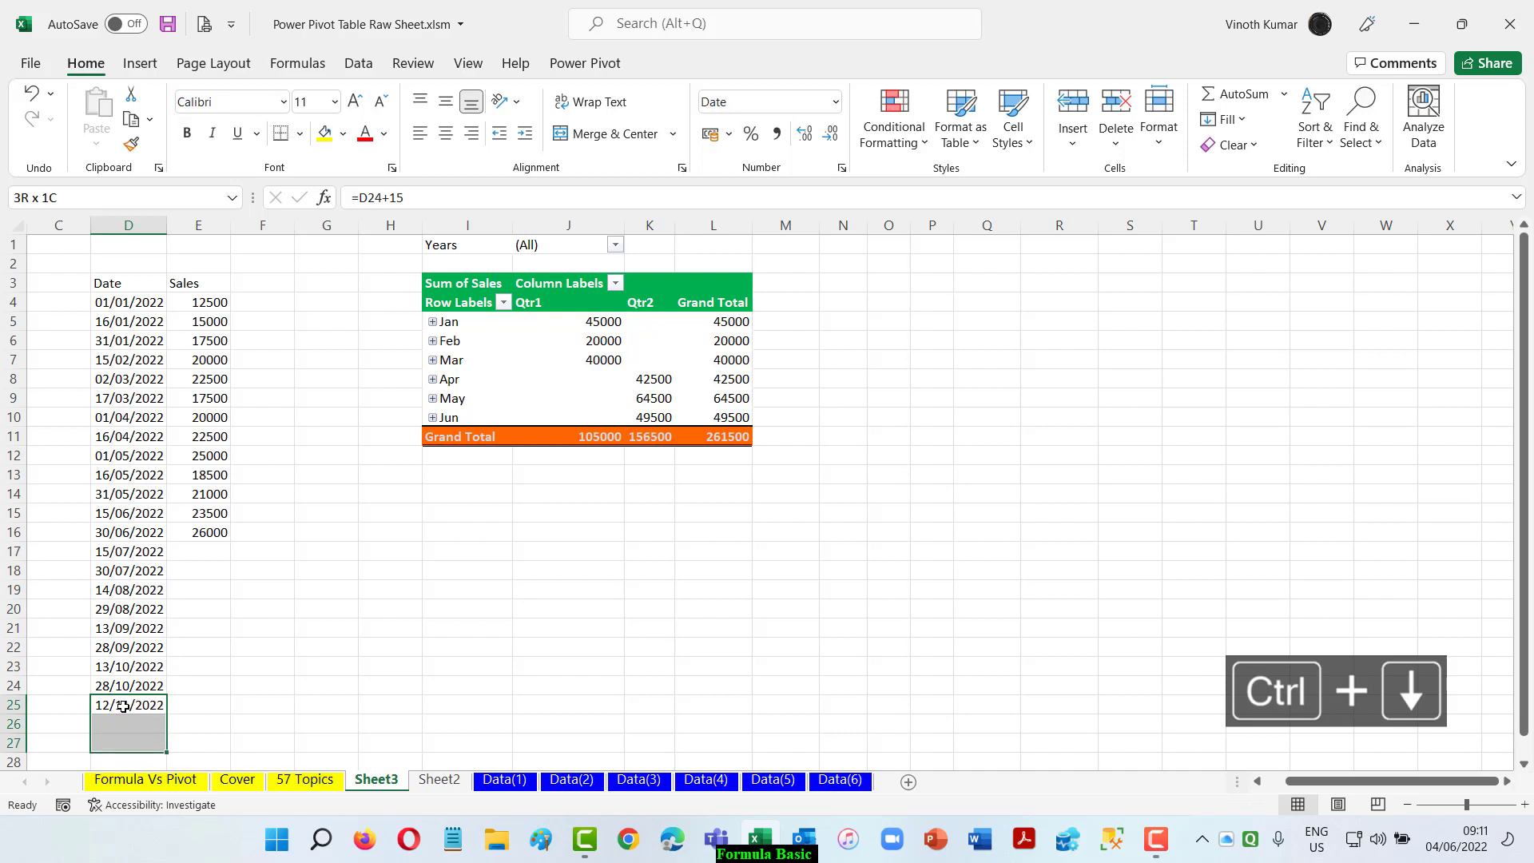
{"action": "key", "text": "ctrl+d"}
{"action": "key", "text": "Down"}
{"action": "key", "text": "Down"}
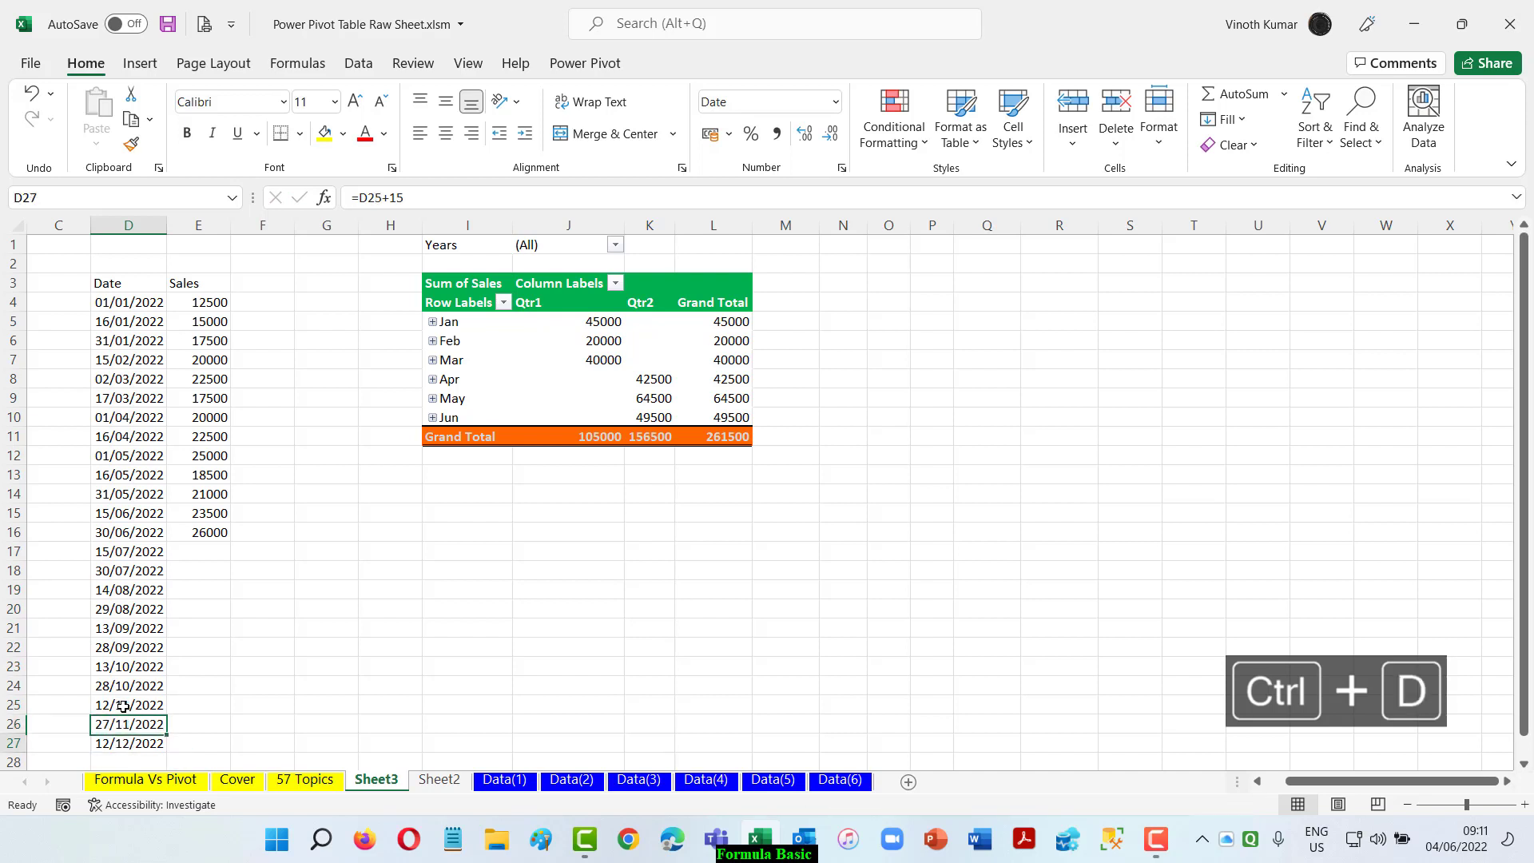
{"action": "key", "text": "shift+Down"}
{"action": "key", "text": "ctrl+d"}
{"action": "key", "text": "Down"}
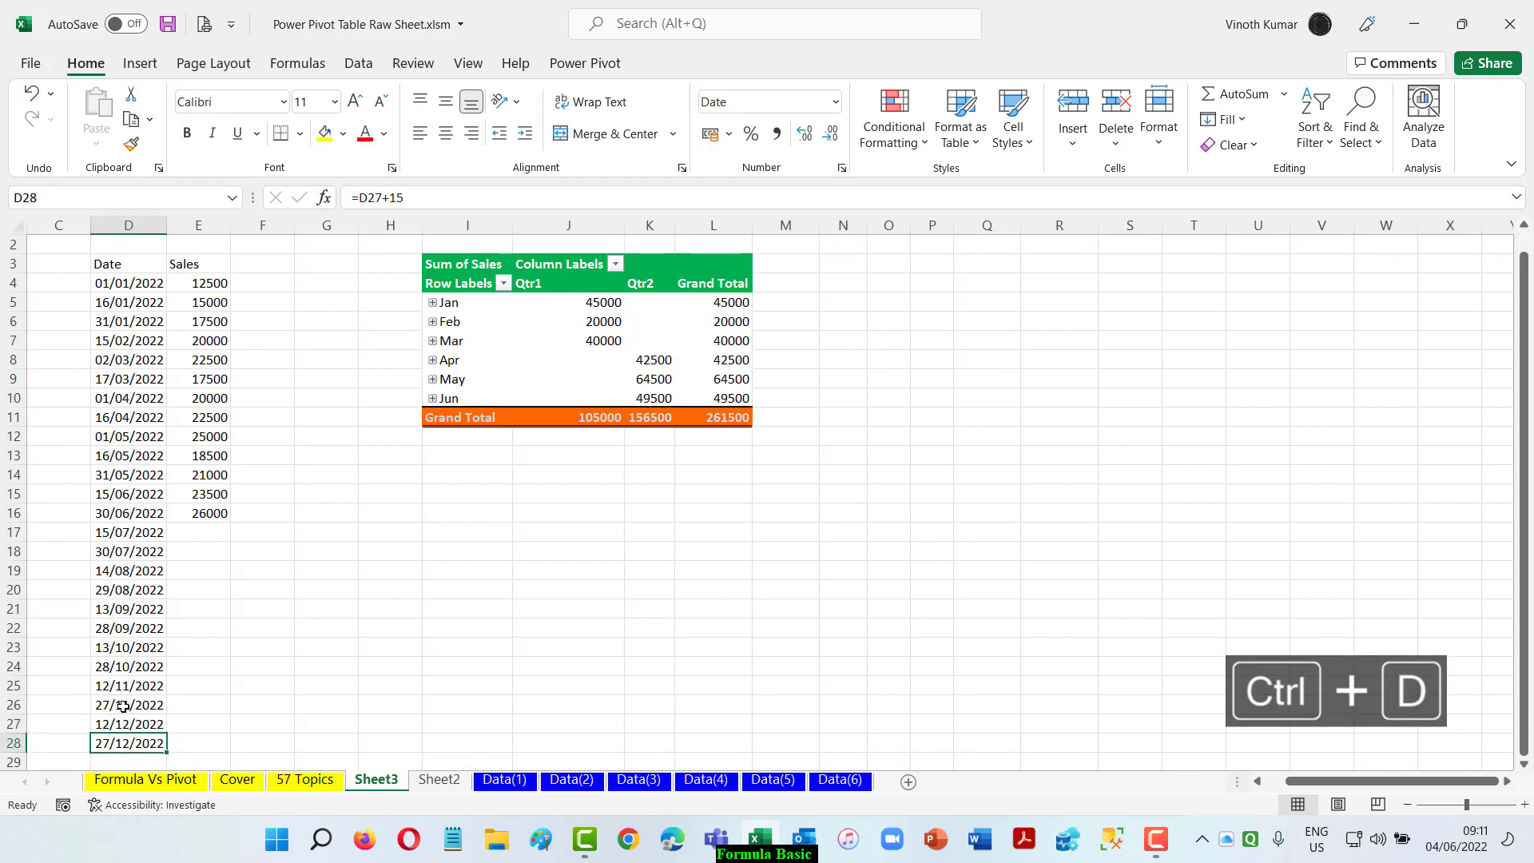
Fill the Sales cells E17:E28 beside the new dates with the formula =E16+2500
{"action": "key", "text": "Right"}
{"action": "key", "text": "ctrl+Up"}
{"action": "key", "text": "Down"}
{"action": "key", "text": "shift+Down"}
{"action": "key", "text": "shift+Down"}
{"action": "key", "text": "shift+Down"}
{"action": "key", "text": "shift+Down"}
{"action": "key", "text": "shift+Down"}
{"action": "key", "text": "shift+Down"}
{"action": "key", "text": "shift+Down"}
{"action": "key", "text": "shift+Down"}
{"action": "key", "text": "shift+Down"}
{"action": "key", "text": "shift+Down"}
{"action": "key", "text": "shift+Down"}
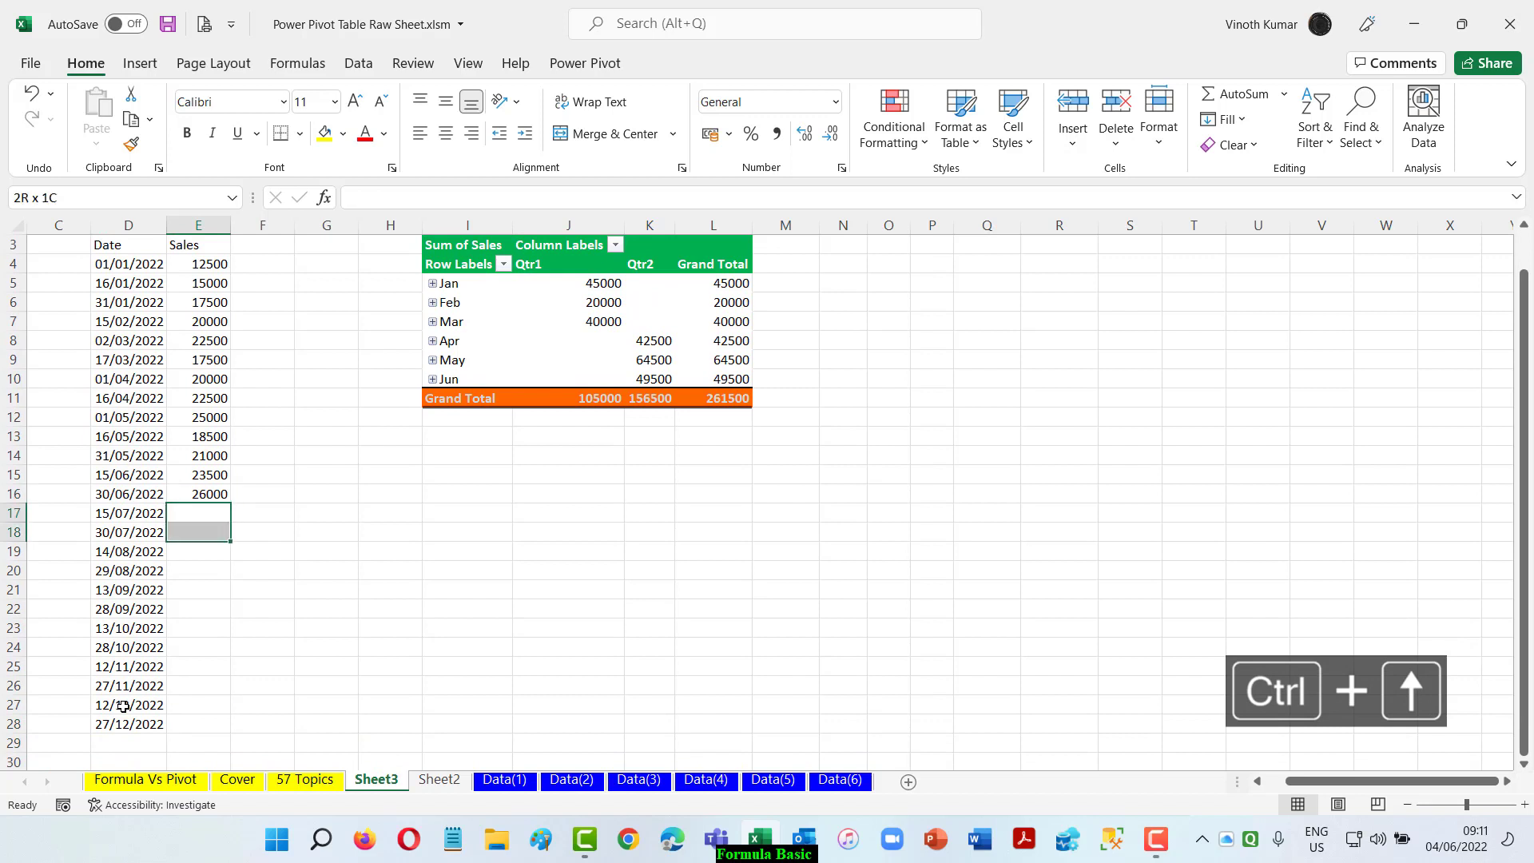
{"action": "type", "text": "="}
{"action": "key", "text": "Up"}
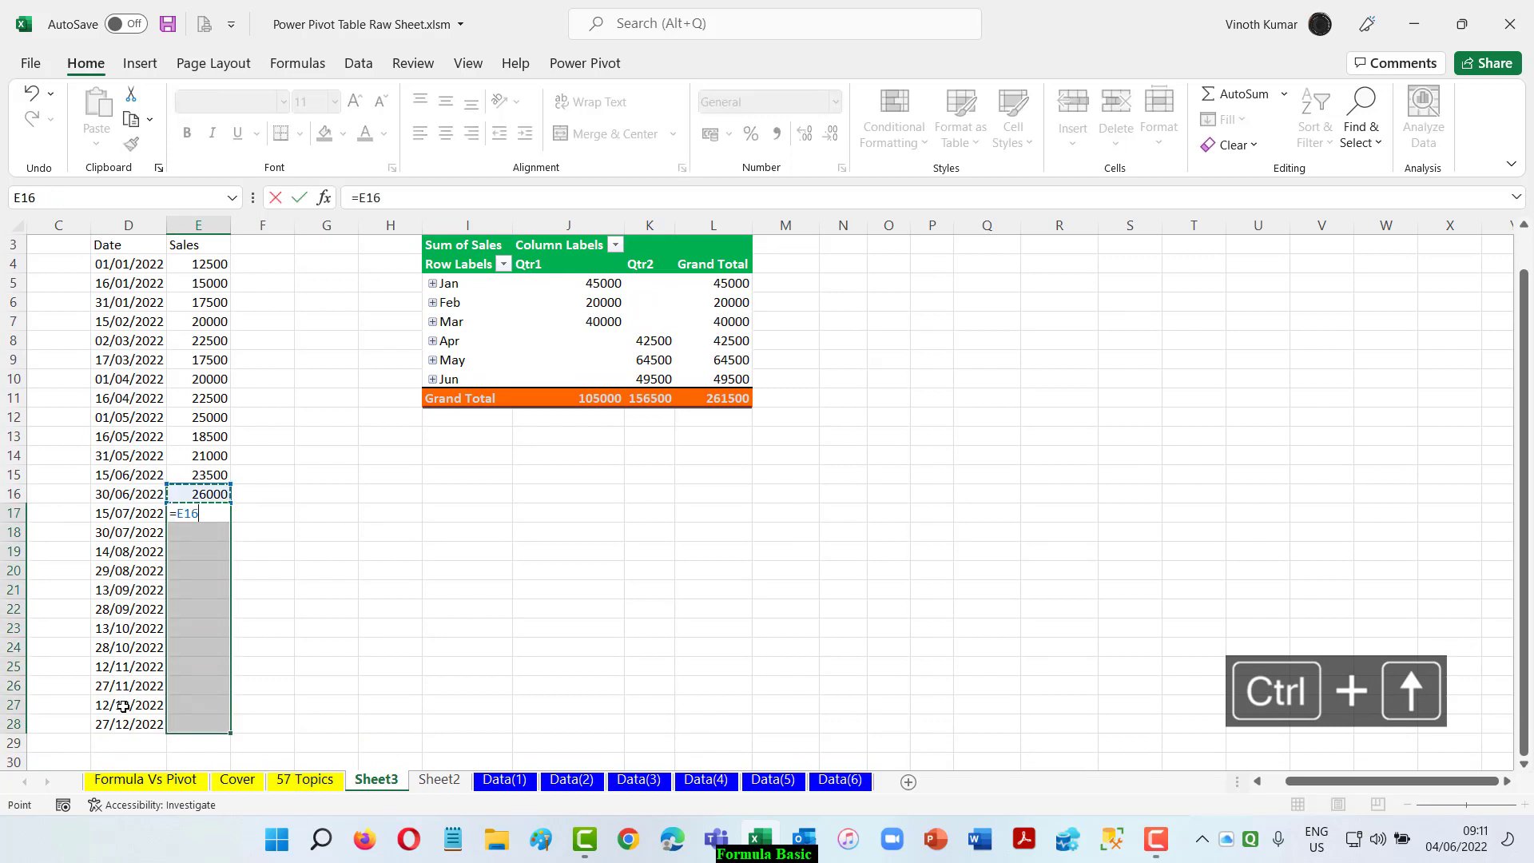
{"action": "type", "text": "+2500"}
{"action": "key", "text": "ctrl+Return"}
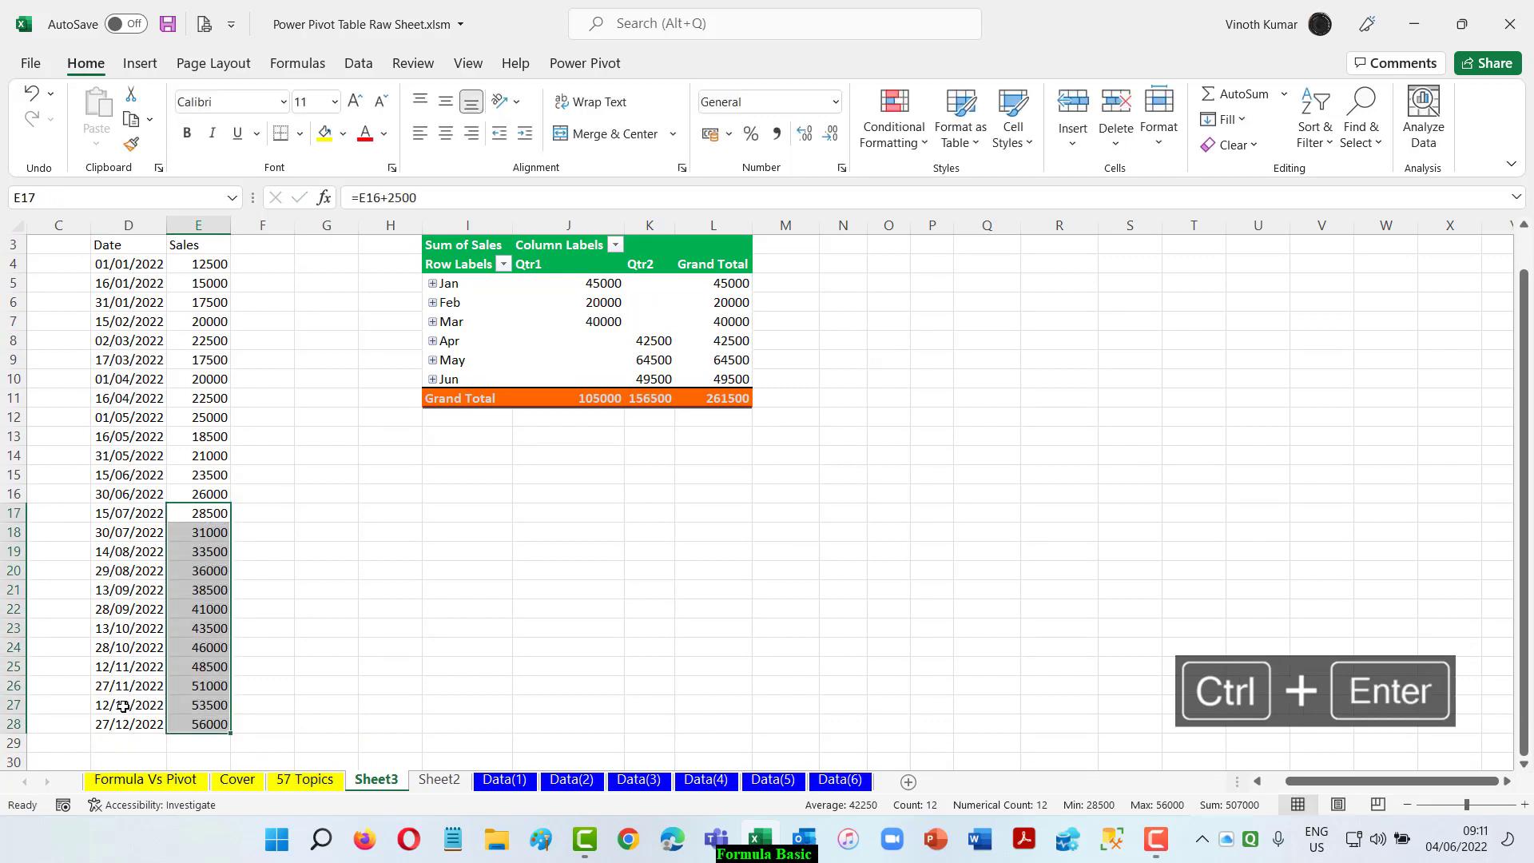
Overwrite the sales in E20 with 24000 and in E23 with 22500
{"action": "key", "text": "Down"}
{"action": "key", "text": "Down"}
{"action": "key", "text": "Down"}
{"action": "type", "text": "240"}
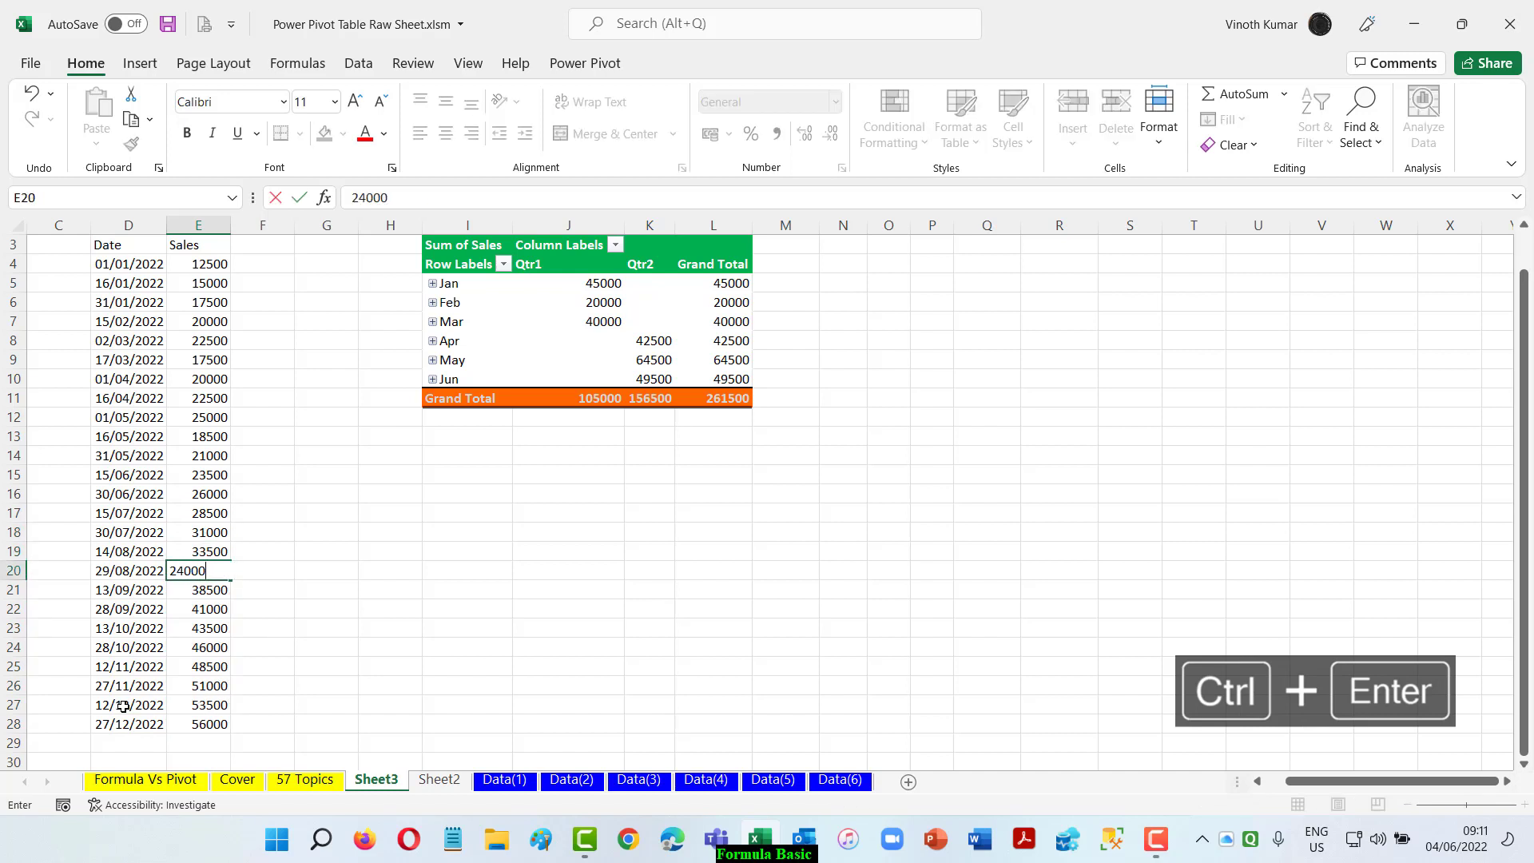
{"action": "key", "text": "Return"}
{"action": "key", "text": "Down"}
{"action": "key", "text": "Down"}
{"action": "type", "text": "22500"}
{"action": "key", "text": "Return"}
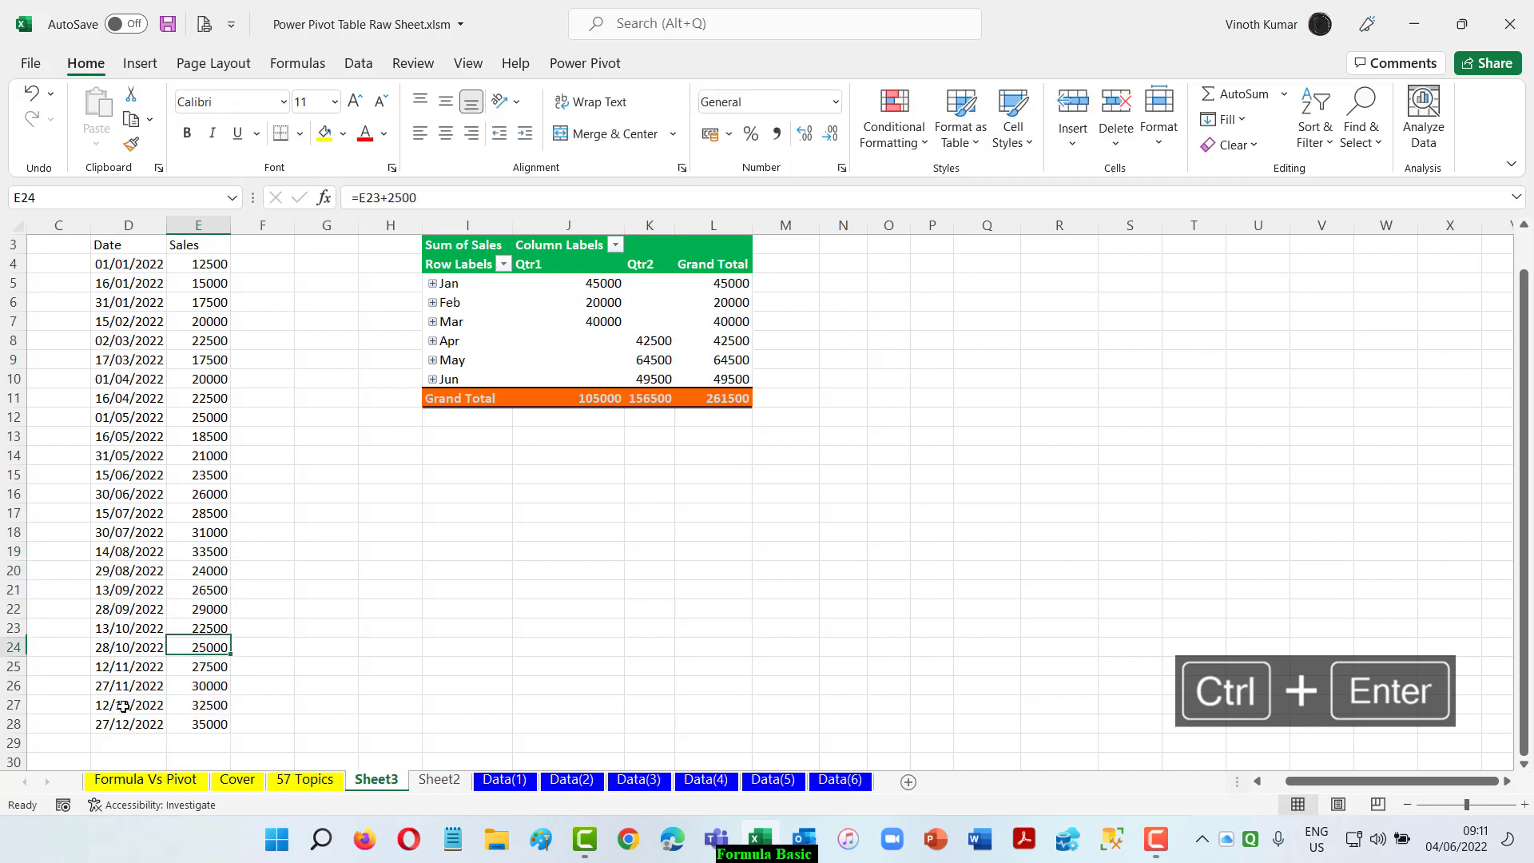
Return to the head of the Sales column and refresh the PivotTable
{"action": "key", "text": "Down"}
{"action": "key", "text": "Down"}
{"action": "key", "text": "ctrl+Up"}
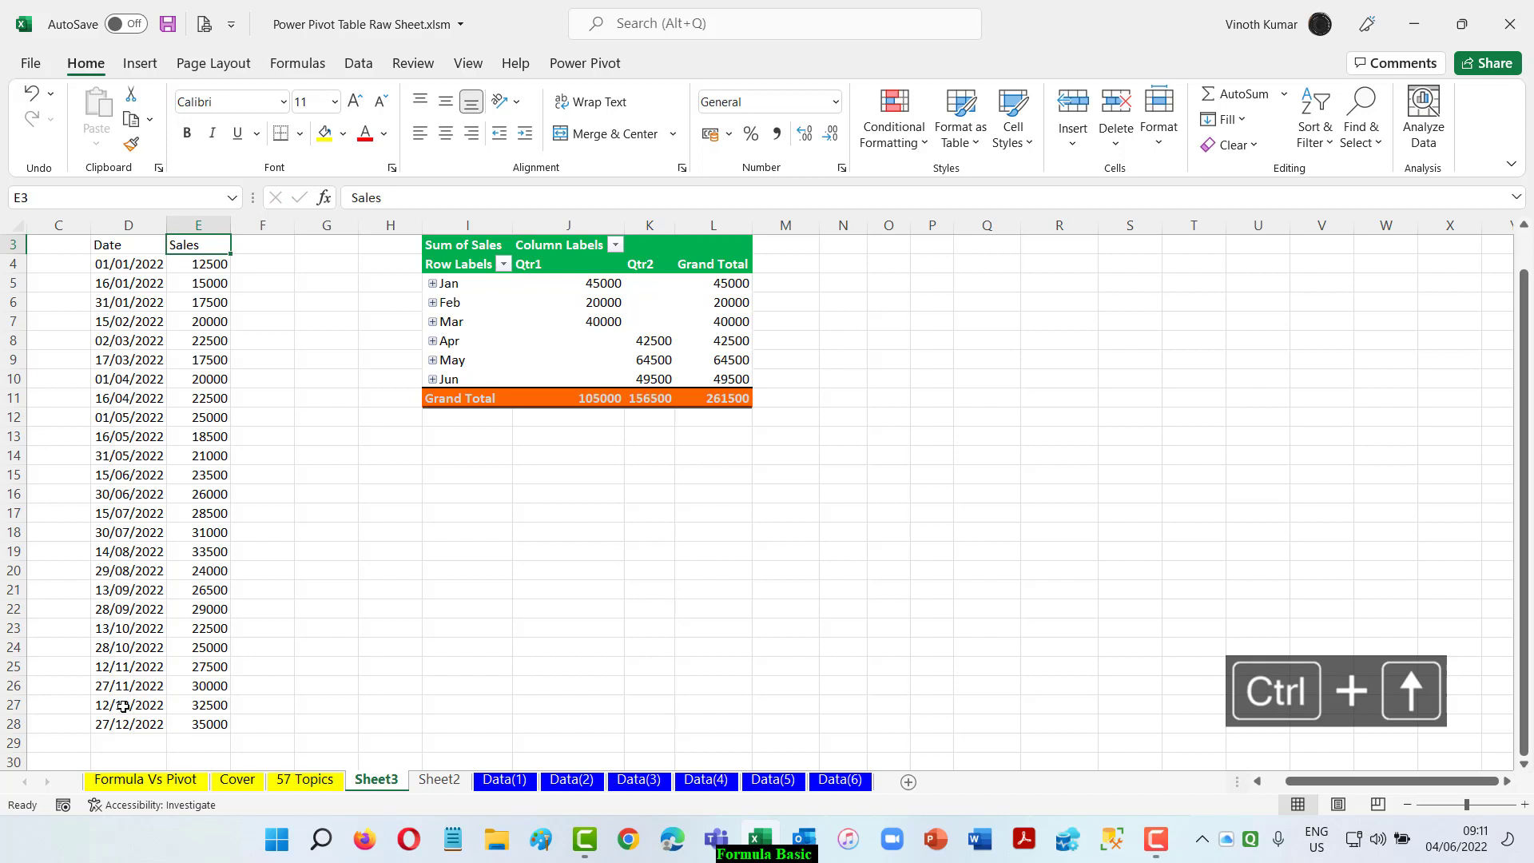
{"action": "right_click", "coordinate": [559, 283]}
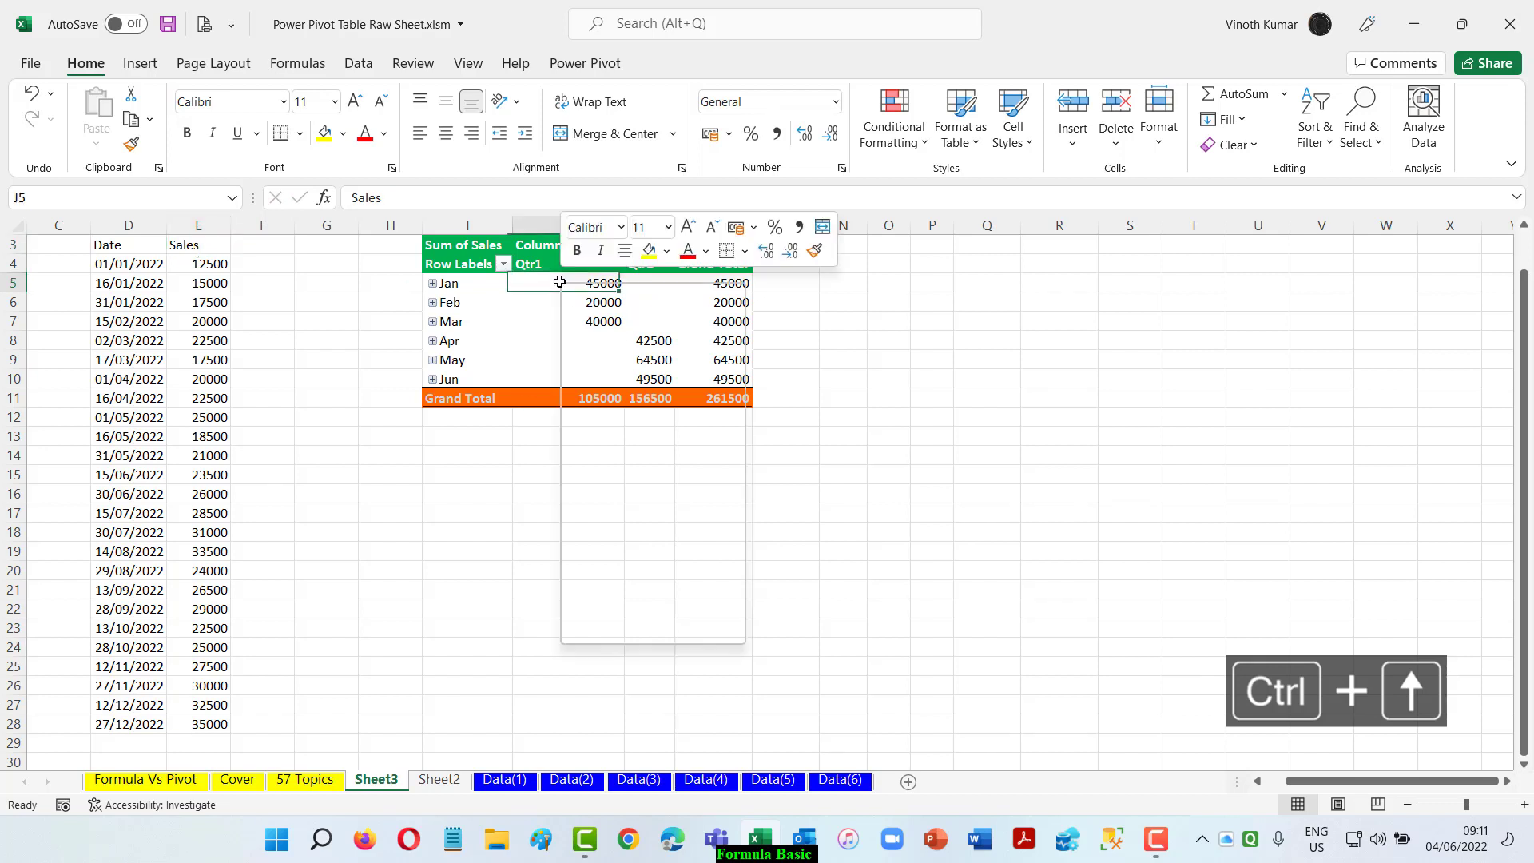
{"action": "left_click", "coordinate": [617, 386]}
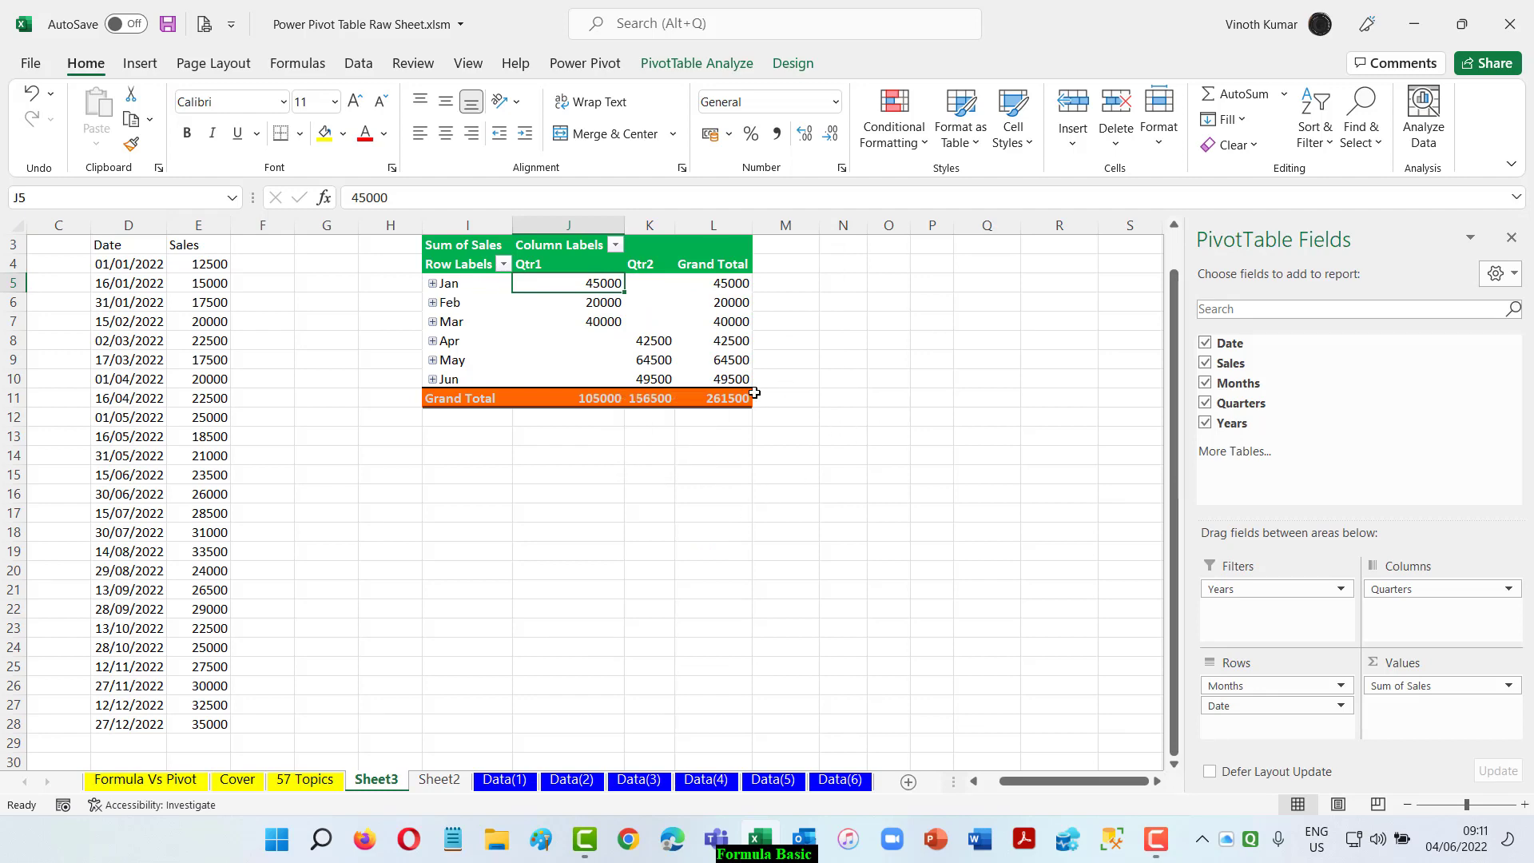
Change the PivotTable's data source to Sheet3!$D$3:$E$28 so it covers the added dates
{"action": "left_click", "coordinate": [729, 68]}
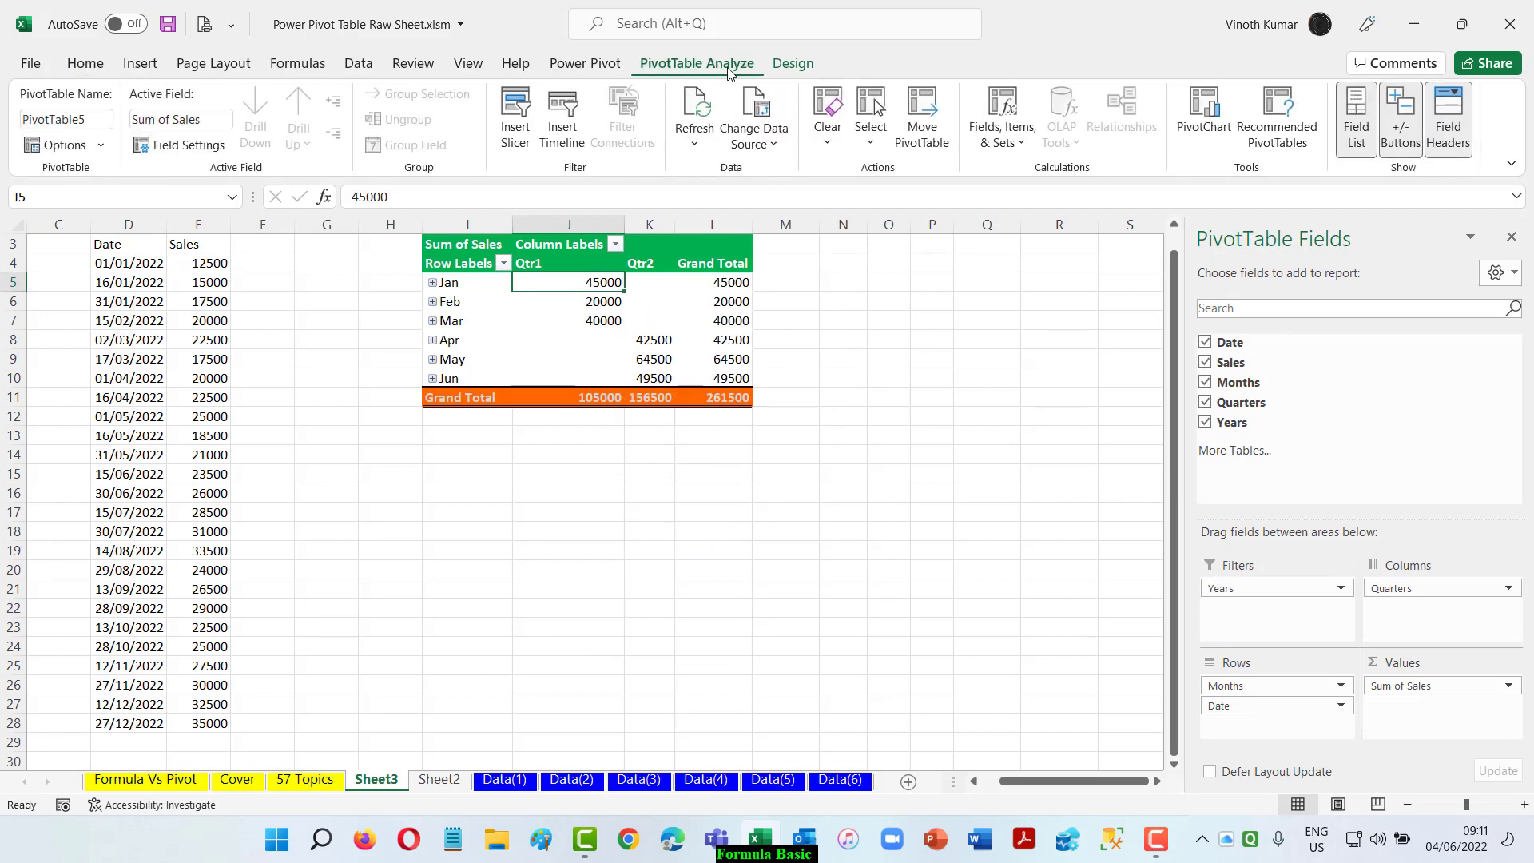
{"action": "left_click", "coordinate": [774, 146]}
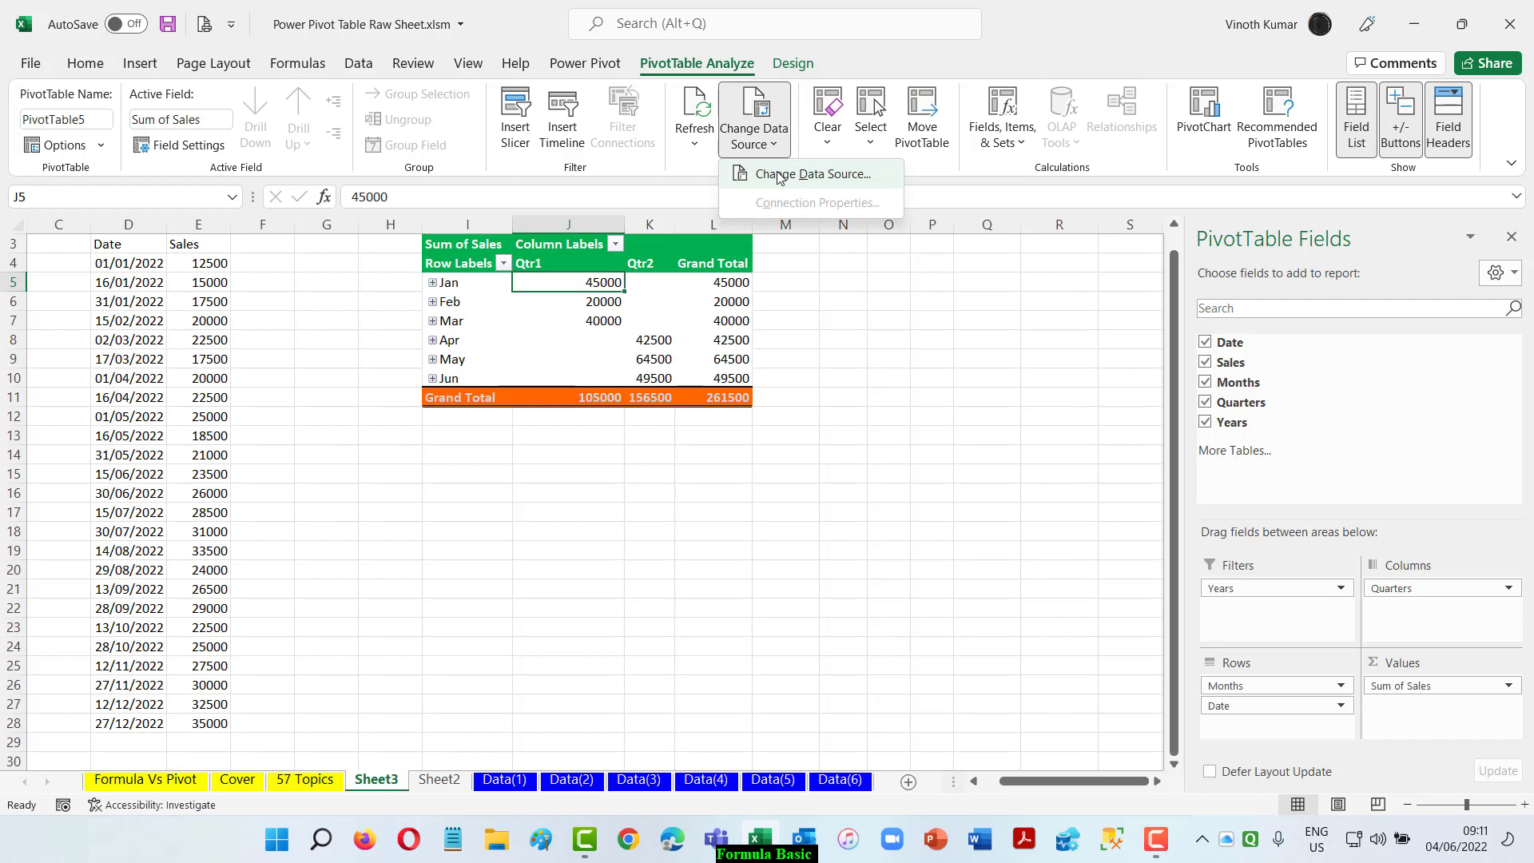
{"action": "left_click", "coordinate": [778, 176]}
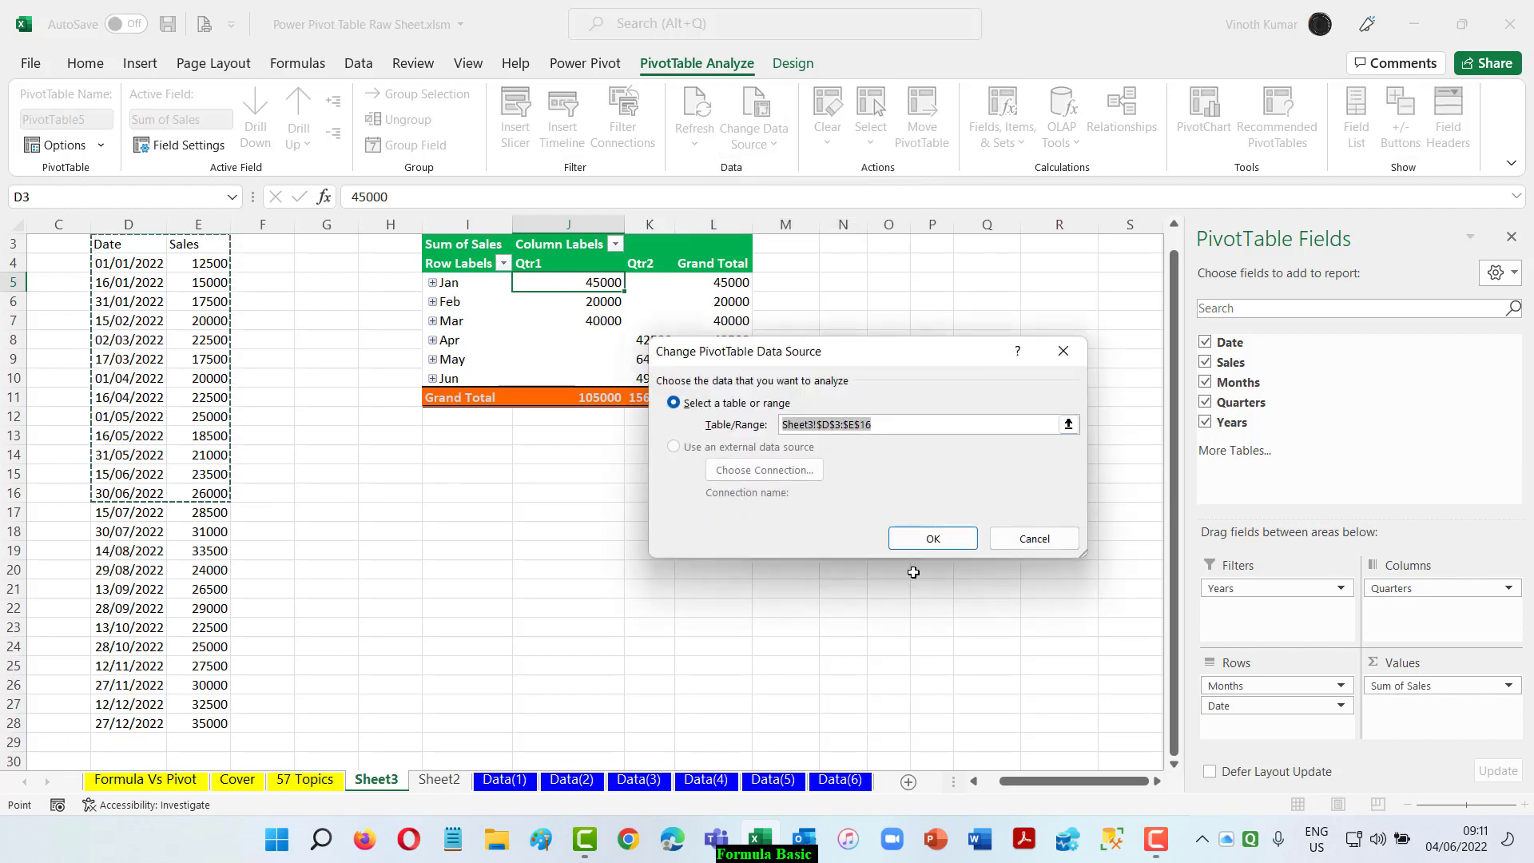
{"action": "left_click_drag", "start_coordinate": [116, 244], "coordinate": [204, 721]}
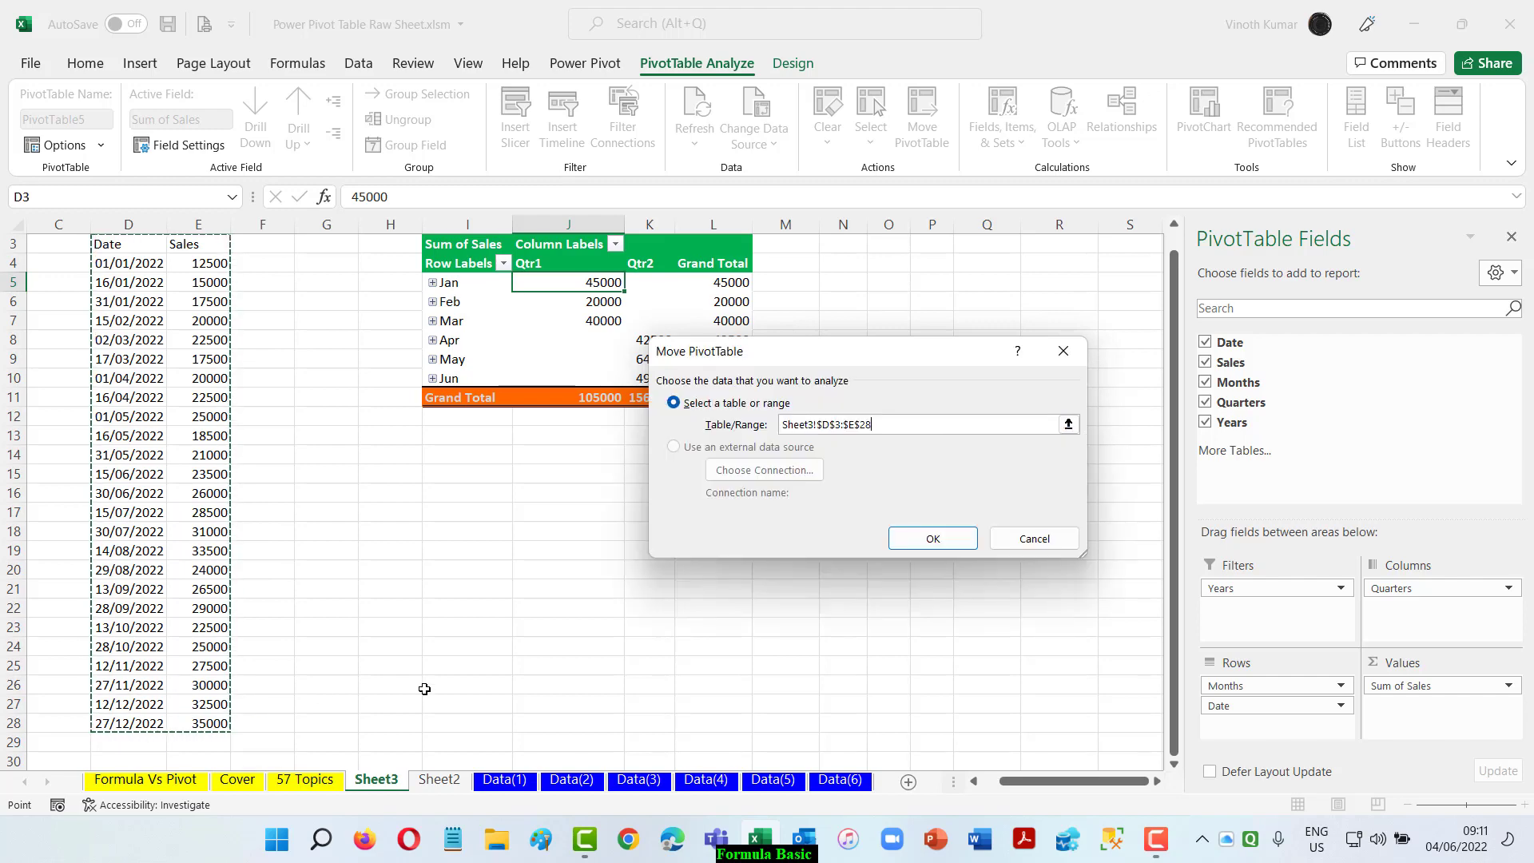
{"action": "left_click", "coordinate": [948, 538]}
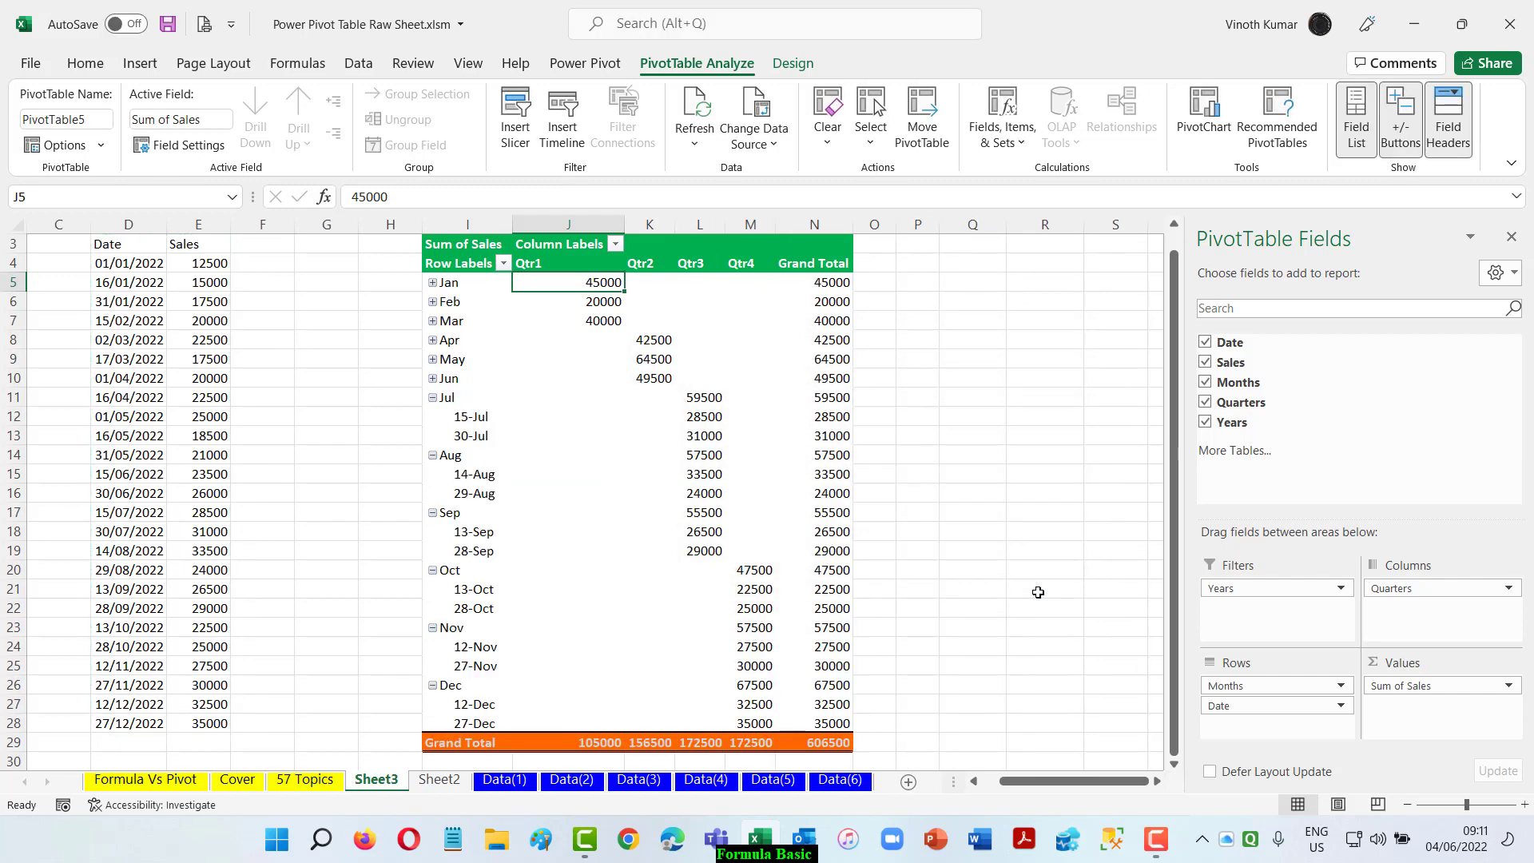
Collapse the months Jul through Dec in the PivotTable to hide their individual dates
{"action": "left_click", "coordinate": [431, 399]}
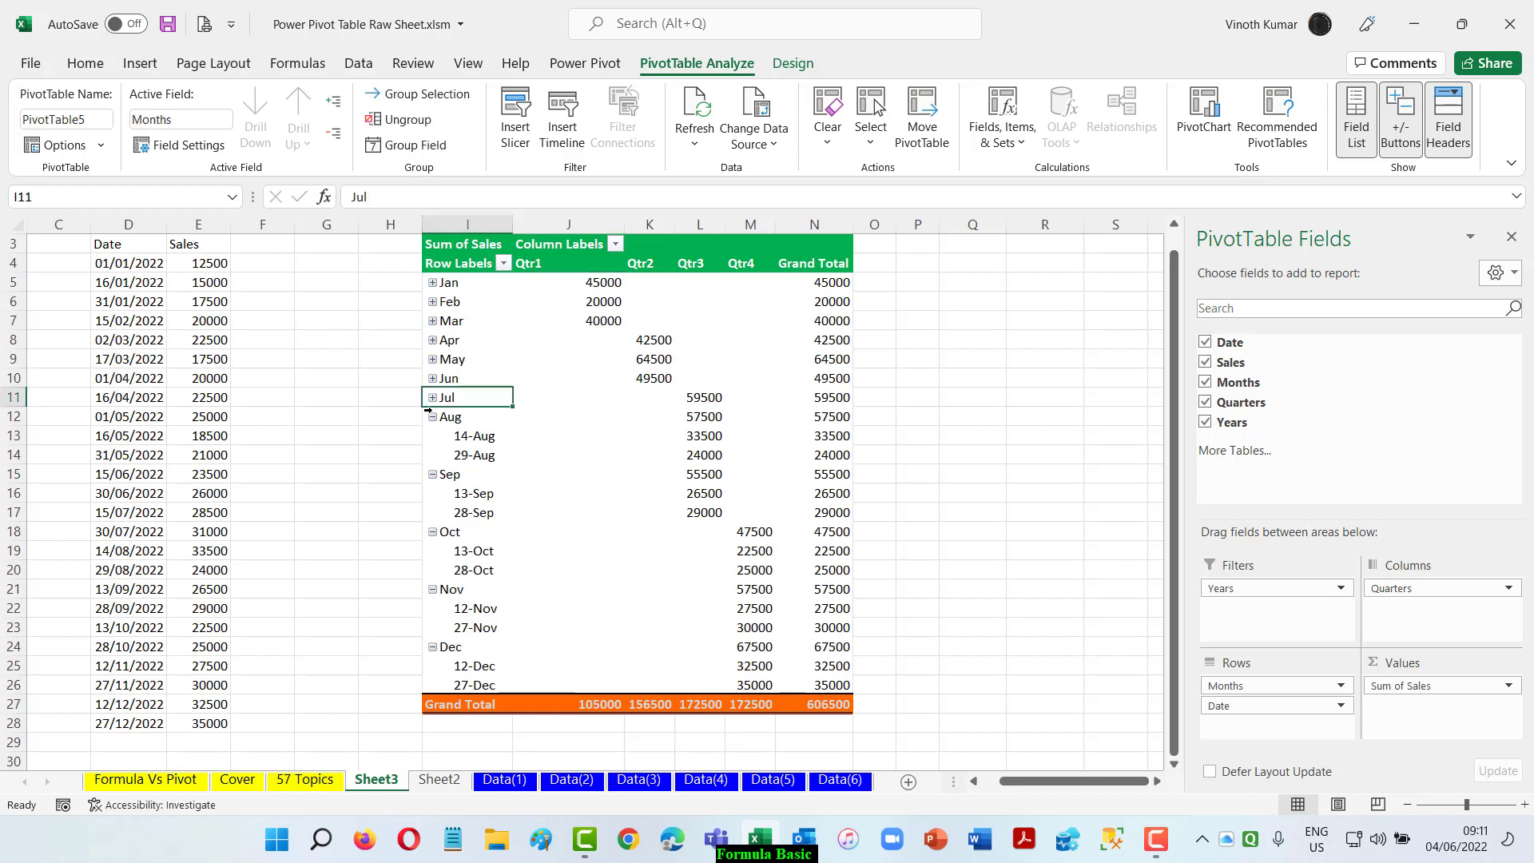
{"action": "left_click", "coordinate": [432, 417]}
{"action": "left_click", "coordinate": [432, 436]}
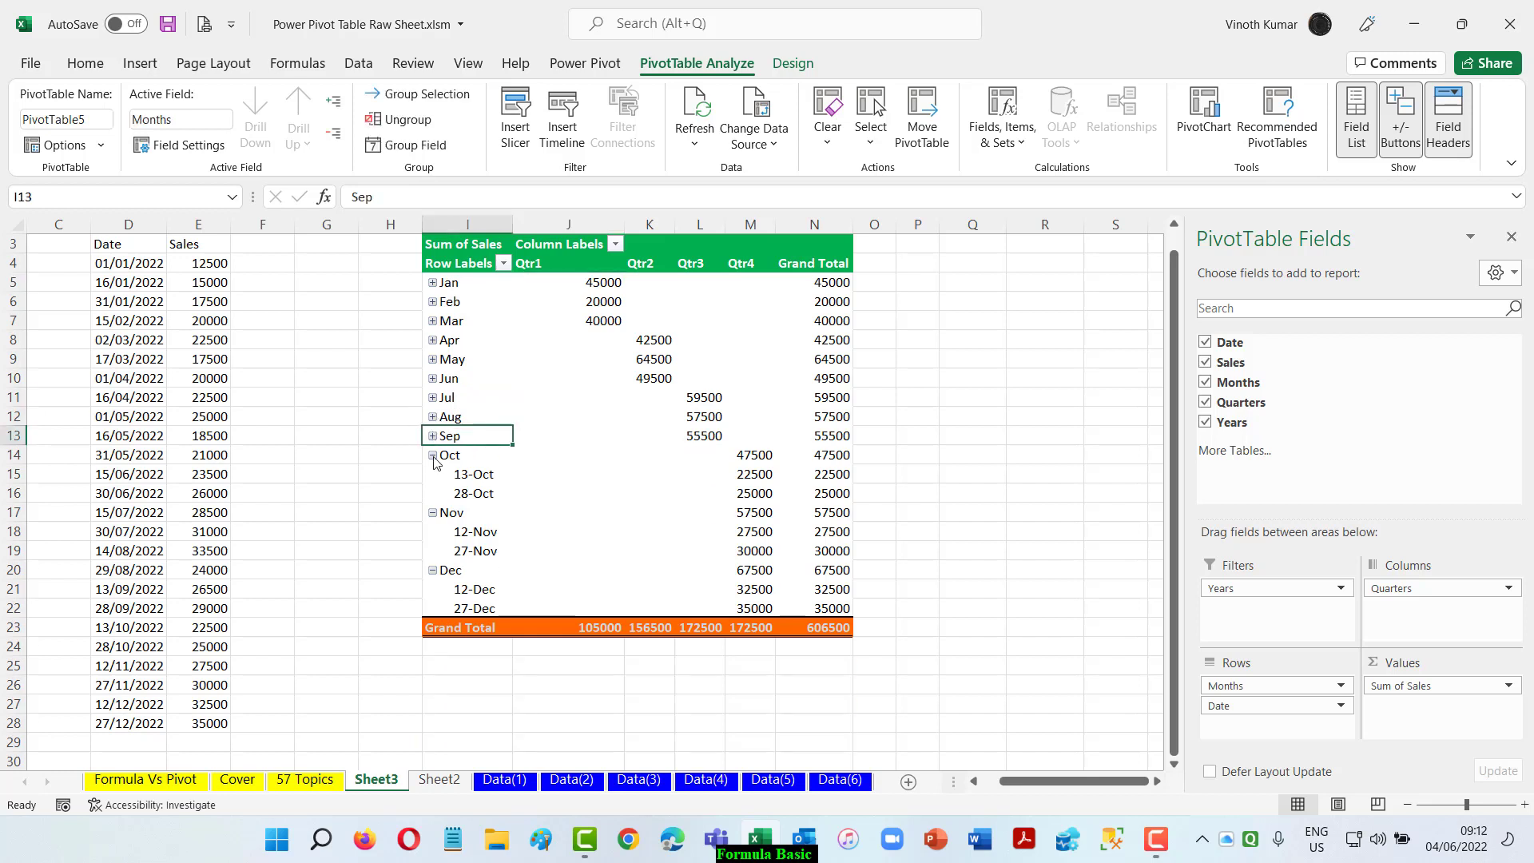
{"action": "left_click", "coordinate": [432, 456]}
{"action": "left_click", "coordinate": [432, 474]}
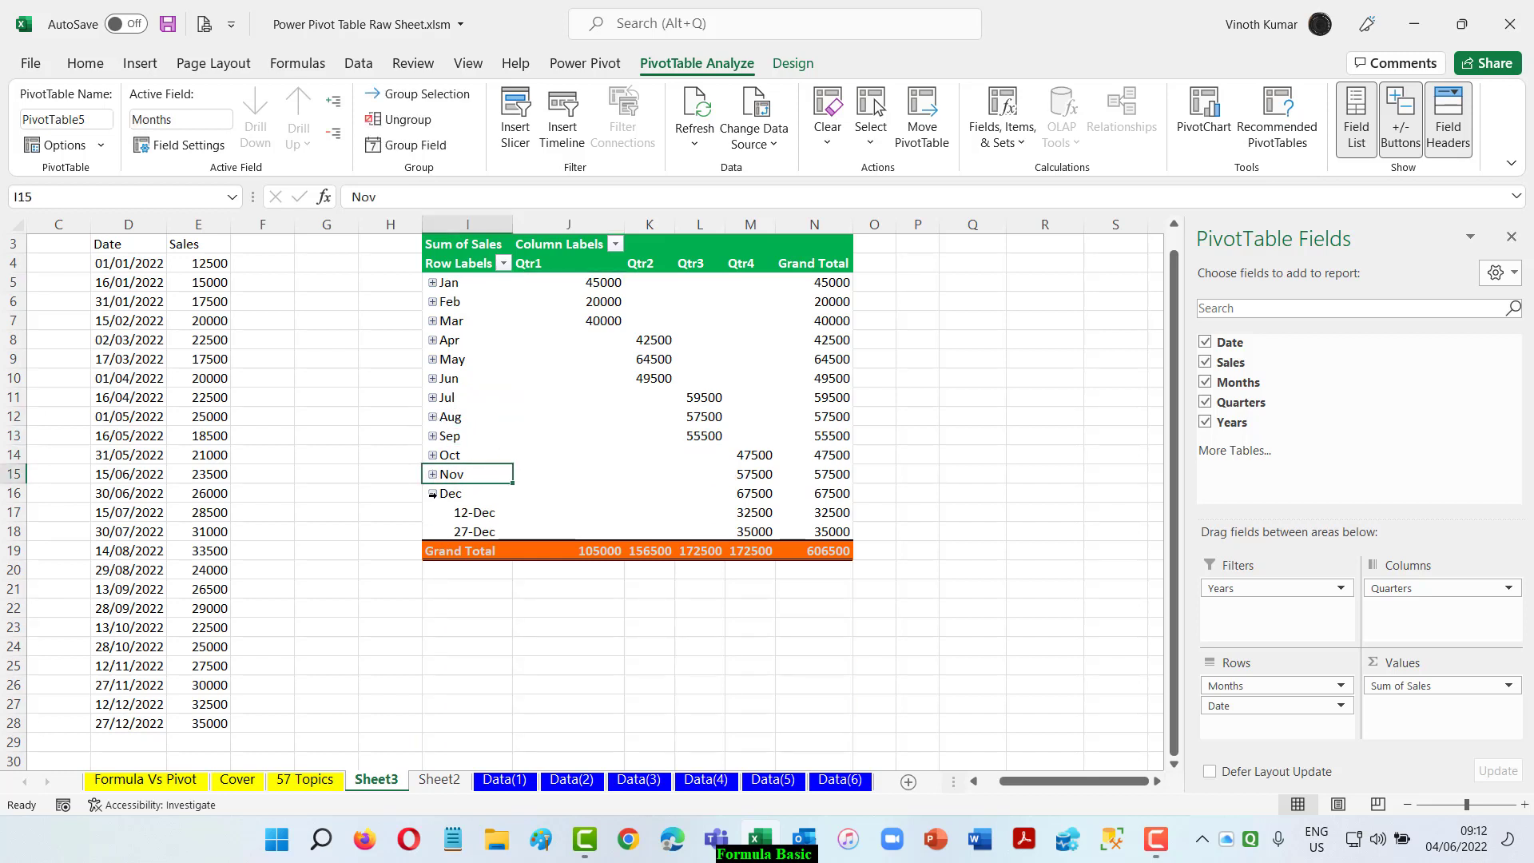
{"action": "left_click", "coordinate": [432, 494]}
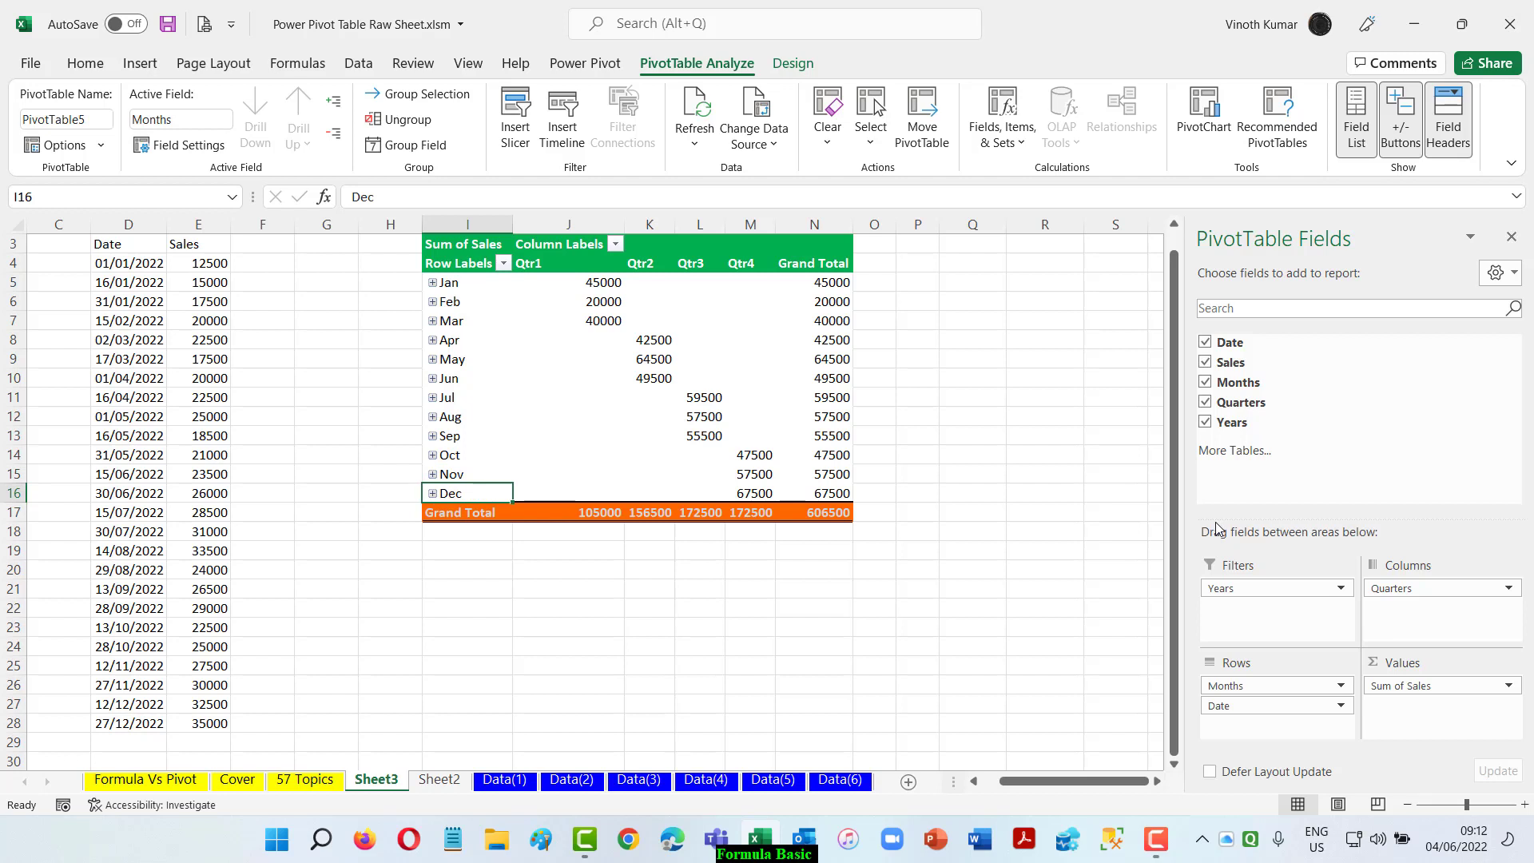
Delete the Date and Sales entries in D17:E28 and refresh the PivotTable
{"action": "left_click_drag", "start_coordinate": [124, 724], "coordinate": [196, 511]}
{"action": "key", "text": "Delete"}
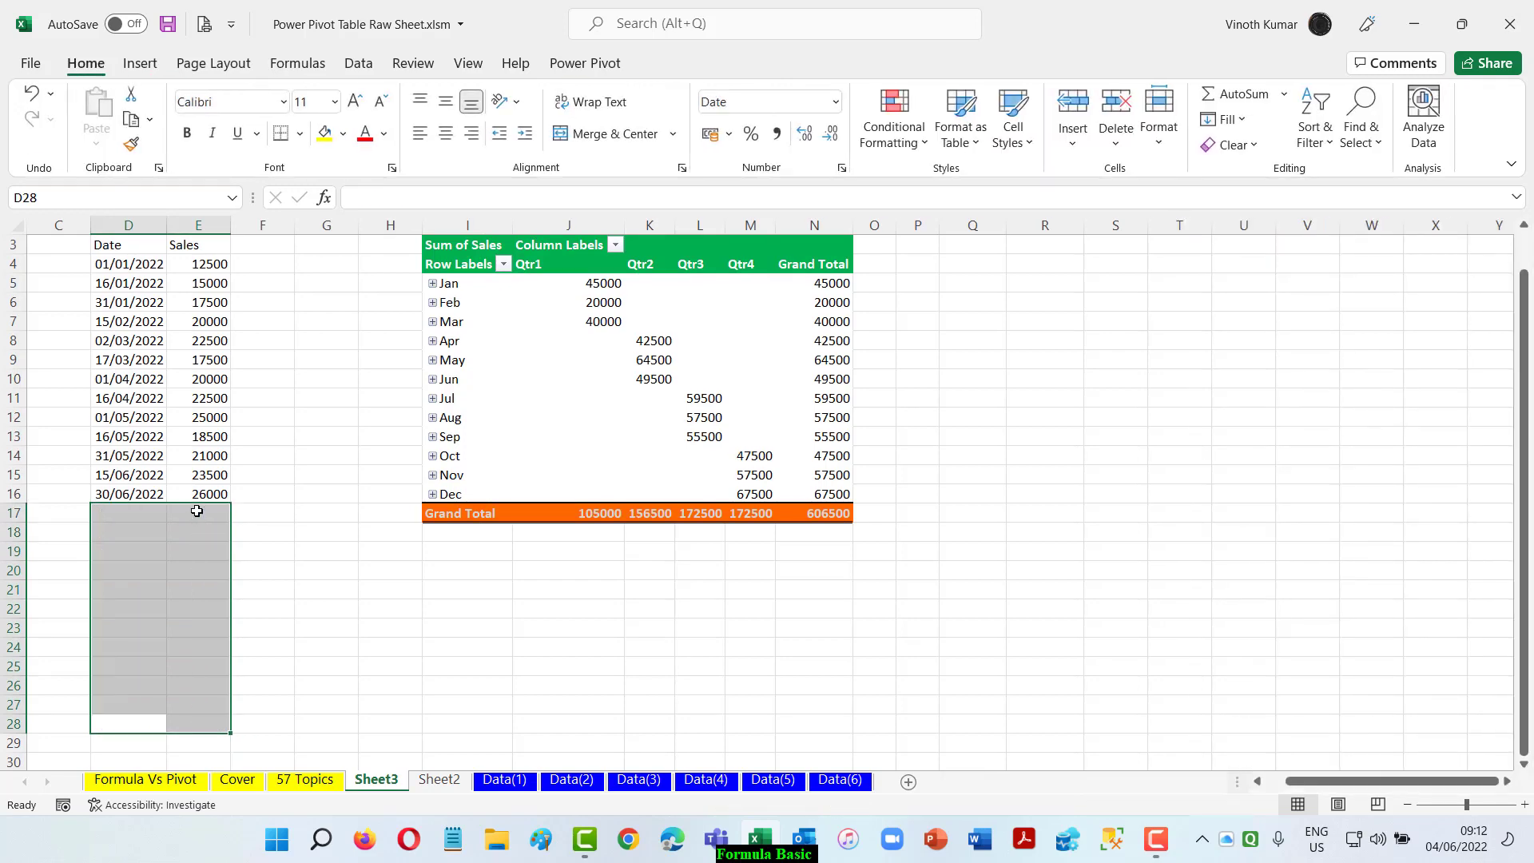
{"action": "key", "text": "Right"}
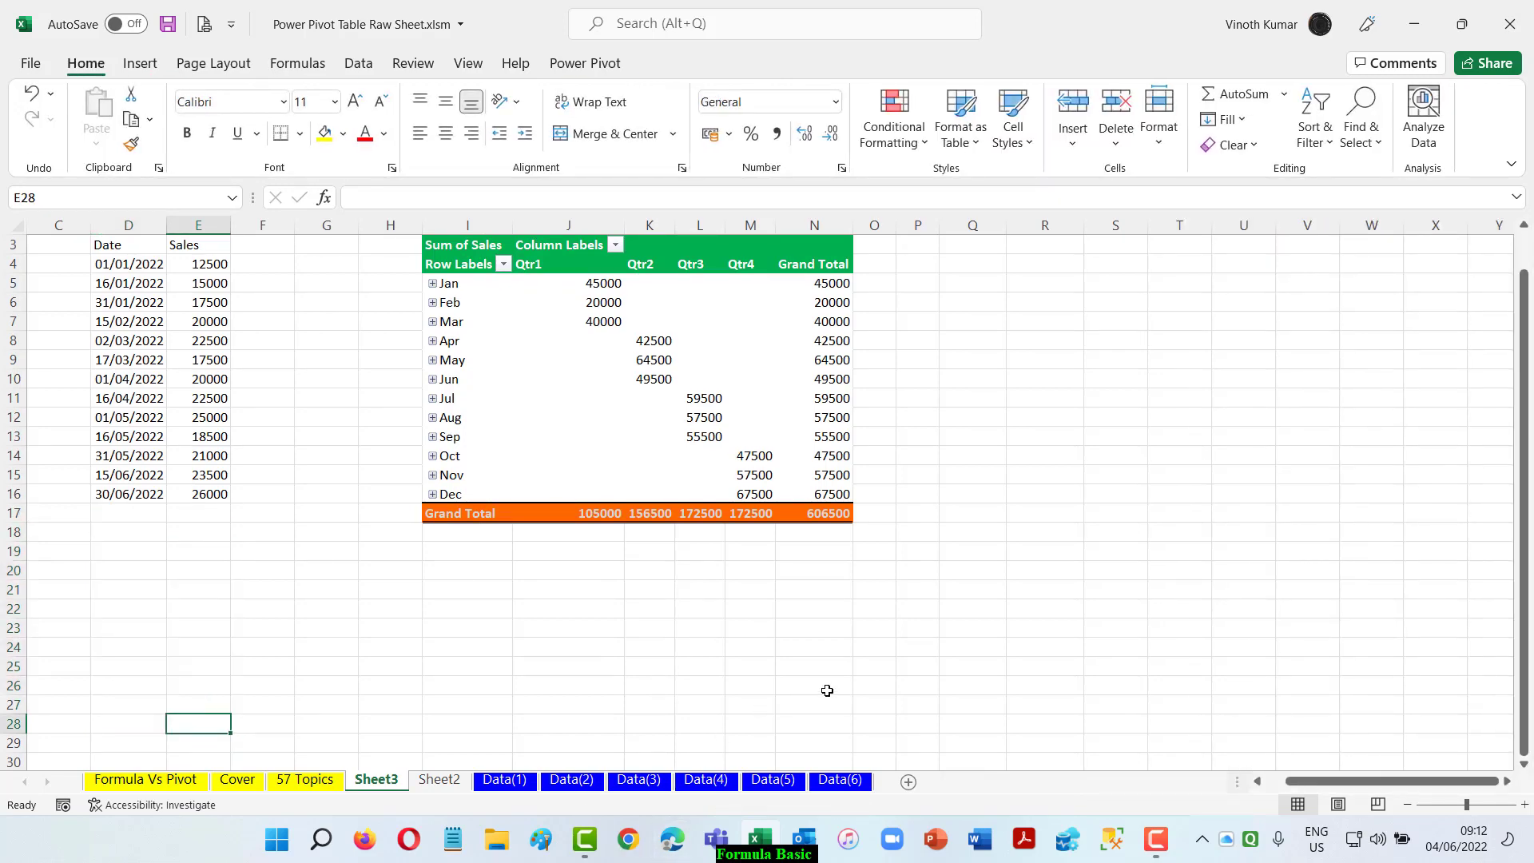
{"action": "scroll", "coordinate": [857, 688], "scroll_direction": "up", "scroll_amount": 1}
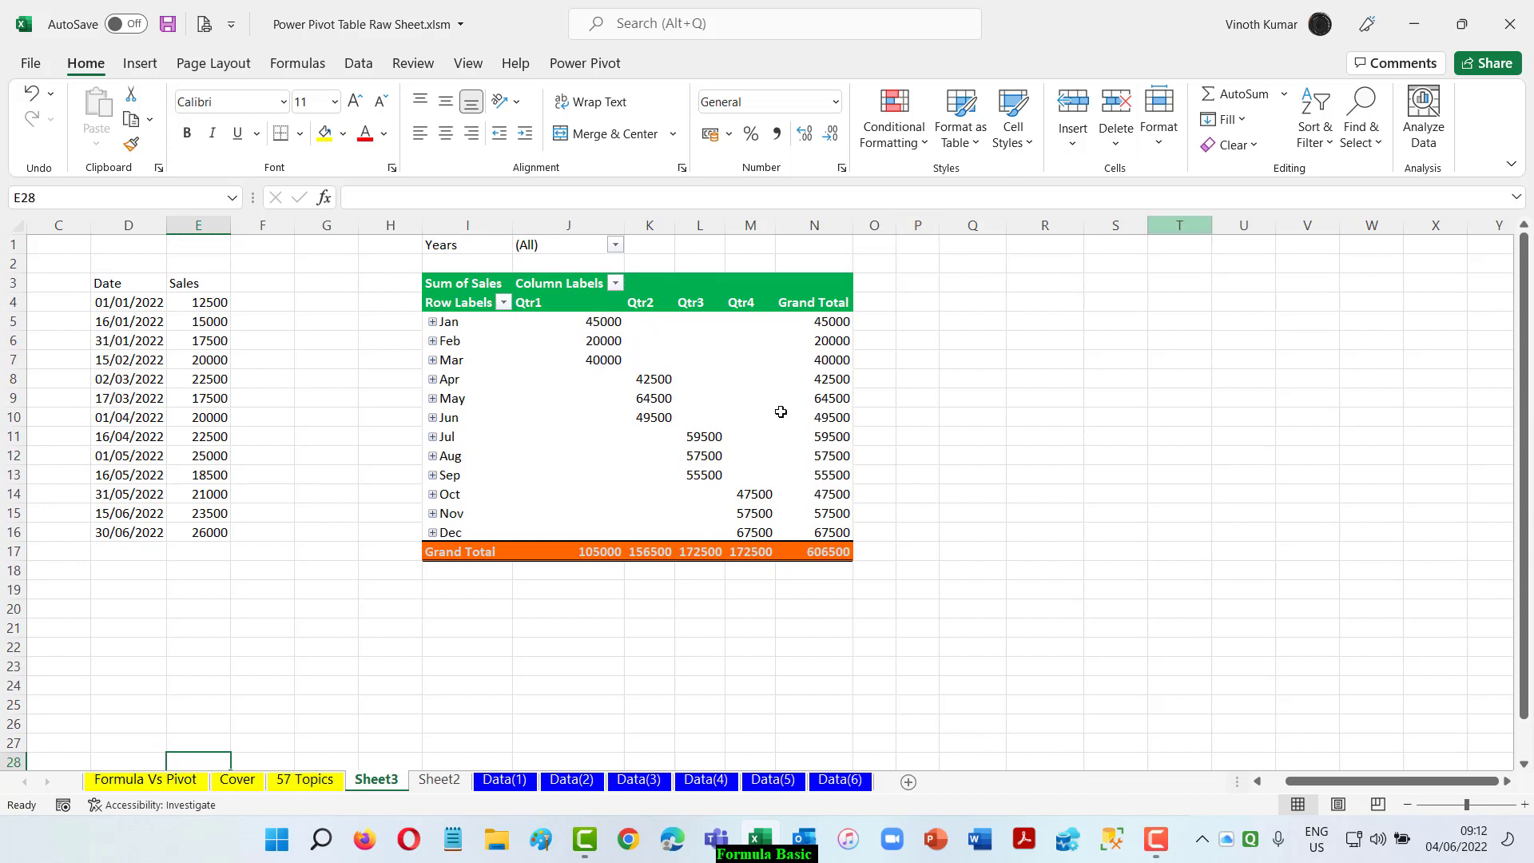
{"action": "right_click", "coordinate": [525, 319]}
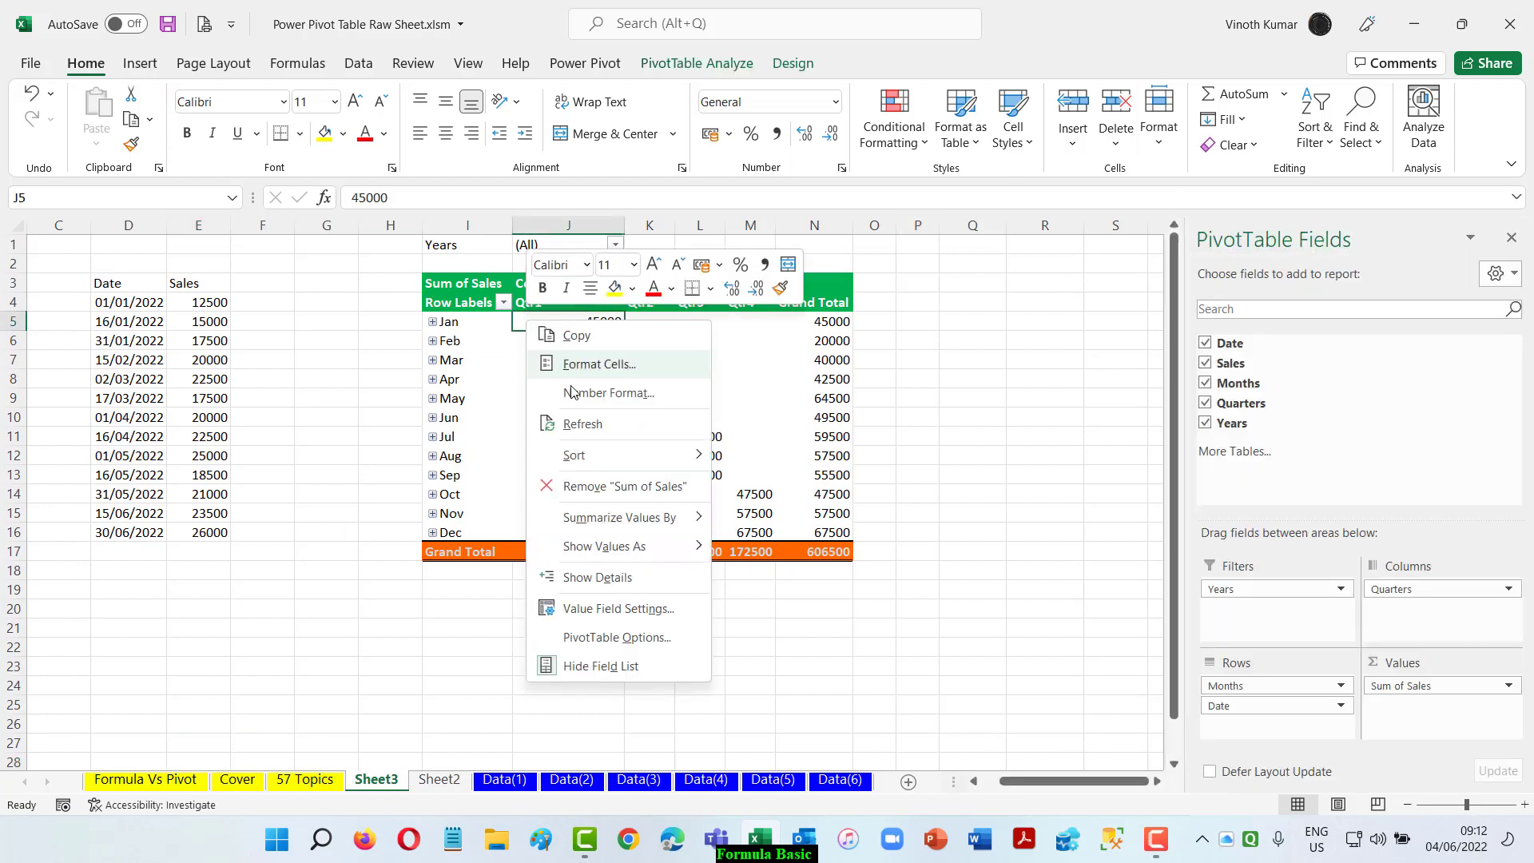
{"action": "left_click", "coordinate": [582, 423]}
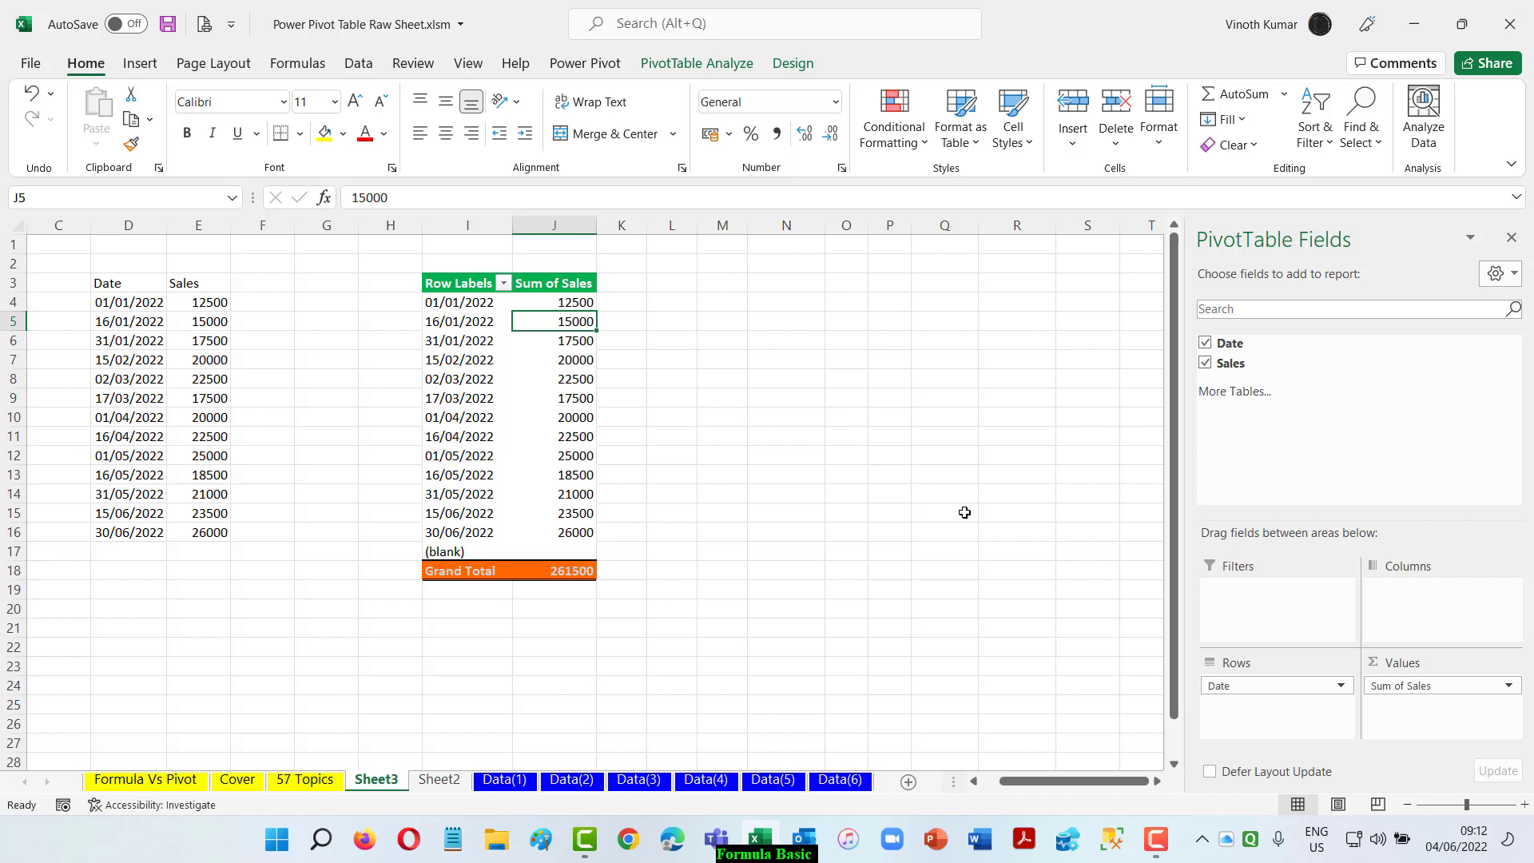
Group the PivotTable's row dates by days and months
{"action": "left_click", "coordinate": [472, 320]}
{"action": "right_click", "coordinate": [474, 322]}
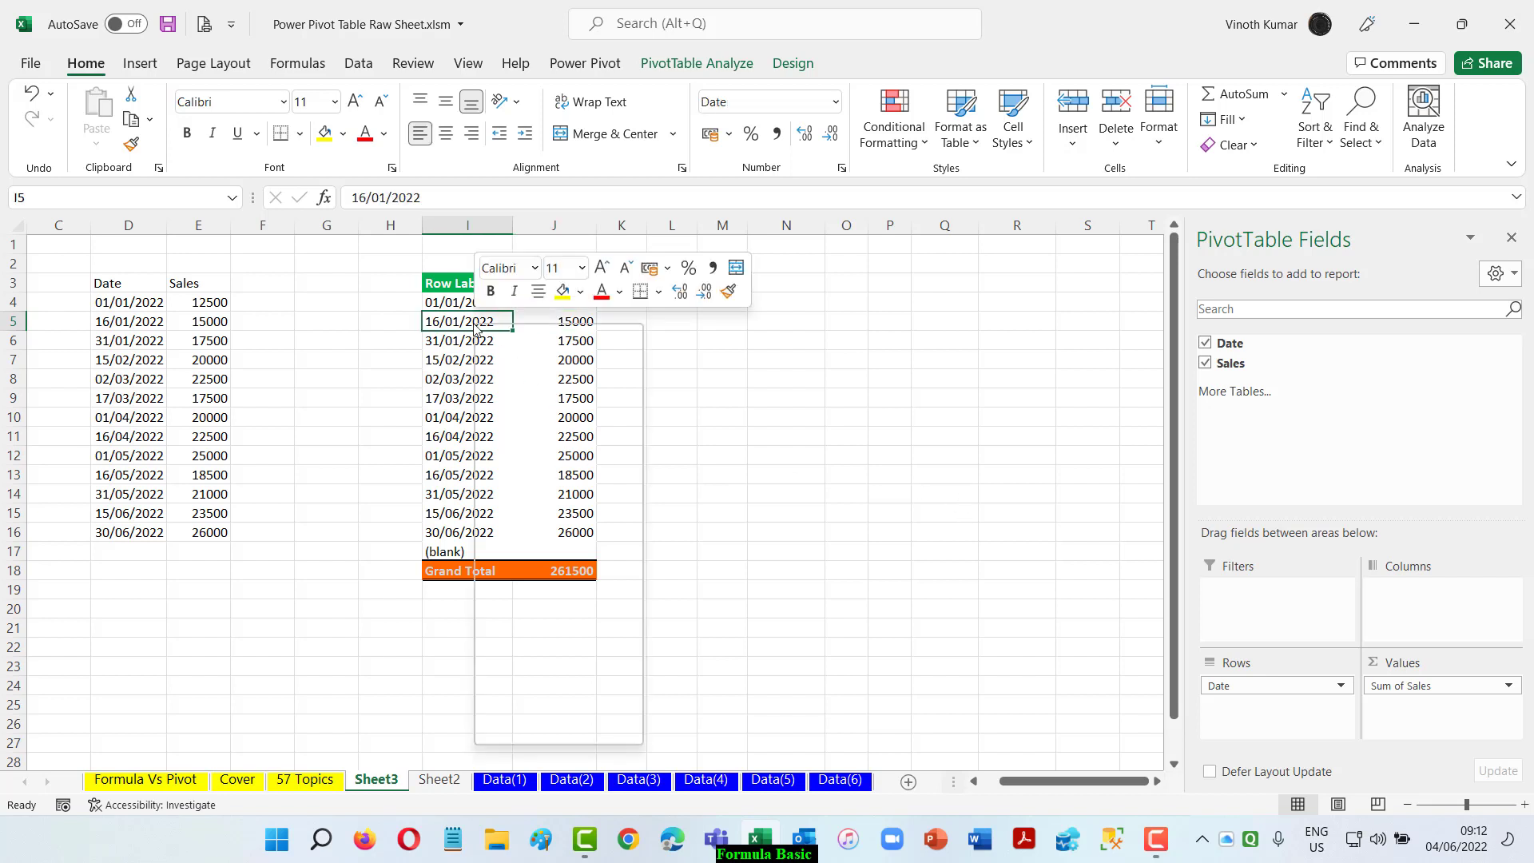
{"action": "left_click", "coordinate": [531, 552]}
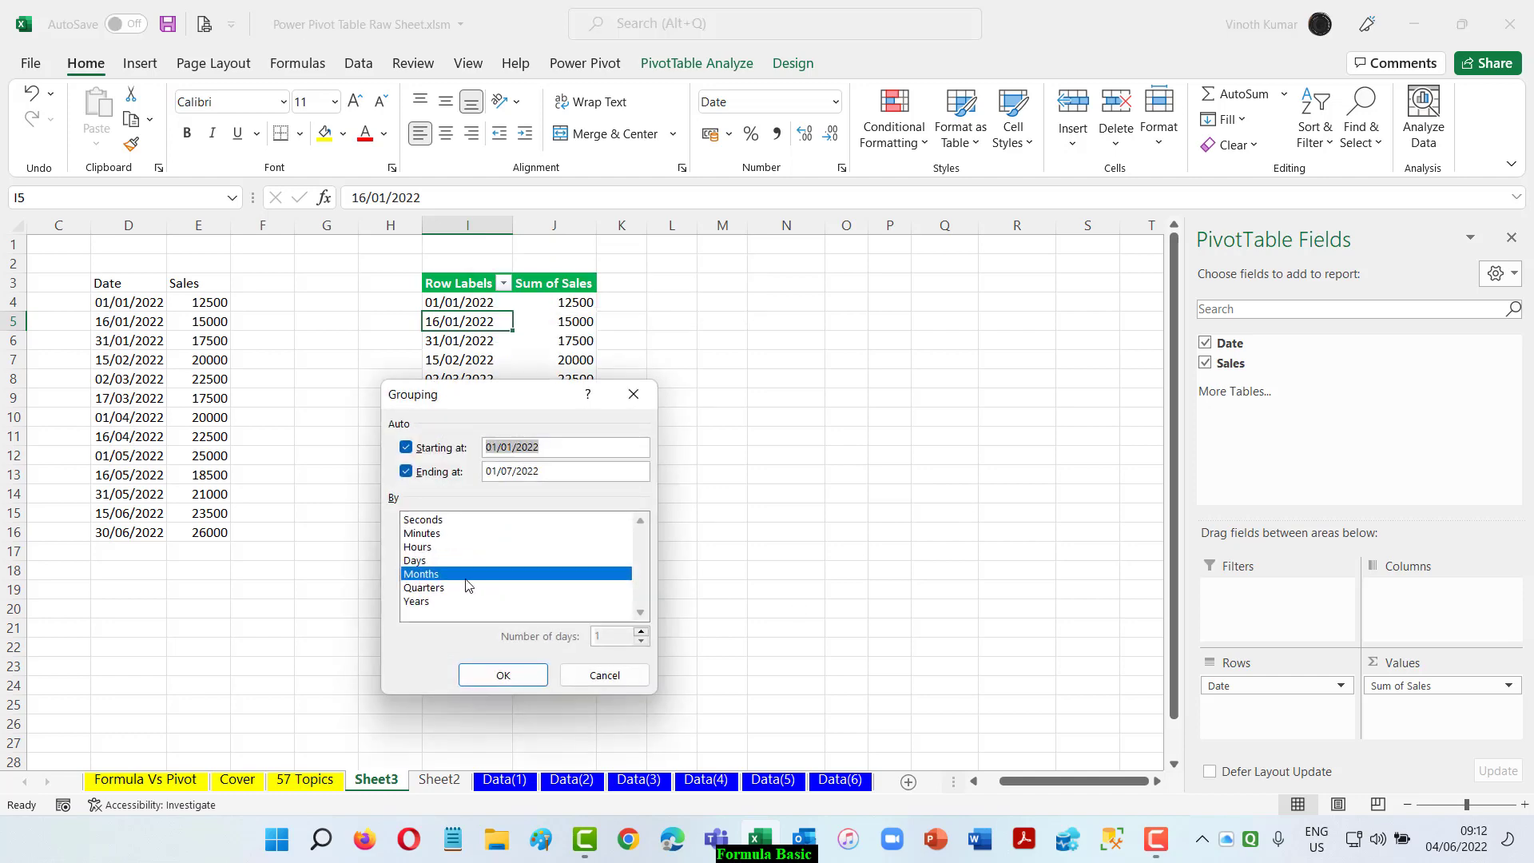
{"action": "left_click", "coordinate": [412, 562]}
{"action": "left_click", "coordinate": [503, 675]}
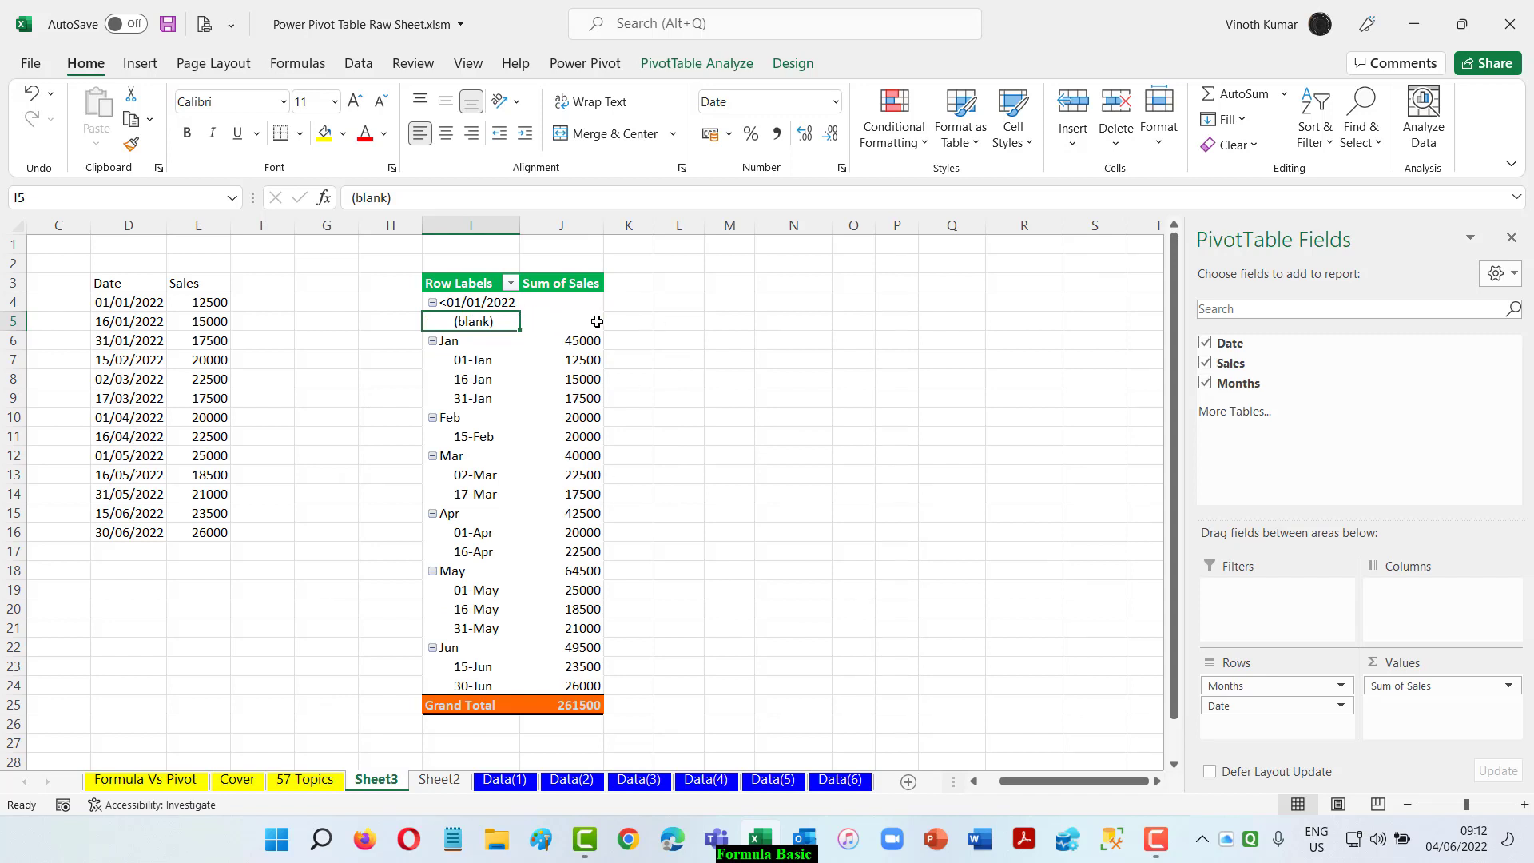
{"action": "mouse_move", "coordinate": [597, 321]}
{"action": "left_click", "coordinate": [510, 282]}
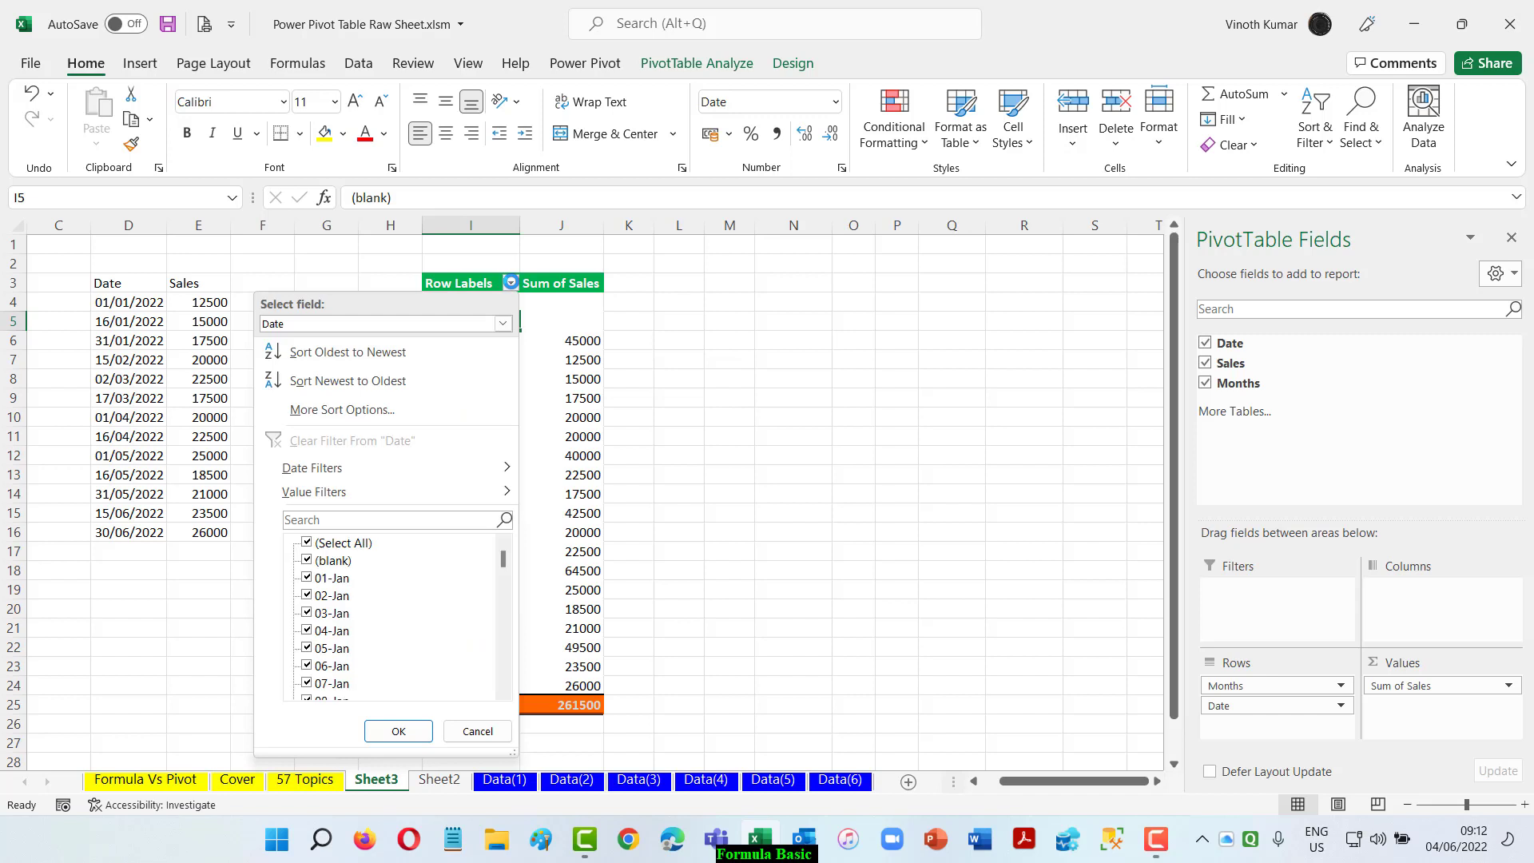
{"action": "left_click", "coordinate": [307, 561]}
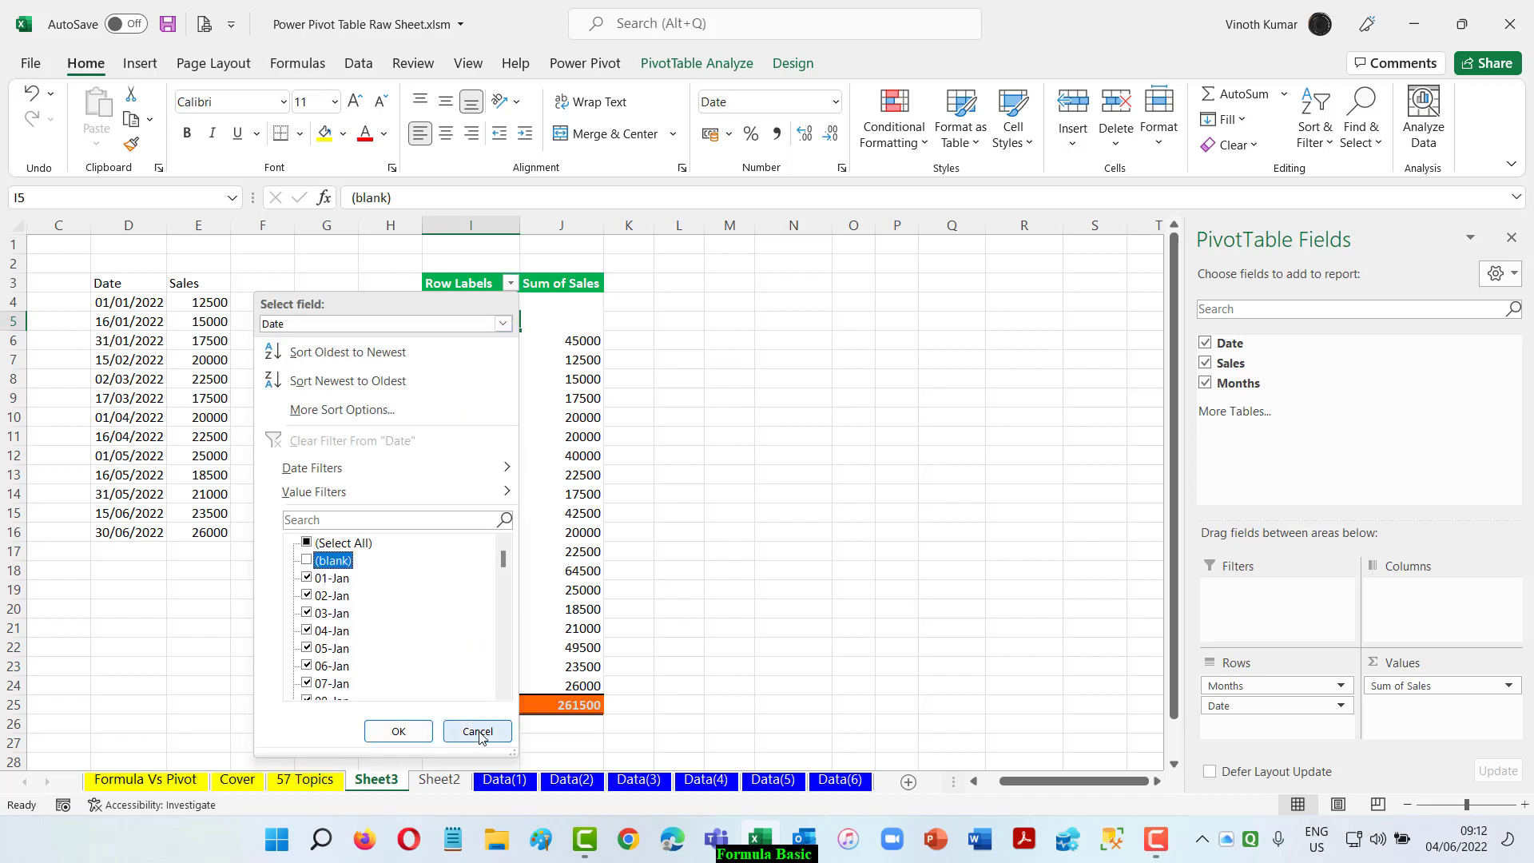
{"action": "left_click", "coordinate": [897, 455]}
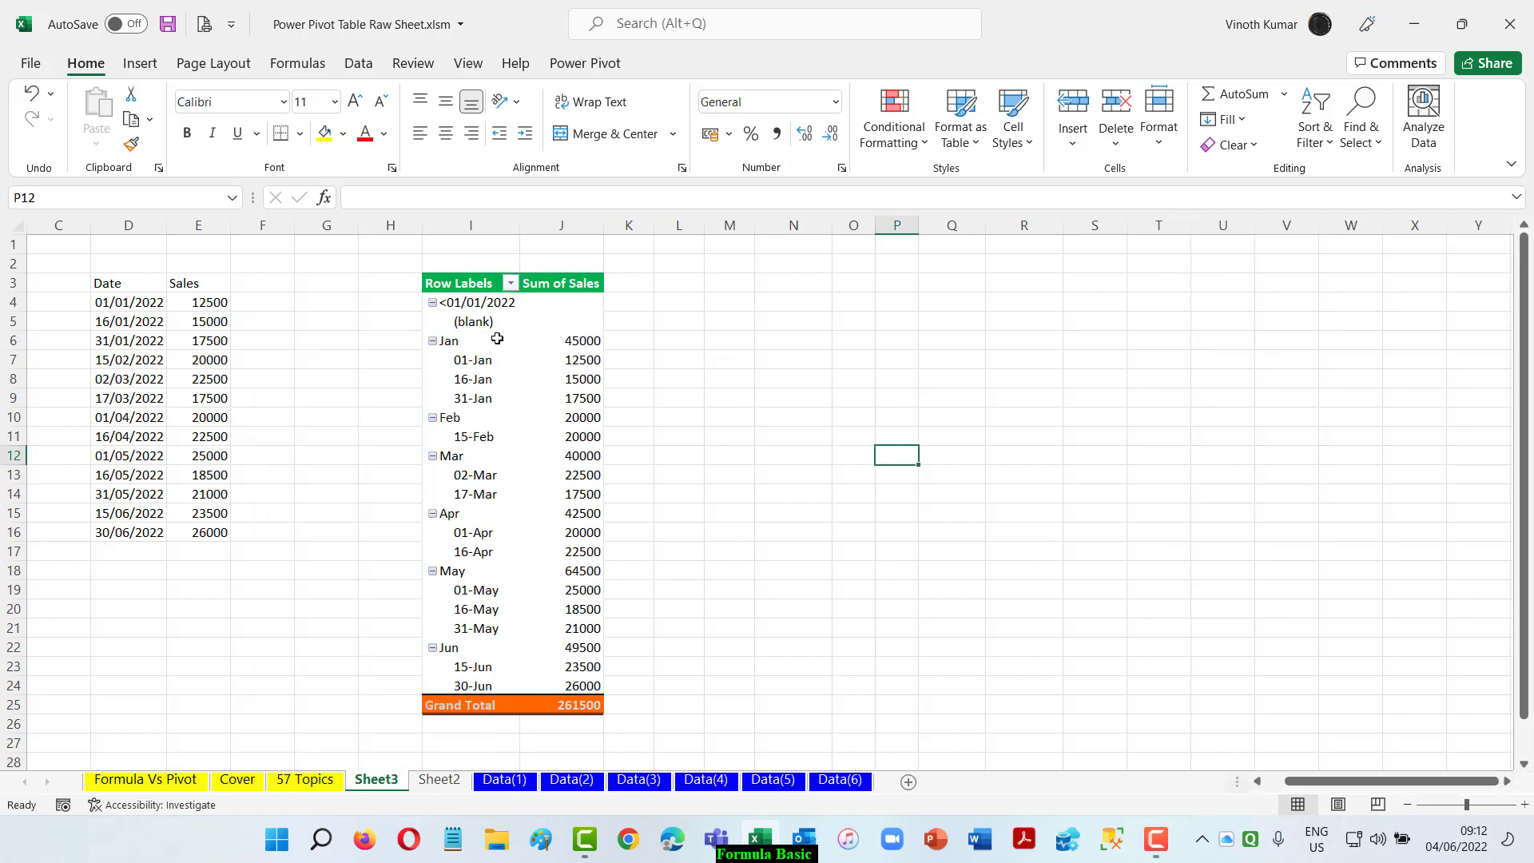
Change the PivotTable's data source to Sheet3!$D$3:$E$16, leaving out the empty rows
{"action": "left_click", "coordinate": [488, 304]}
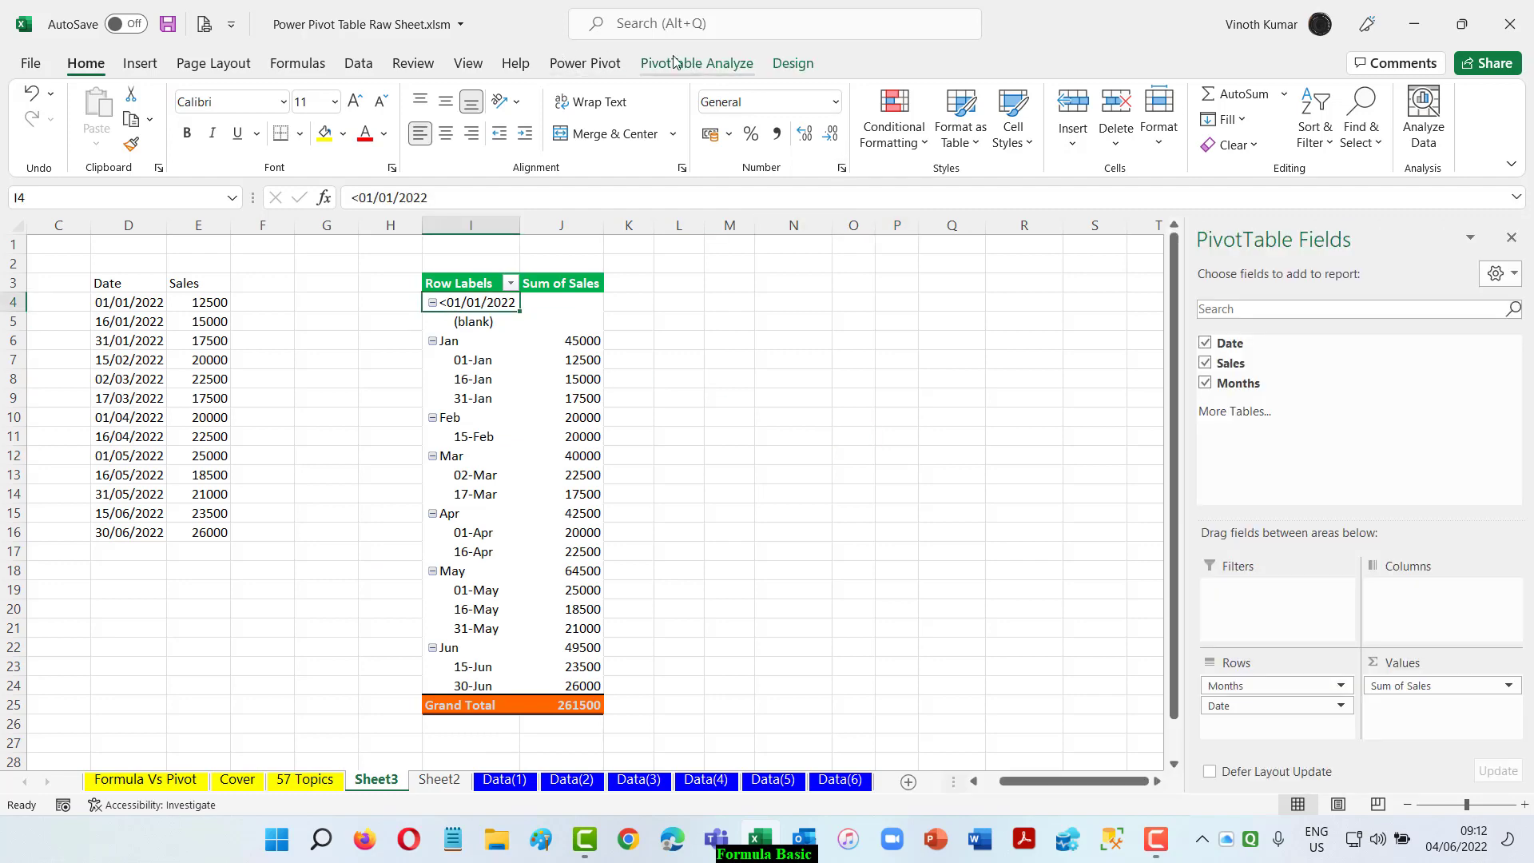
{"action": "left_click", "coordinate": [697, 64]}
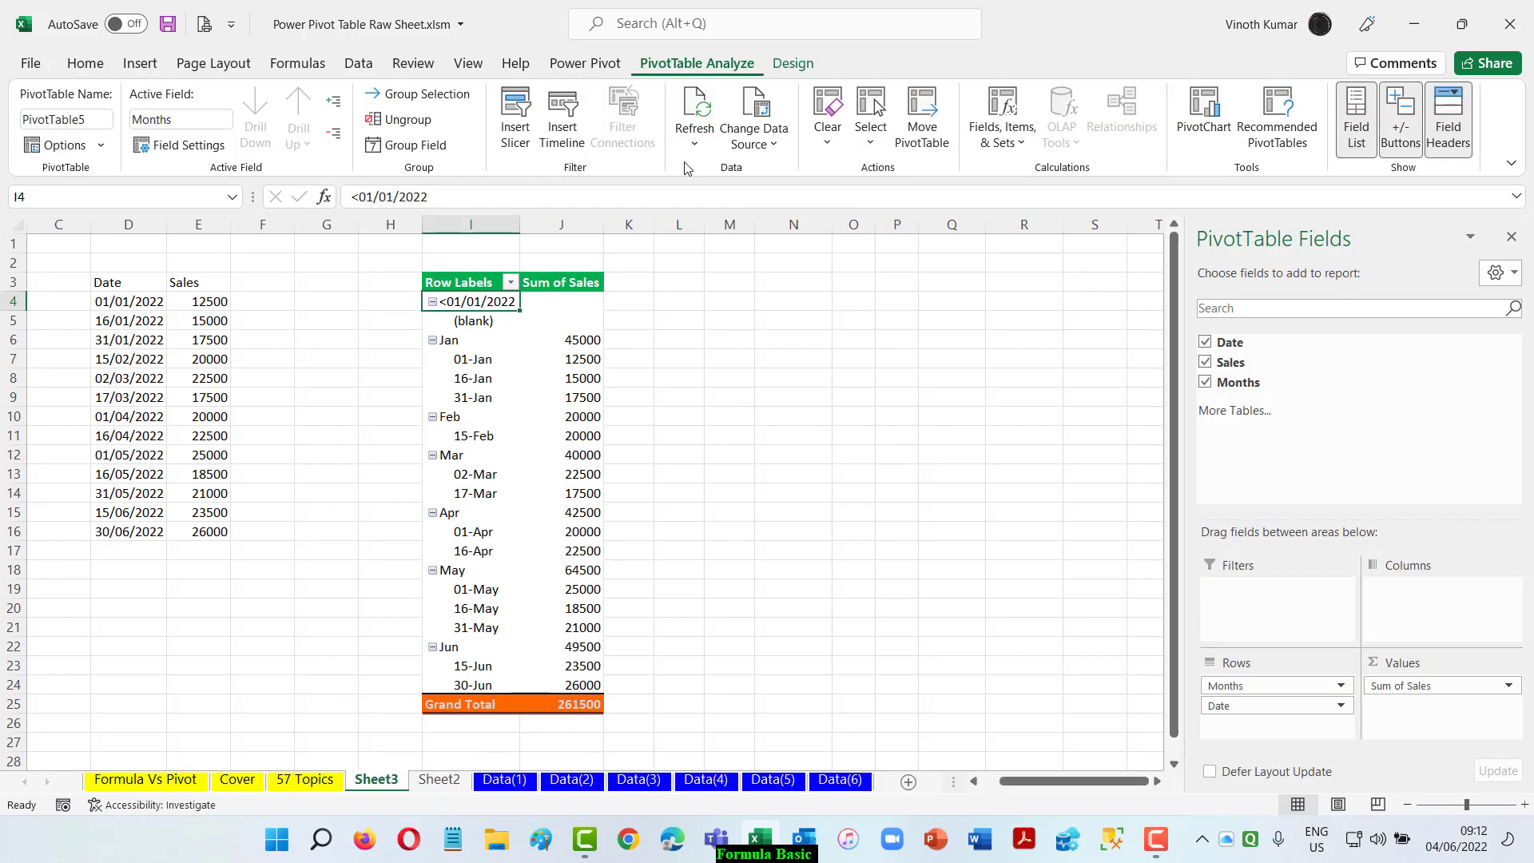
{"action": "left_click", "coordinate": [755, 148]}
{"action": "left_click", "coordinate": [793, 178]}
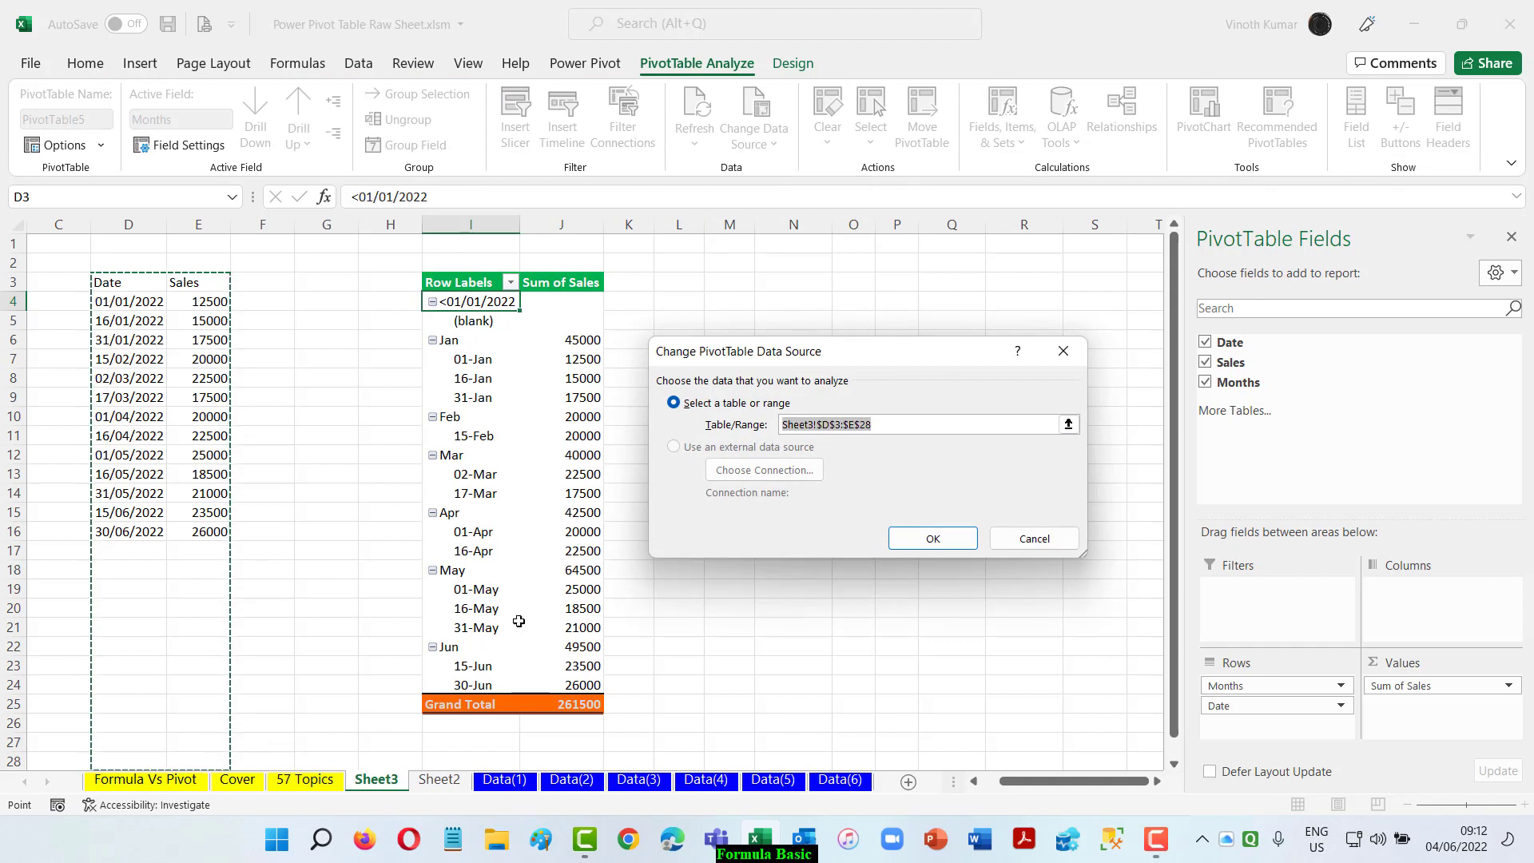
{"action": "scroll", "coordinate": [360, 595], "scroll_direction": "down", "scroll_amount": 1}
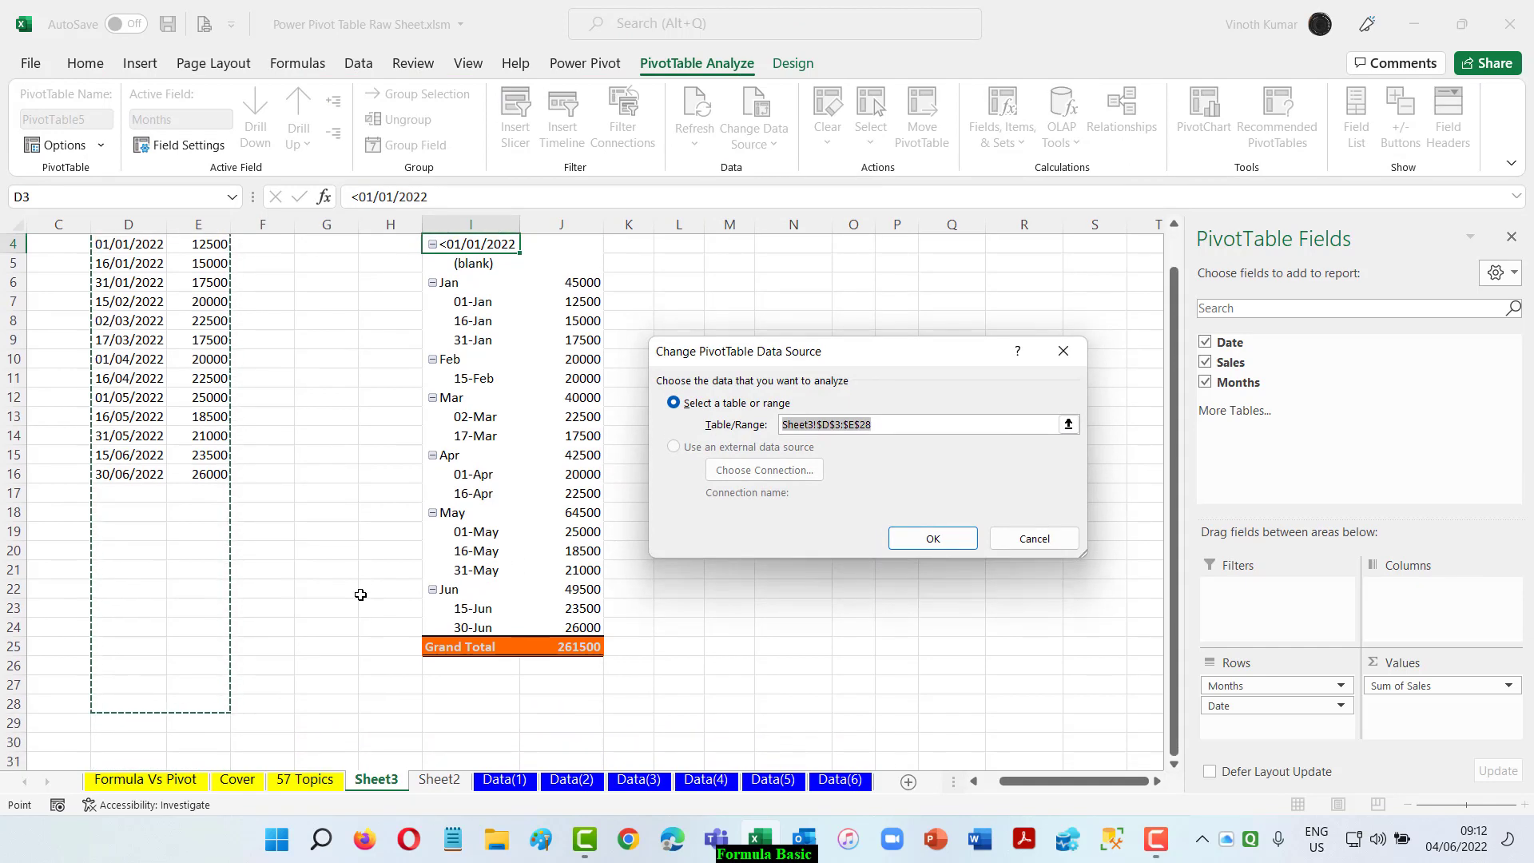
{"action": "scroll", "coordinate": [360, 595], "scroll_direction": "up", "scroll_amount": 1}
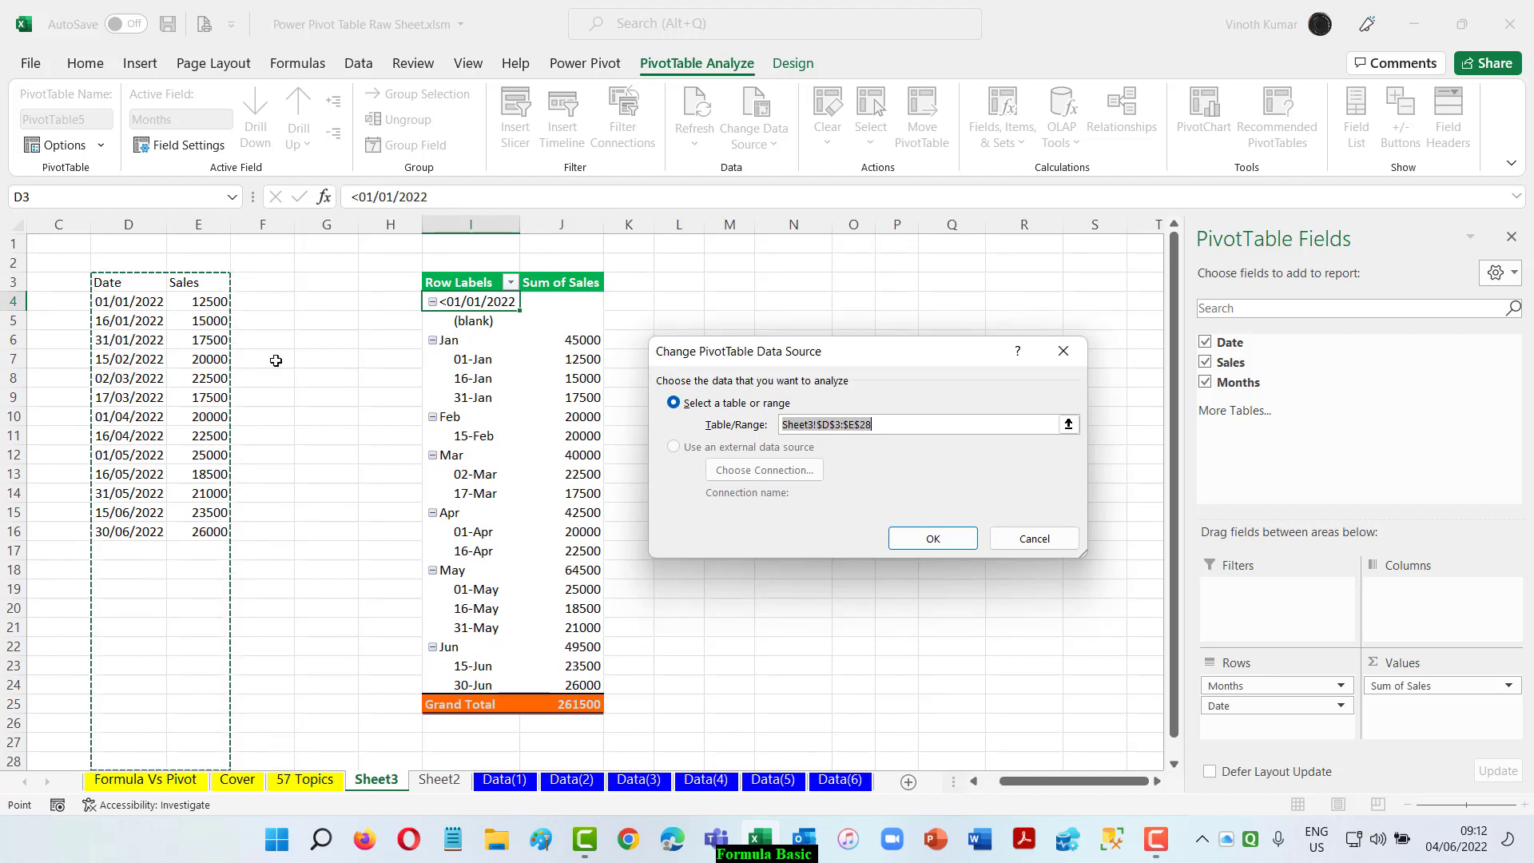
{"action": "left_click_drag", "start_coordinate": [113, 284], "coordinate": [198, 525]}
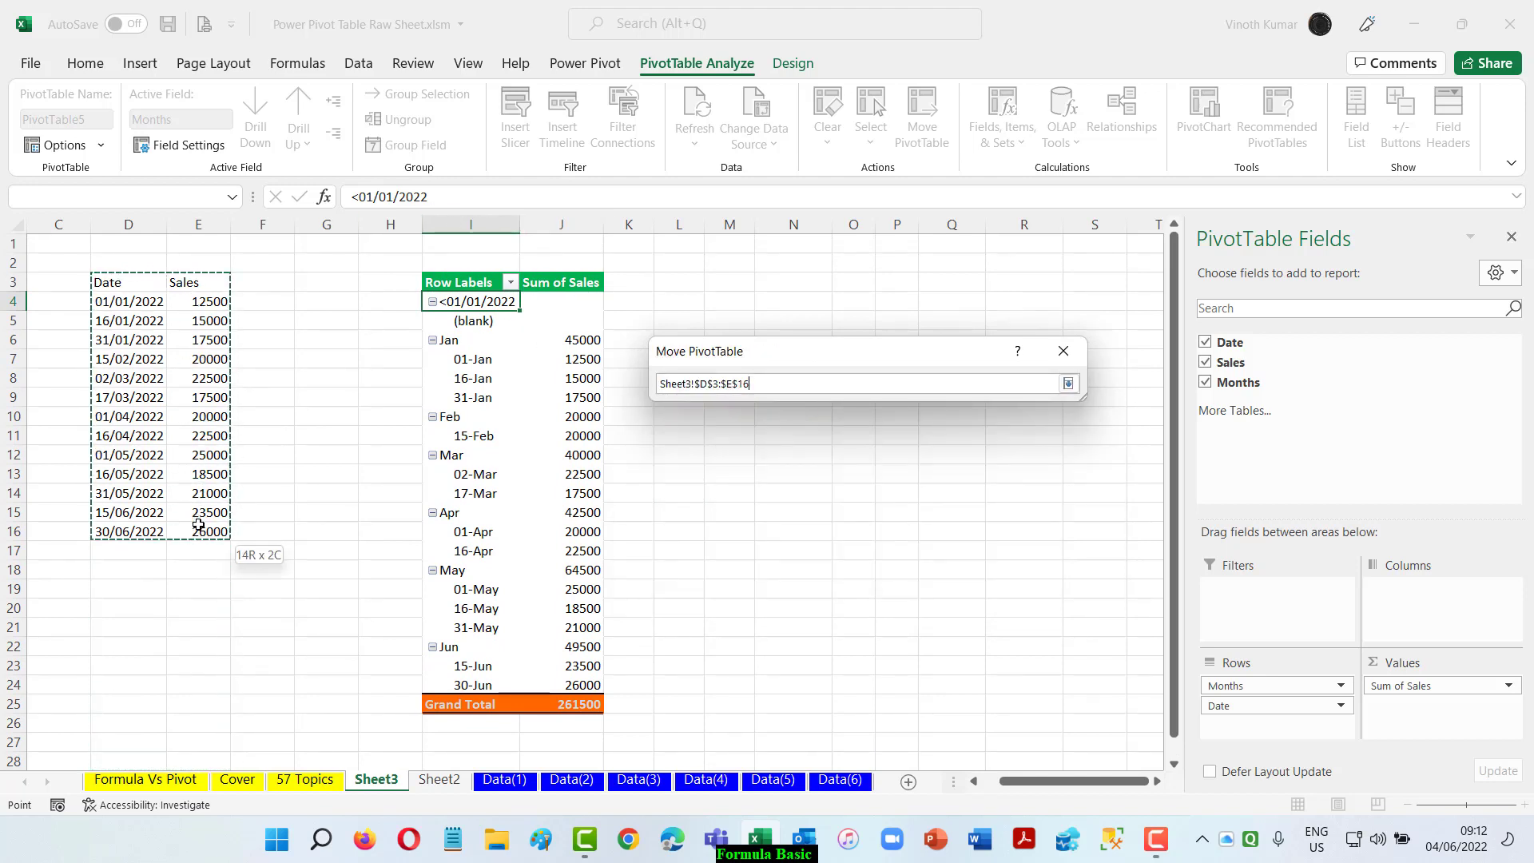
{"action": "left_click", "coordinate": [934, 540]}
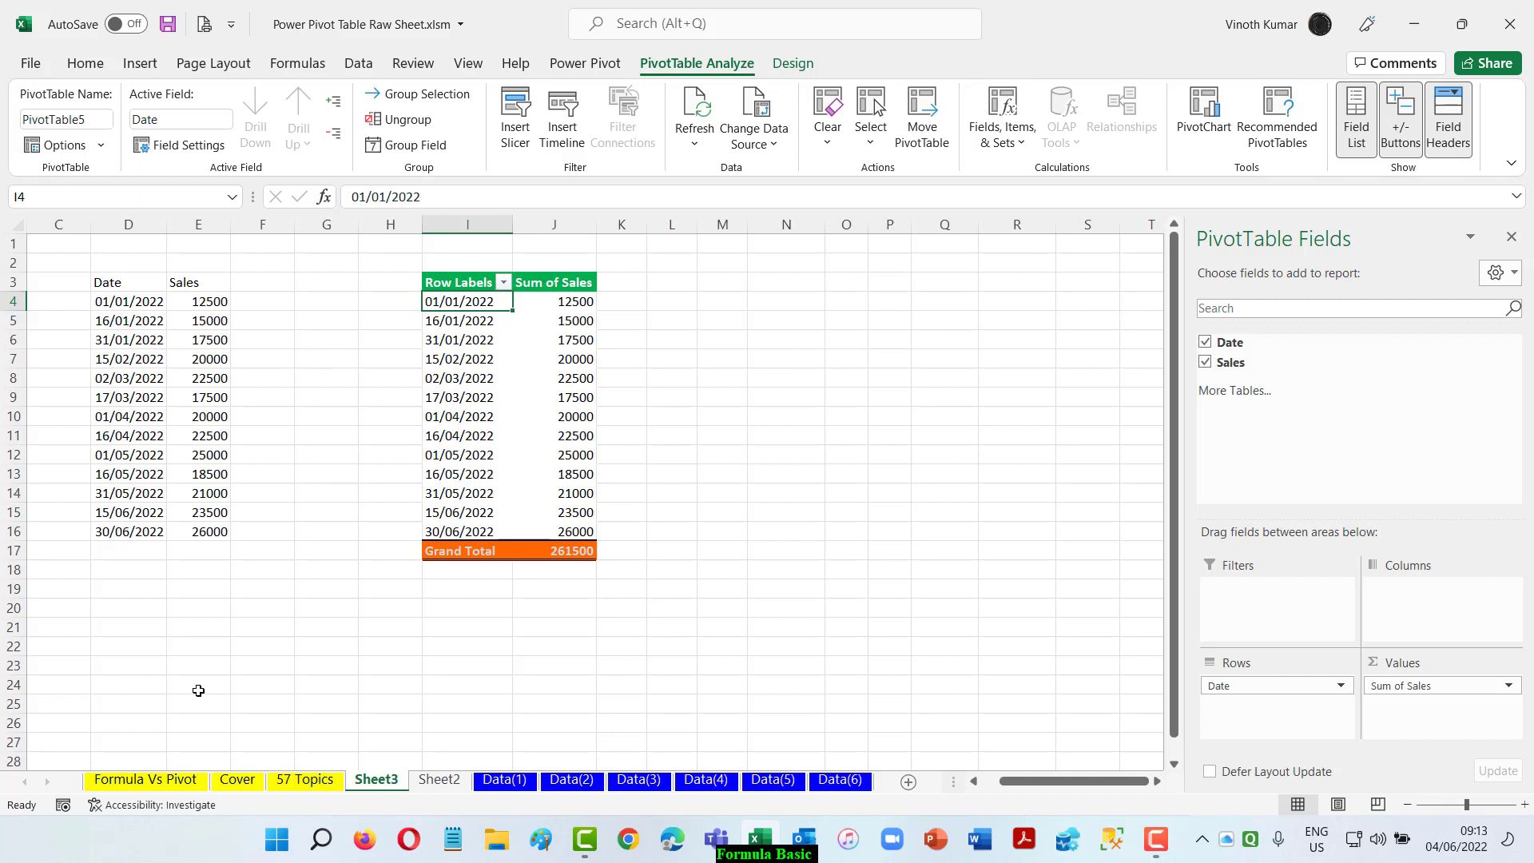
Group the PivotTable dates by days and months, and remove the Date field from the report
{"action": "right_click", "coordinate": [456, 305]}
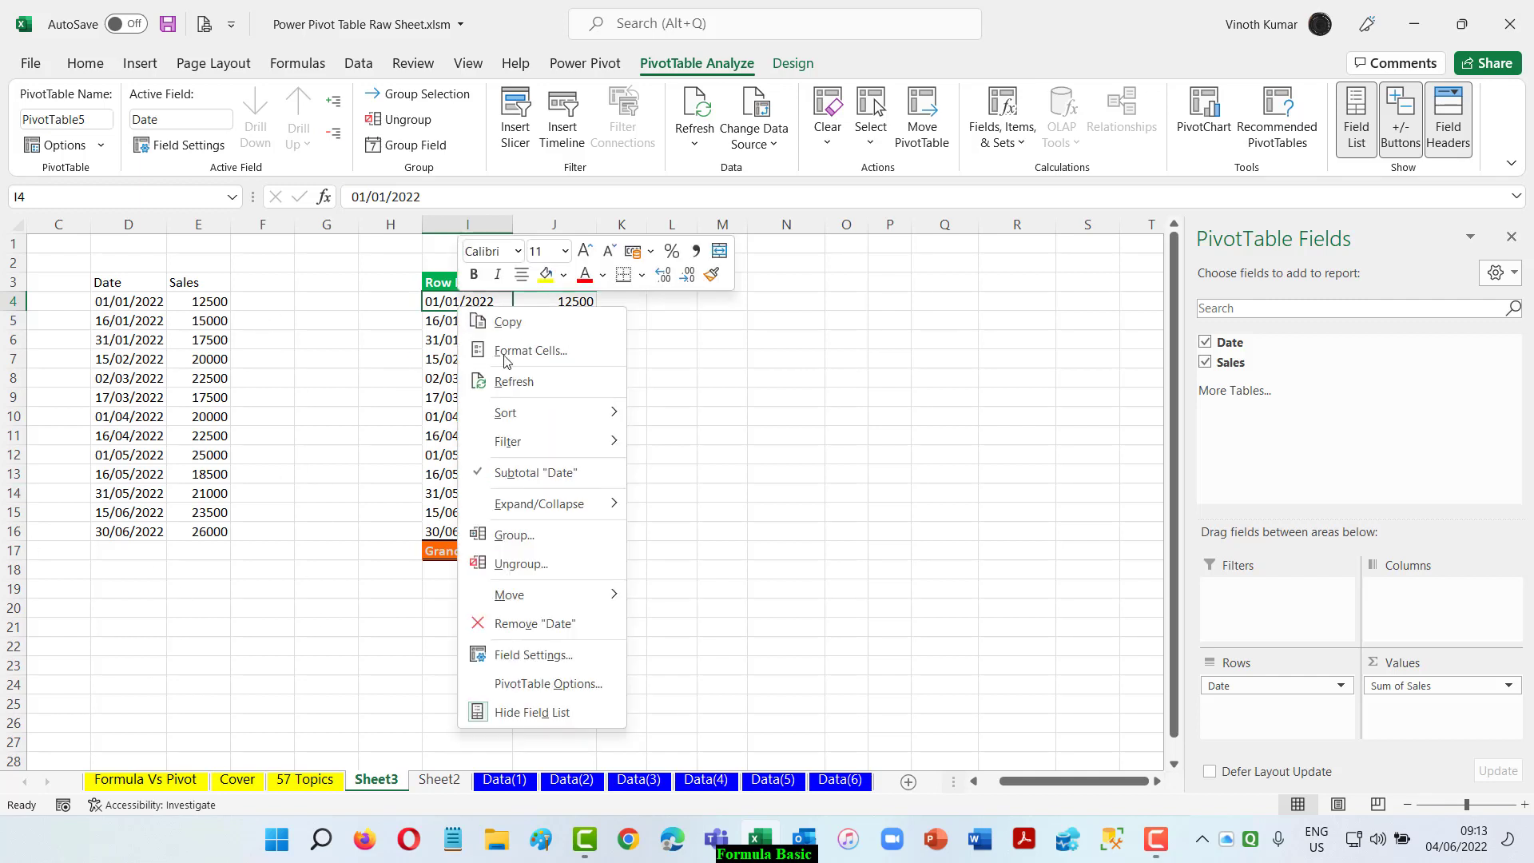
{"action": "left_click", "coordinate": [486, 534]}
{"action": "left_click", "coordinate": [399, 543]}
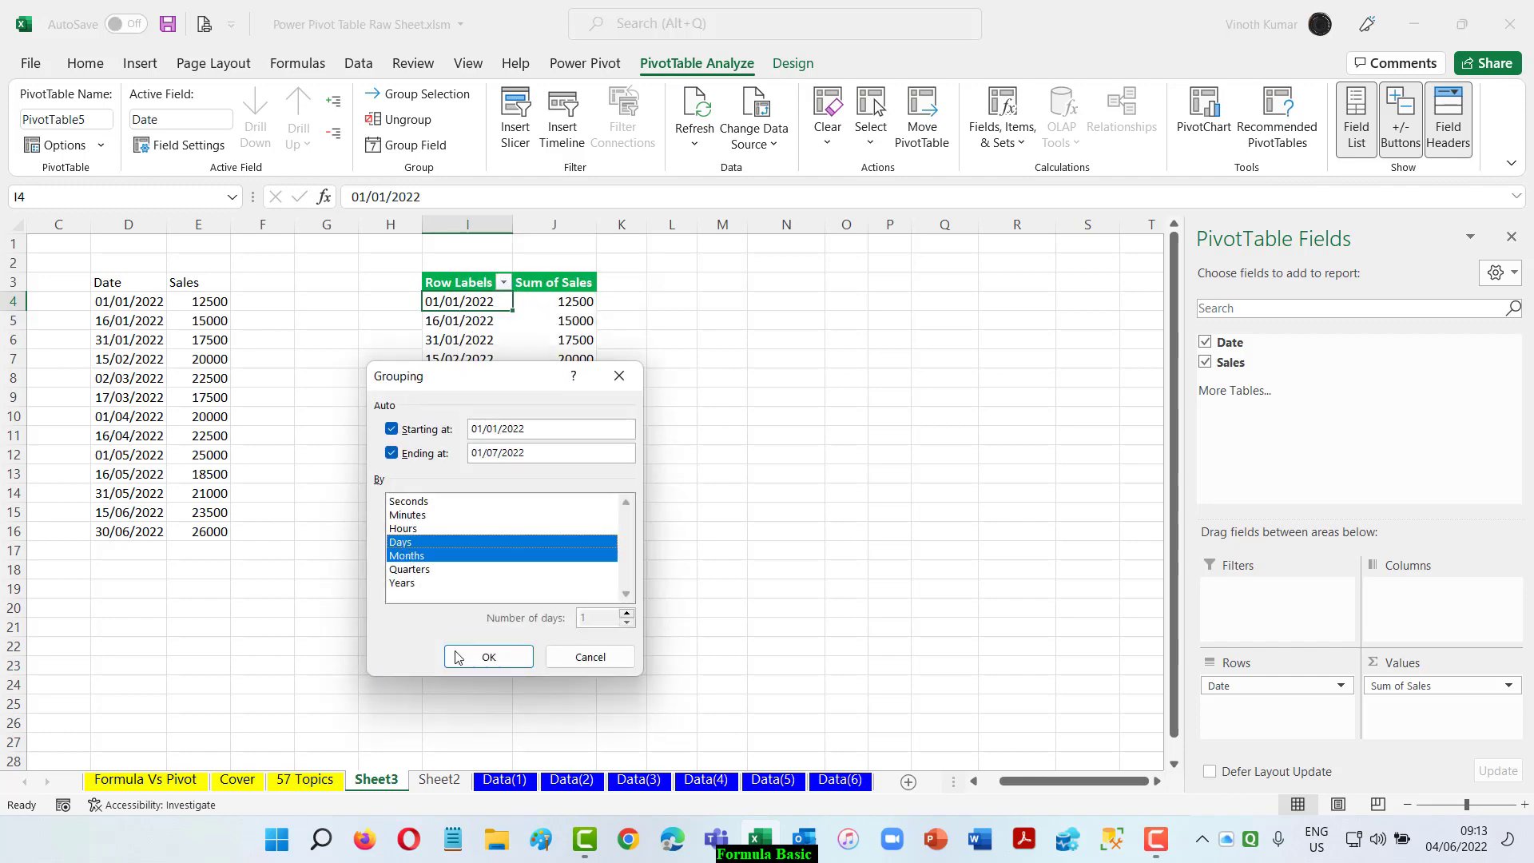
{"action": "left_click", "coordinate": [489, 657]}
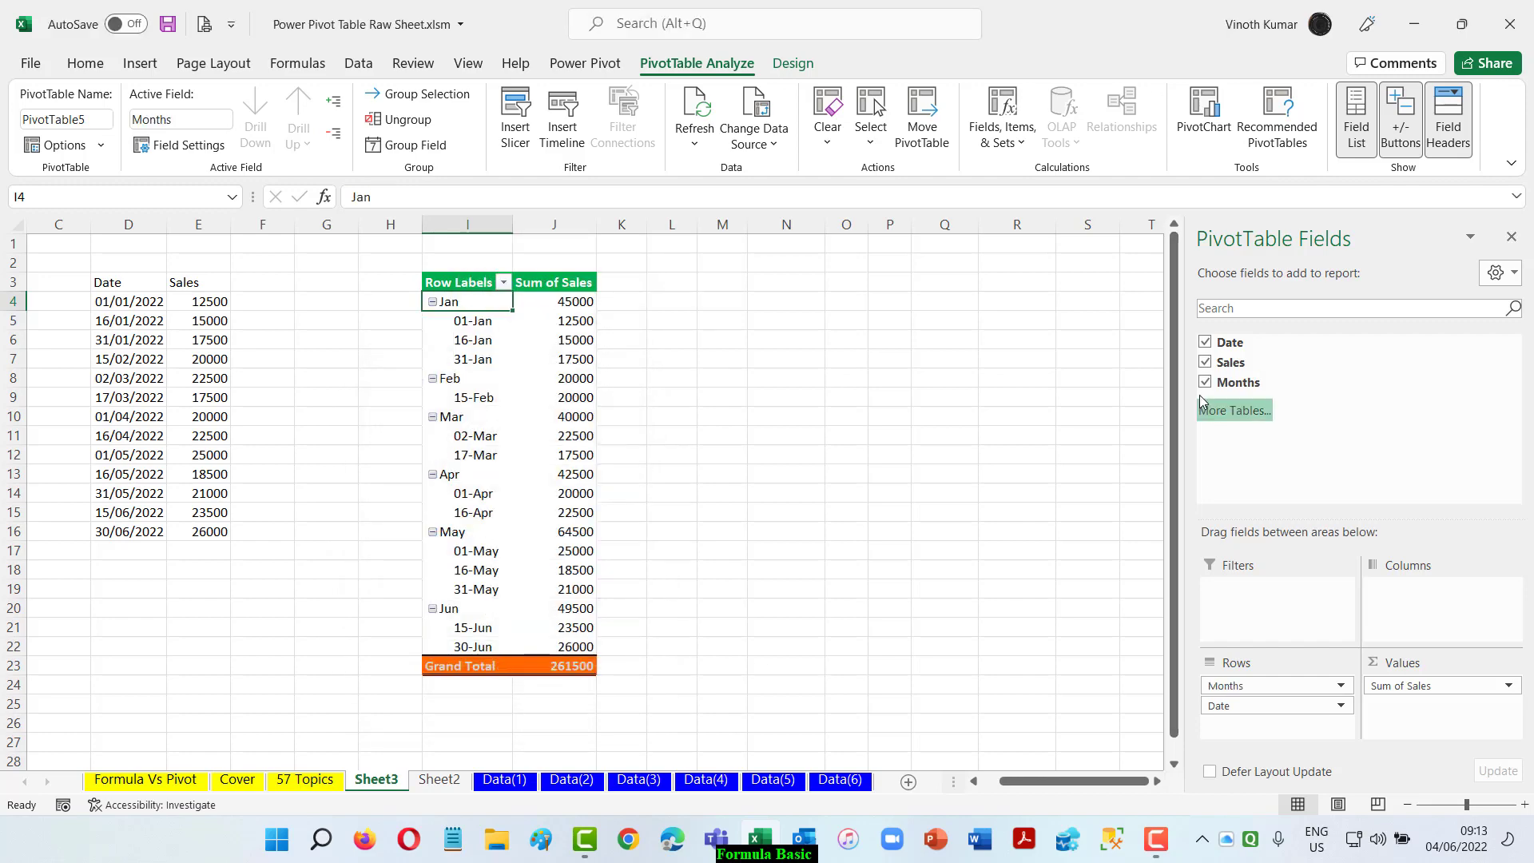
{"action": "left_click", "coordinate": [1206, 342]}
{"action": "left_click", "coordinate": [917, 377]}
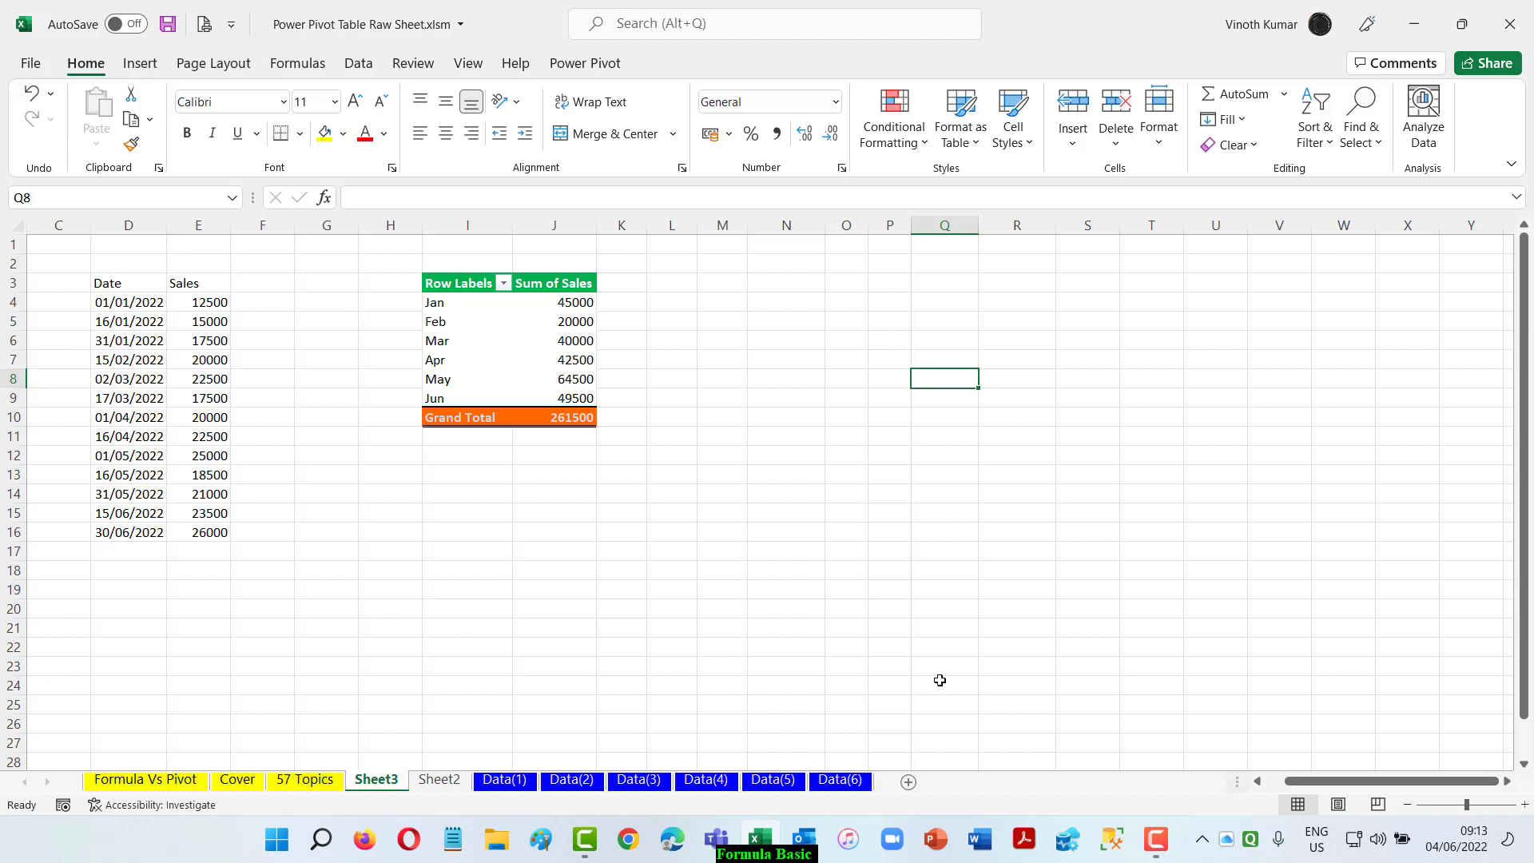
Copy the Date and Sales data in D3:E16 to cell D3 of a new sheet and autofit its date column
{"action": "left_click_drag", "start_coordinate": [103, 287], "coordinate": [192, 525]}
{"action": "key", "text": "ctrl+c"}
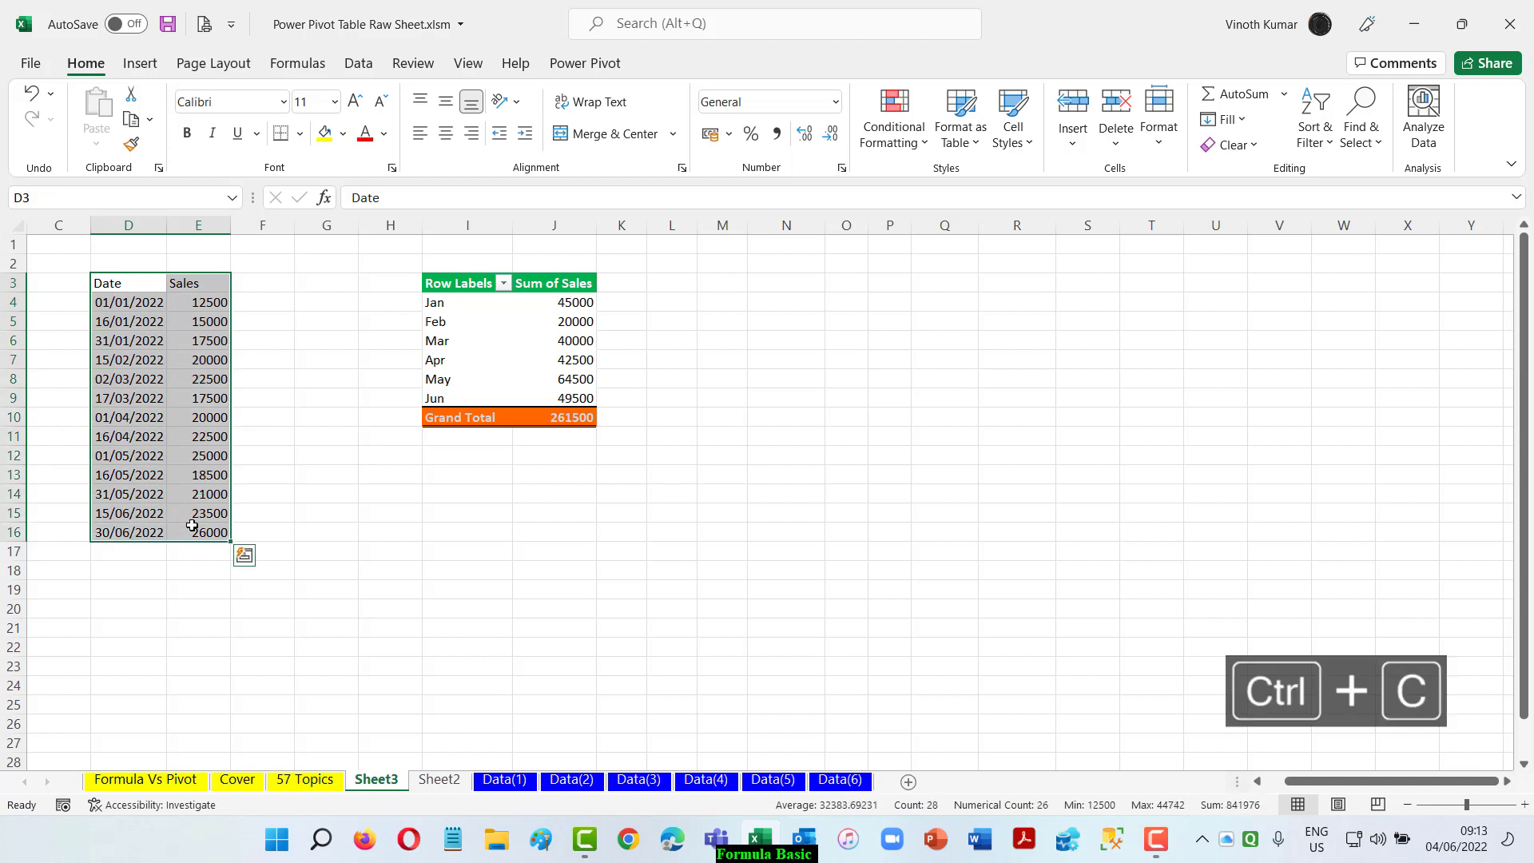
{"action": "left_click", "coordinate": [910, 783]}
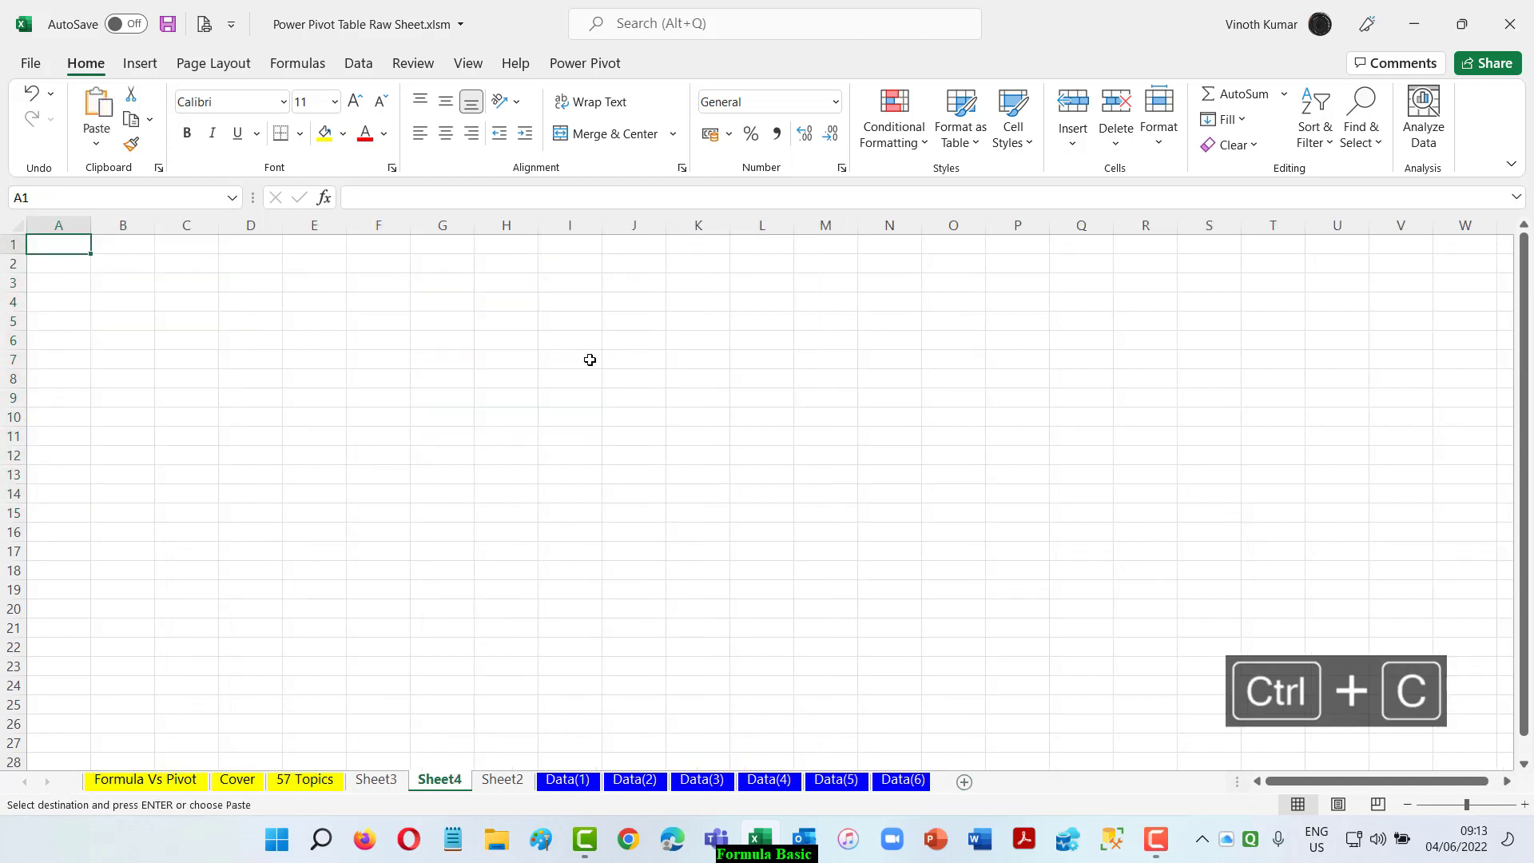
{"action": "left_click", "coordinate": [231, 285]}
{"action": "key", "text": "ctrl+v"}
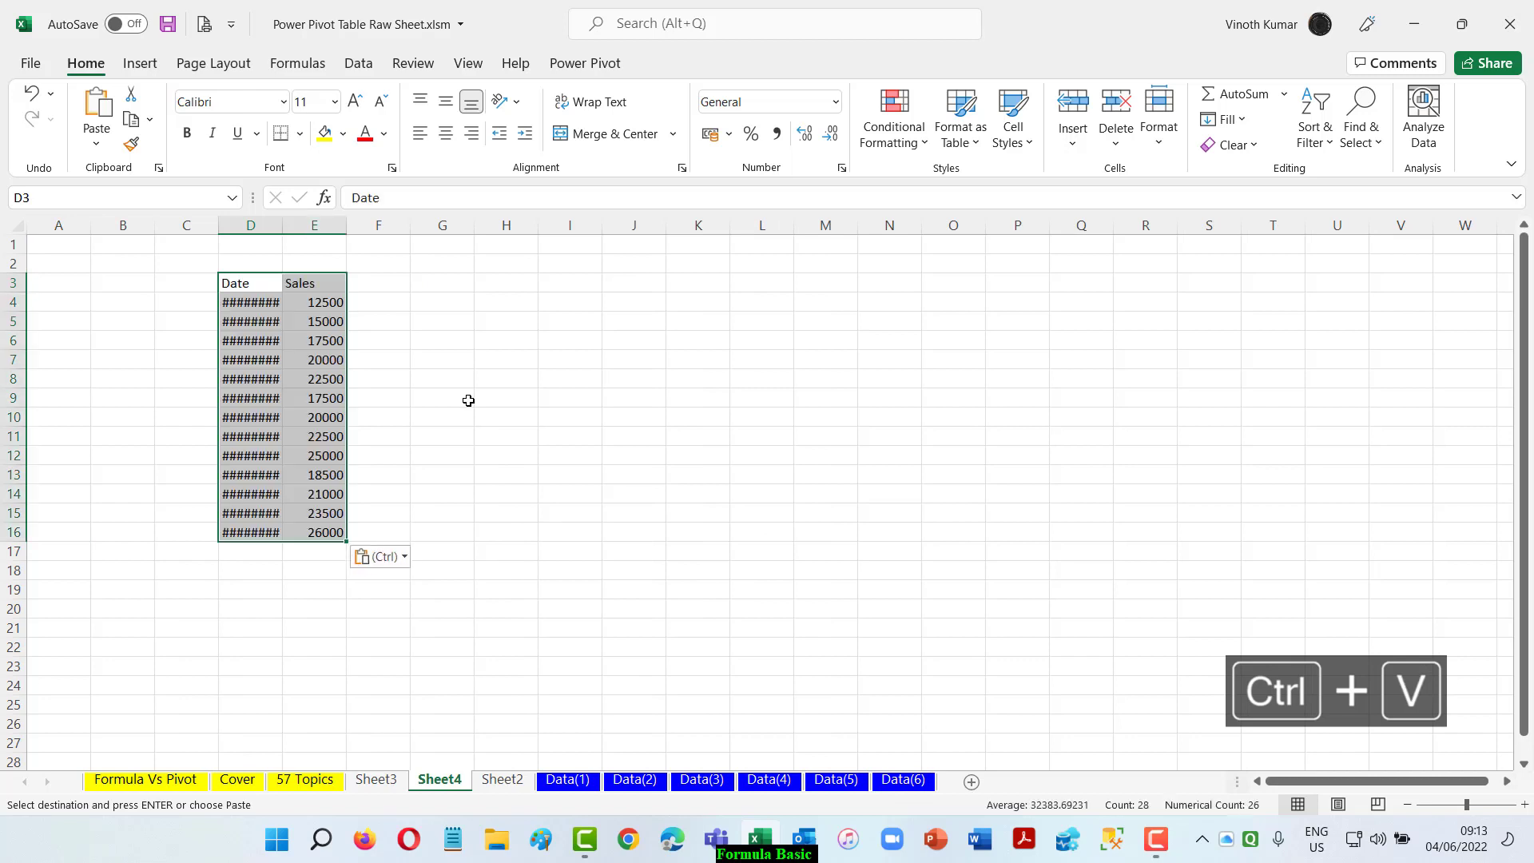
{"action": "double_click", "coordinate": [284, 226]}
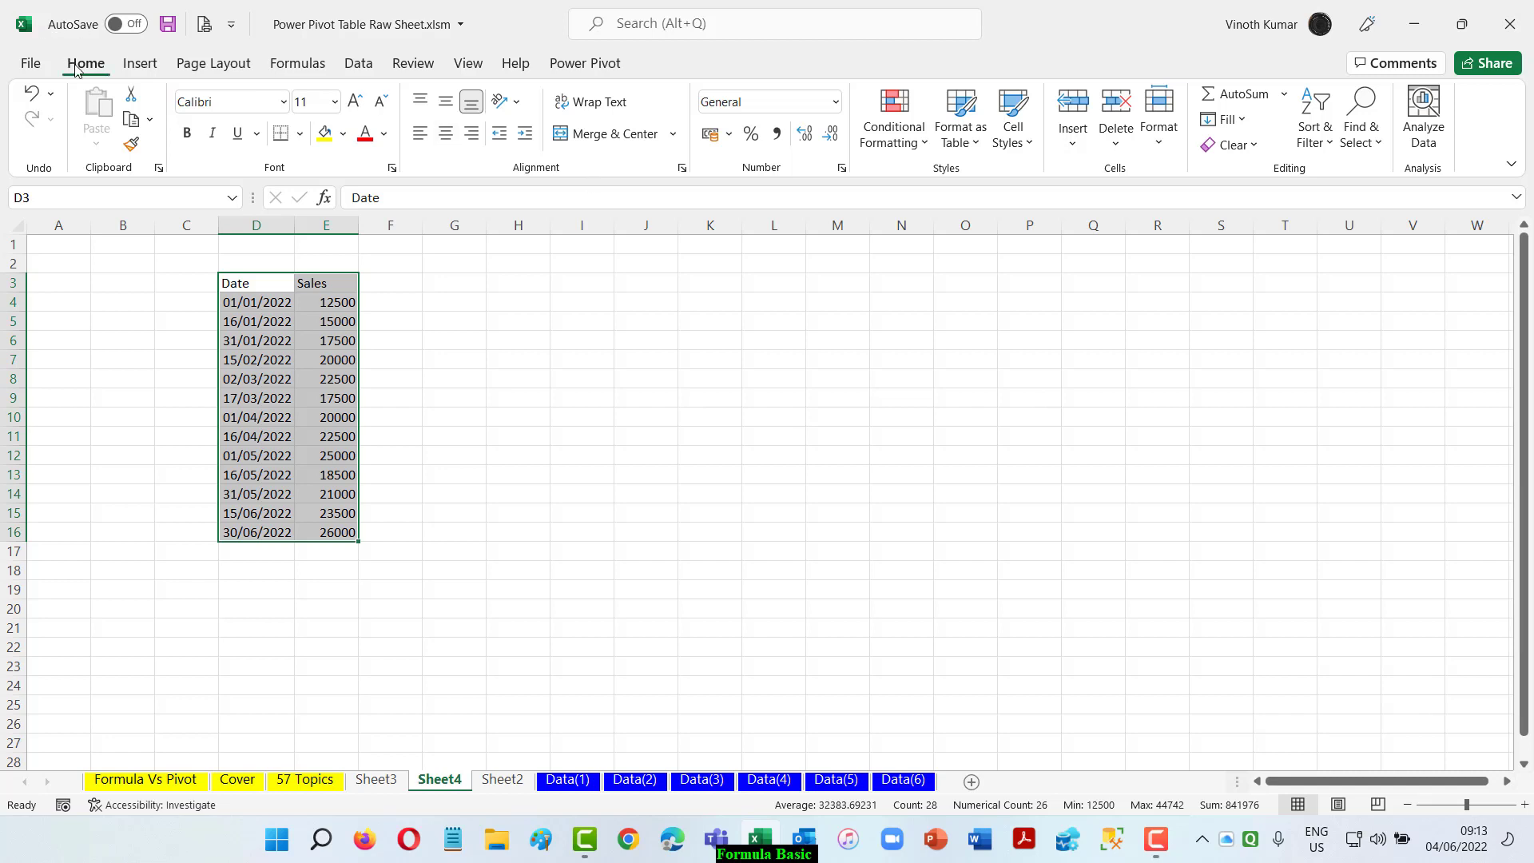
Convert the range D3:E16 into a table with headers and name it TableForm
{"action": "left_click", "coordinate": [130, 64]}
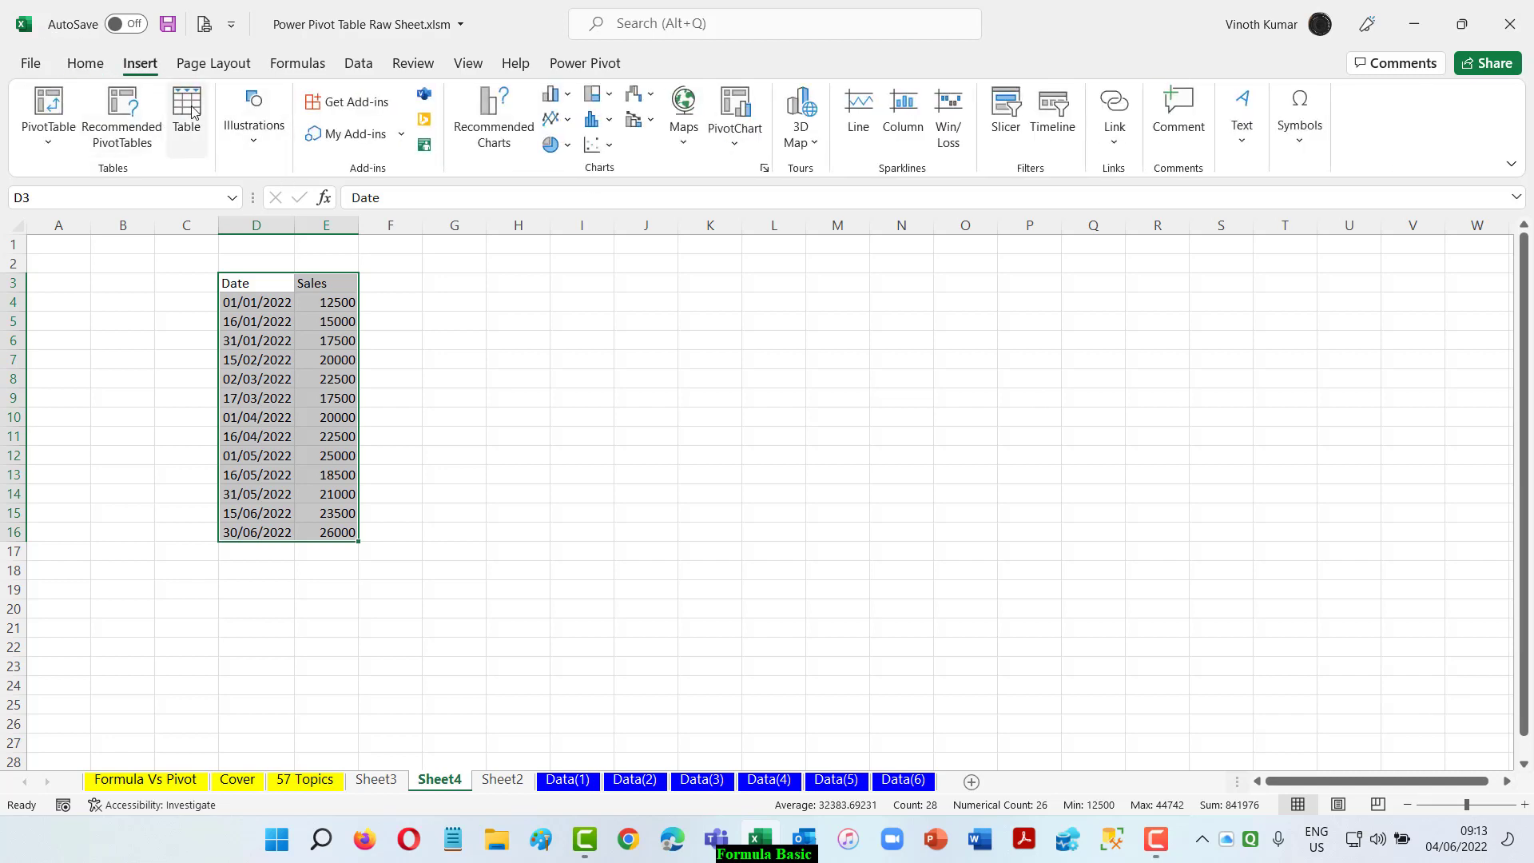
{"action": "left_click", "coordinate": [191, 110]}
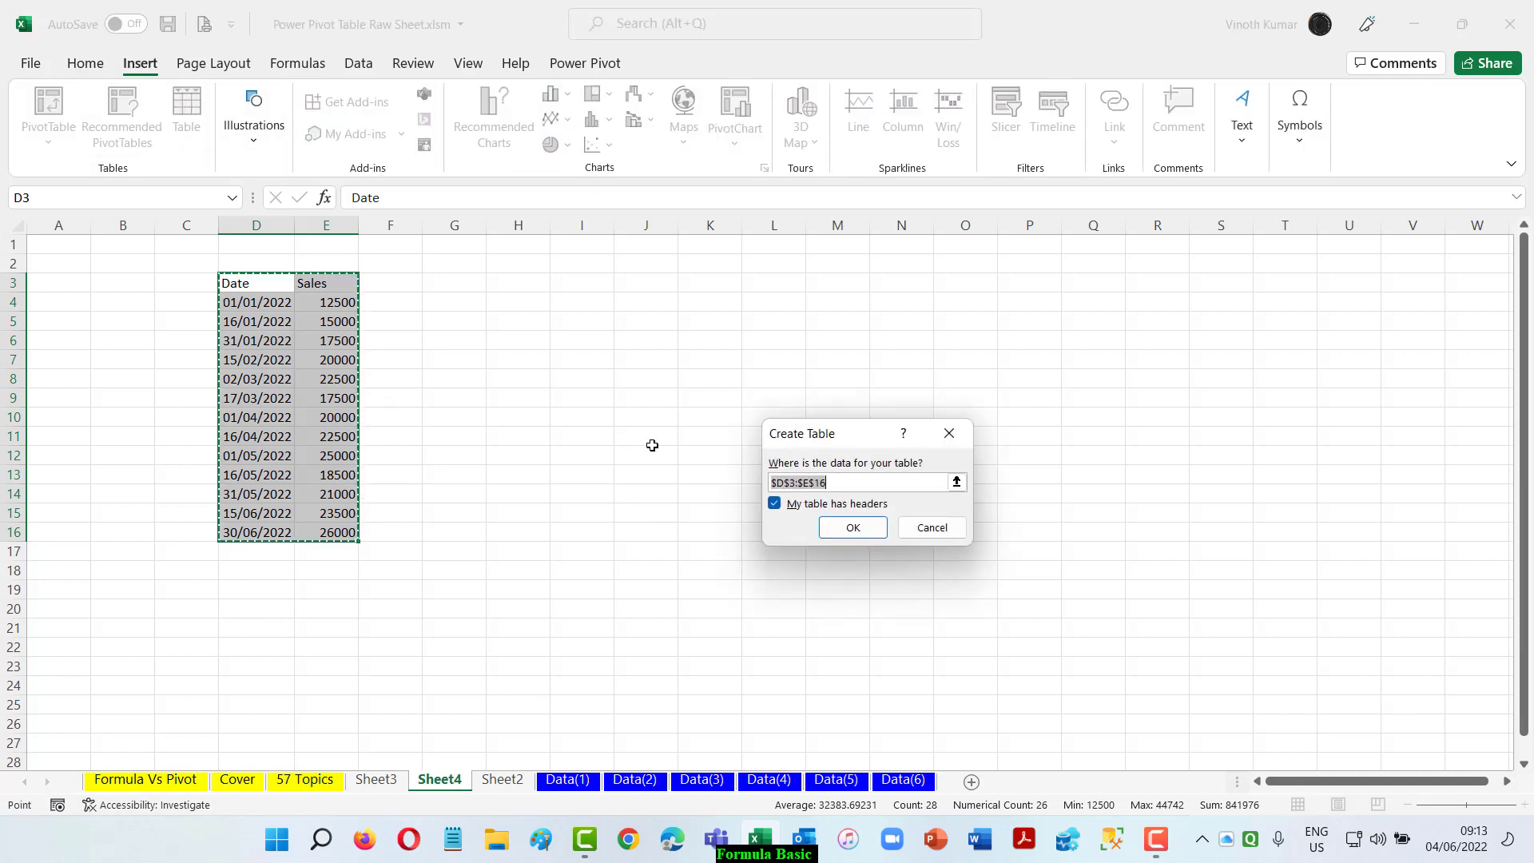
{"action": "left_click", "coordinate": [879, 533]}
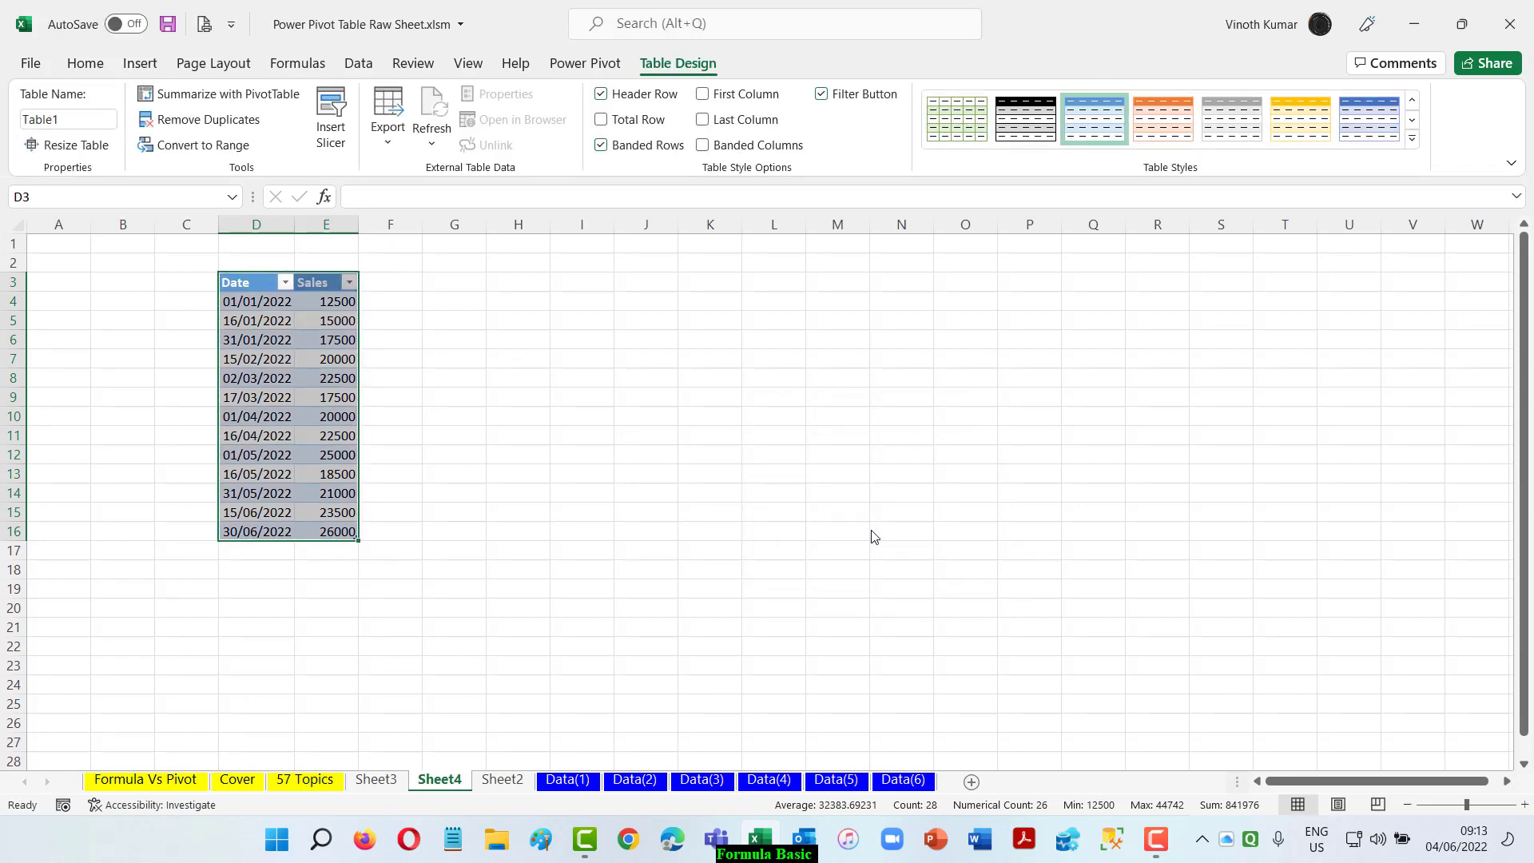
{"action": "left_click", "coordinate": [88, 121]}
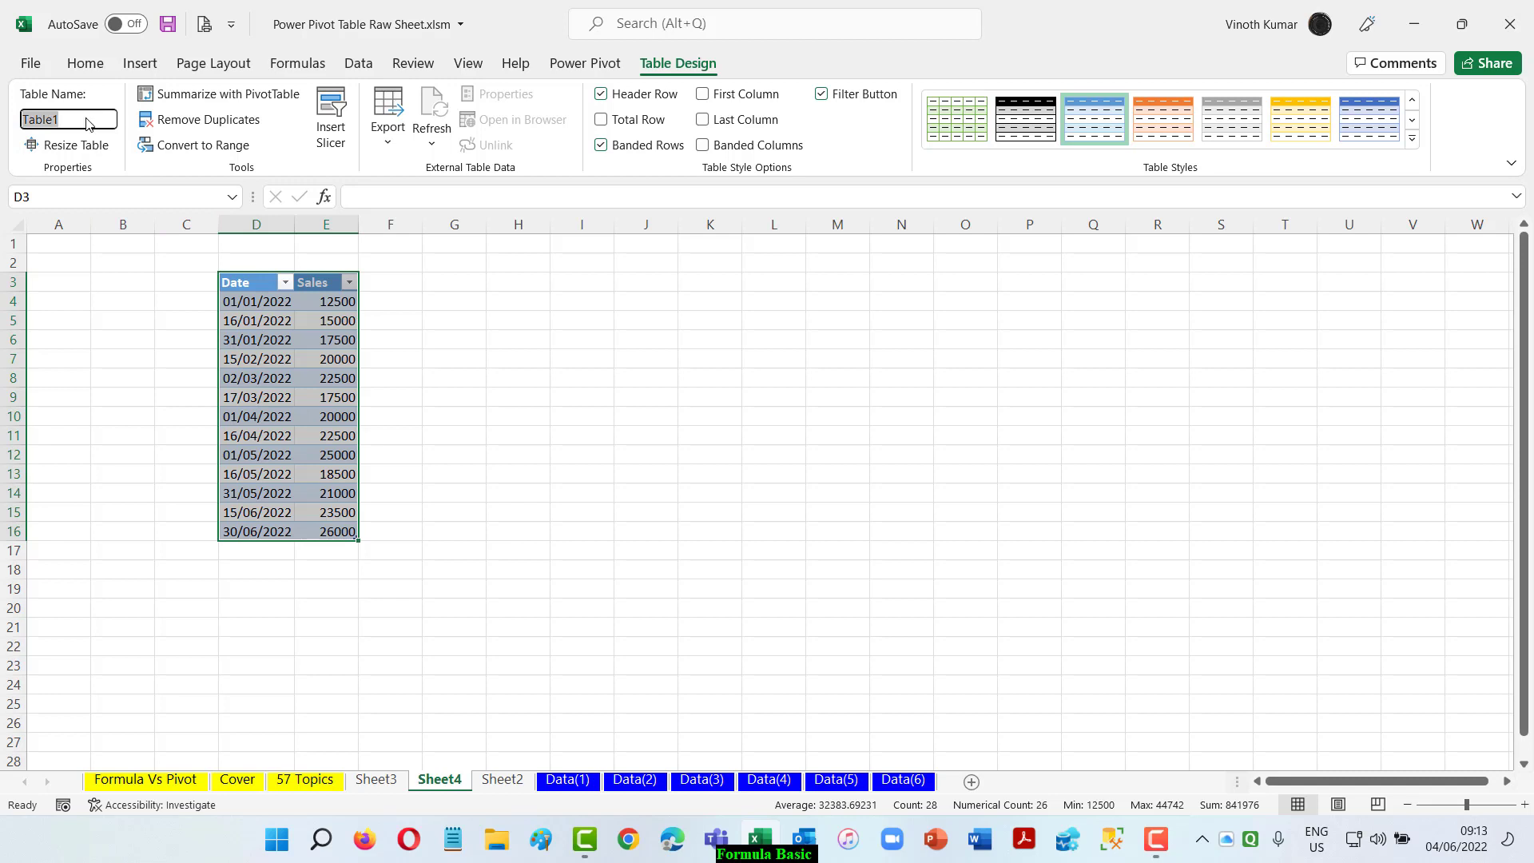
{"action": "key", "text": "BackSpace"}
{"action": "key", "text": "Return"}
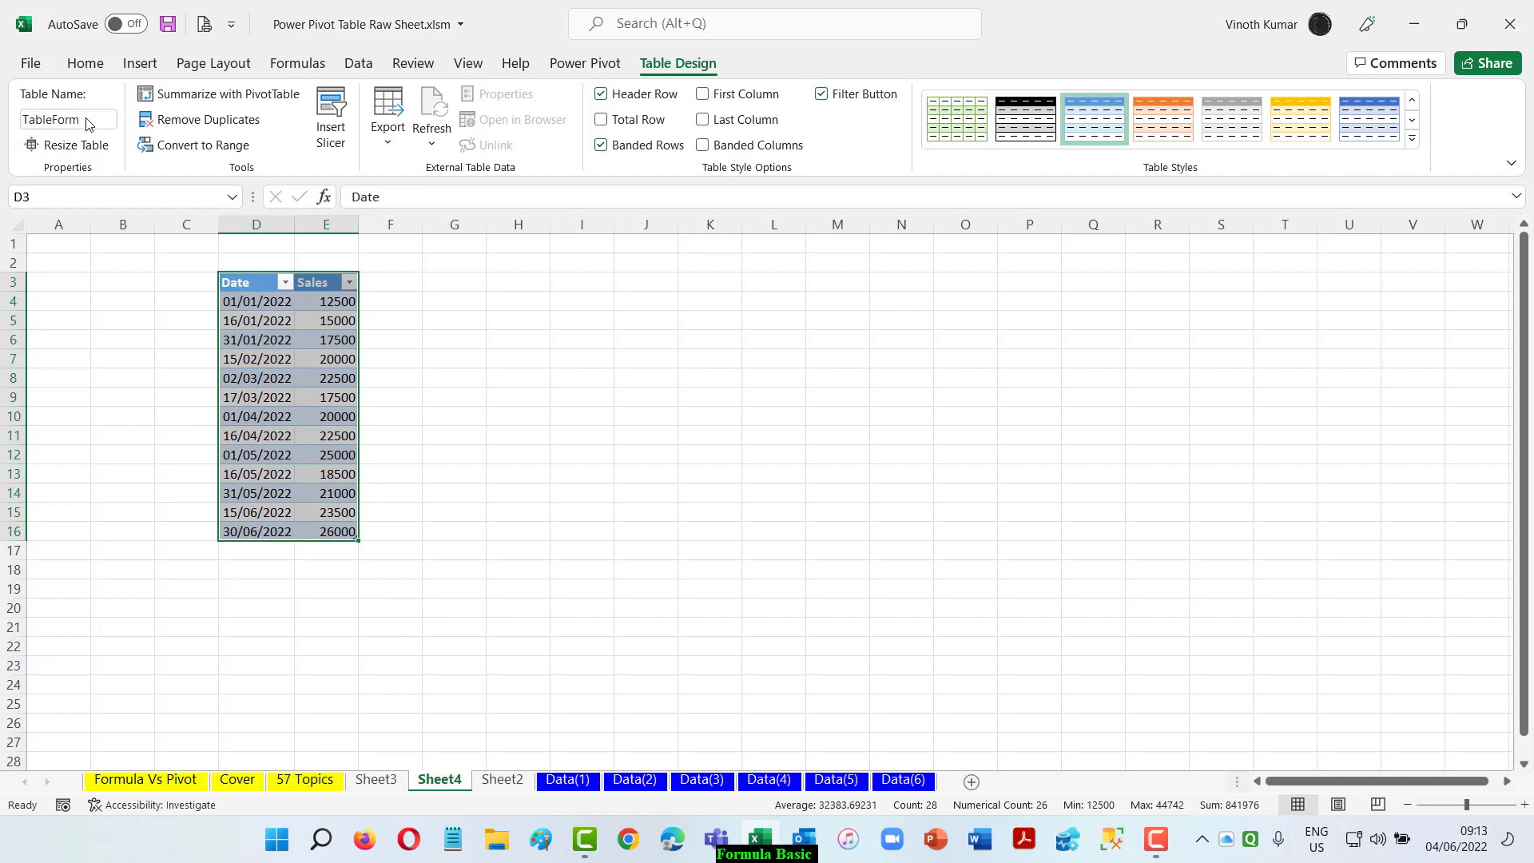
Create a PivotTable from TableForm in the existing worksheet at Sheet4!$I$3
{"action": "left_click", "coordinate": [254, 286]}
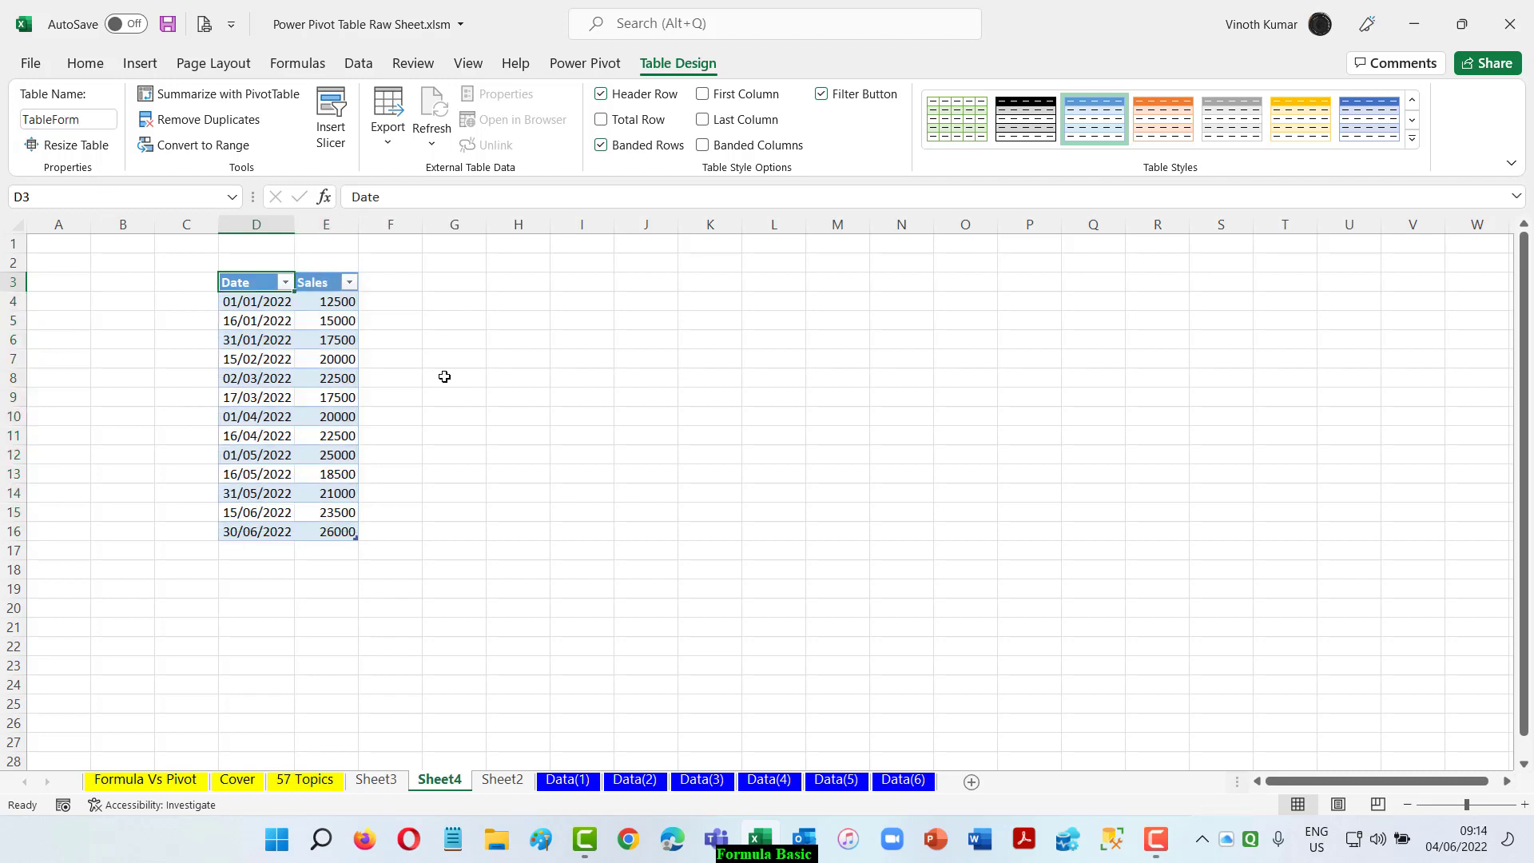
{"action": "left_click", "coordinate": [140, 63]}
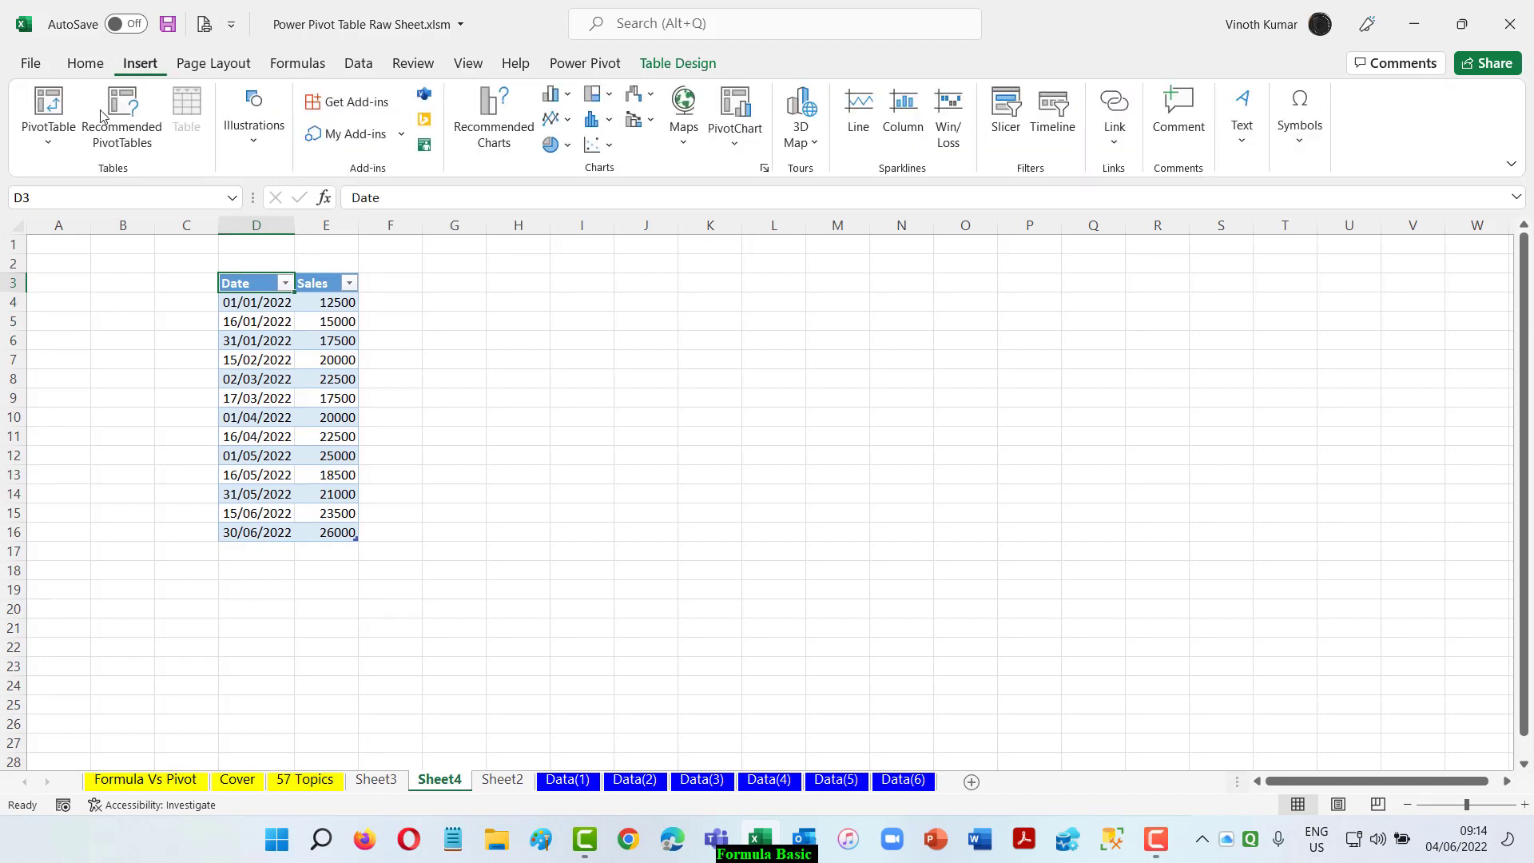
{"action": "left_click", "coordinate": [49, 104]}
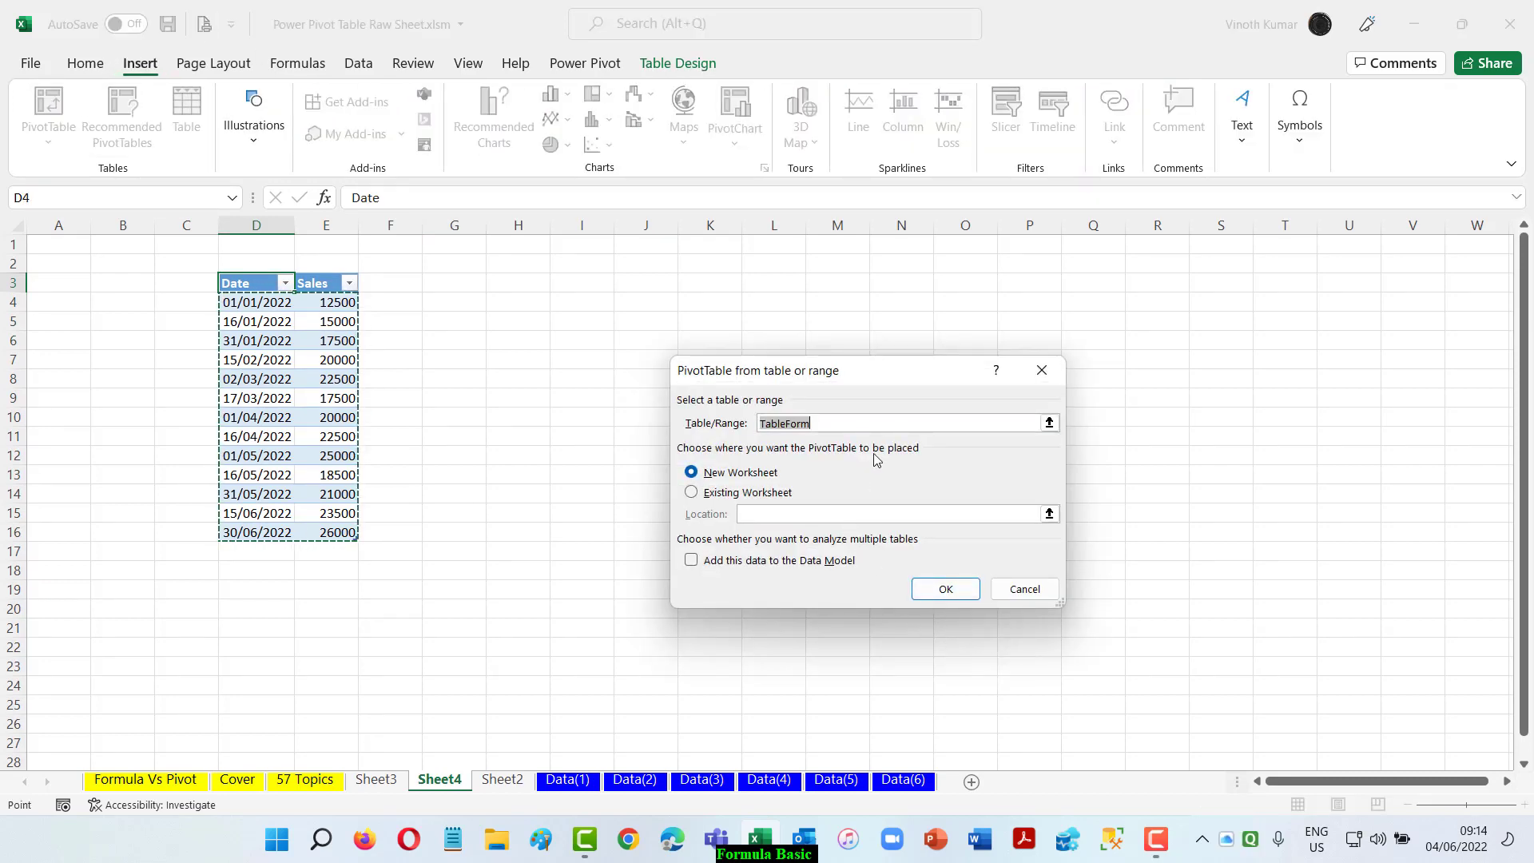
{"action": "left_click", "coordinate": [692, 493]}
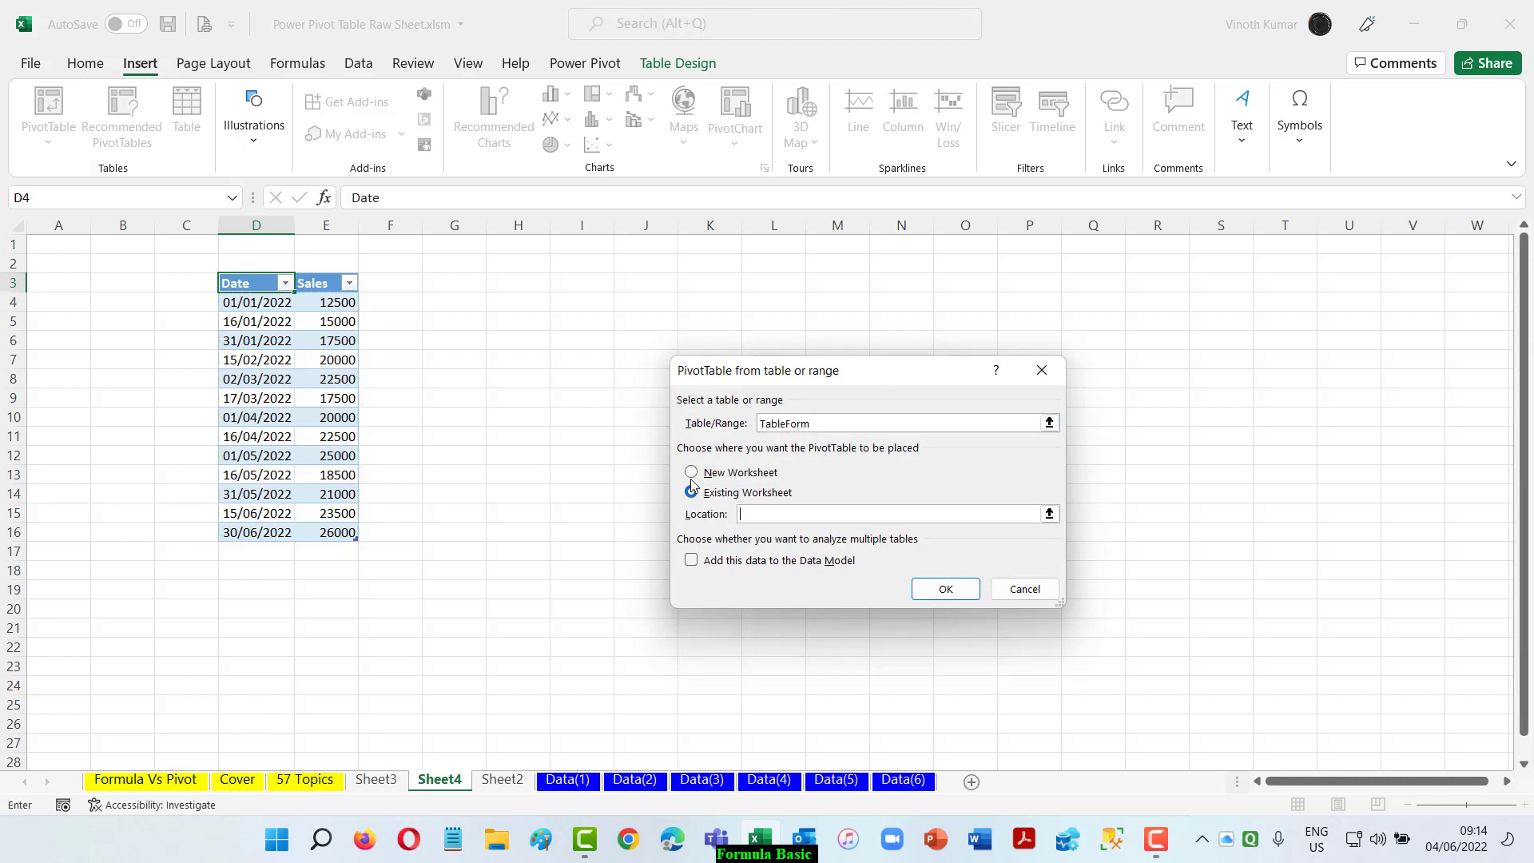
{"action": "left_click", "coordinate": [577, 281]}
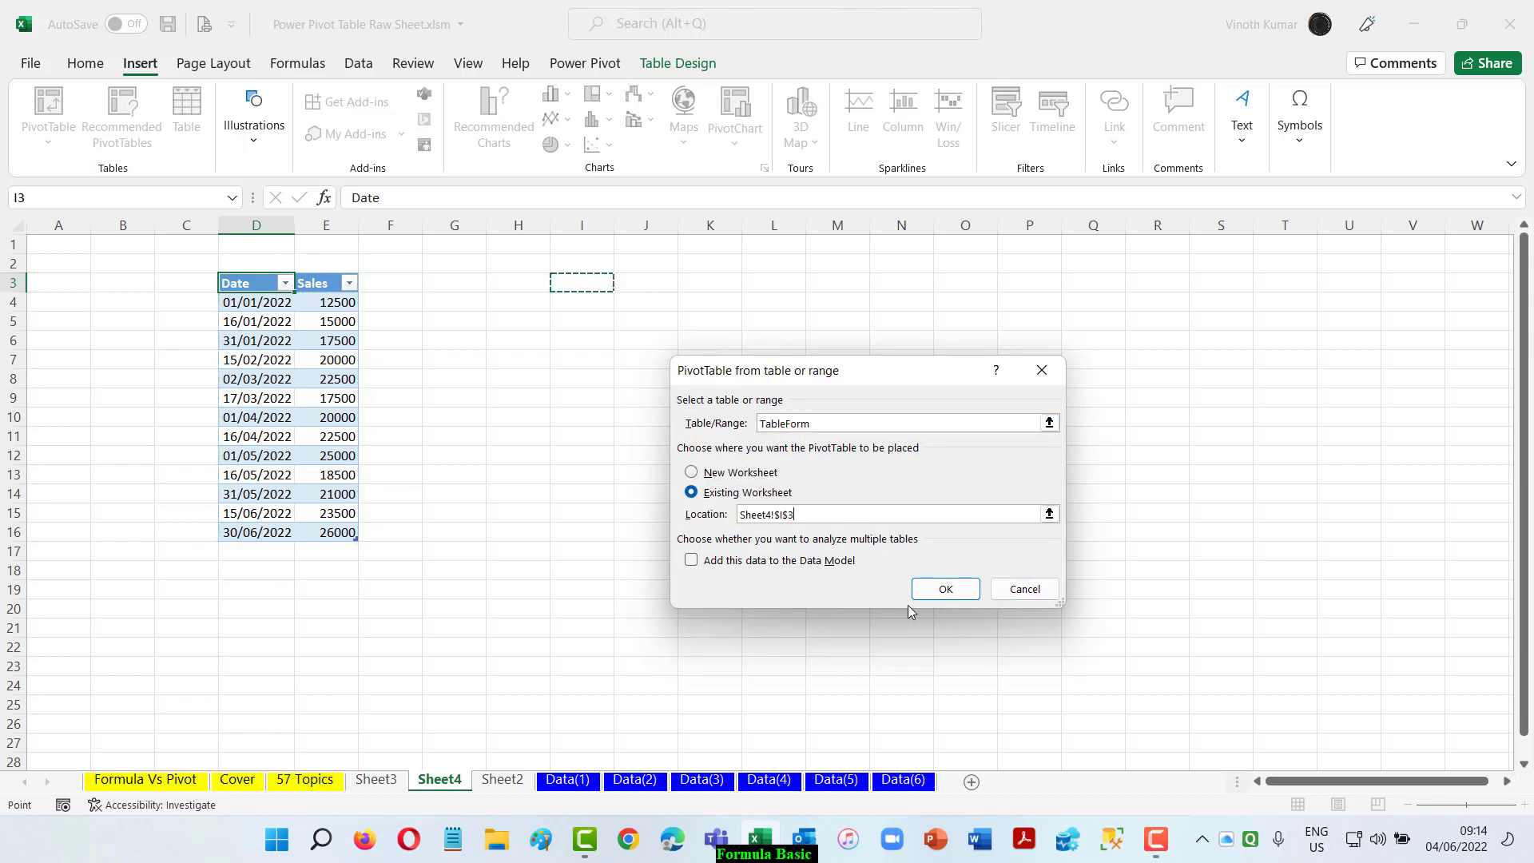
{"action": "left_click", "coordinate": [948, 591]}
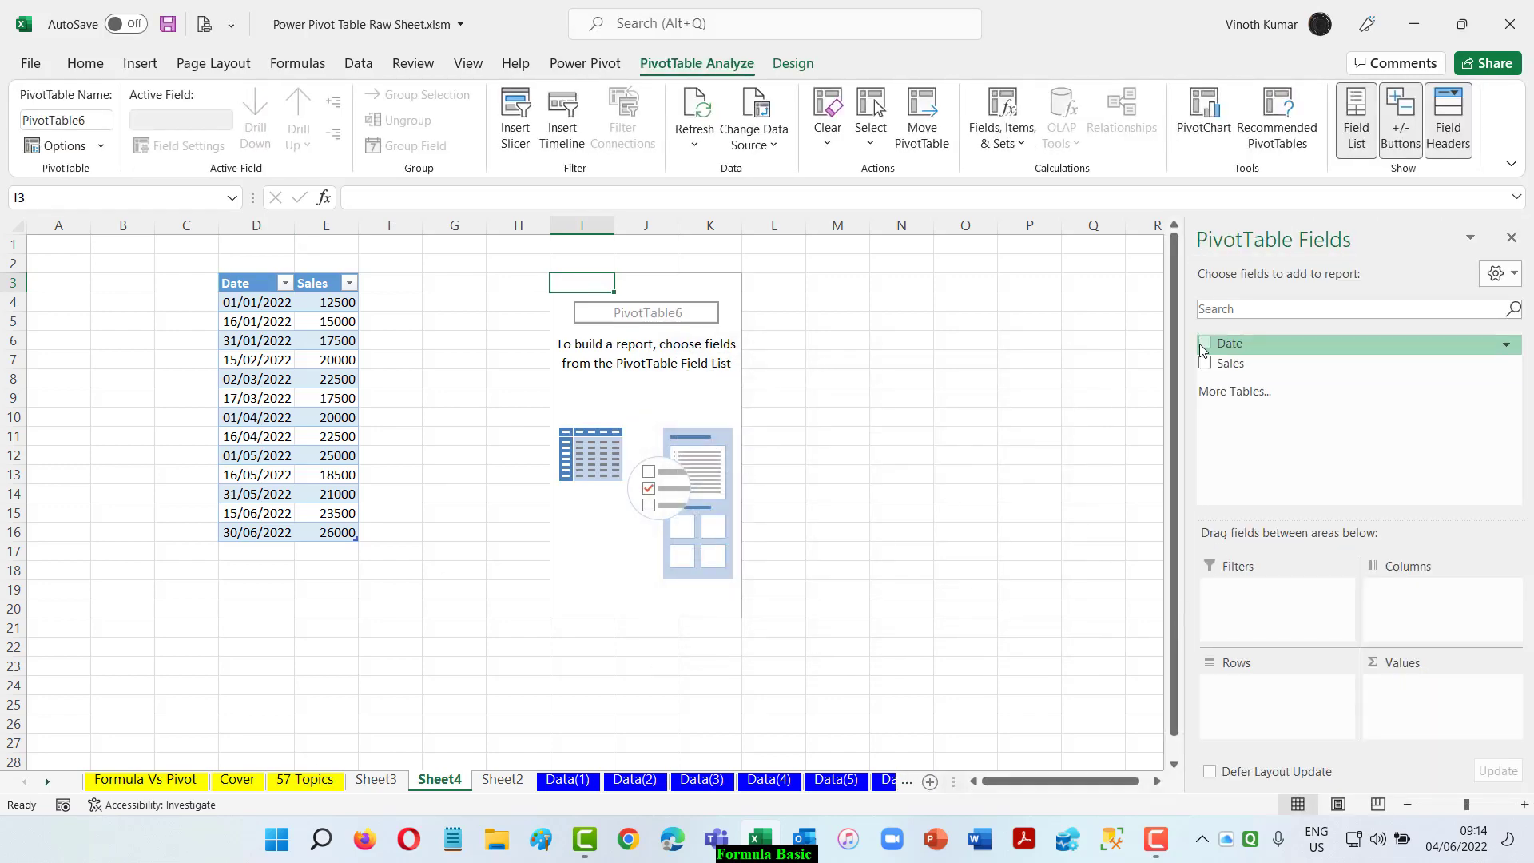
Add Date and Sales to the PivotTable, and remove Date so only Months remains in the rows
{"action": "left_click", "coordinate": [1204, 345]}
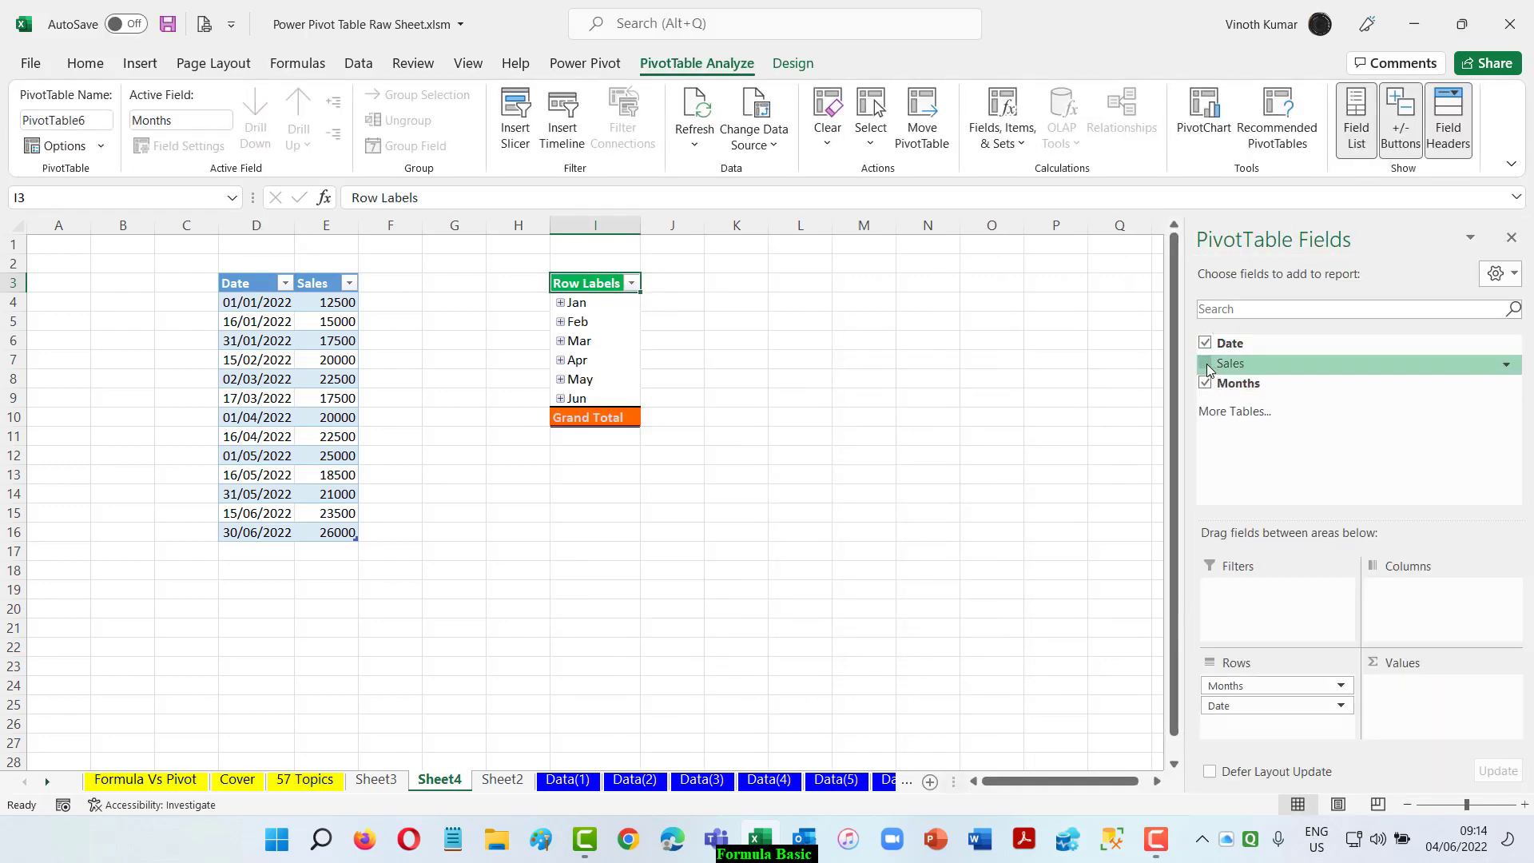
{"action": "left_click", "coordinate": [1207, 364]}
{"action": "left_click", "coordinate": [1205, 343]}
{"action": "left_click", "coordinate": [884, 437]}
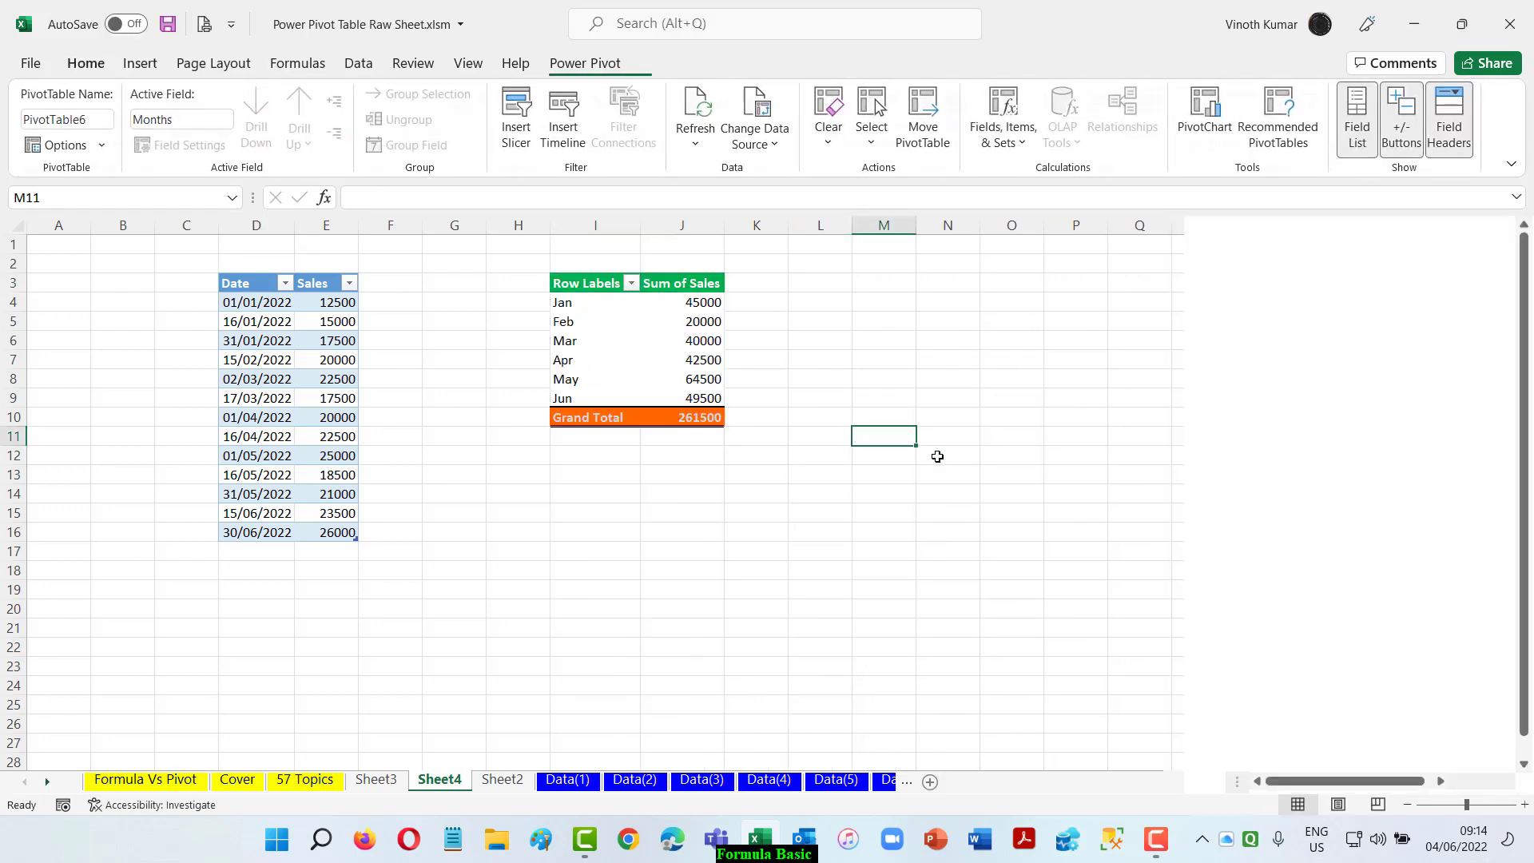
Switch the PivotTable's report layout to tabular form
{"action": "left_click", "coordinate": [594, 291]}
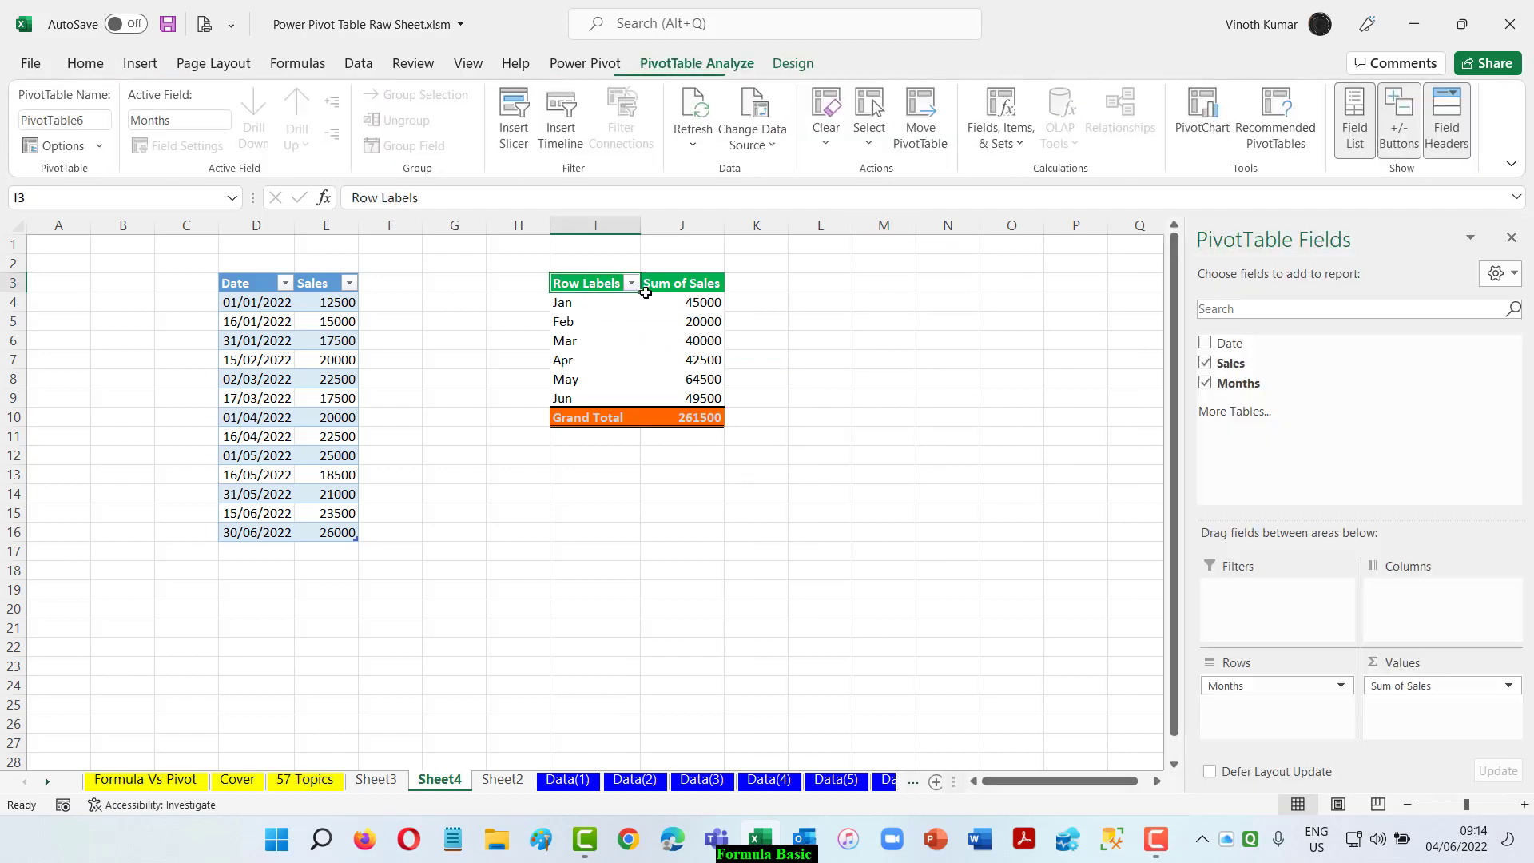
{"action": "left_click", "coordinate": [791, 64]}
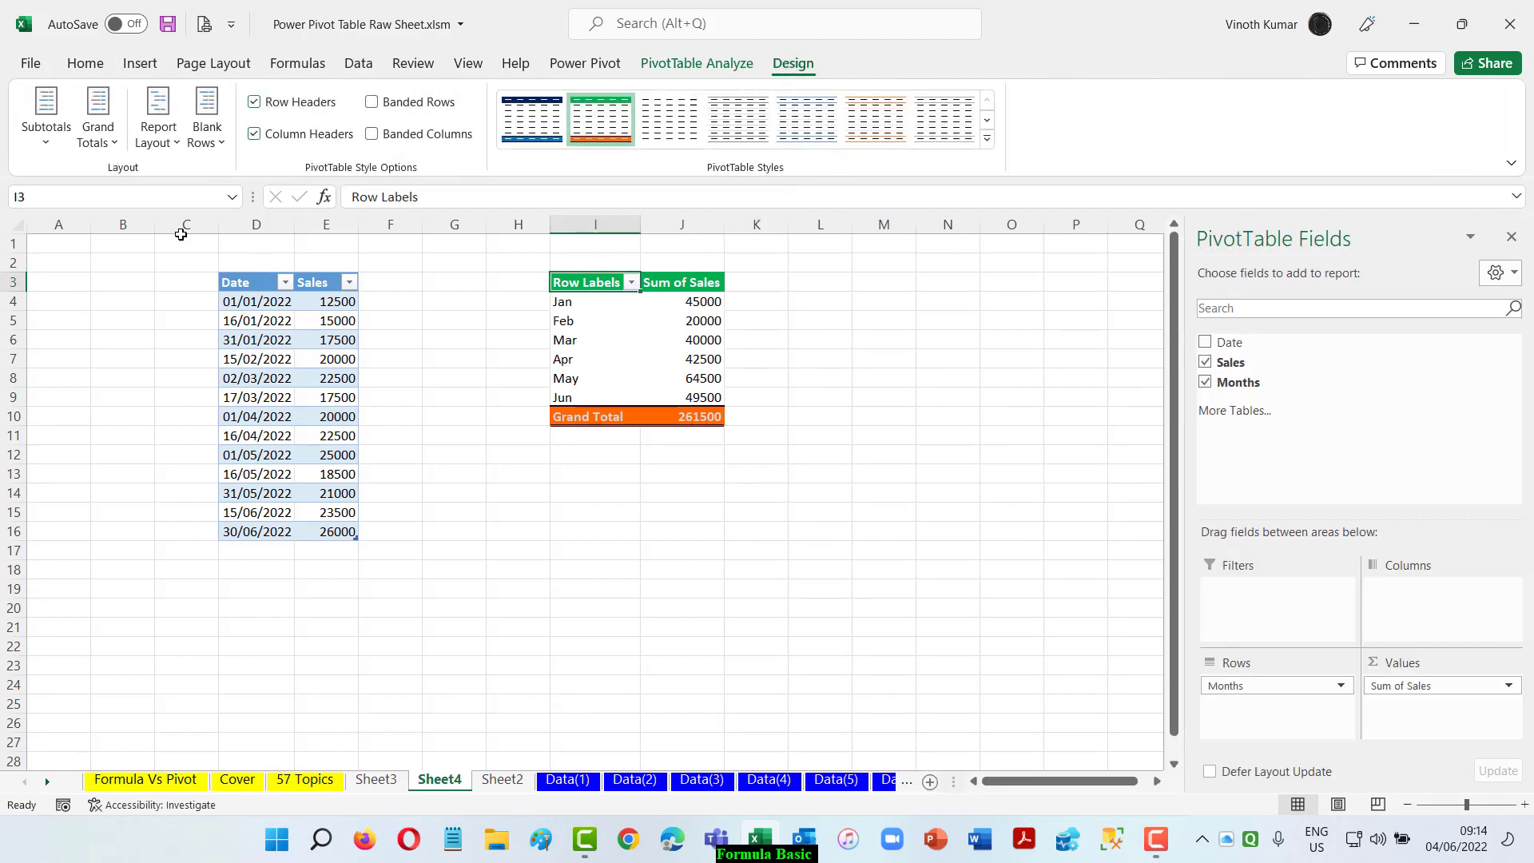
{"action": "left_click", "coordinate": [157, 132]}
{"action": "left_click", "coordinate": [246, 281]}
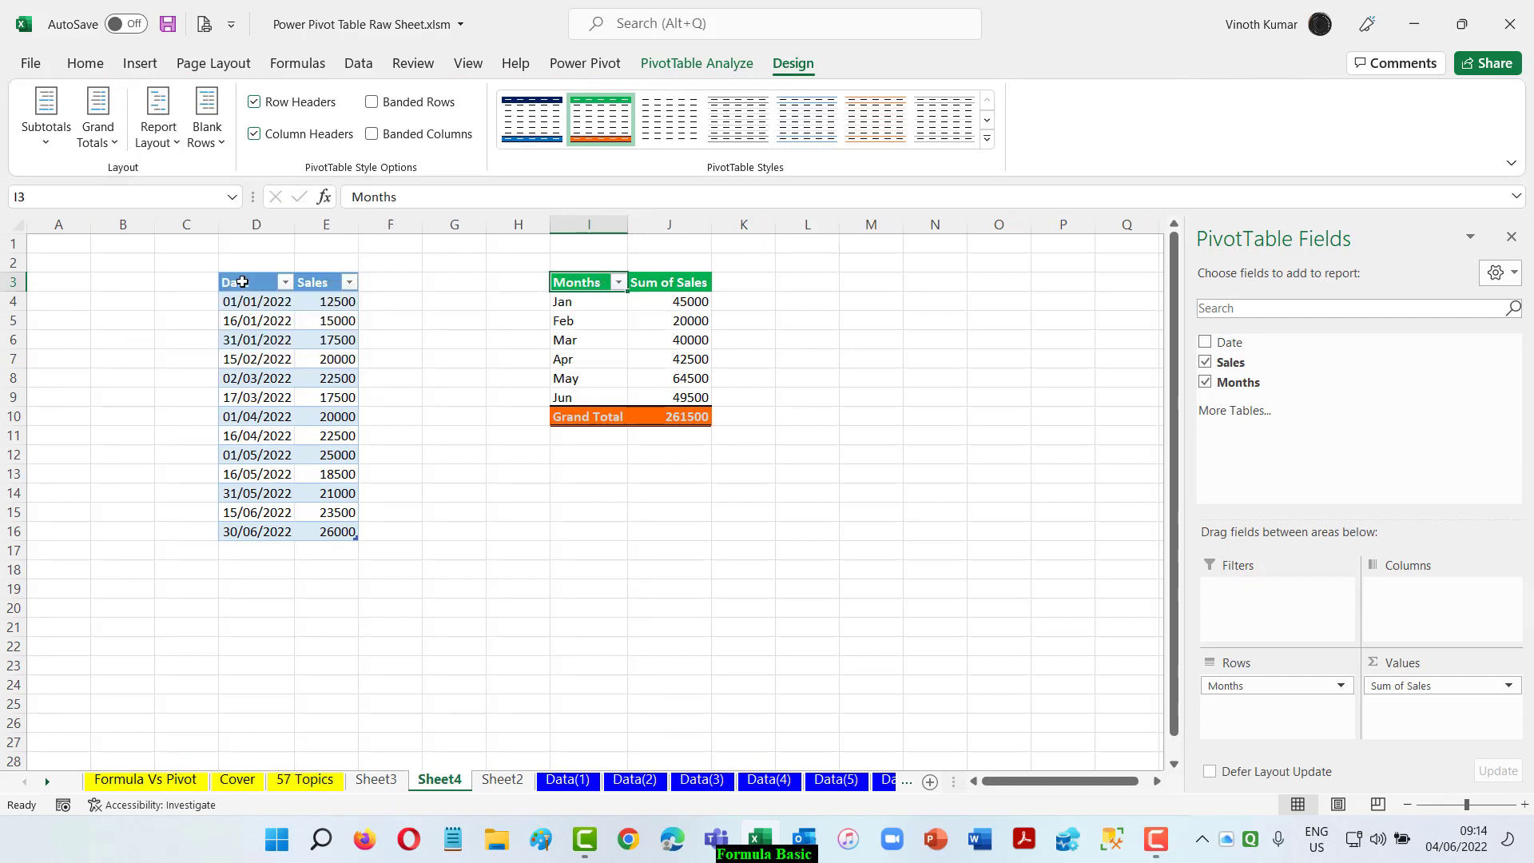
Format the PivotTable's Sum of Sales values as Accounting with the ₹ symbol and two decimal places
{"action": "right_click", "coordinate": [673, 417]}
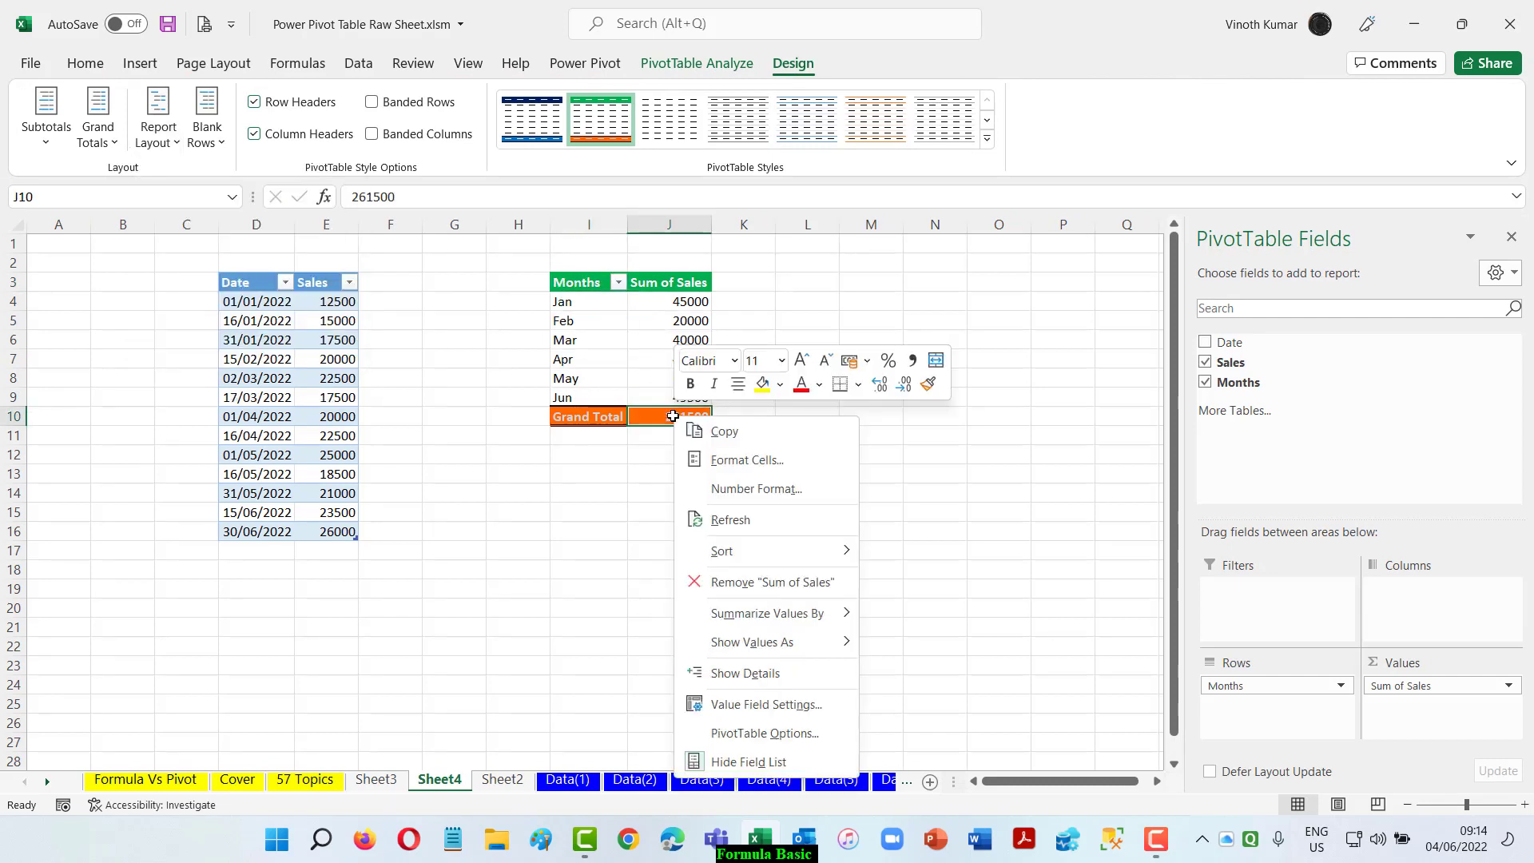
{"action": "left_click", "coordinate": [723, 706]}
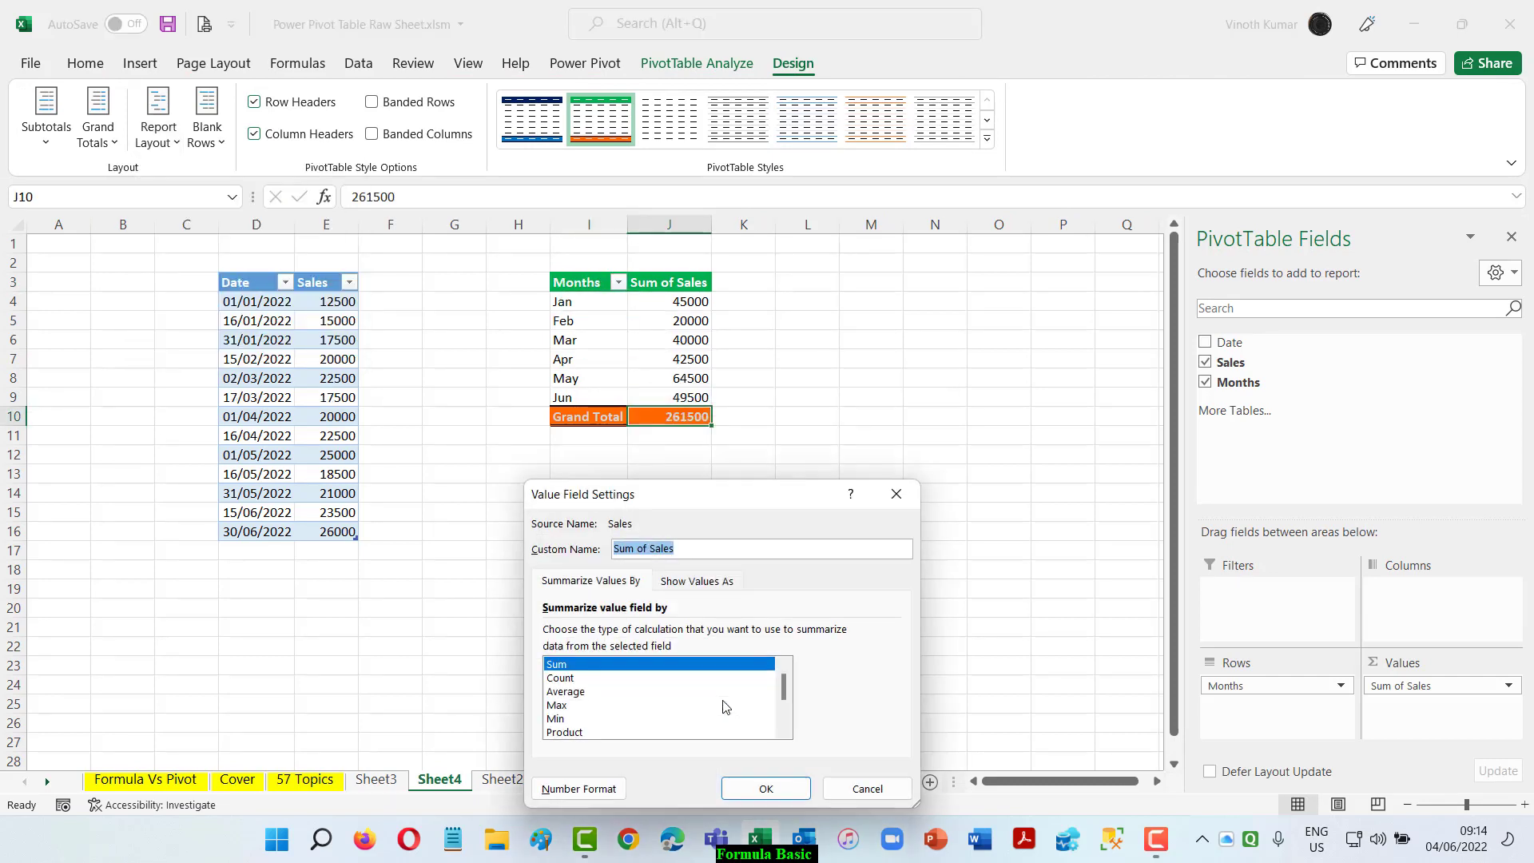
{"action": "left_click", "coordinate": [564, 790]}
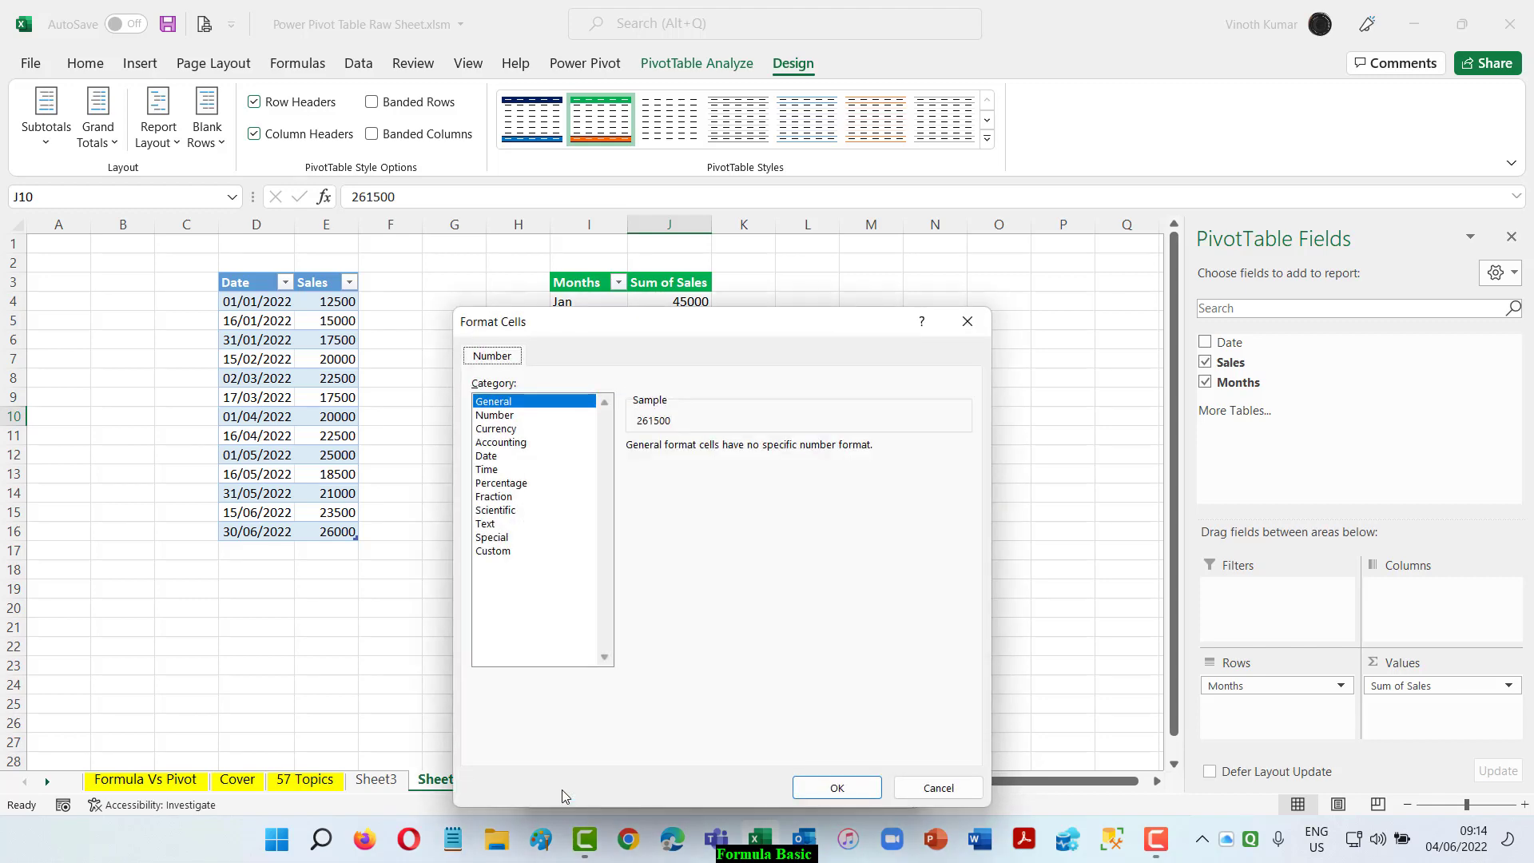
{"action": "left_click", "coordinate": [504, 456]}
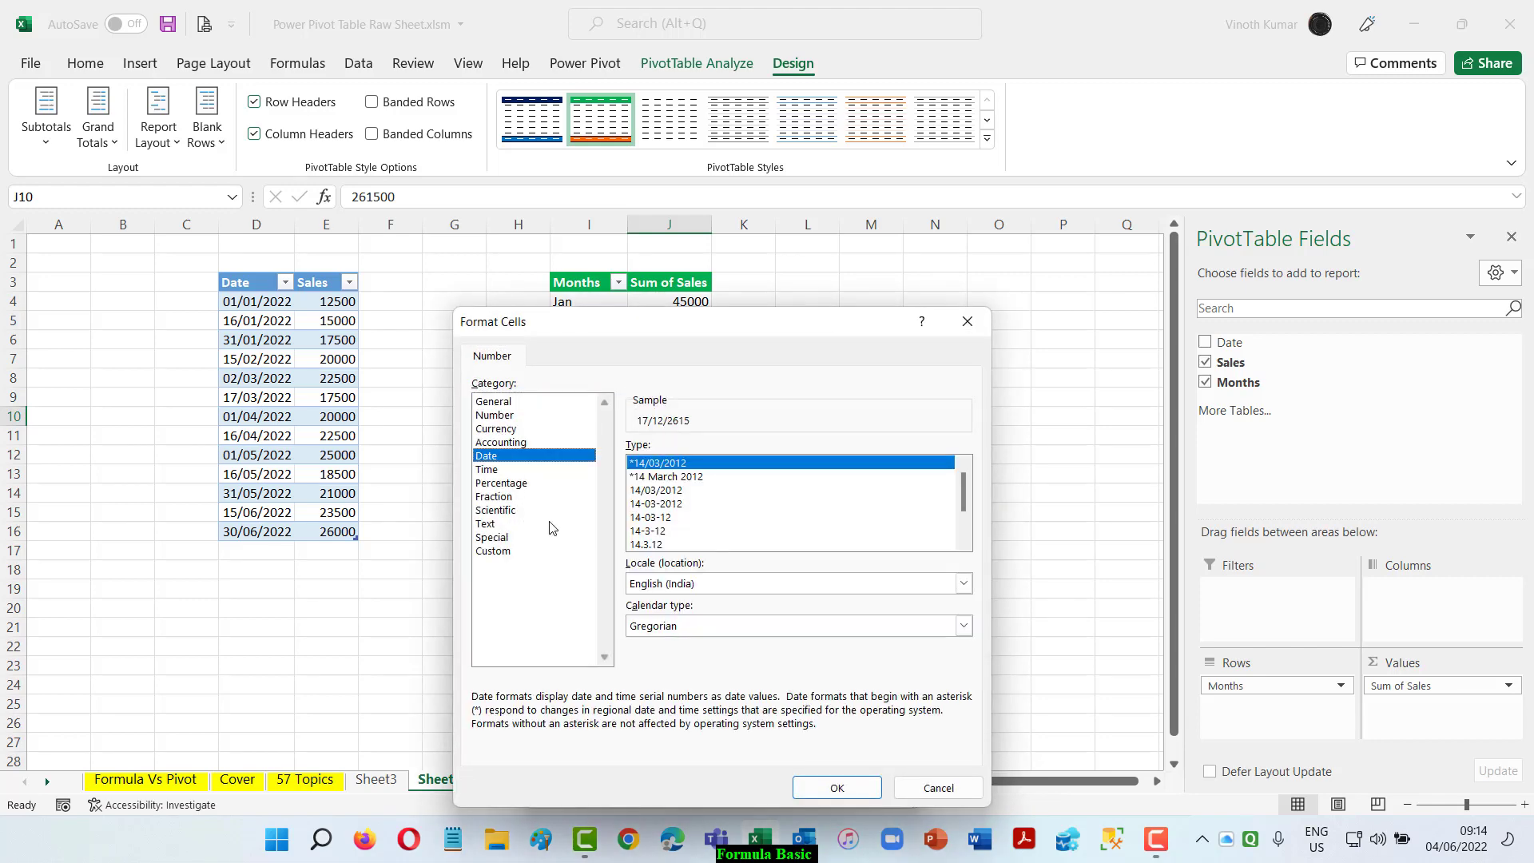
{"action": "left_click", "coordinate": [506, 444]}
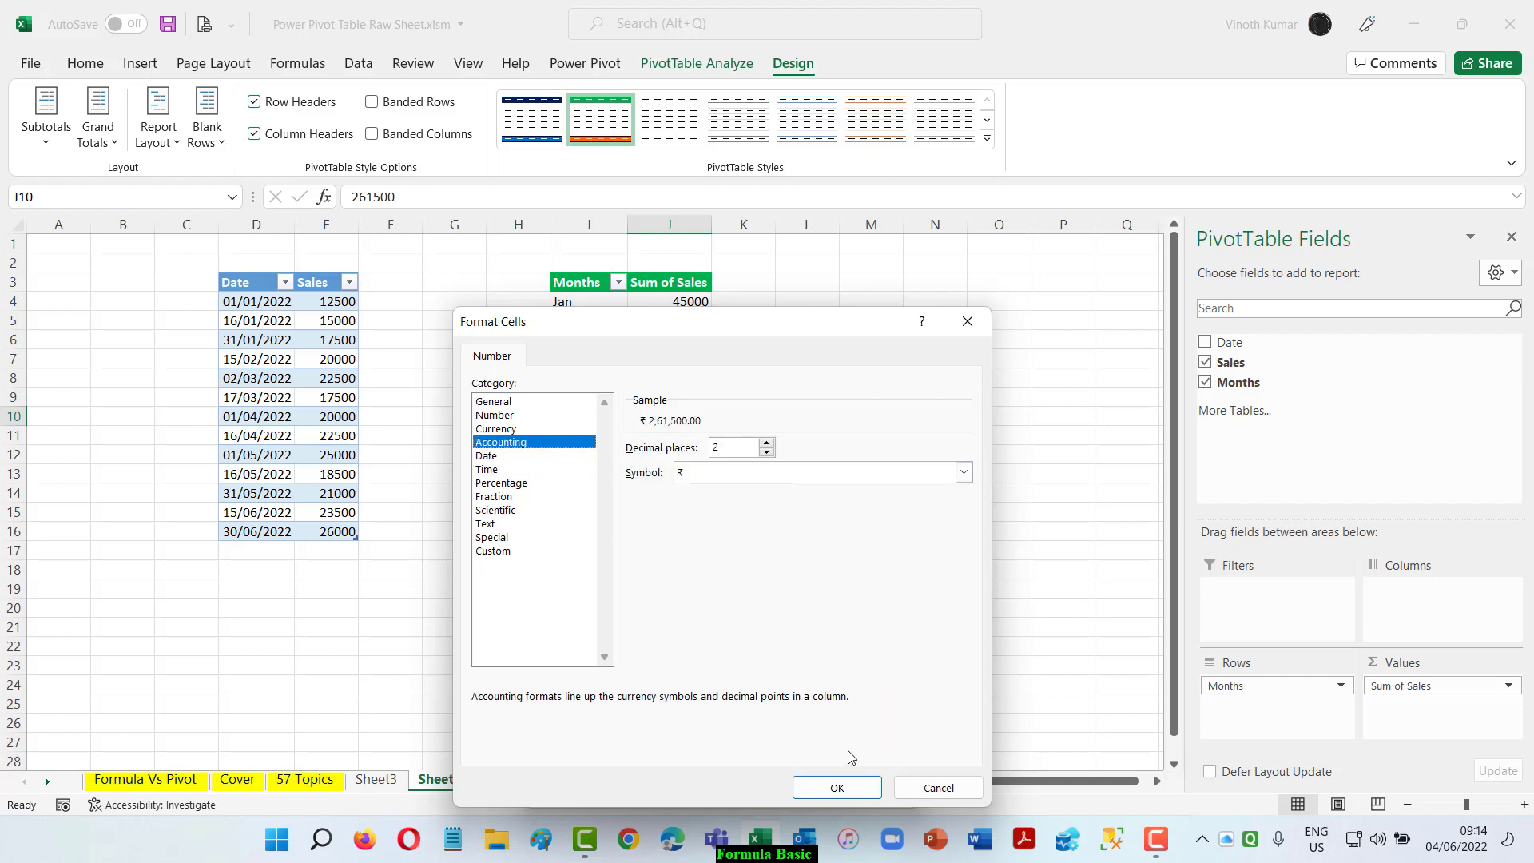
{"action": "left_click", "coordinate": [836, 788]}
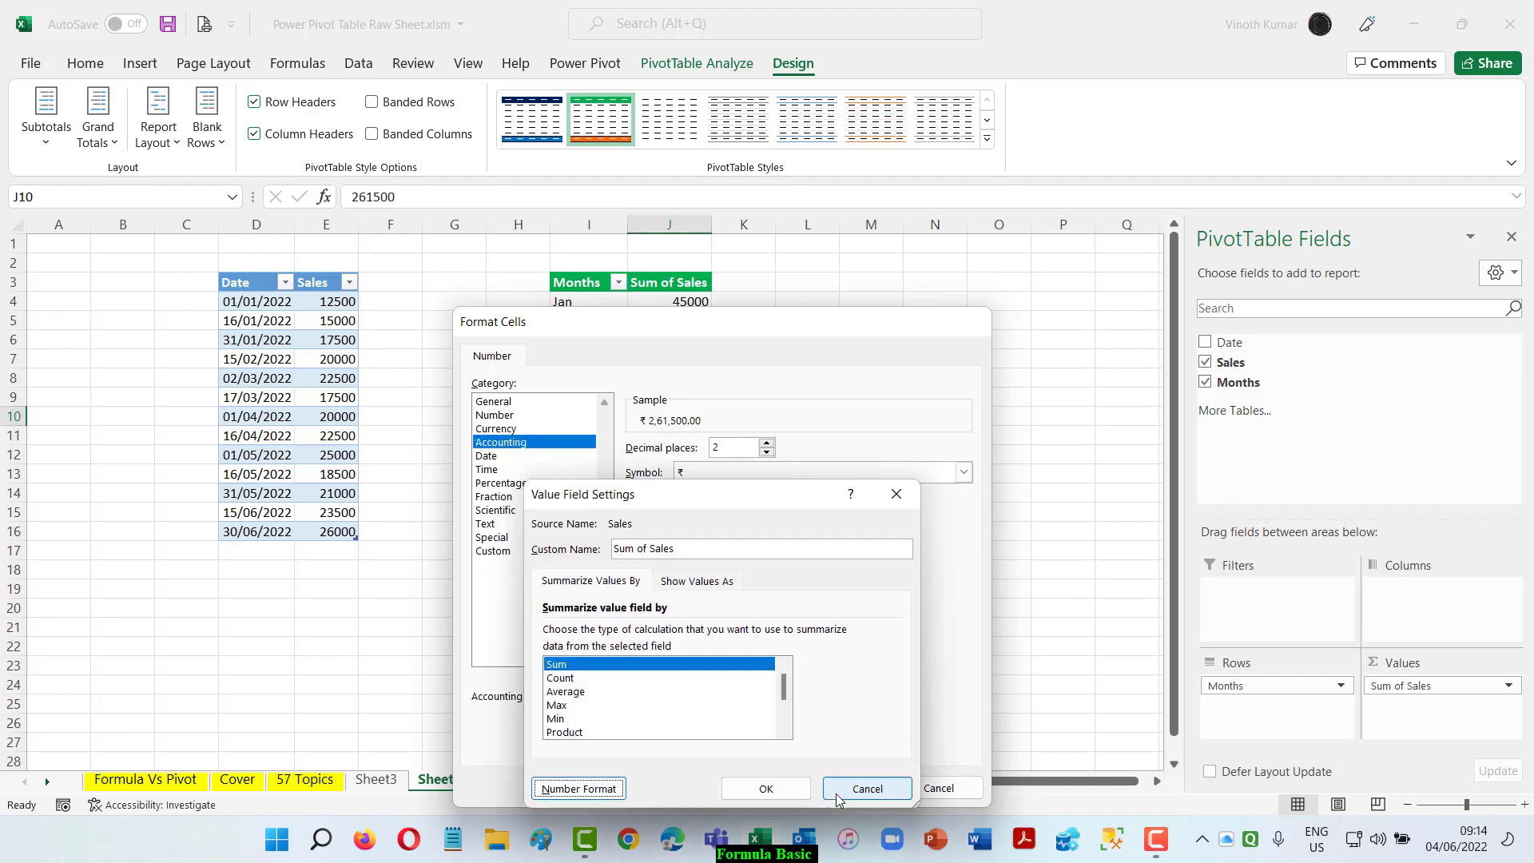
{"action": "left_click", "coordinate": [754, 785]}
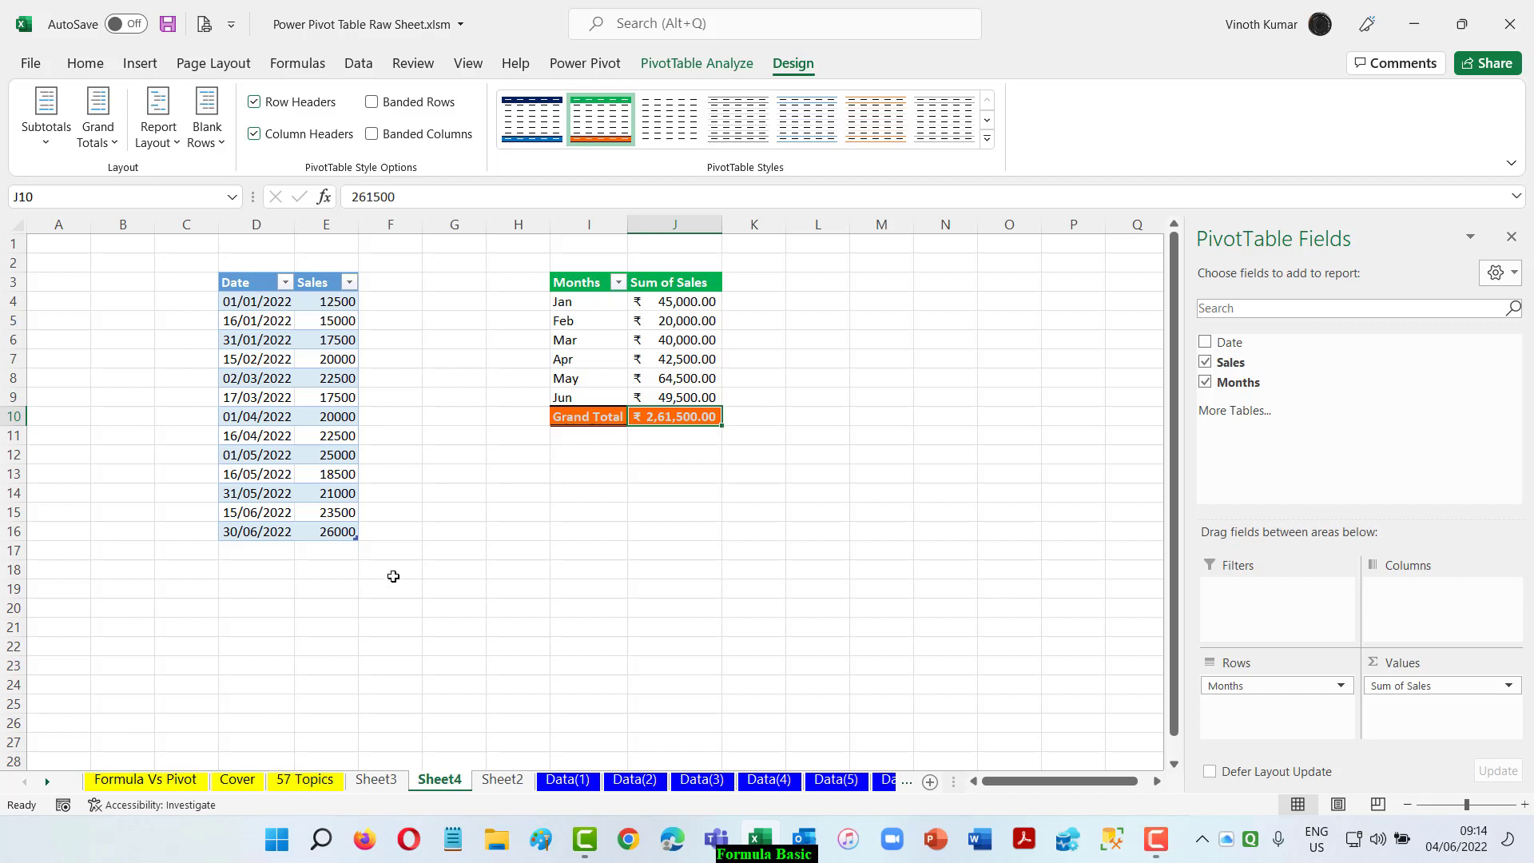
Extend the table's dates through D17:D29 with the formula =D16+15, adding 15 days per row
{"action": "left_click_drag", "start_coordinate": [274, 553], "coordinate": [277, 716]}
{"action": "type", "text": "="}
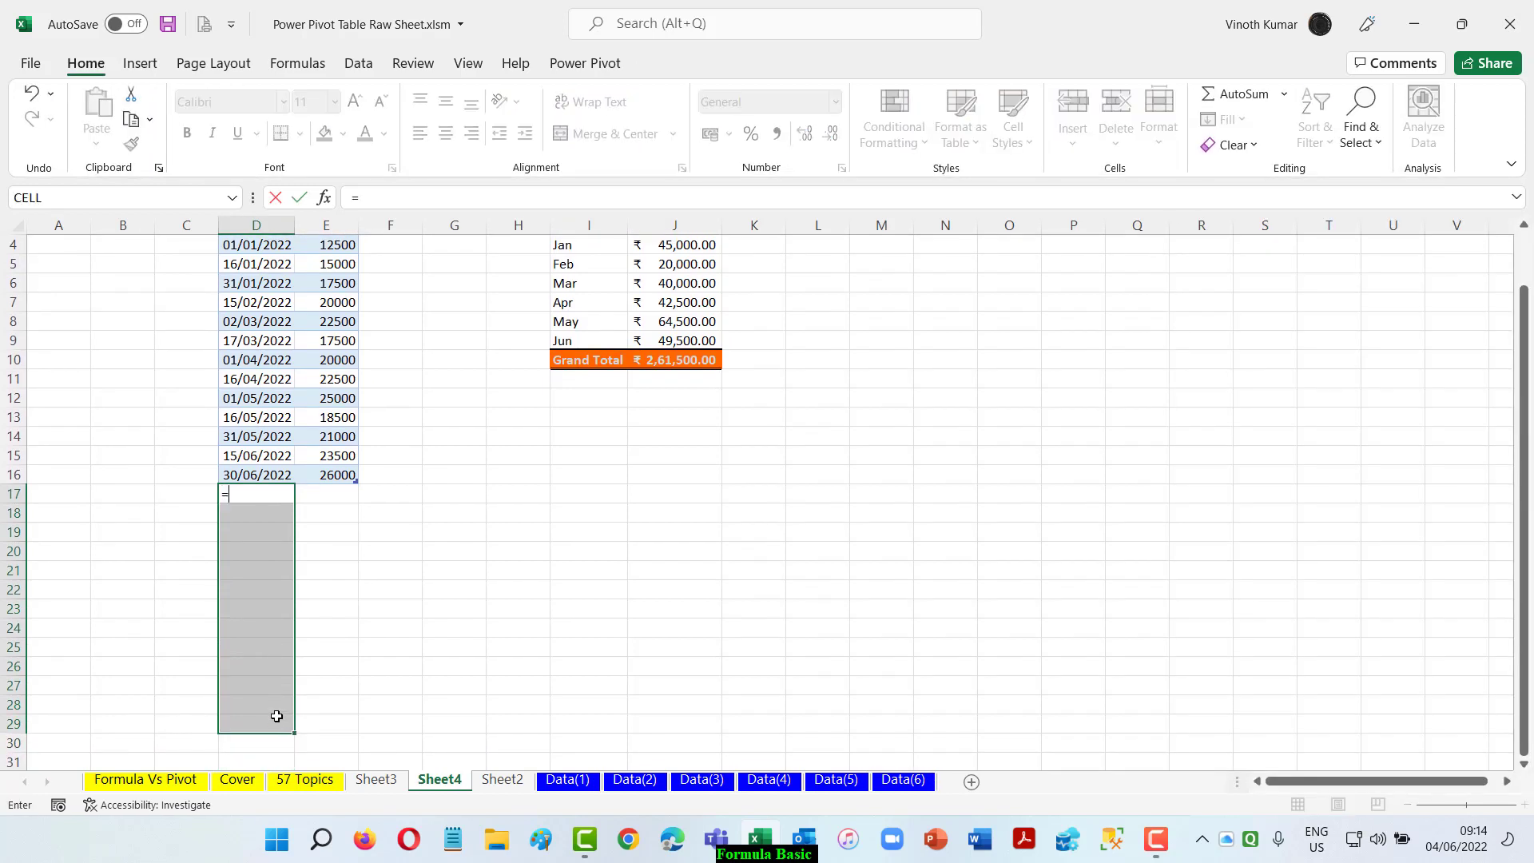
{"action": "key", "text": "Up"}
{"action": "type", "text": "+15"}
{"action": "key", "text": "ctrl+Return"}
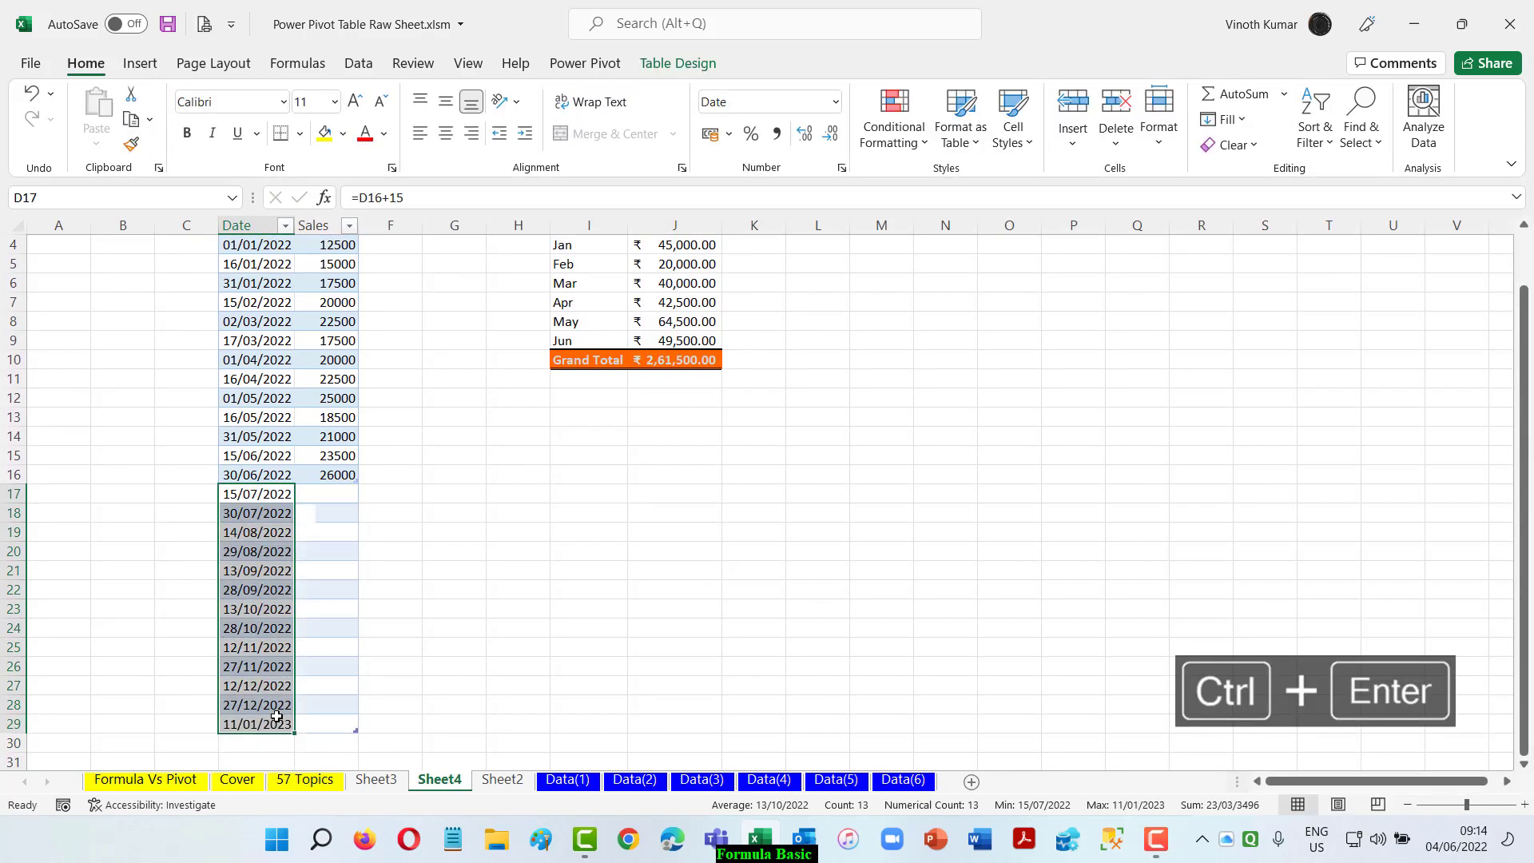
Delete the table's last row, dated 11/01/2023
{"action": "key", "text": "Down"}
{"action": "key", "text": "ctrl+Down"}
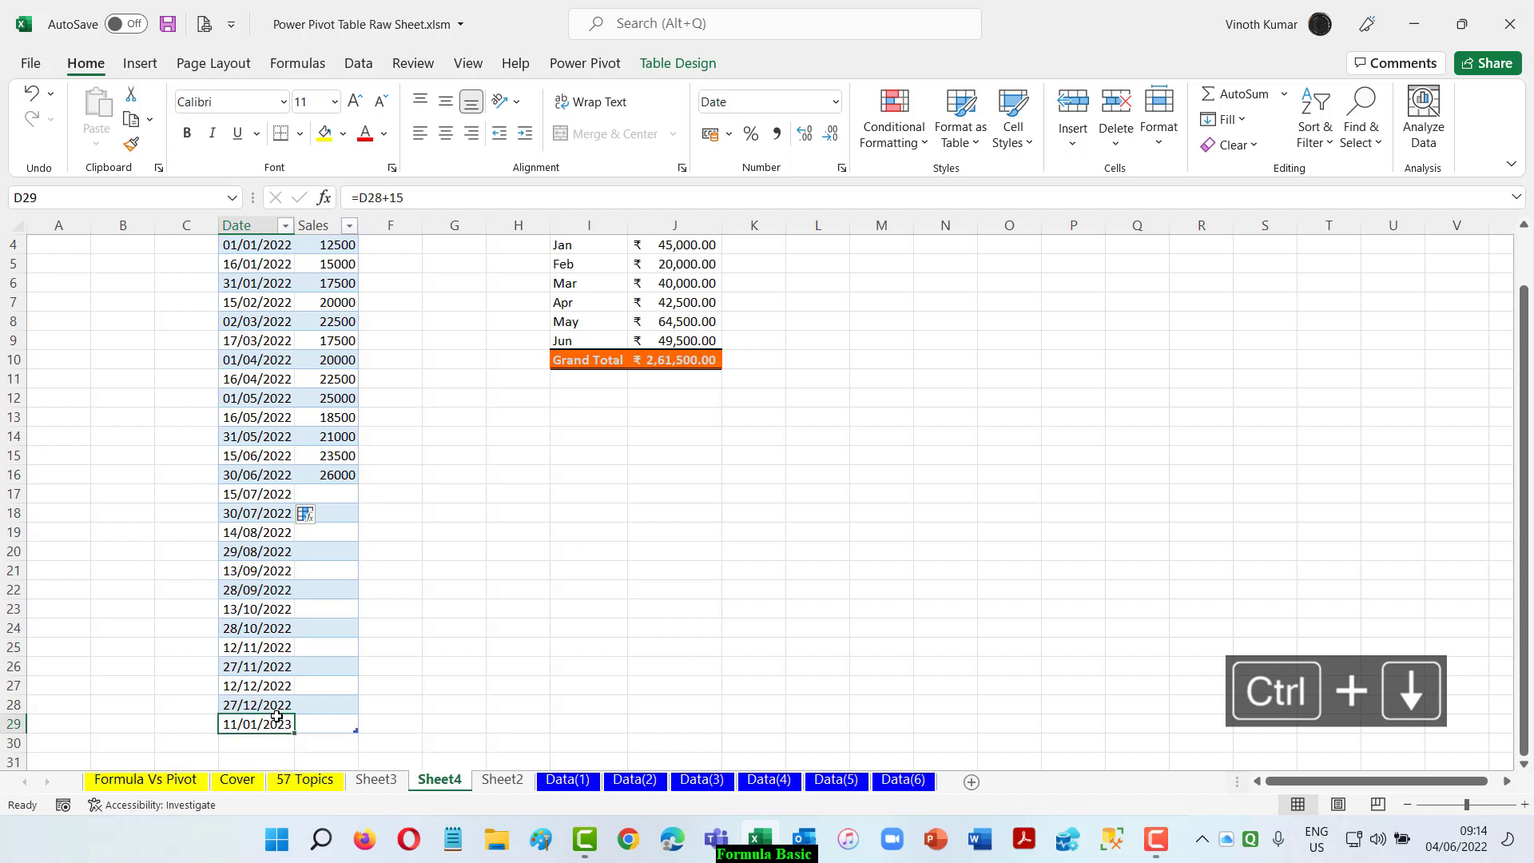
{"action": "key", "text": "shift+Right"}
{"action": "key", "text": "ctrl+minus"}
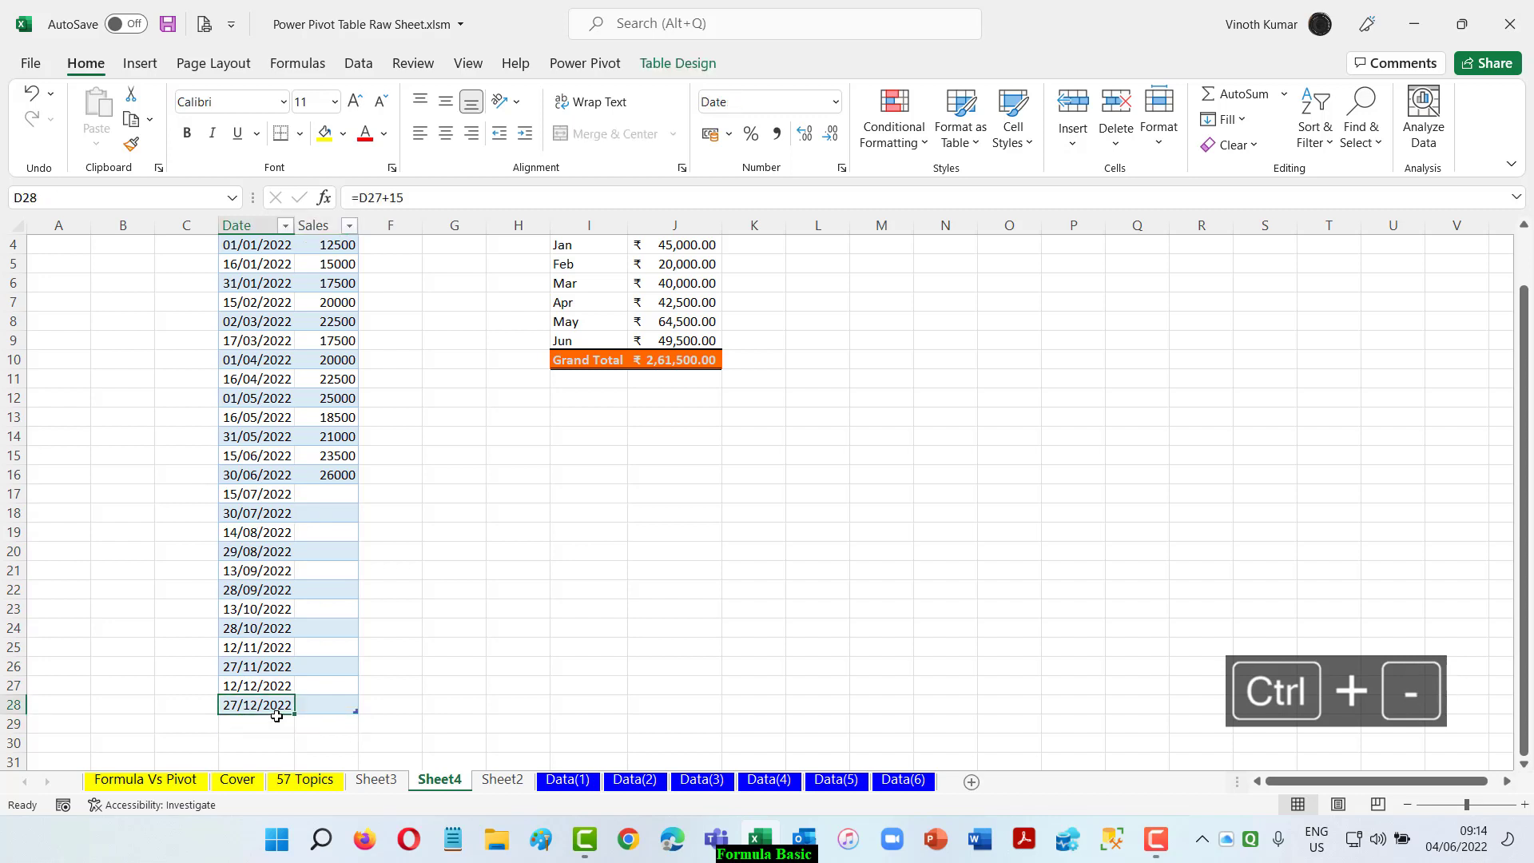
Fill the empty Sales cells E17:E28 with the formula =E16+2500, adding 2500 per row
{"action": "key", "text": "ctrl+Up"}
{"action": "key", "text": "Down"}
{"action": "key", "text": "shift+Down"}
{"action": "key", "text": "shift+Down"}
{"action": "key", "text": "shift+Down"}
{"action": "key", "text": "shift+Down"}
{"action": "key", "text": "shift+Down"}
{"action": "key", "text": "shift+Down"}
{"action": "key", "text": "shift+Down"}
{"action": "key", "text": "shift+Down"}
{"action": "key", "text": "shift+Down"}
{"action": "key", "text": "shift+Down"}
{"action": "key", "text": "shift+Down"}
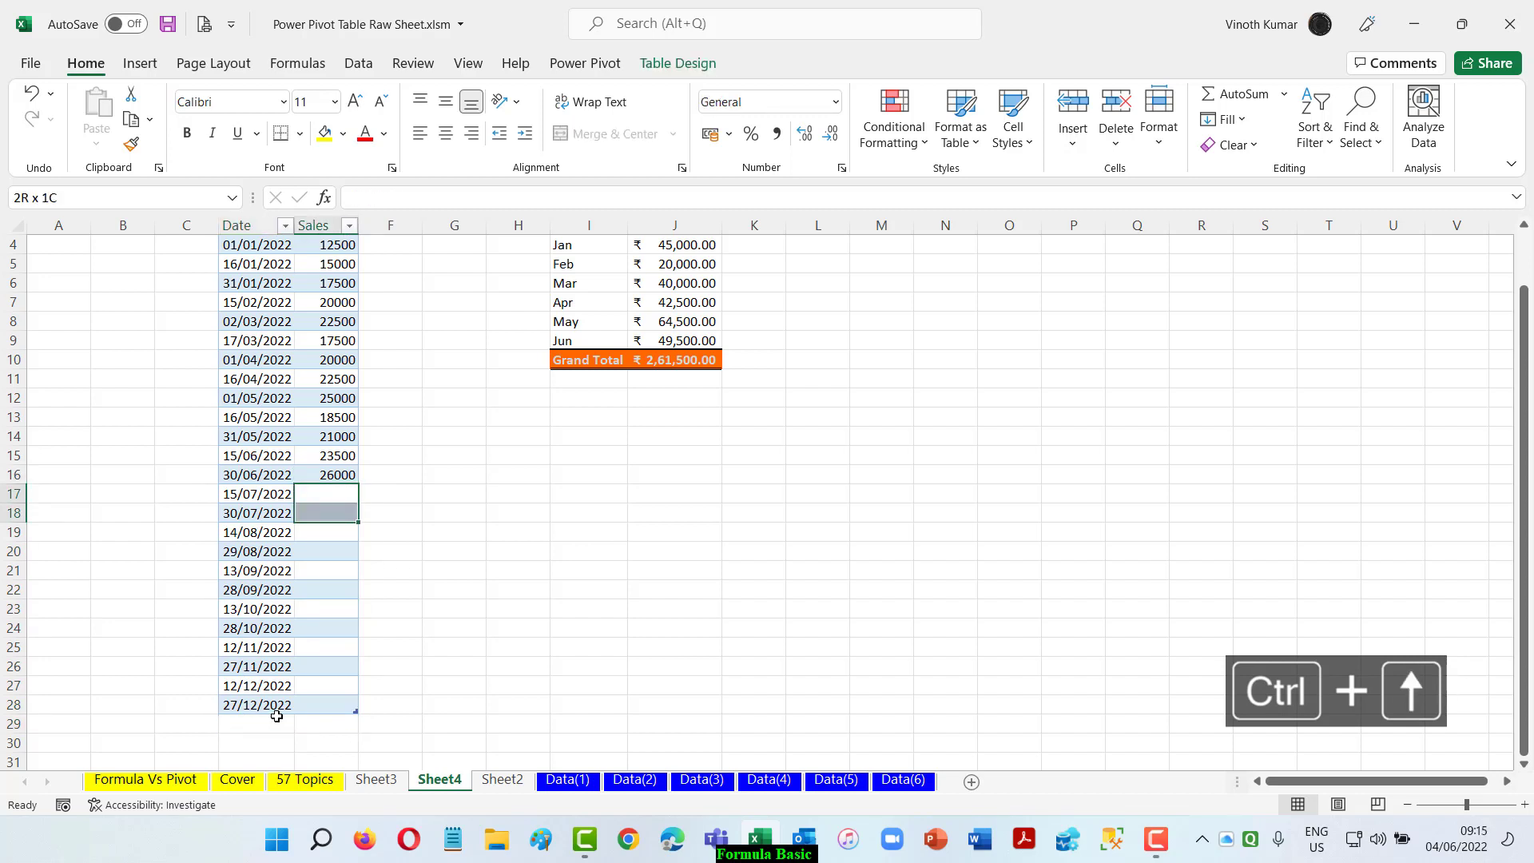
{"action": "type", "text": "="}
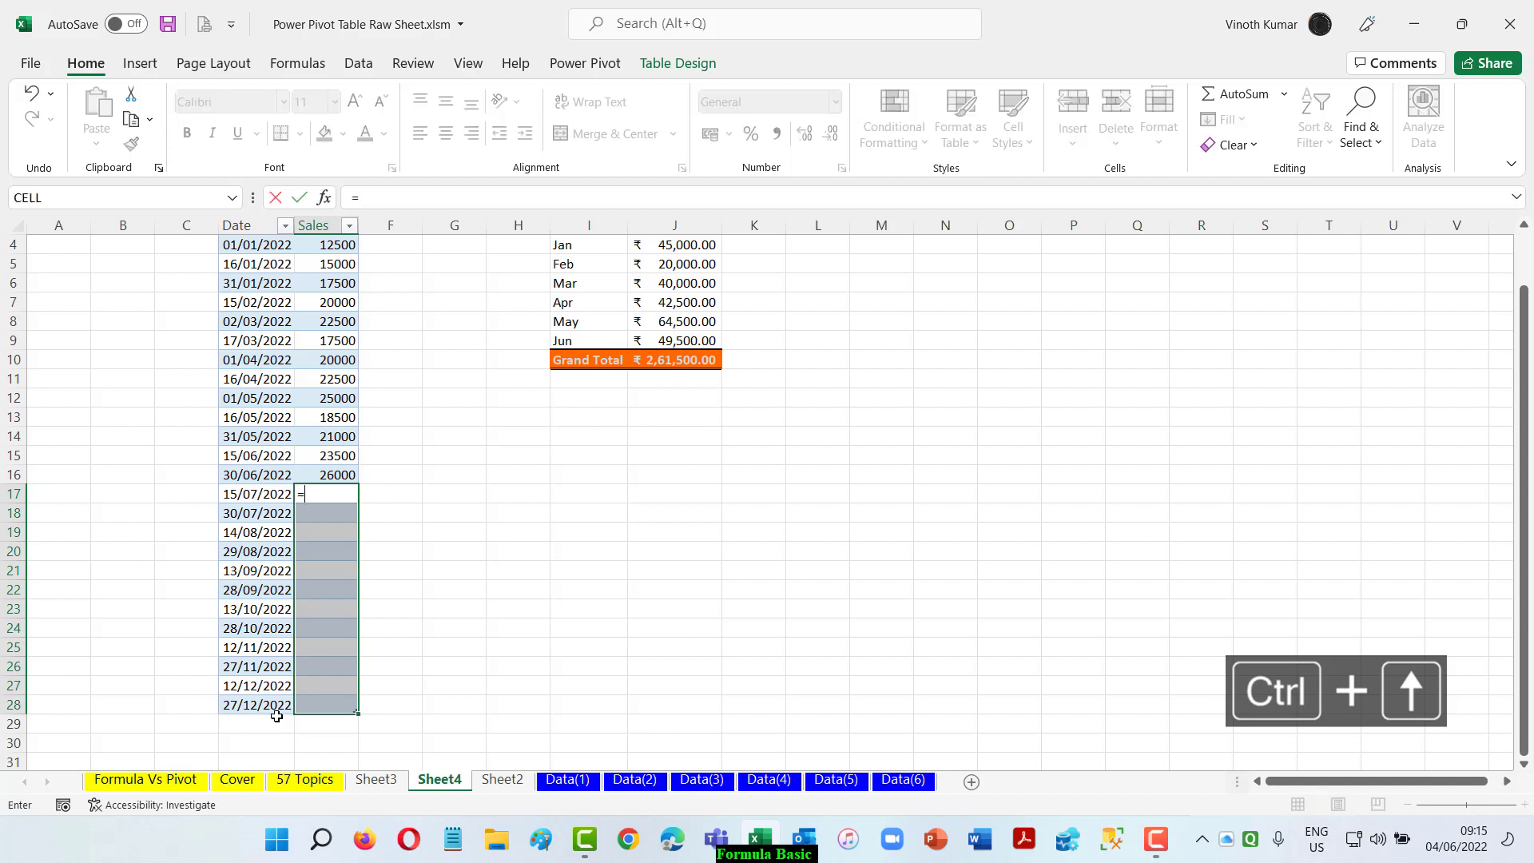
{"action": "key", "text": "Up"}
{"action": "type", "text": "+2500"}
{"action": "key", "text": "ctrl+Return"}
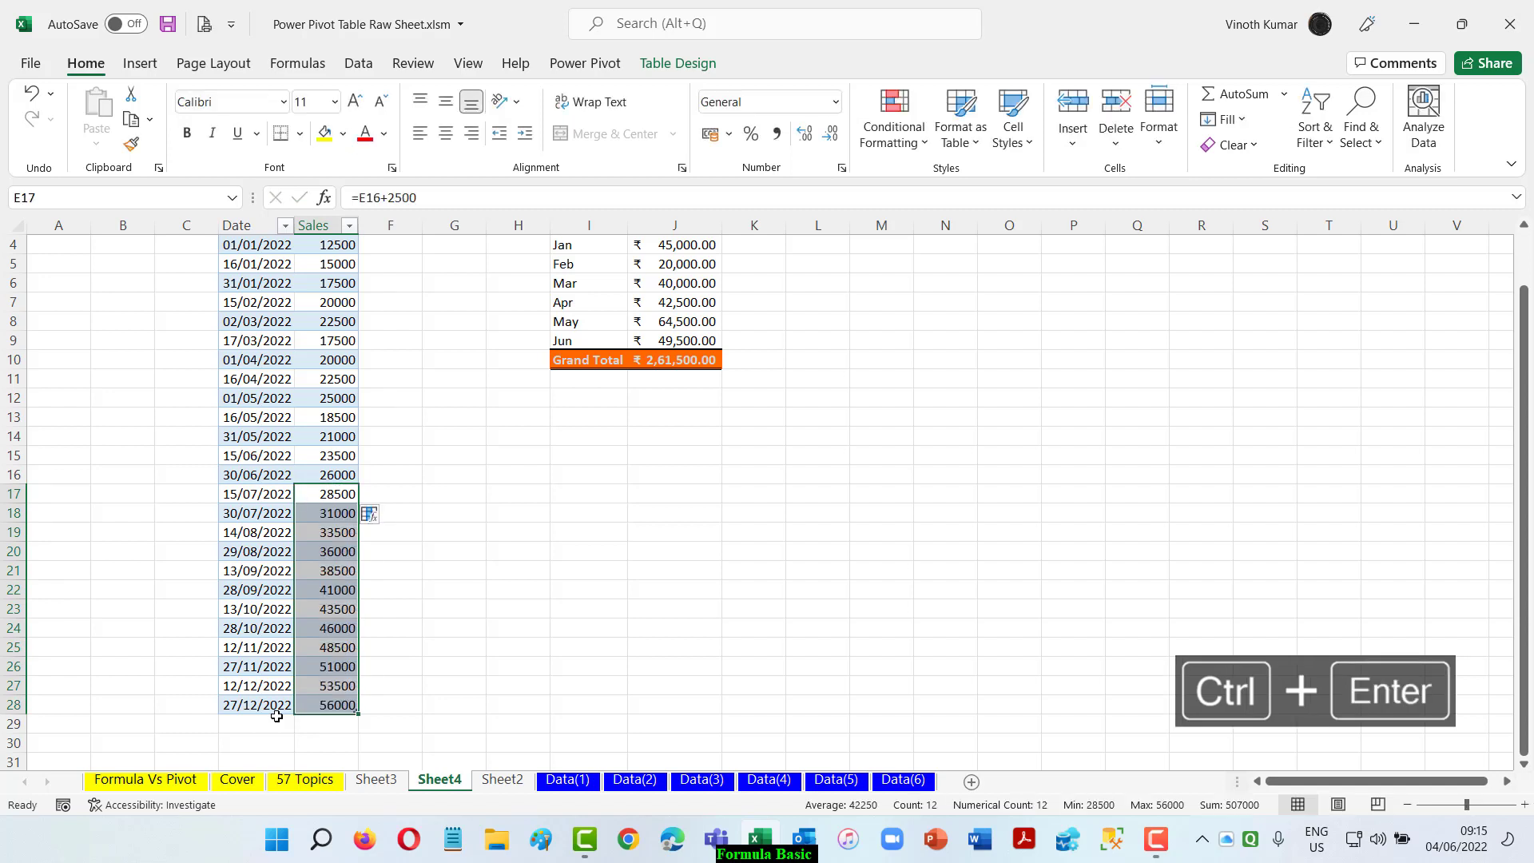
Overwrite the Sales value in E22 with 24500 and the one in E26 with 22500
{"action": "key", "text": "Down"}
{"action": "key", "text": "Down"}
{"action": "key", "text": "Down"}
{"action": "key", "text": "Down"}
{"action": "key", "text": "Down"}
{"action": "type", "text": "2450"}
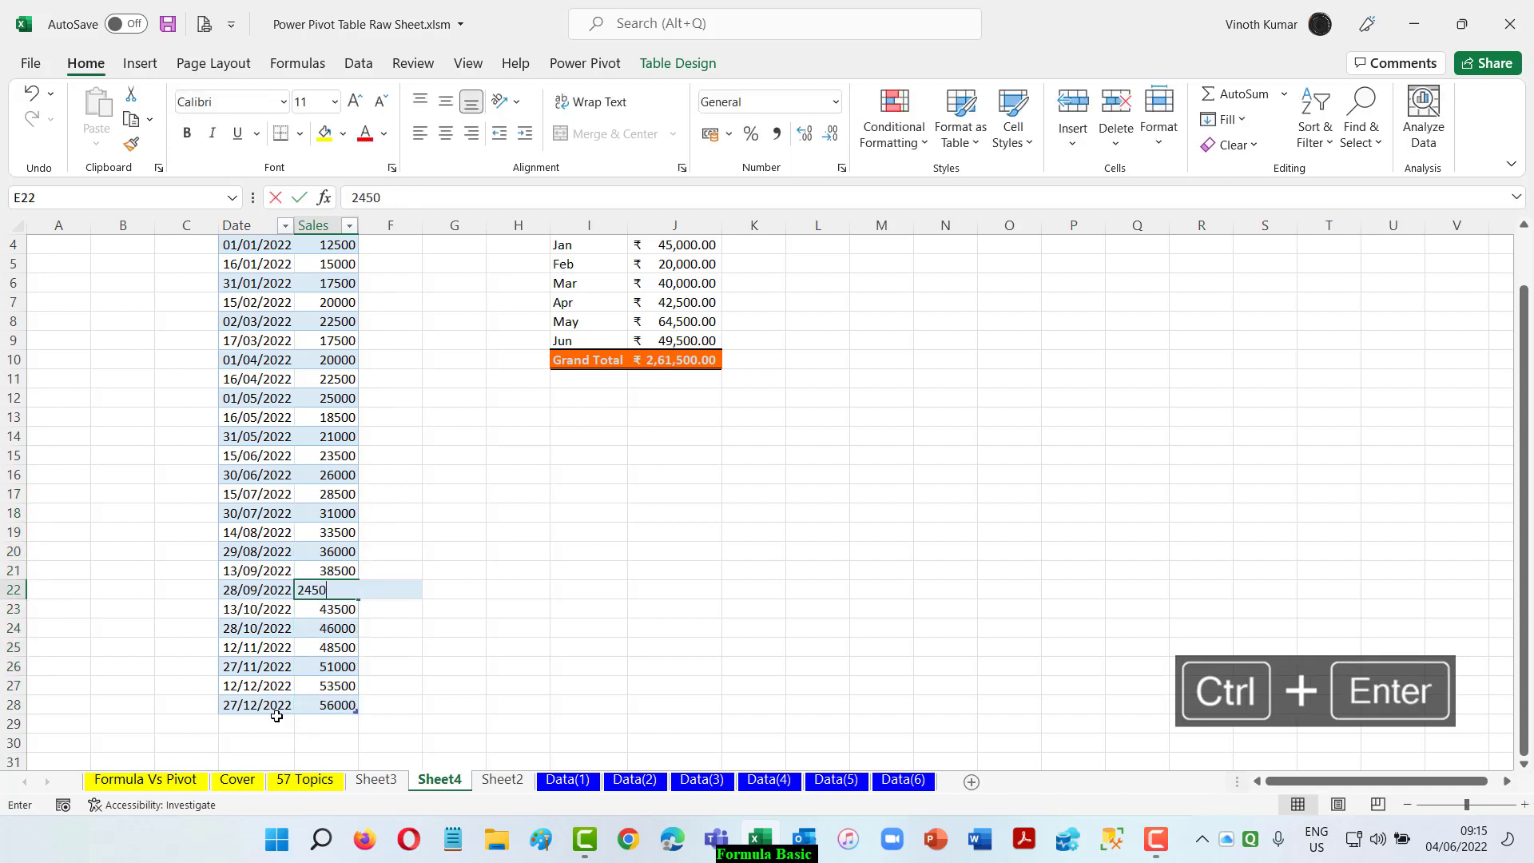
{"action": "type", "text": "0"}
{"action": "key", "text": "Down"}
{"action": "key", "text": "Down"}
{"action": "key", "text": "Down"}
{"action": "key", "text": "Down"}
{"action": "type", "text": "22500"}
{"action": "key", "text": "ctrl+Return"}
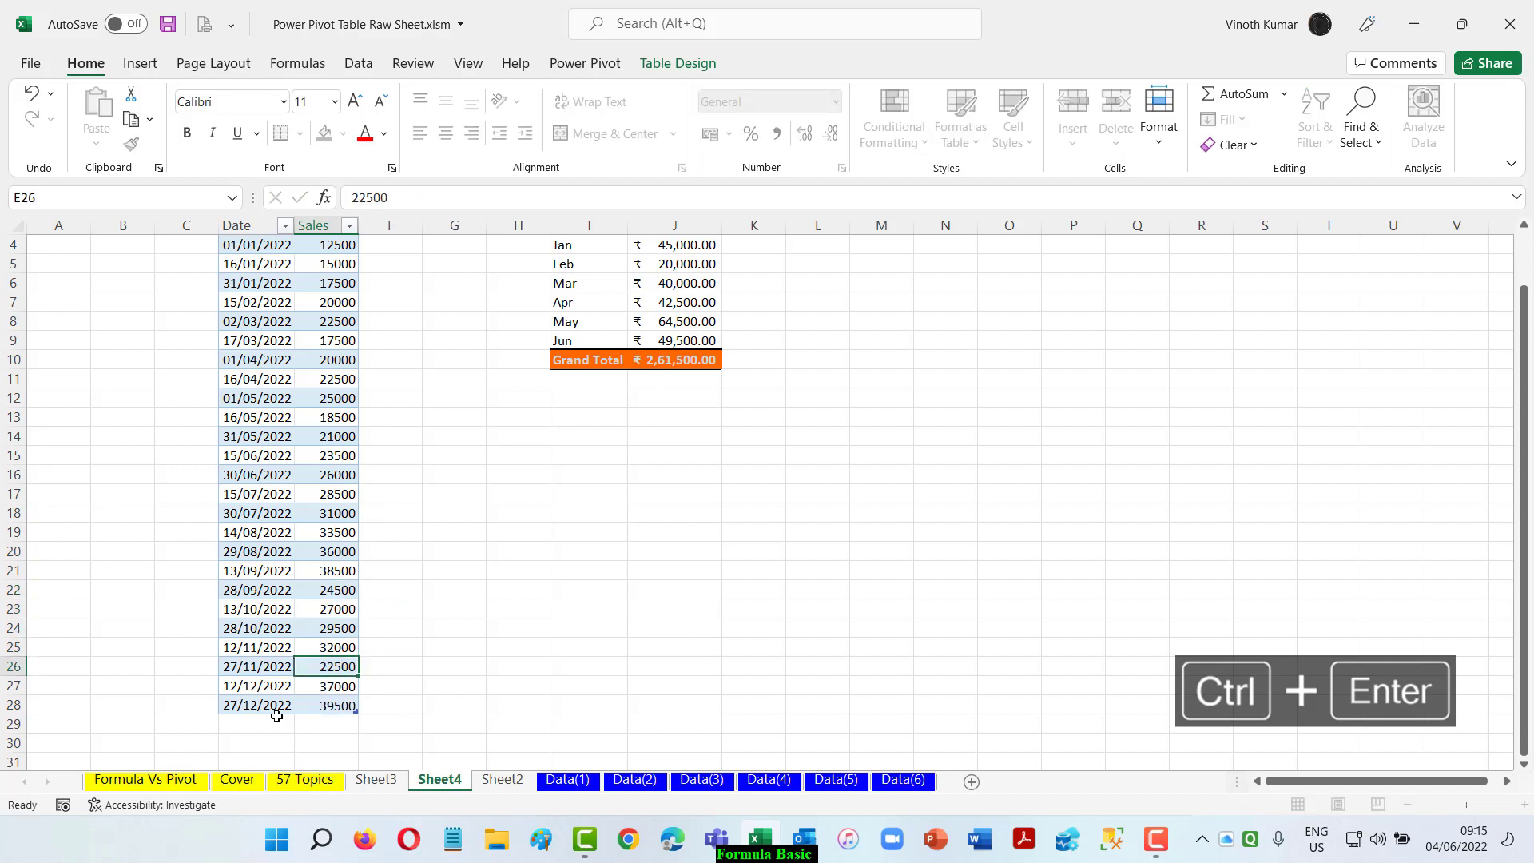
Refresh the monthly sales PivotTable on Sheet4 to include the table's added rows
{"action": "key", "text": "ctrl+Up"}
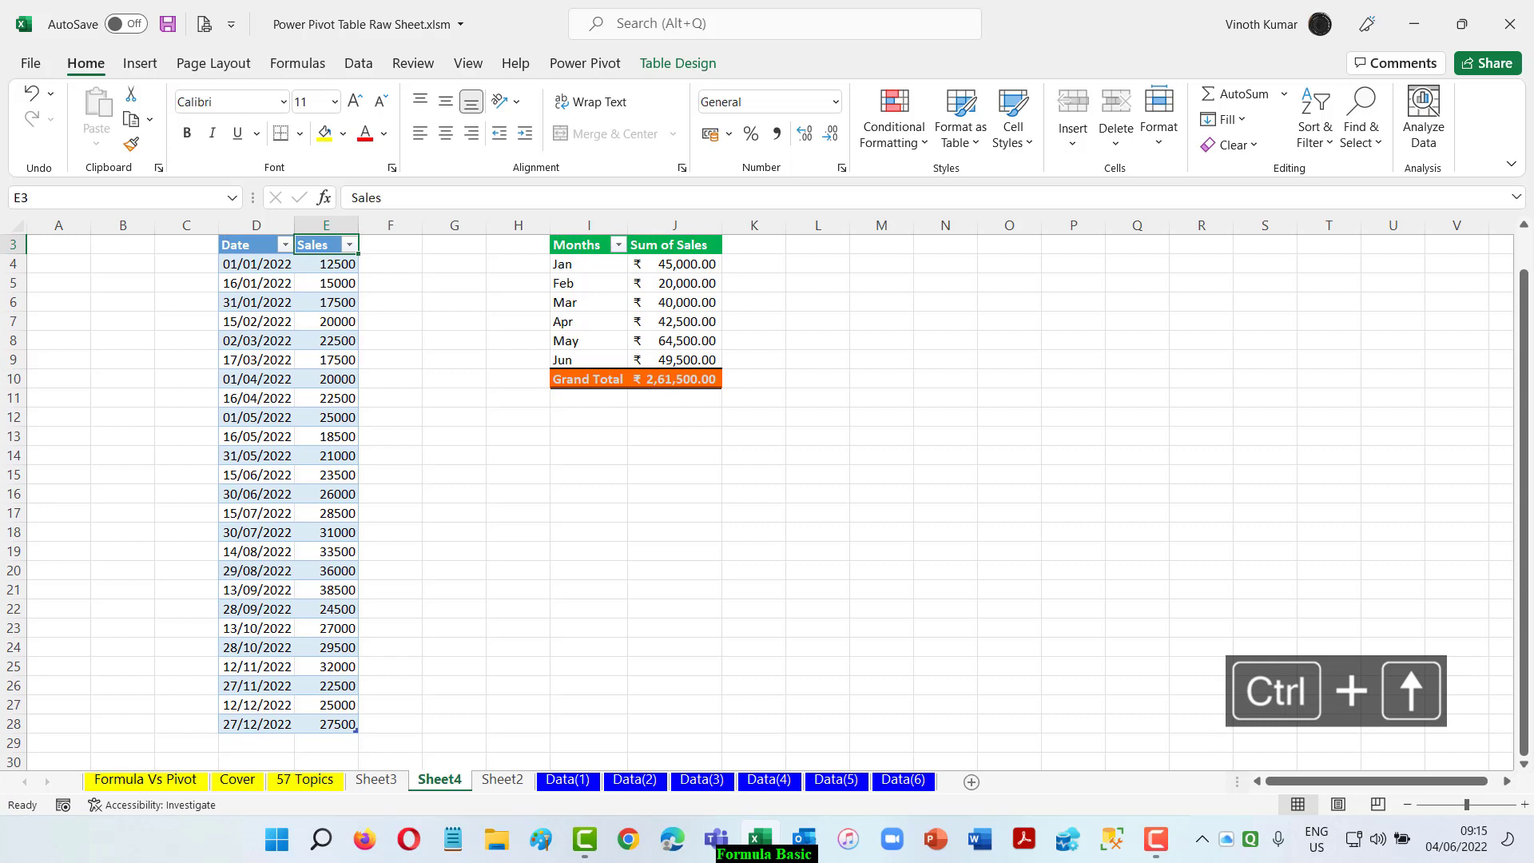
{"action": "left_click", "coordinate": [596, 267]}
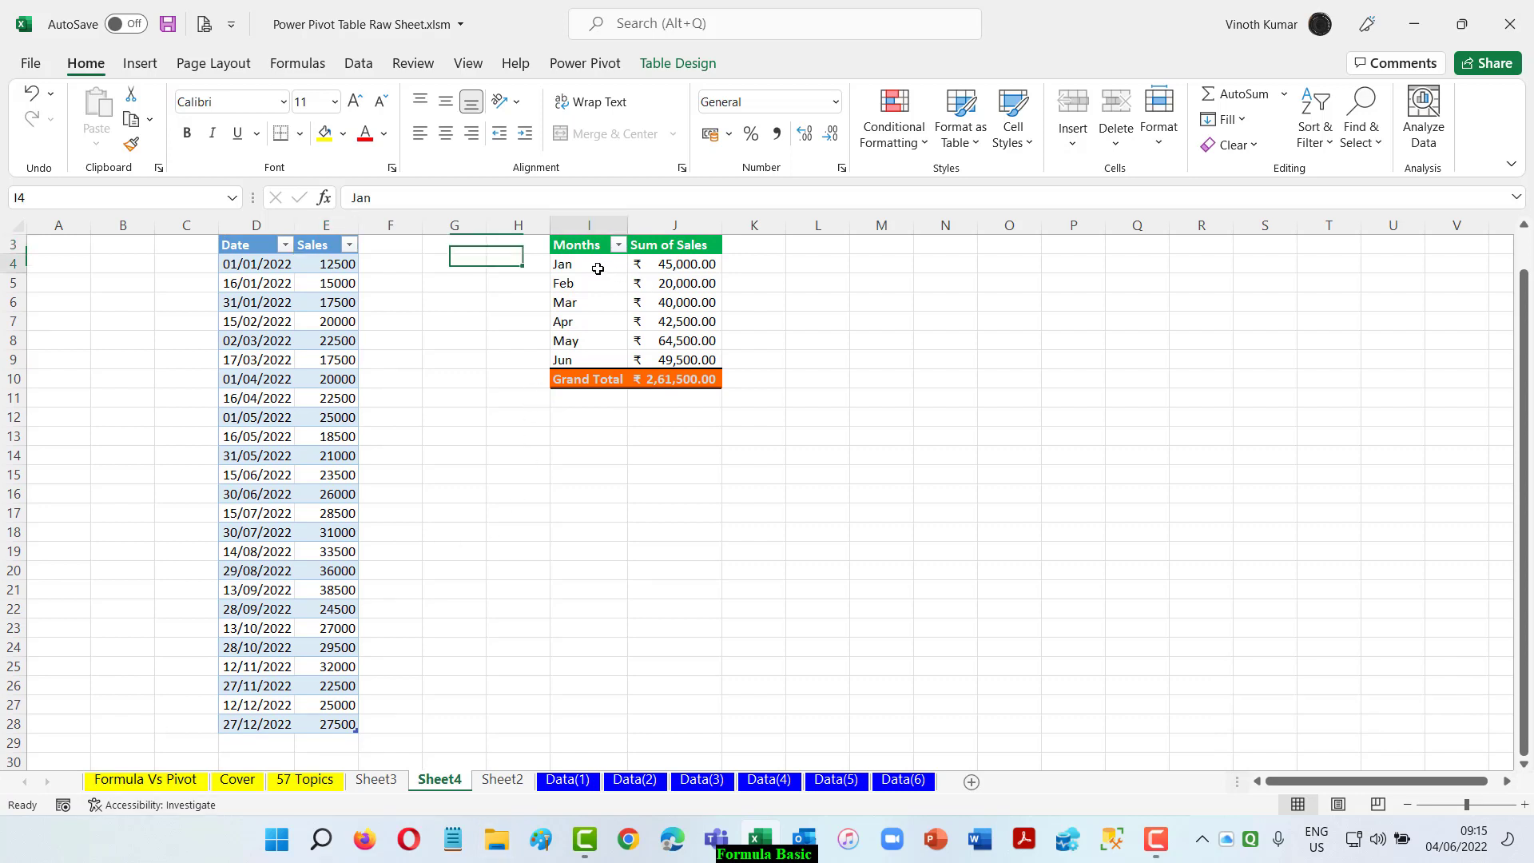
{"action": "left_click", "coordinate": [686, 66]}
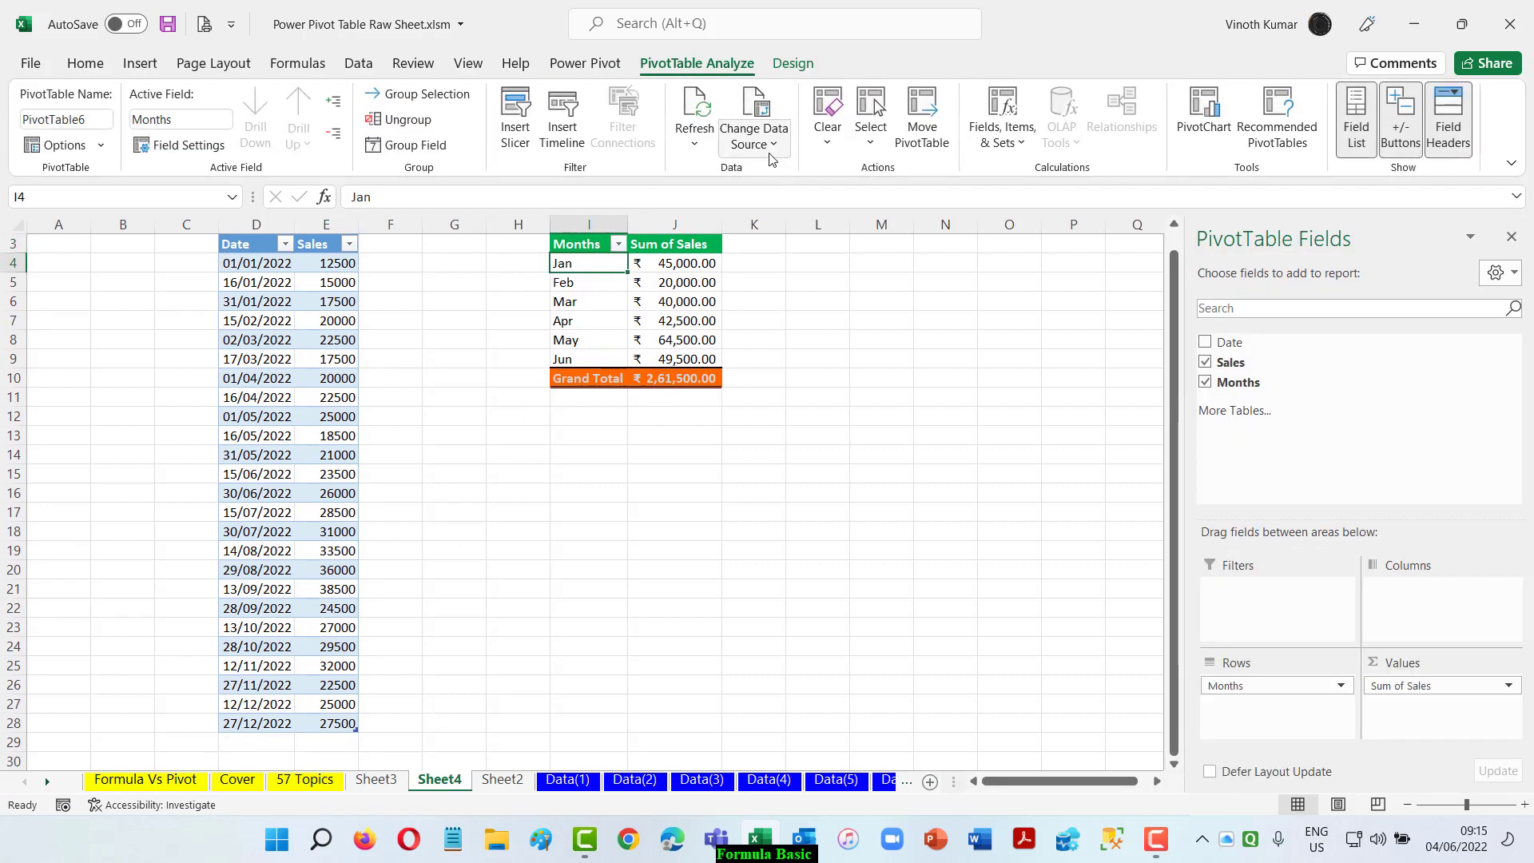
{"action": "left_click", "coordinate": [815, 297]}
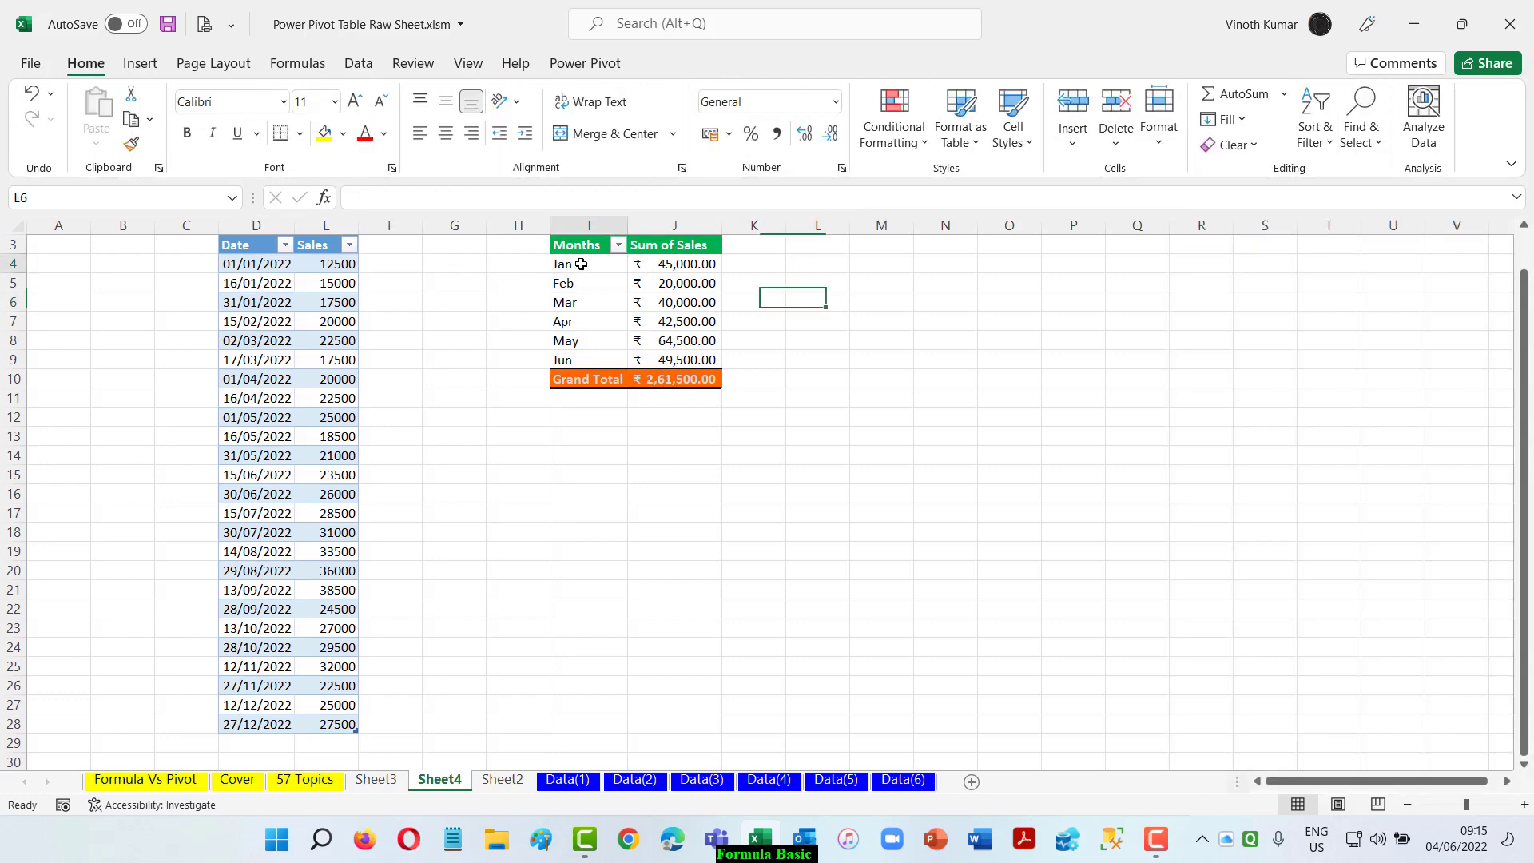
{"action": "left_click", "coordinate": [581, 263]}
{"action": "right_click", "coordinate": [581, 263]}
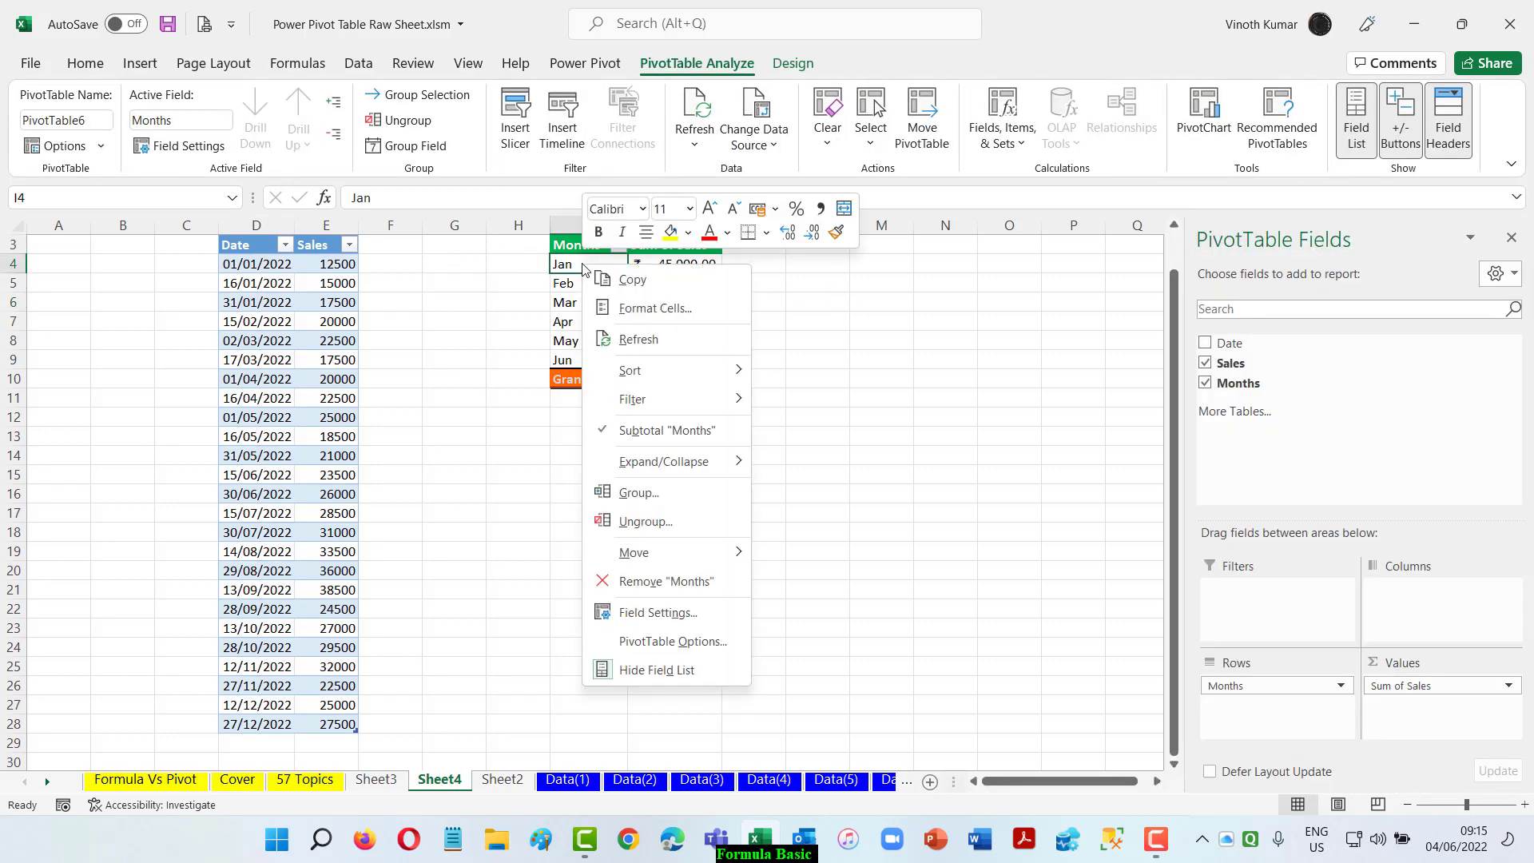
{"action": "left_click", "coordinate": [639, 340]}
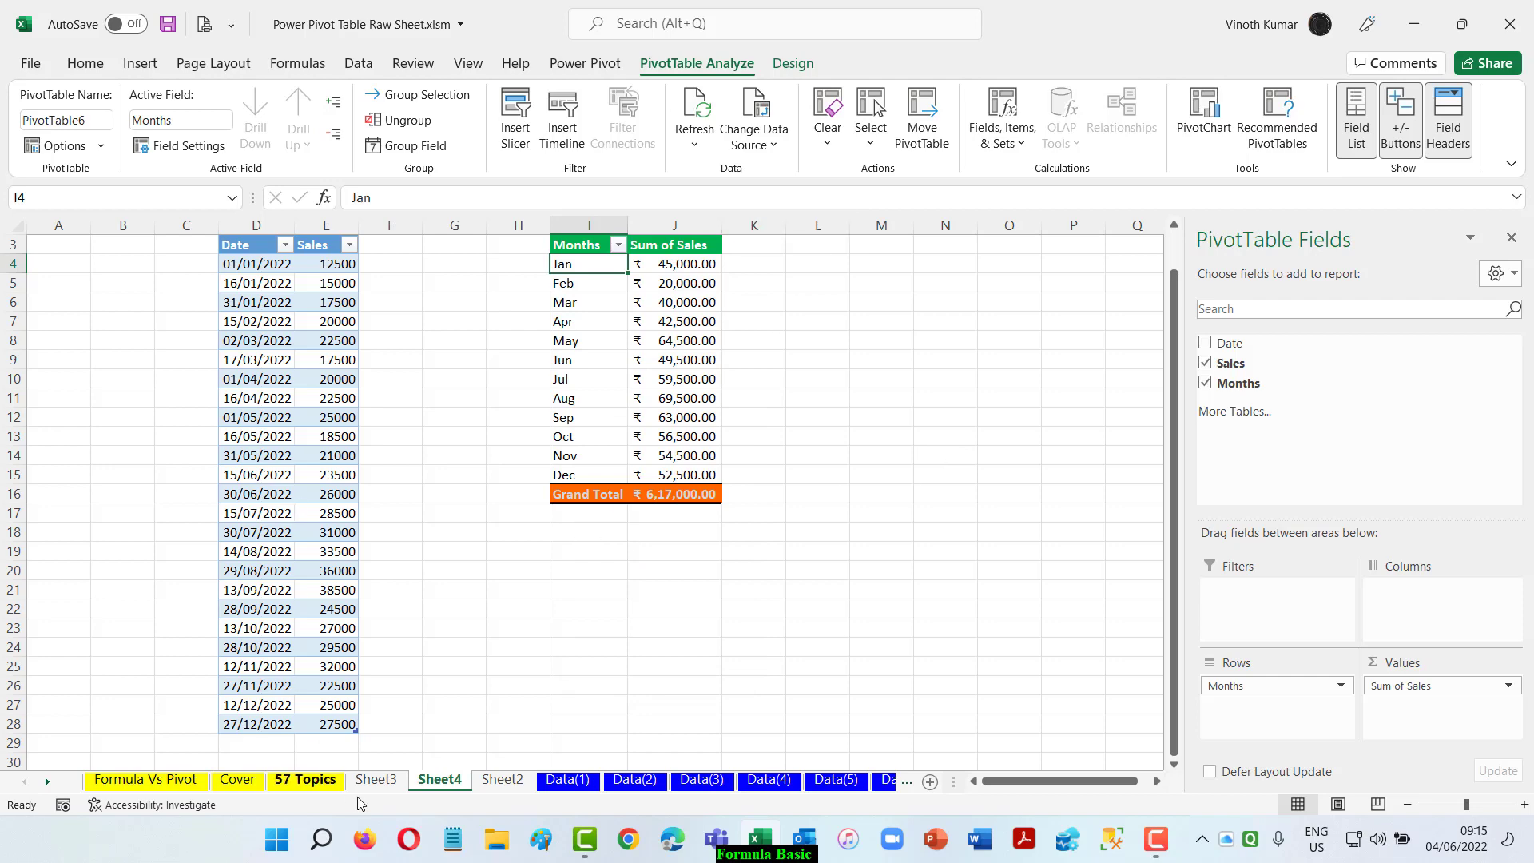
Check the source range of the PivotTable on Sheet3 without changing it
{"action": "left_click", "coordinate": [376, 780]}
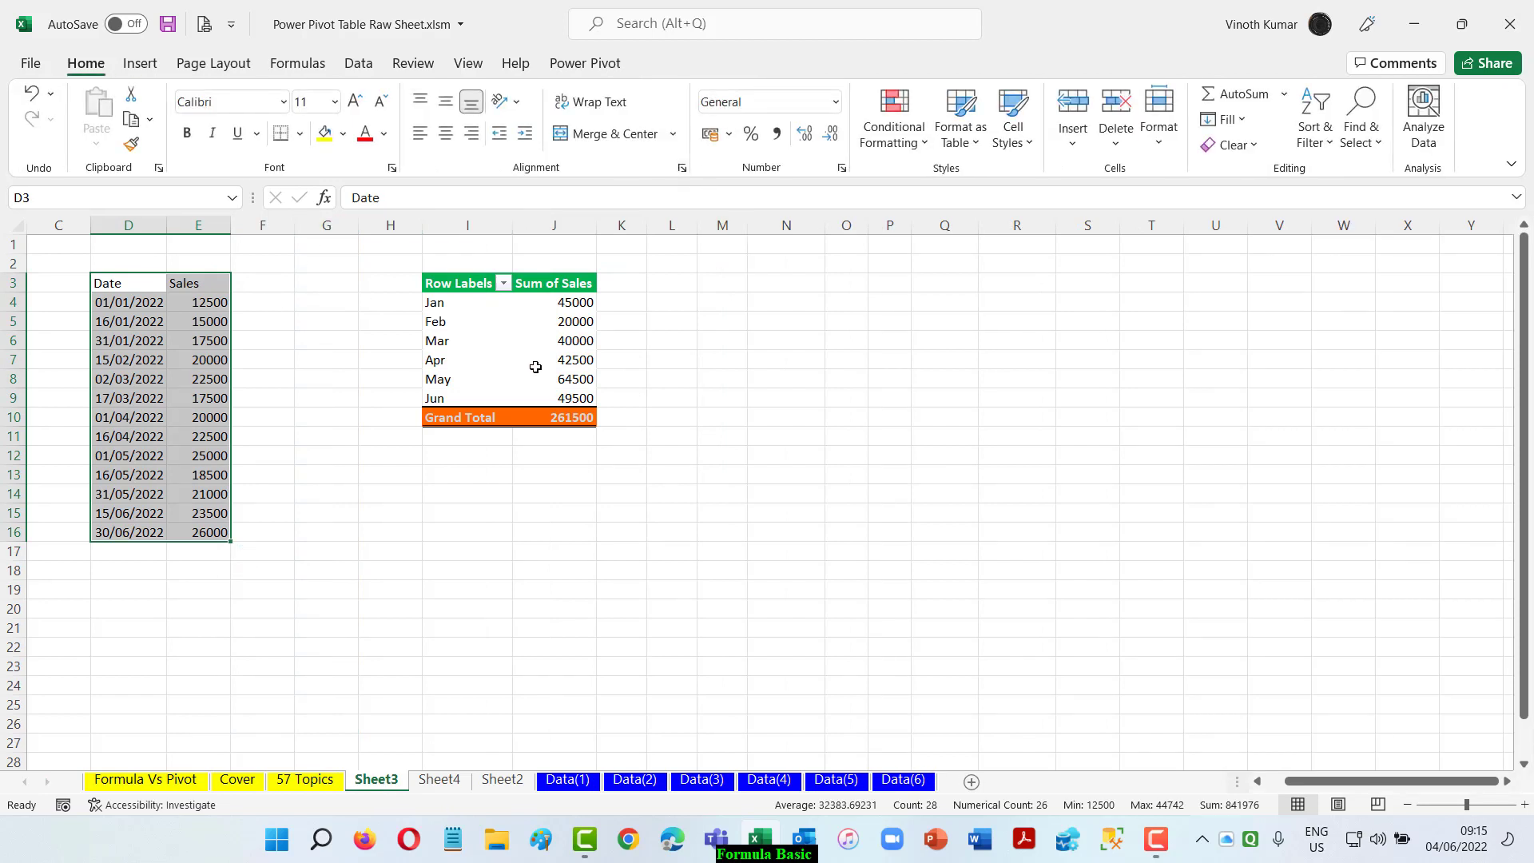
{"action": "left_click", "coordinate": [489, 346]}
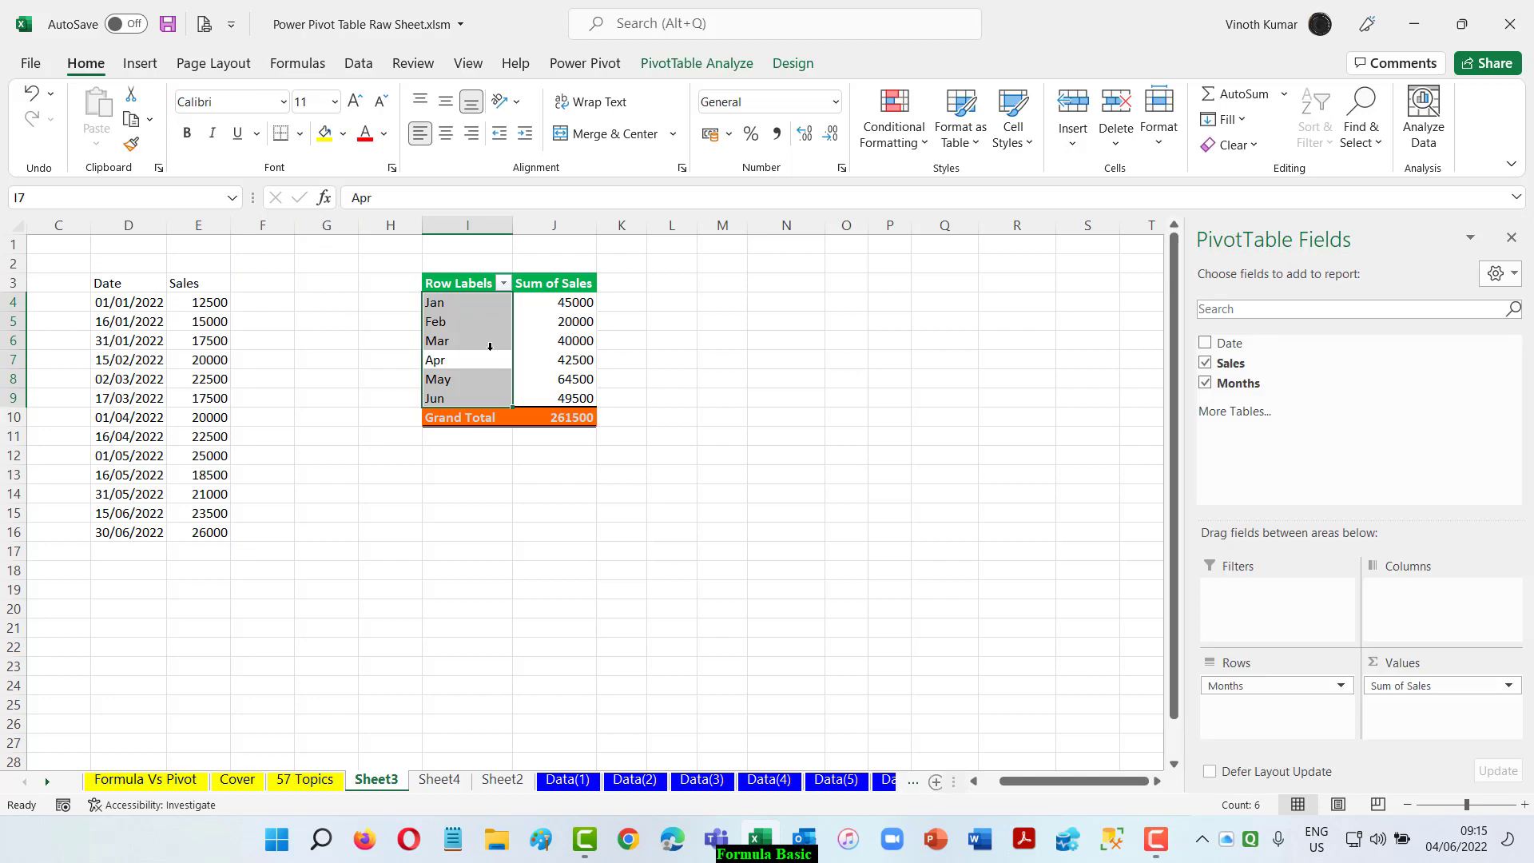
{"action": "left_click", "coordinate": [697, 64]}
{"action": "left_click", "coordinate": [772, 148]}
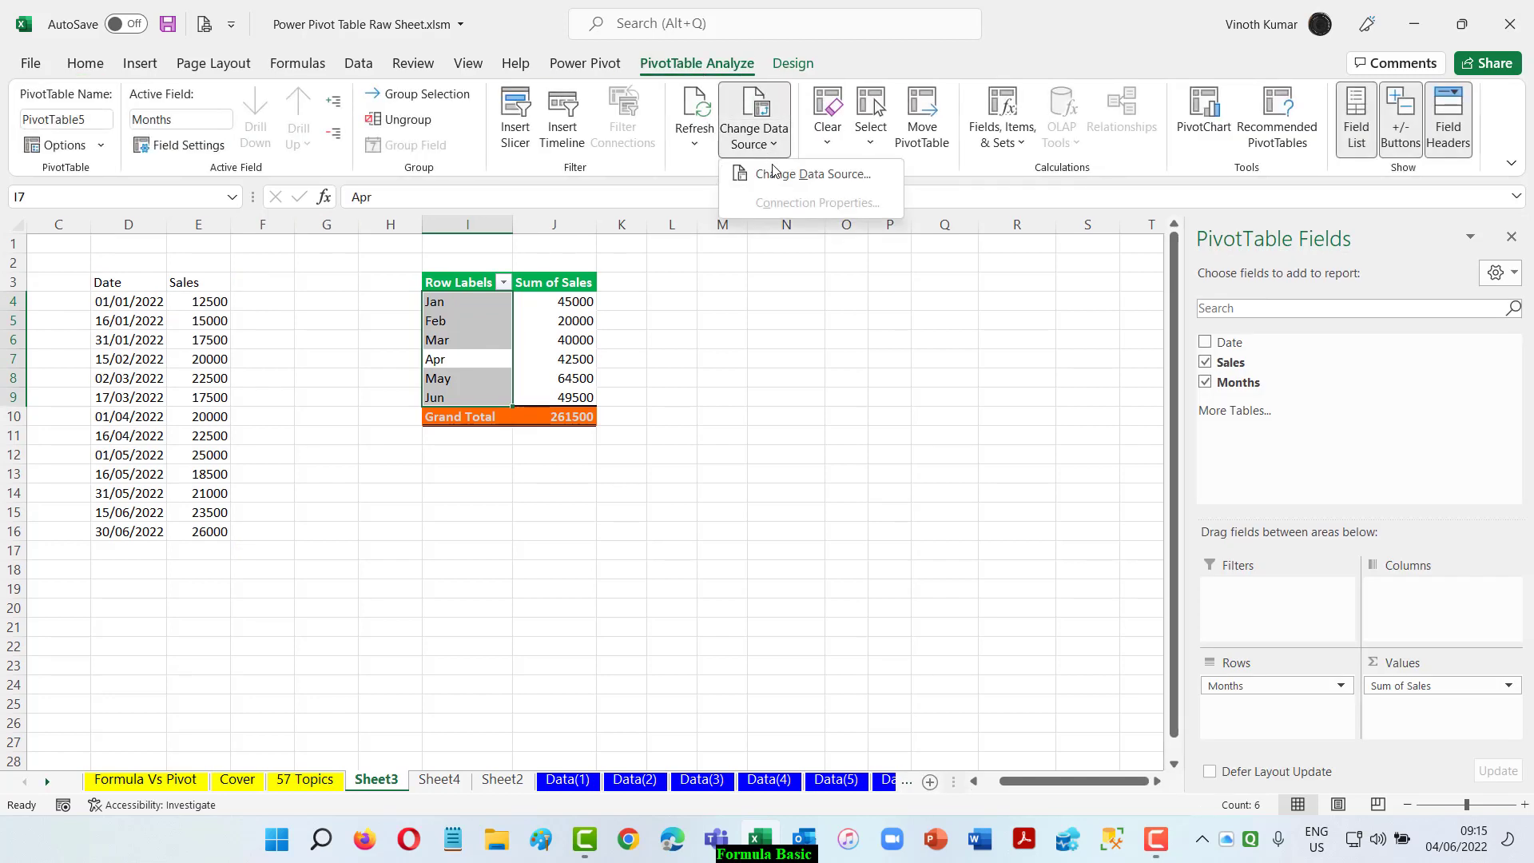
{"action": "left_click", "coordinate": [772, 173]}
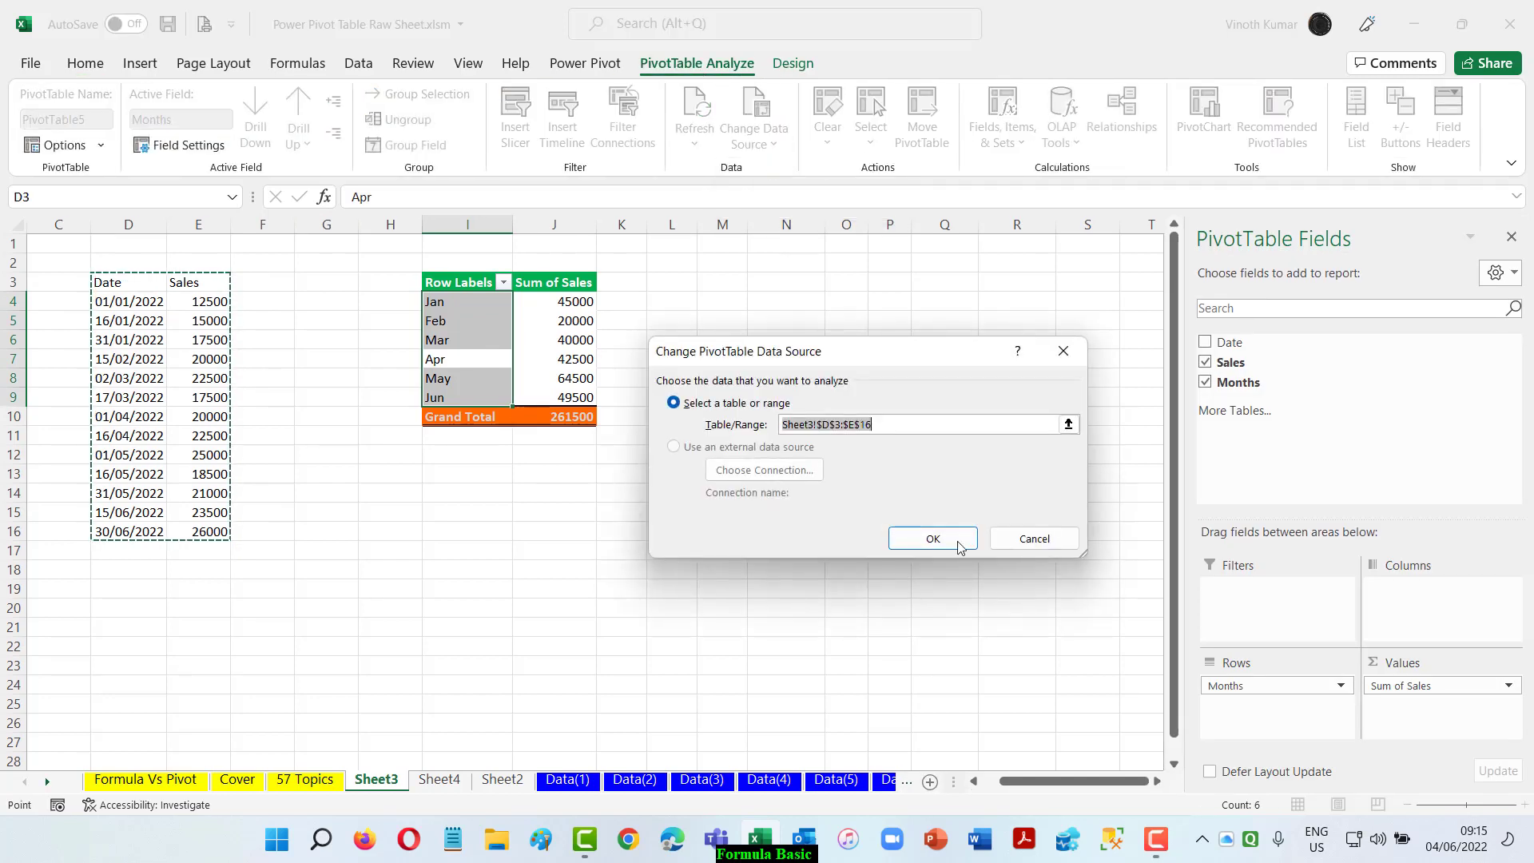
{"action": "left_click", "coordinate": [1021, 540]}
Rename Sheet4 as "Table for Pivot"
{"action": "left_click", "coordinate": [446, 782]}
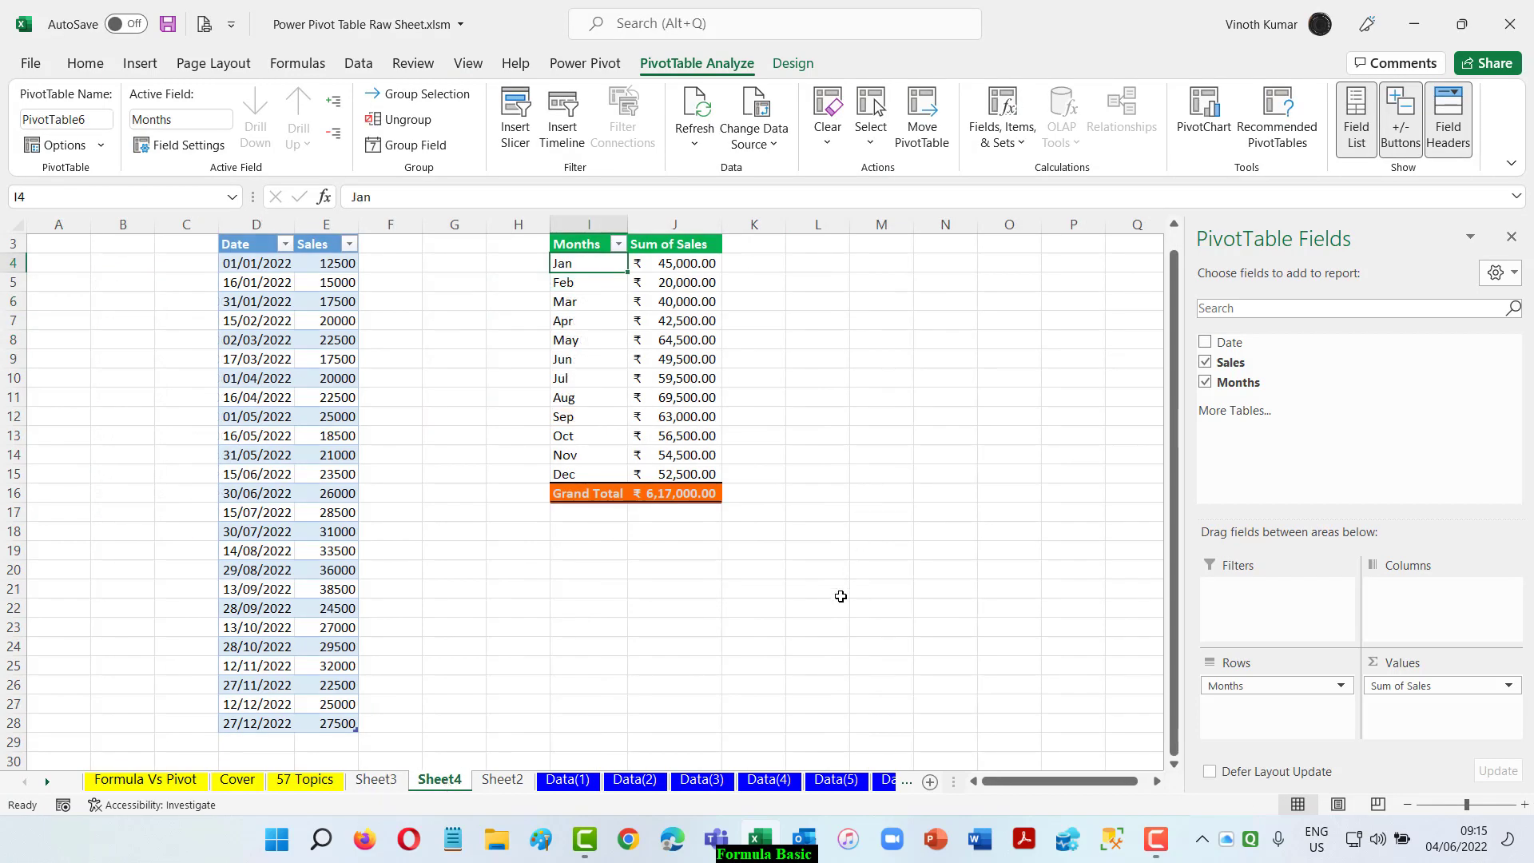
{"action": "double_click", "coordinate": [444, 779]}
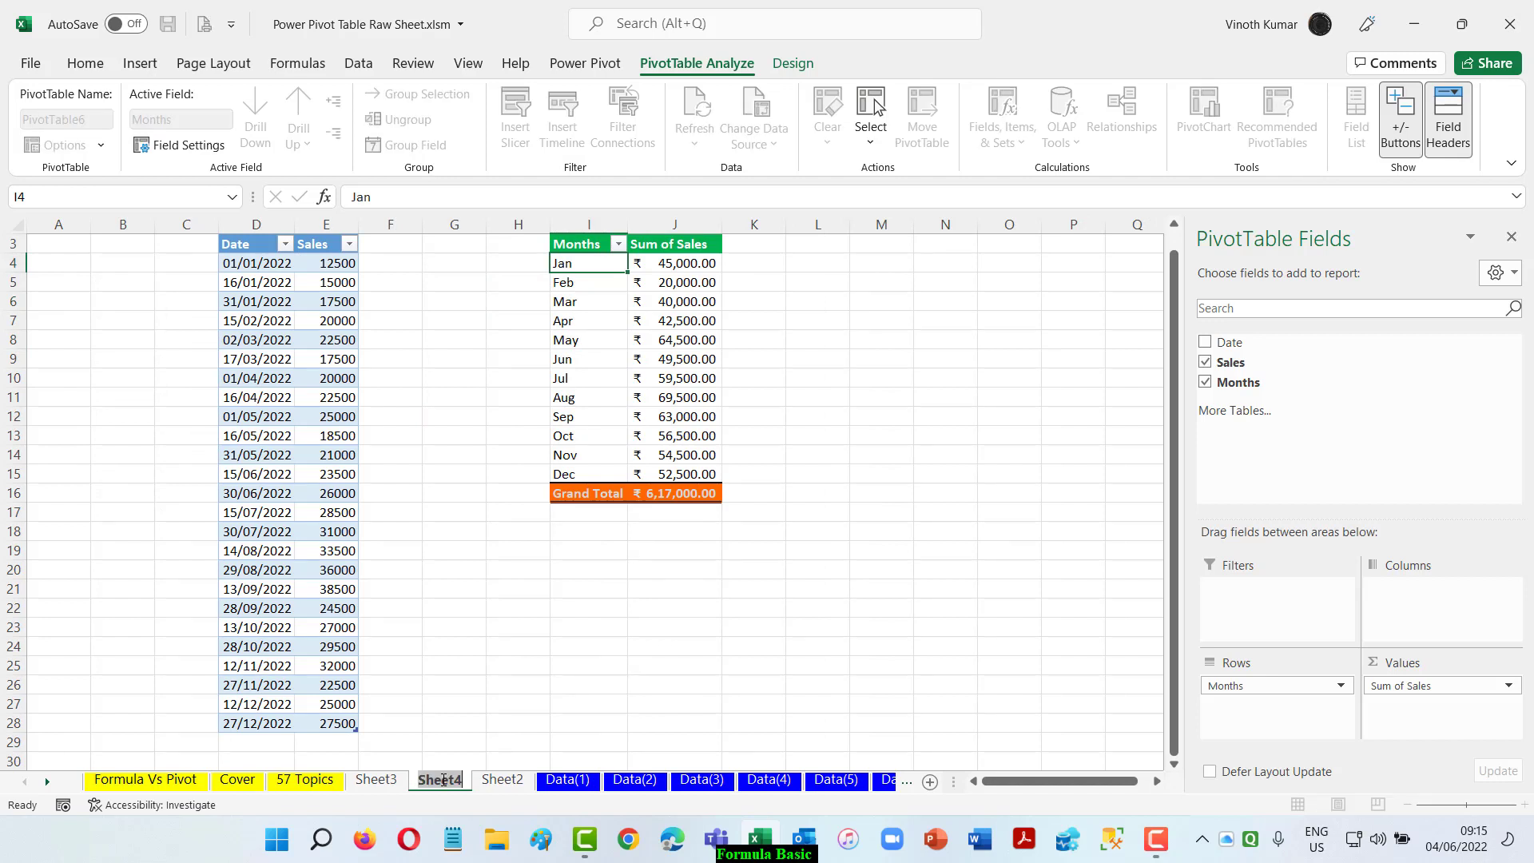
{"action": "type", "text": "Table"}
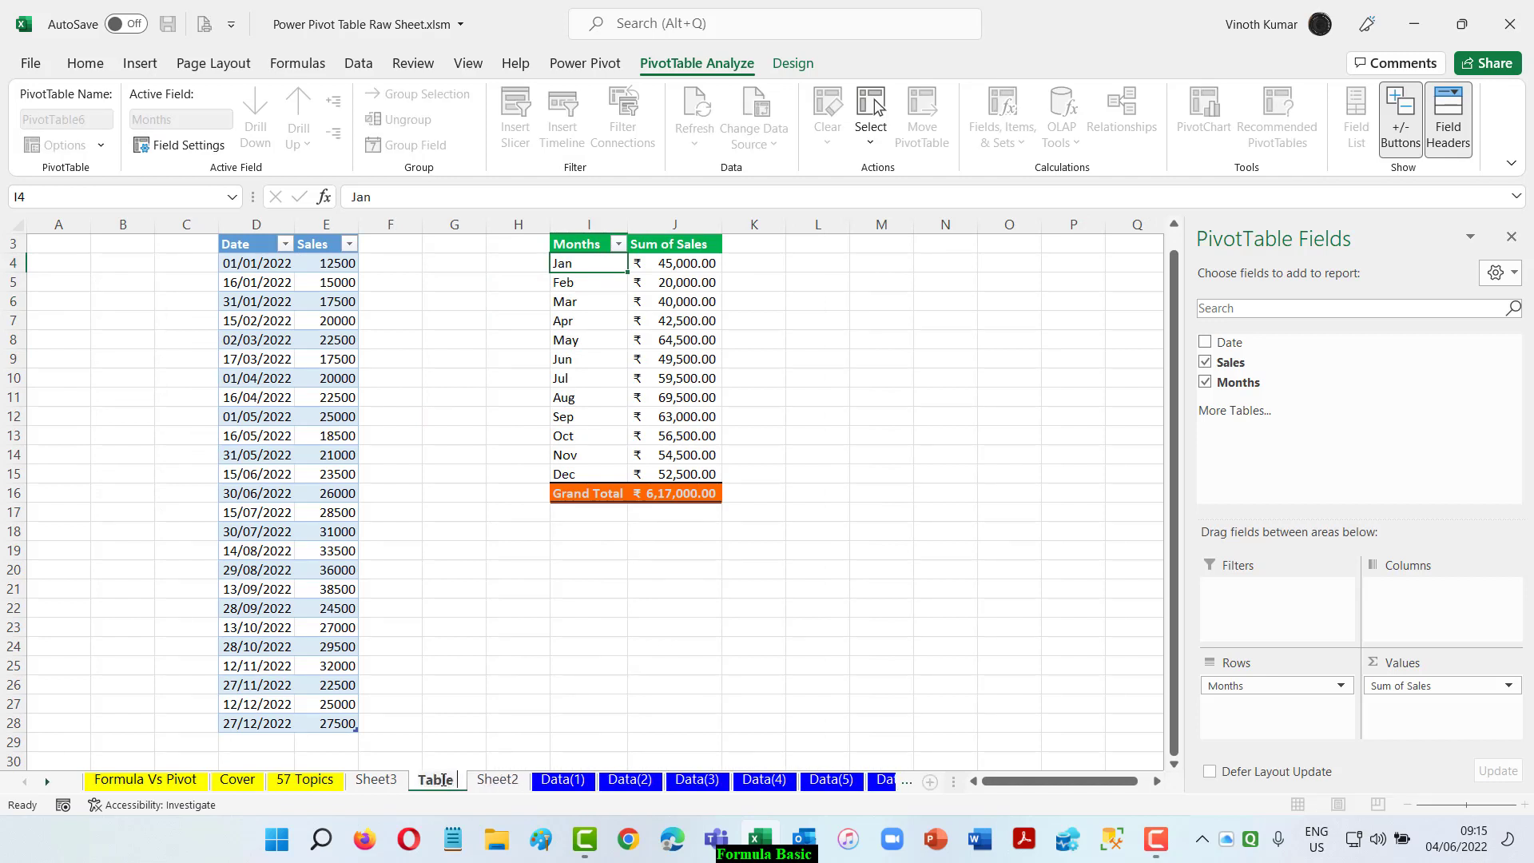
{"action": "type", "text": " for Pivot"}
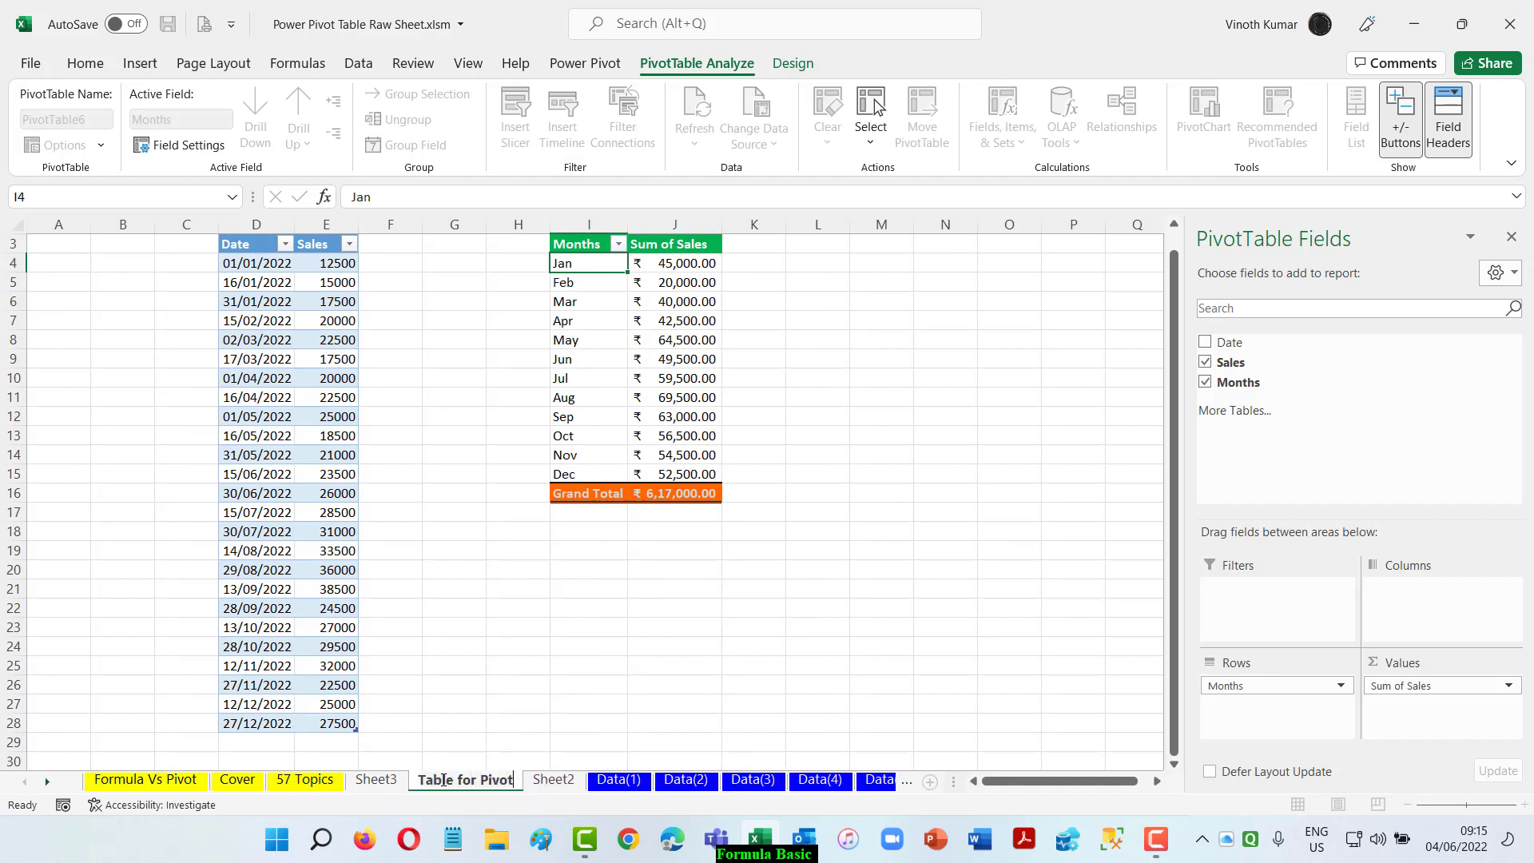
{"action": "key", "text": "Return"}
Rename Sheet3 as "Range for Pivot" and return to the Table for Pivot sheet
{"action": "left_click", "coordinate": [379, 781]}
{"action": "double_click", "coordinate": [377, 780]}
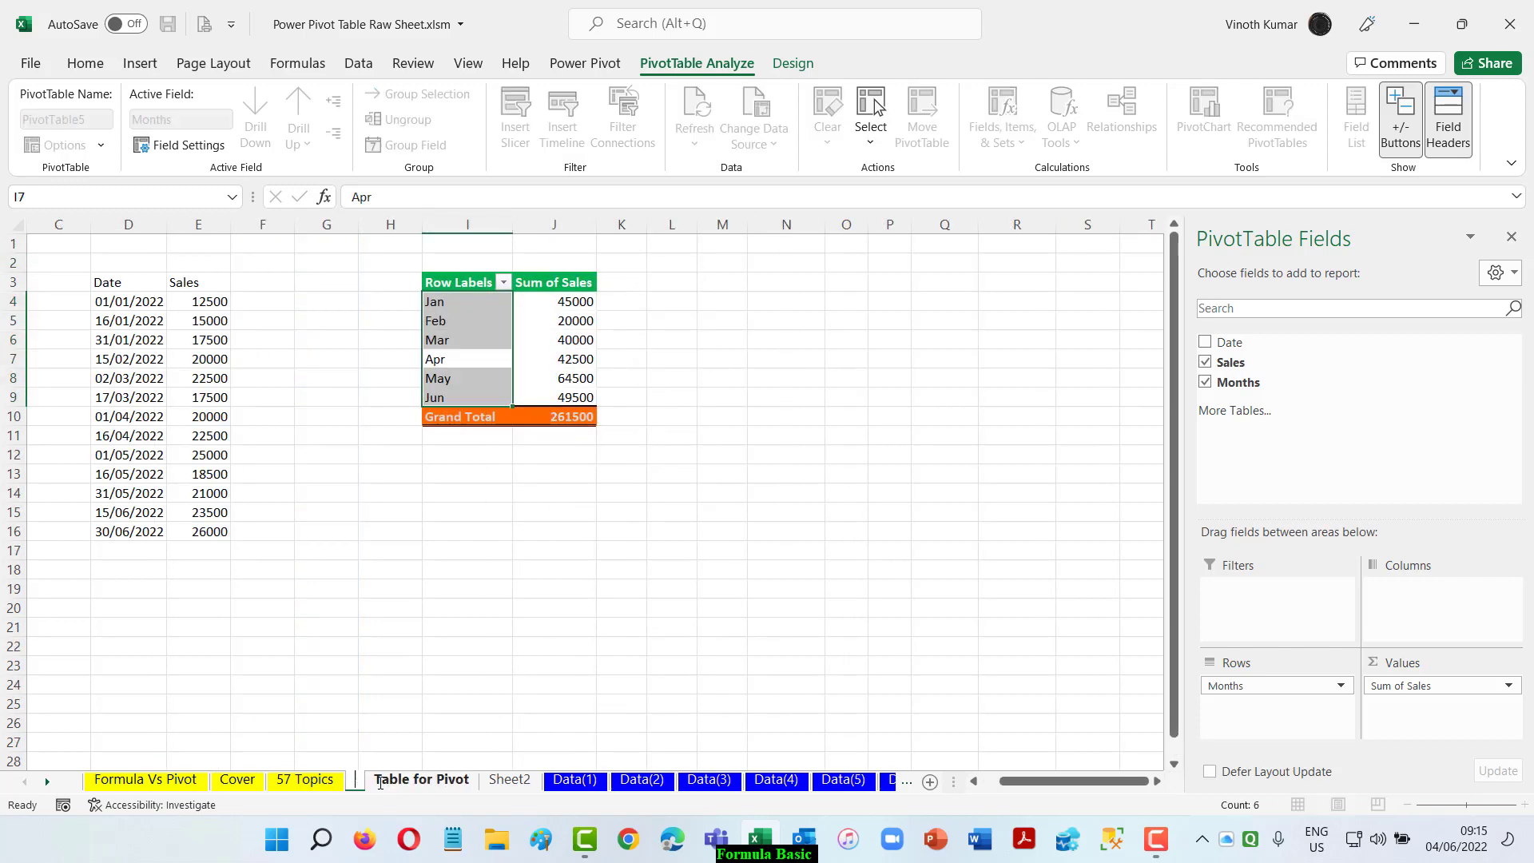
{"action": "type", "text": "Range"}
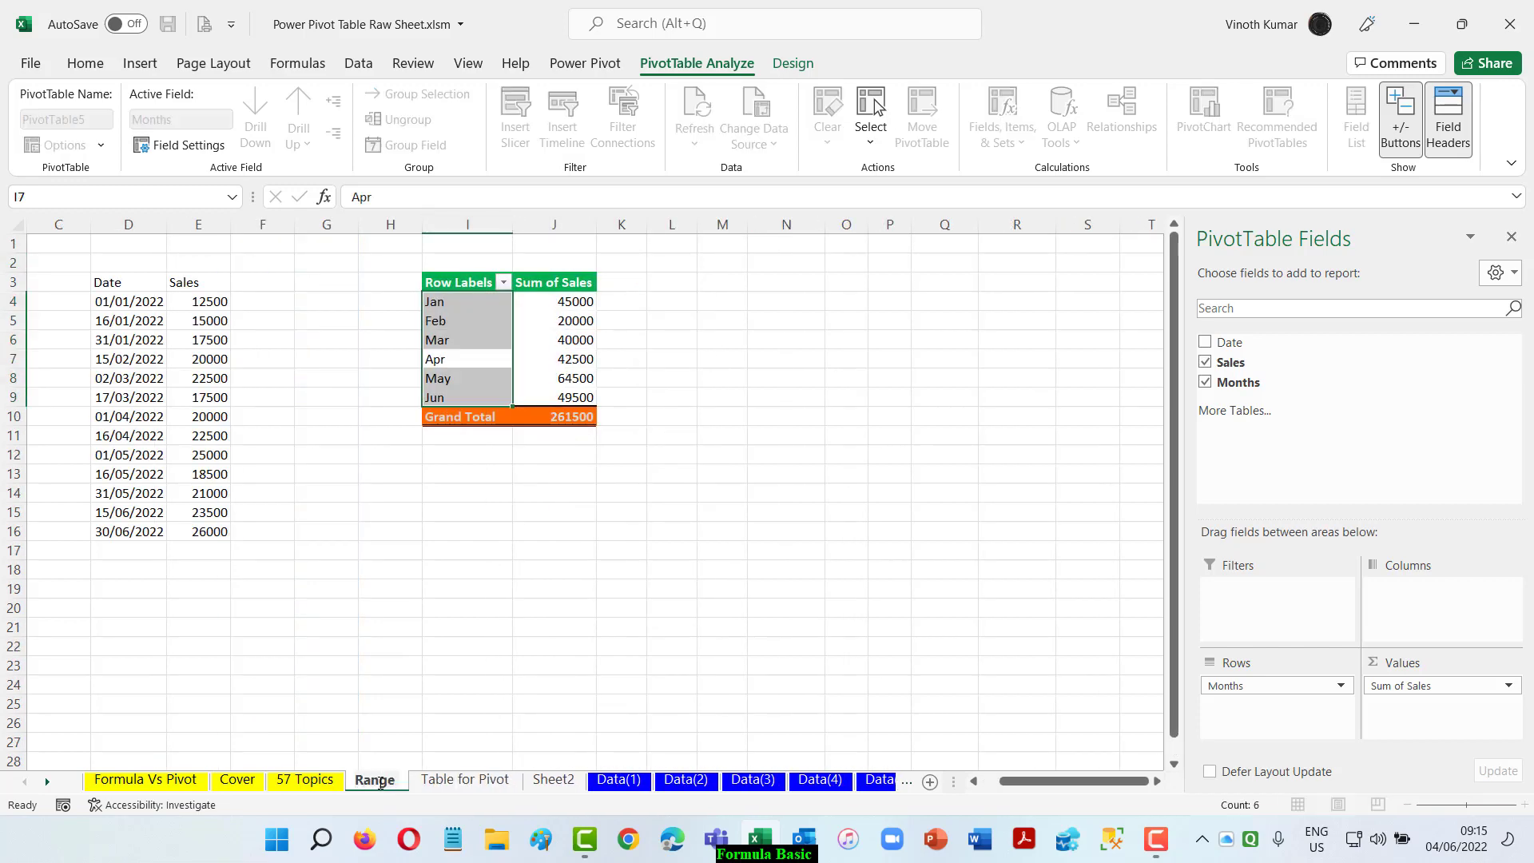
{"action": "type", "text": " for Pivot"}
{"action": "key", "text": "Return"}
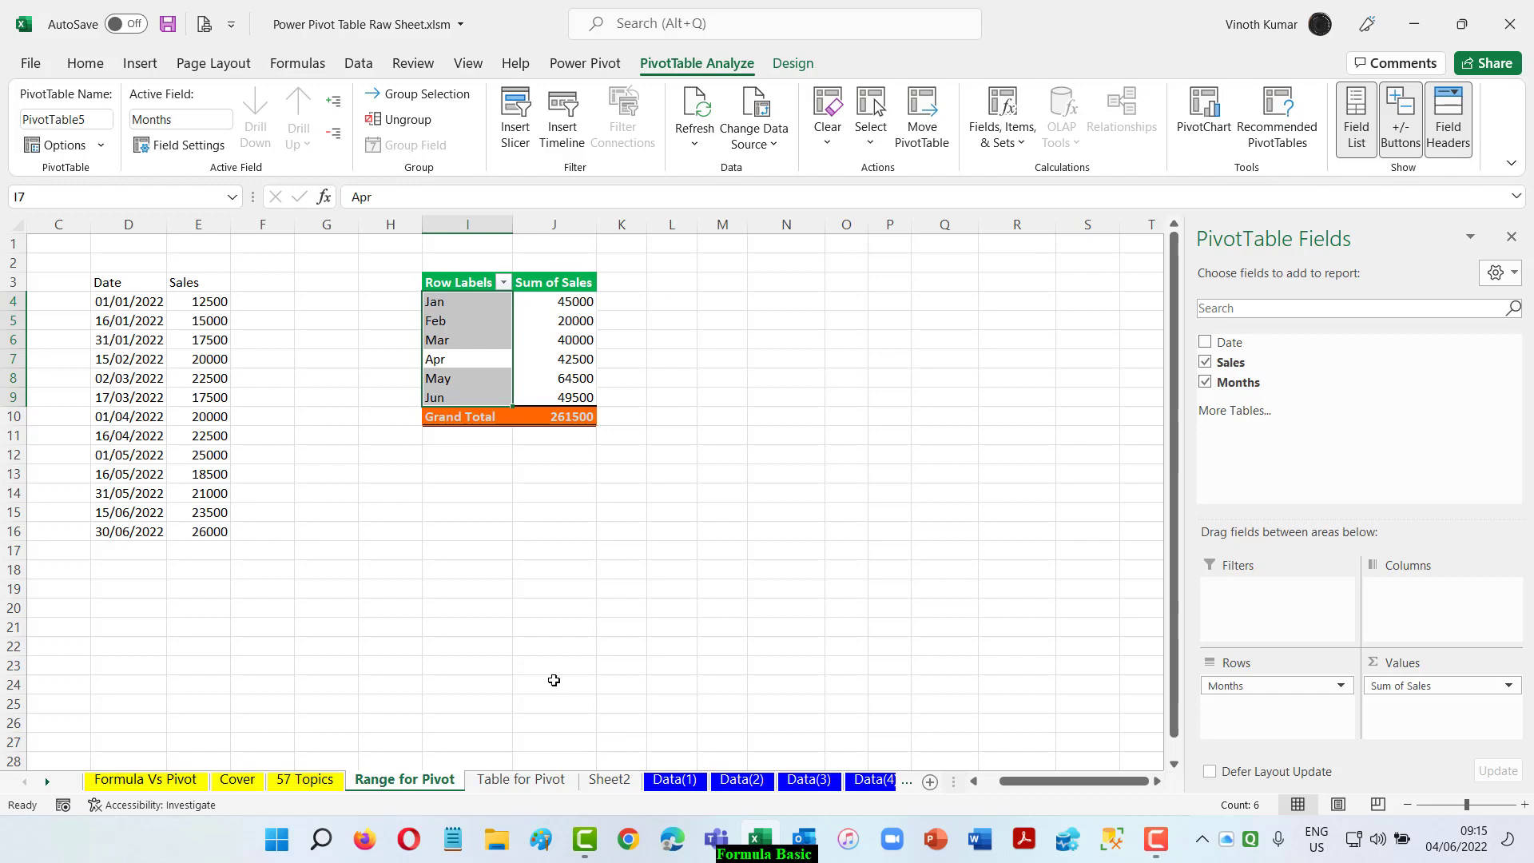
{"action": "left_click", "coordinate": [547, 669]}
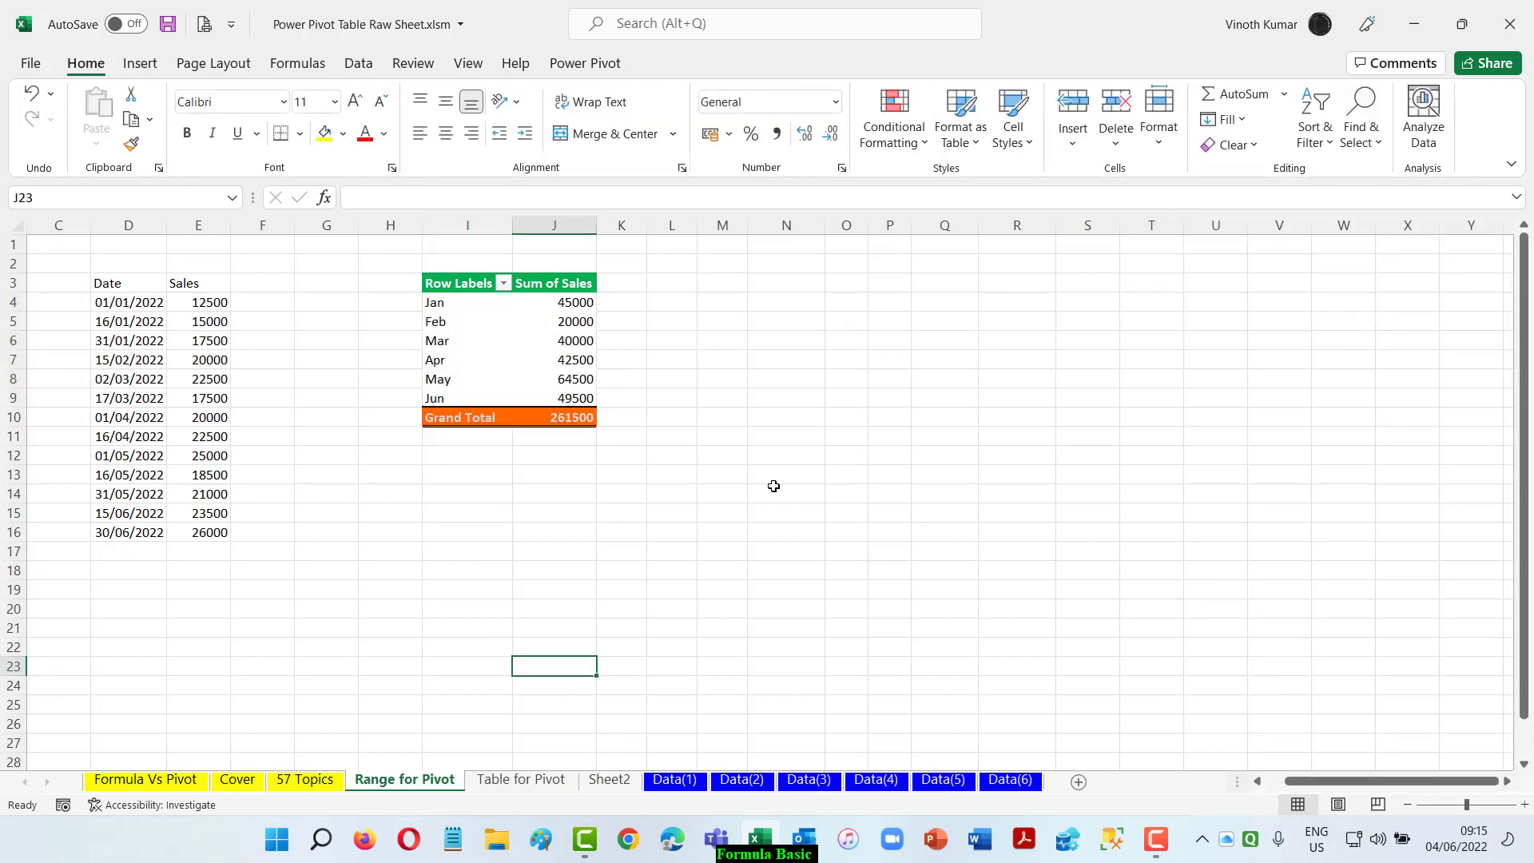
{"action": "left_click", "coordinate": [539, 779]}
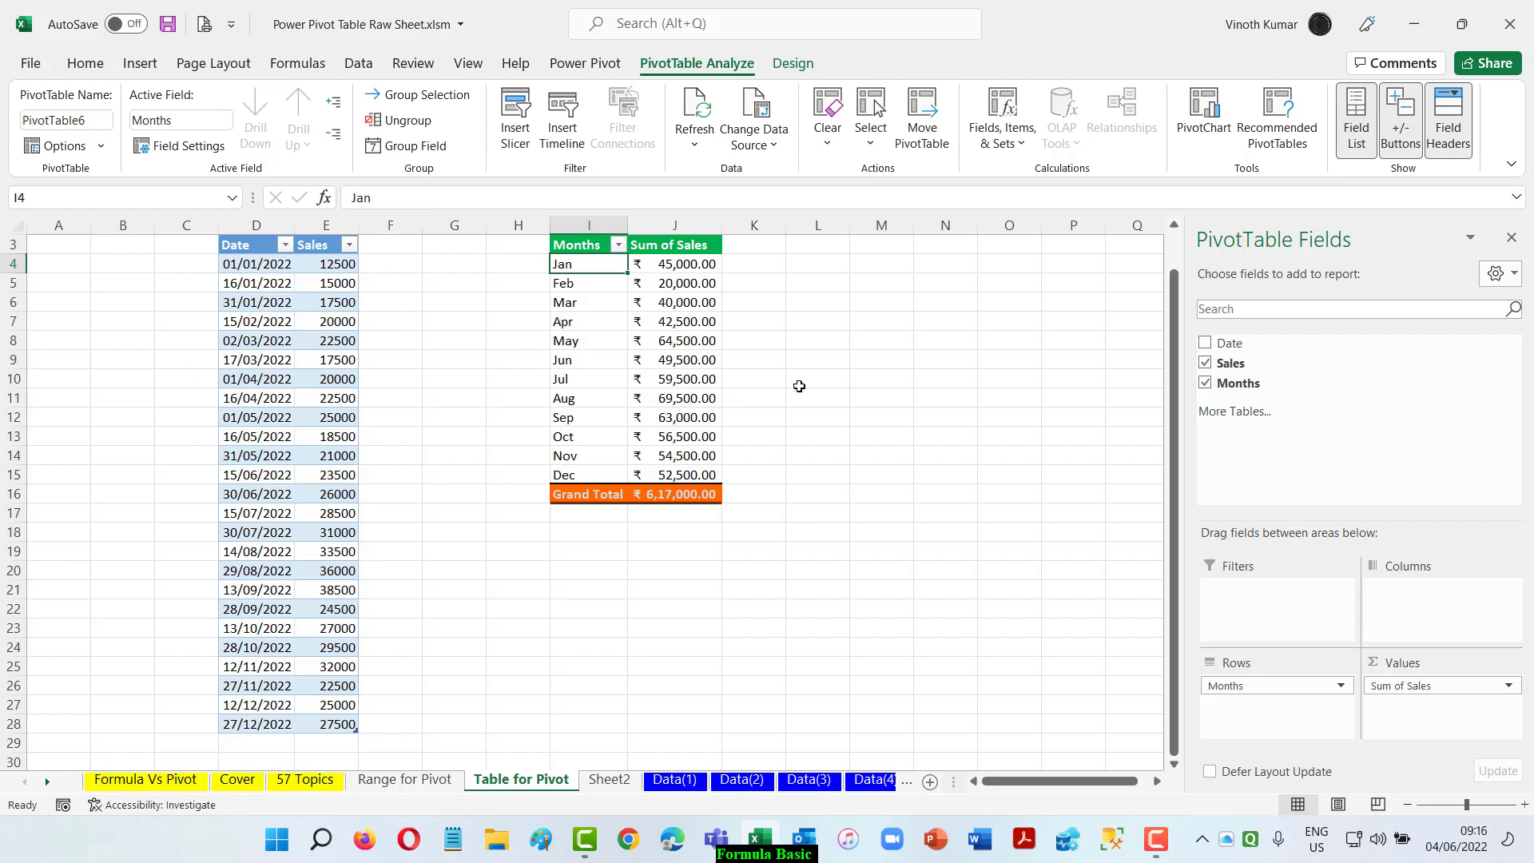
Make topics 6 to 8 (B14:B16) bold on the 57 Topics sheet
{"action": "left_click", "coordinate": [304, 779]}
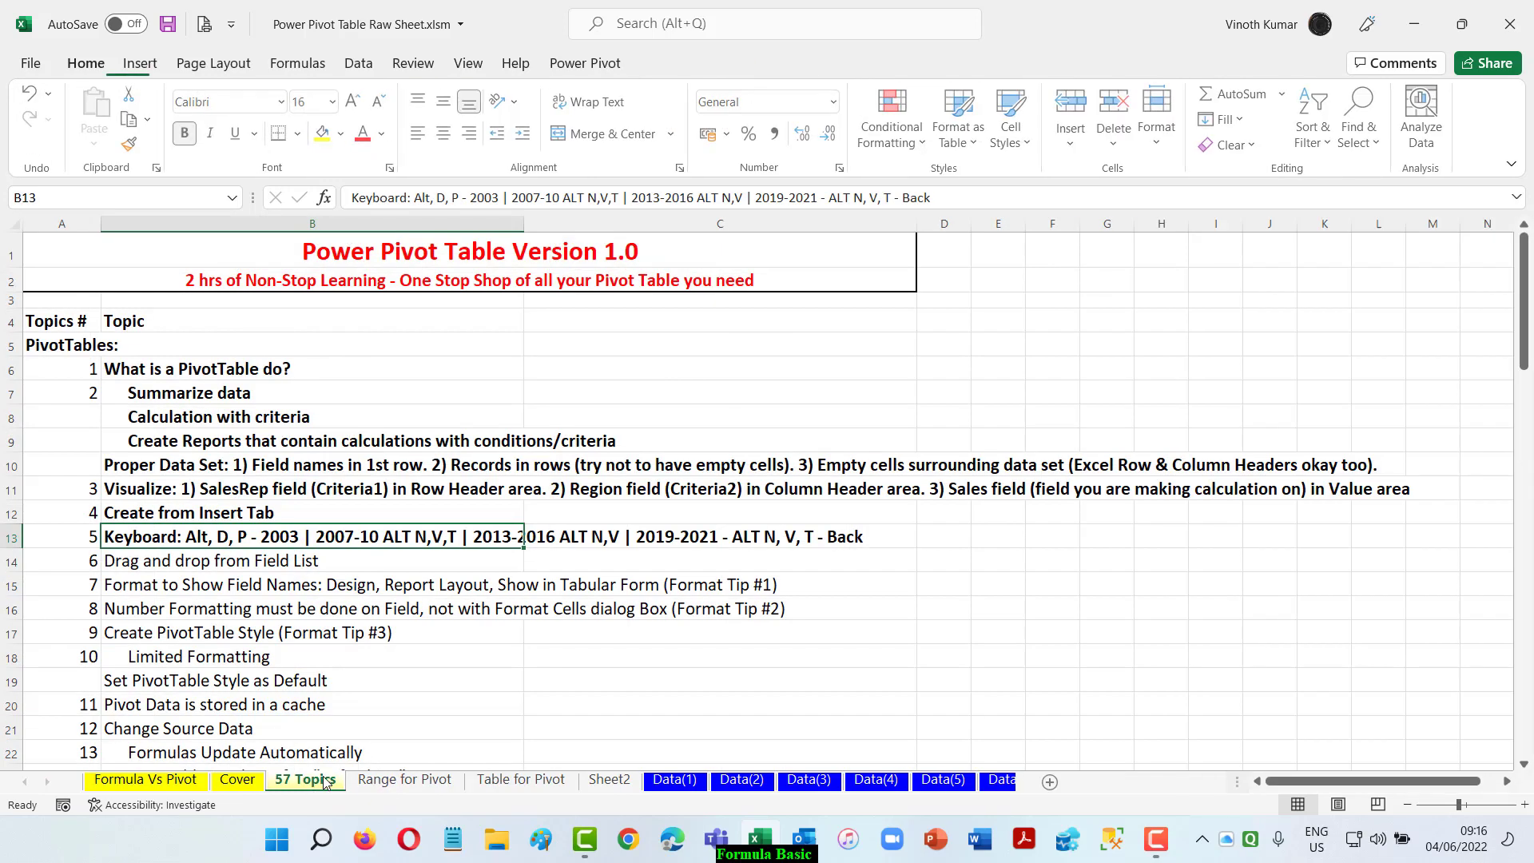
{"action": "left_click", "coordinate": [139, 566]}
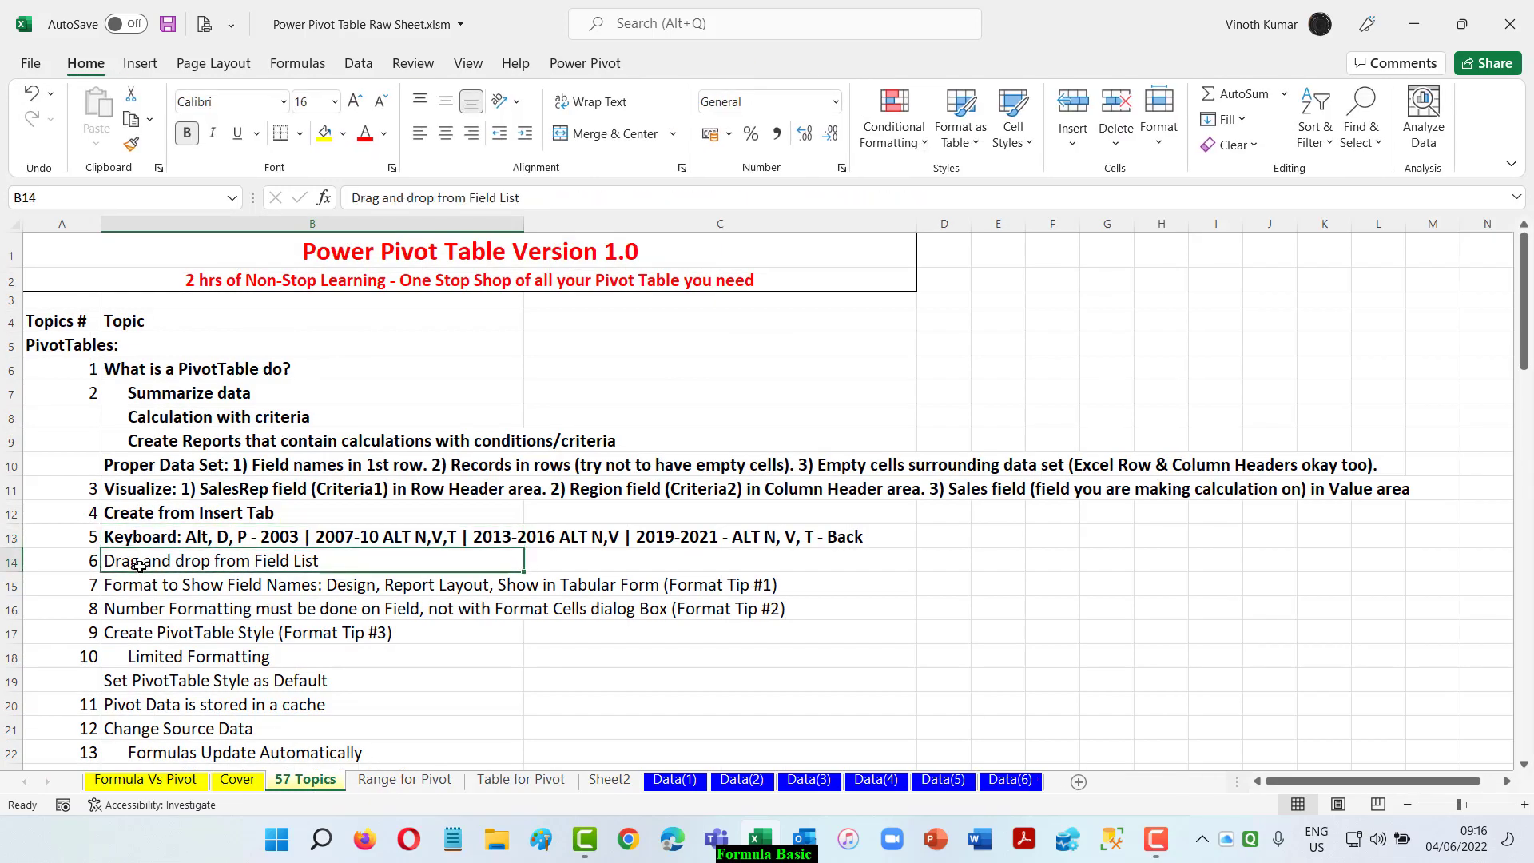
{"action": "left_click_drag", "start_coordinate": [140, 574], "coordinate": [142, 605]}
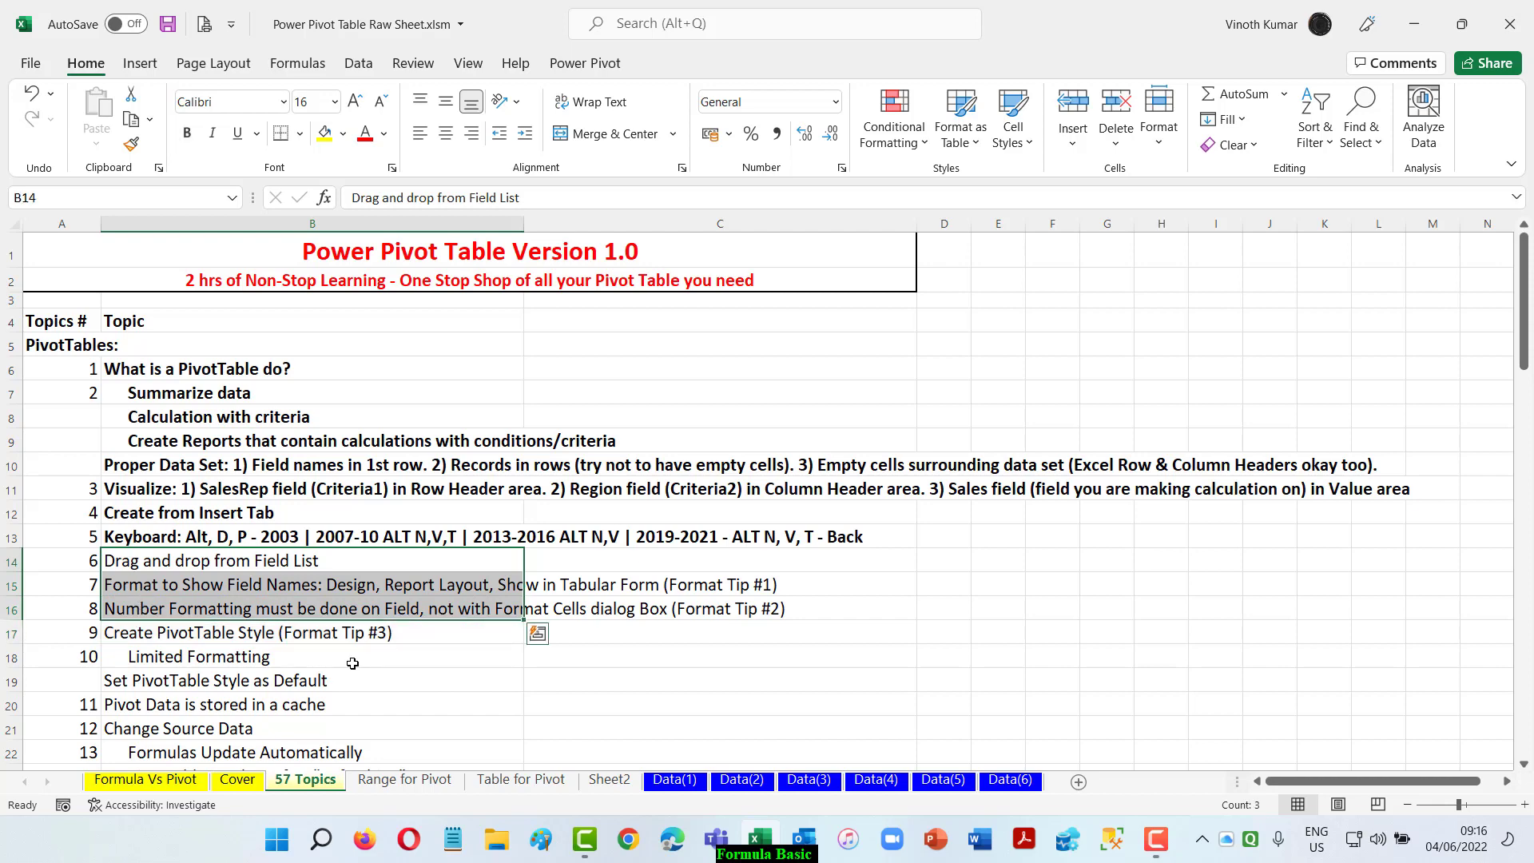
{"action": "key", "text": "ctrl+b"}
{"action": "left_click", "coordinate": [605, 683]}
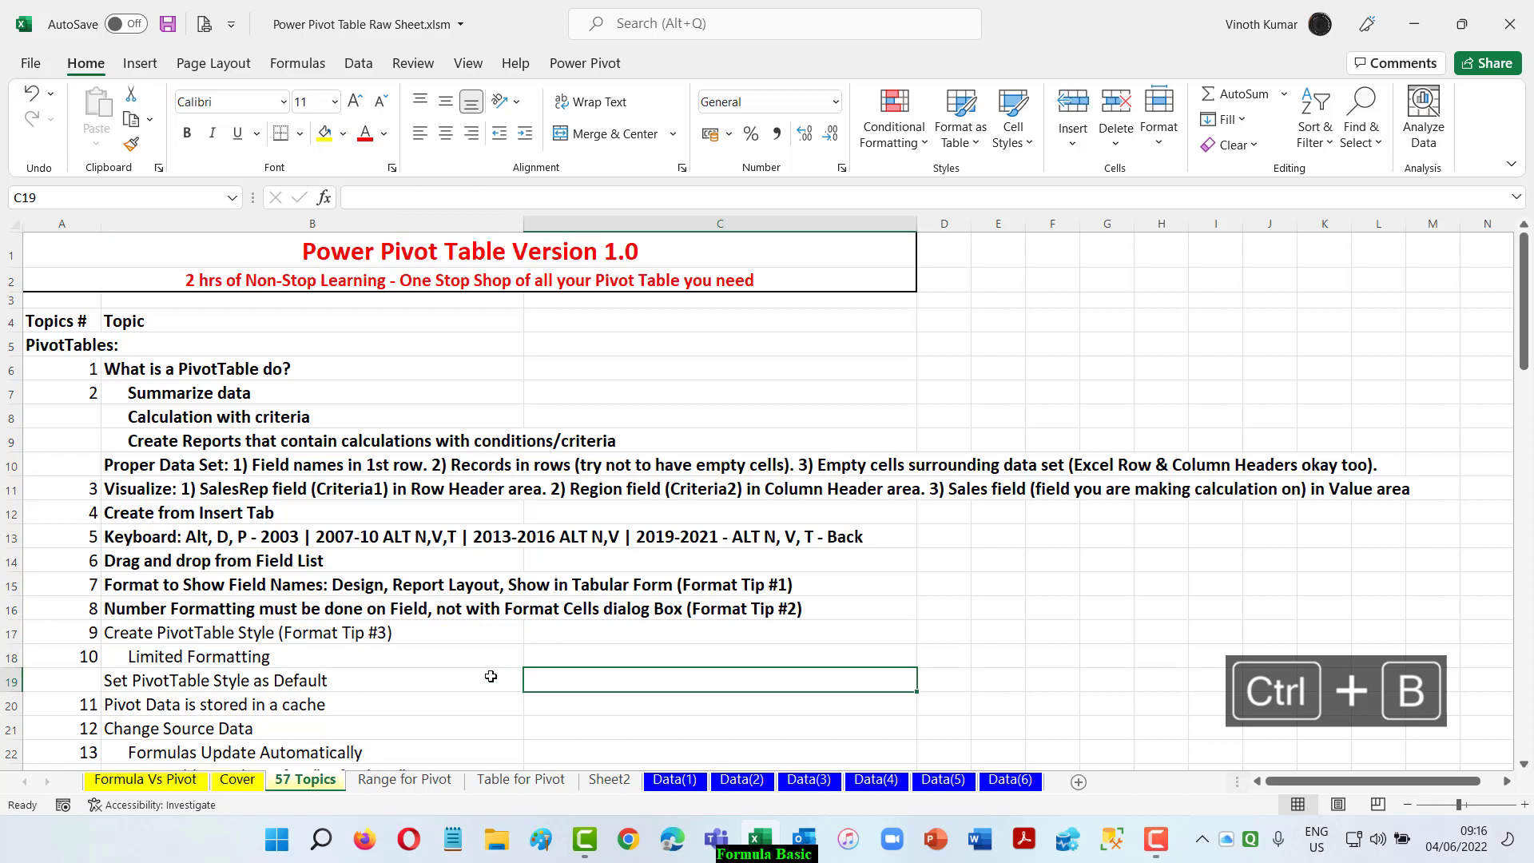
Make topic 12, "Change Source Data", bold in the topic list
{"action": "scroll", "coordinate": [491, 676], "scroll_direction": "down", "scroll_amount": 1}
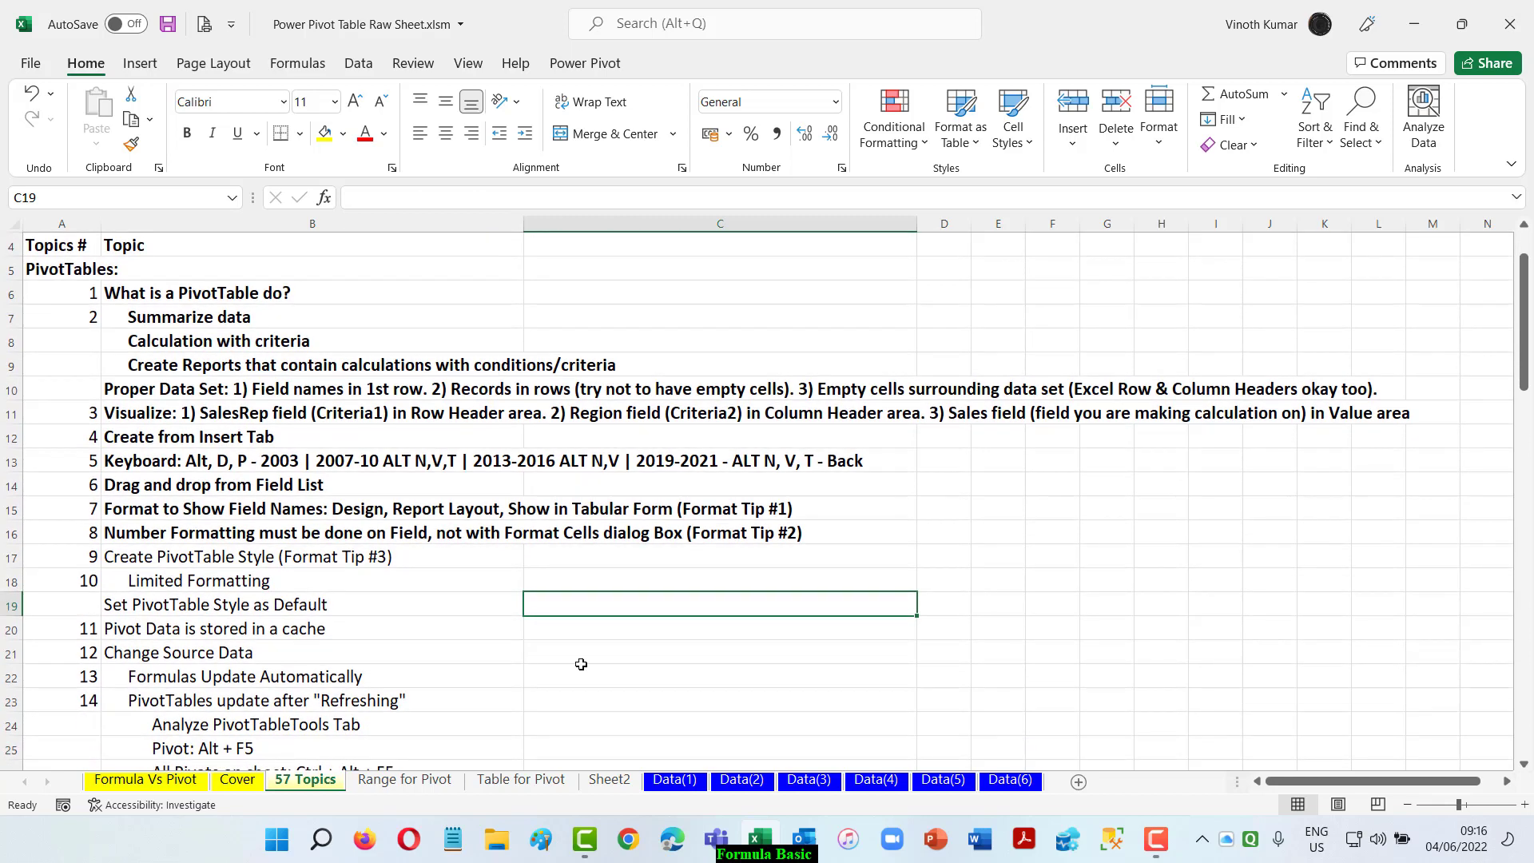
{"action": "scroll", "coordinate": [540, 635], "scroll_direction": "down", "scroll_amount": 1}
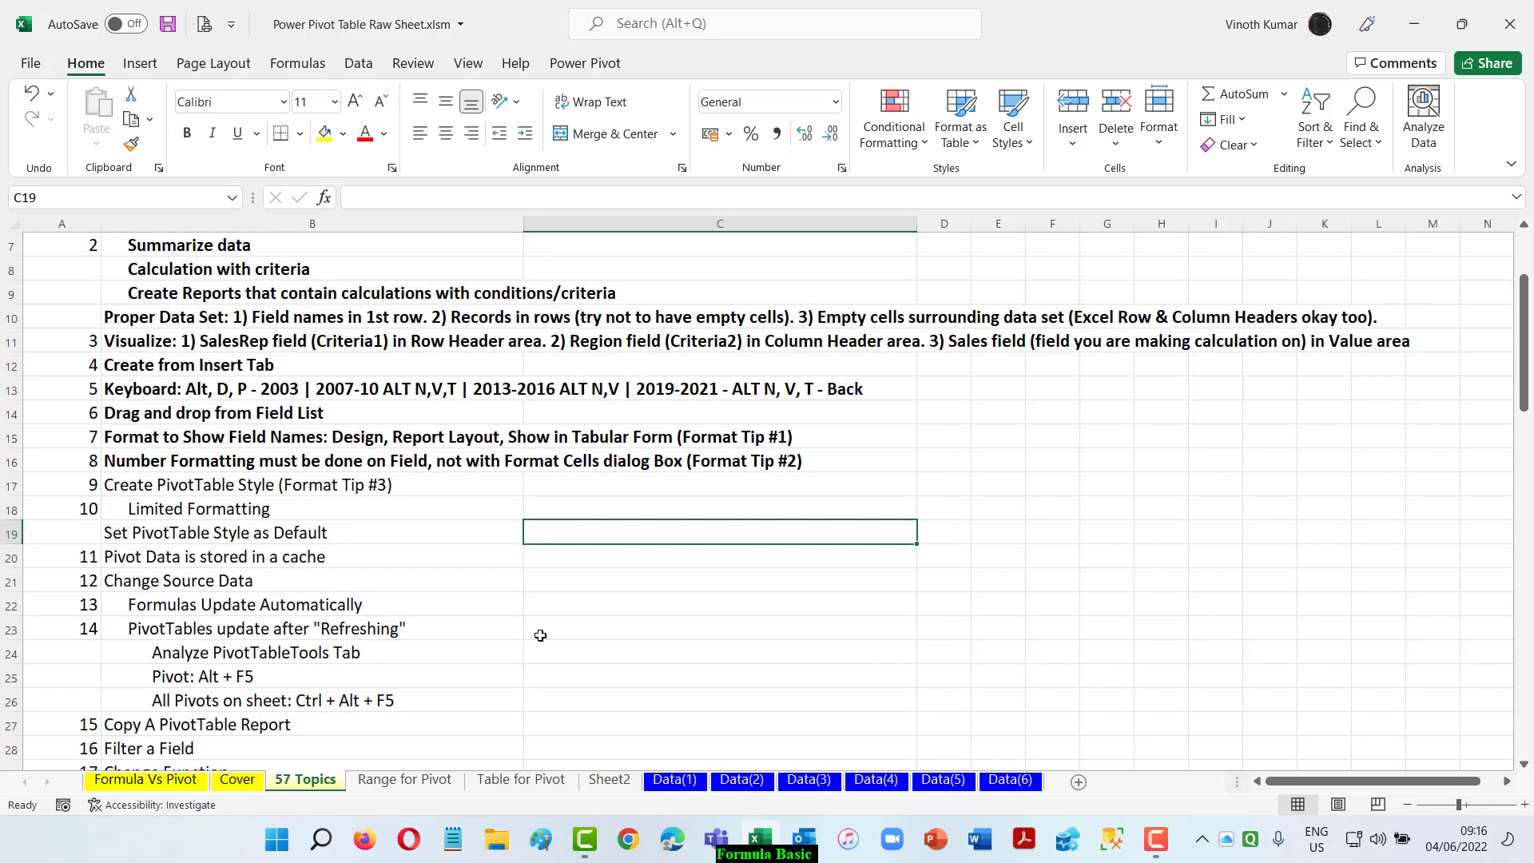
{"action": "left_click", "coordinate": [168, 565]}
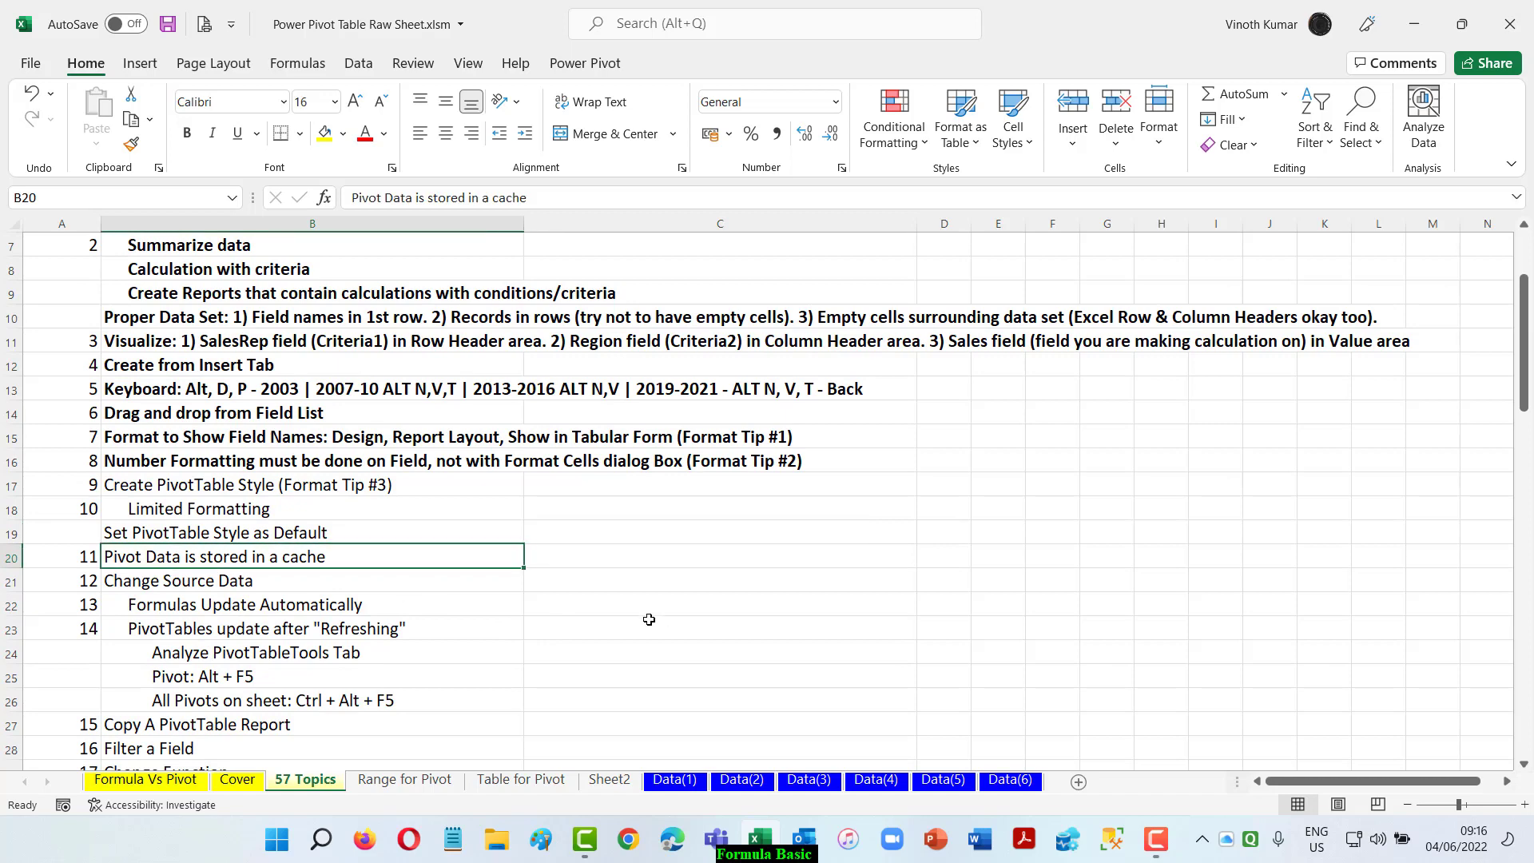
{"action": "scroll", "coordinate": [649, 620], "scroll_direction": "down", "scroll_amount": 2}
{"action": "left_click", "coordinate": [105, 444]}
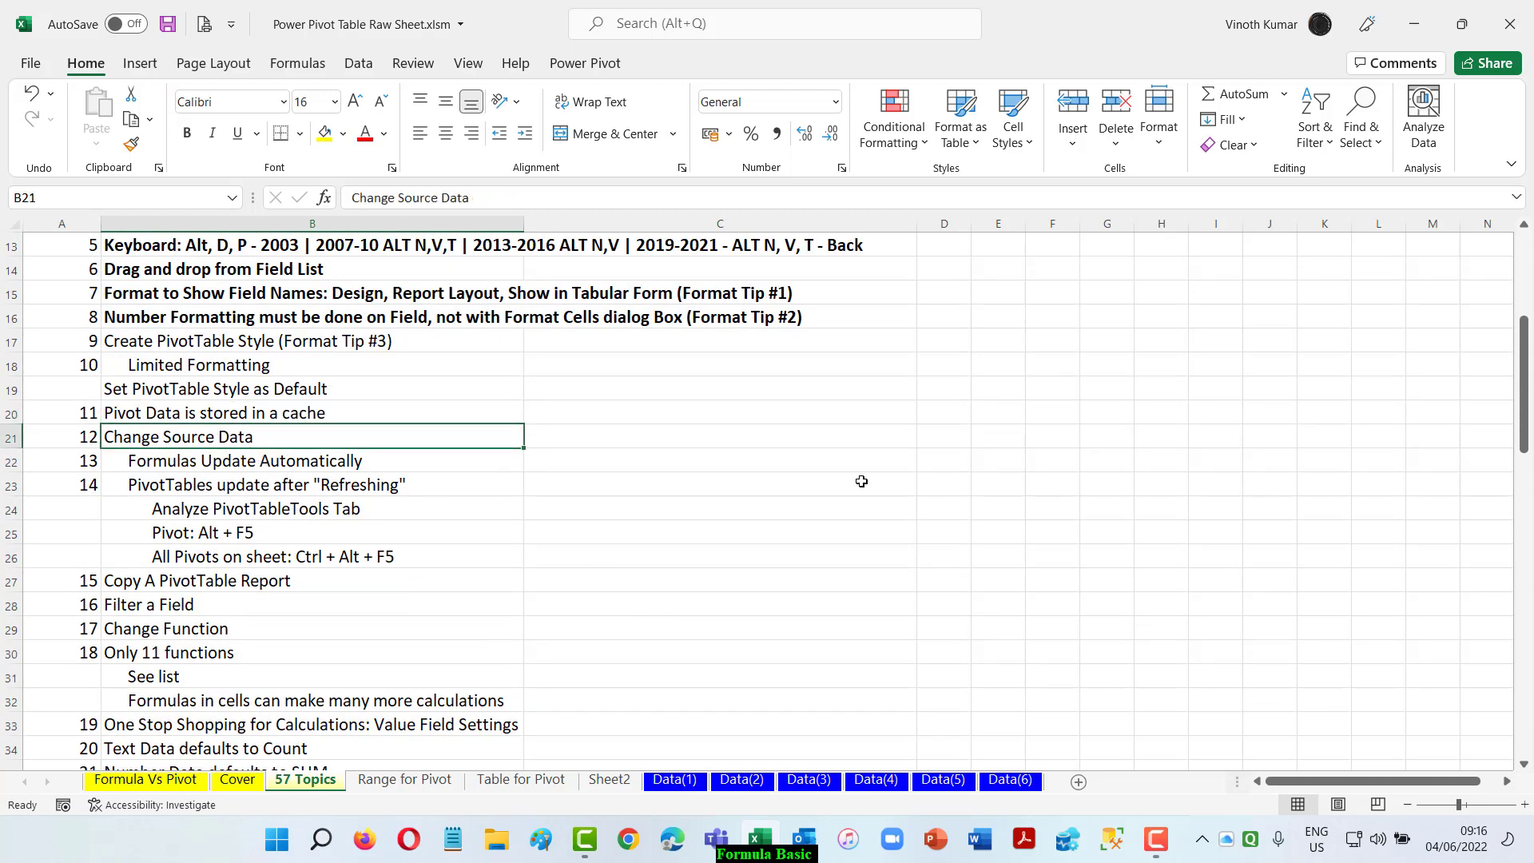
{"action": "key", "text": "ctrl+b"}
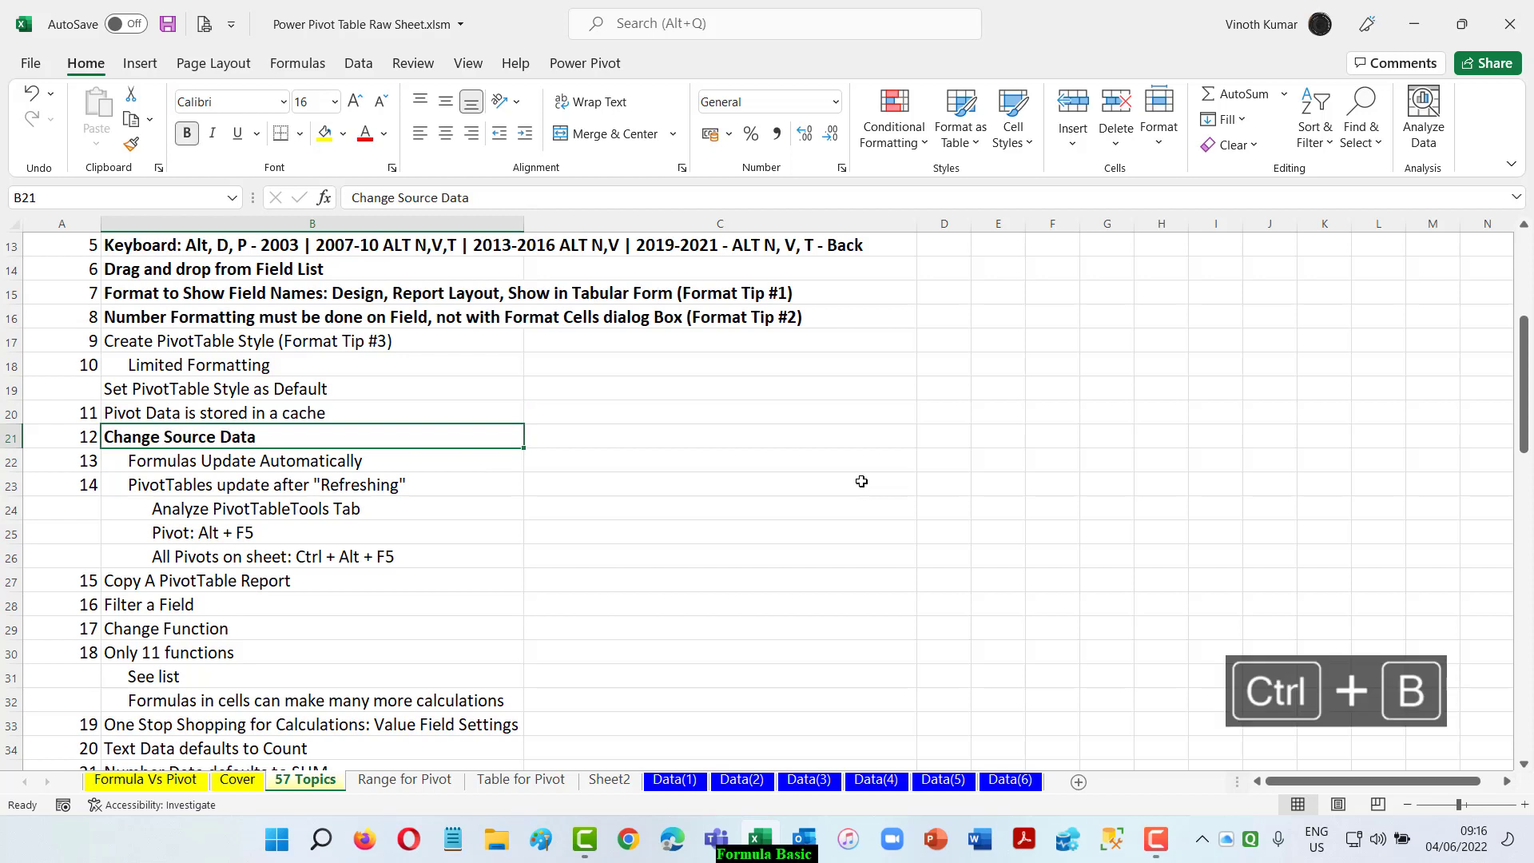
{"action": "left_click", "coordinate": [199, 469]}
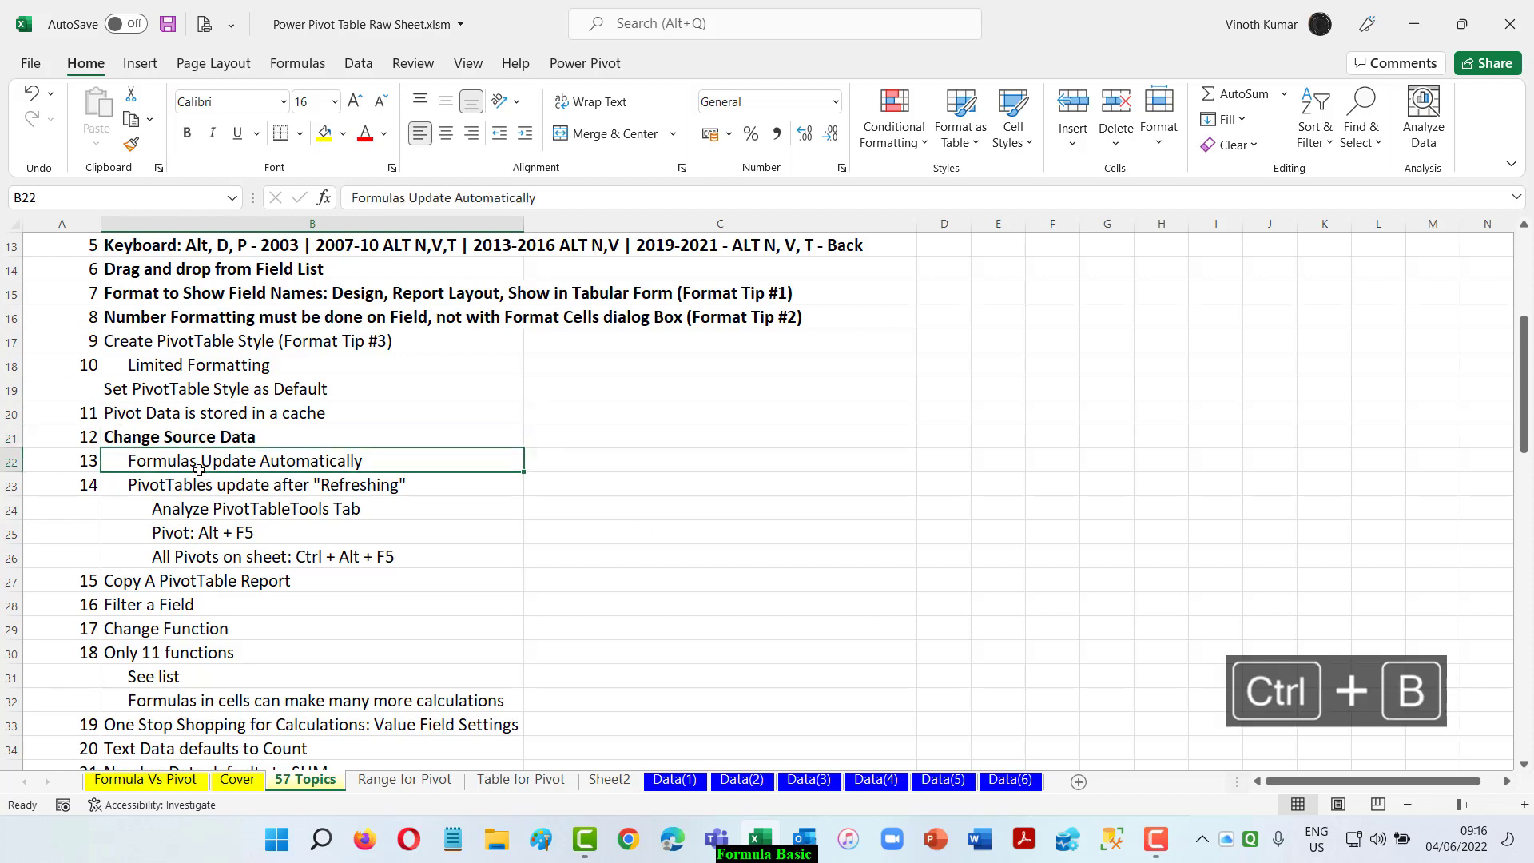
{"action": "left_click", "coordinate": [223, 485]}
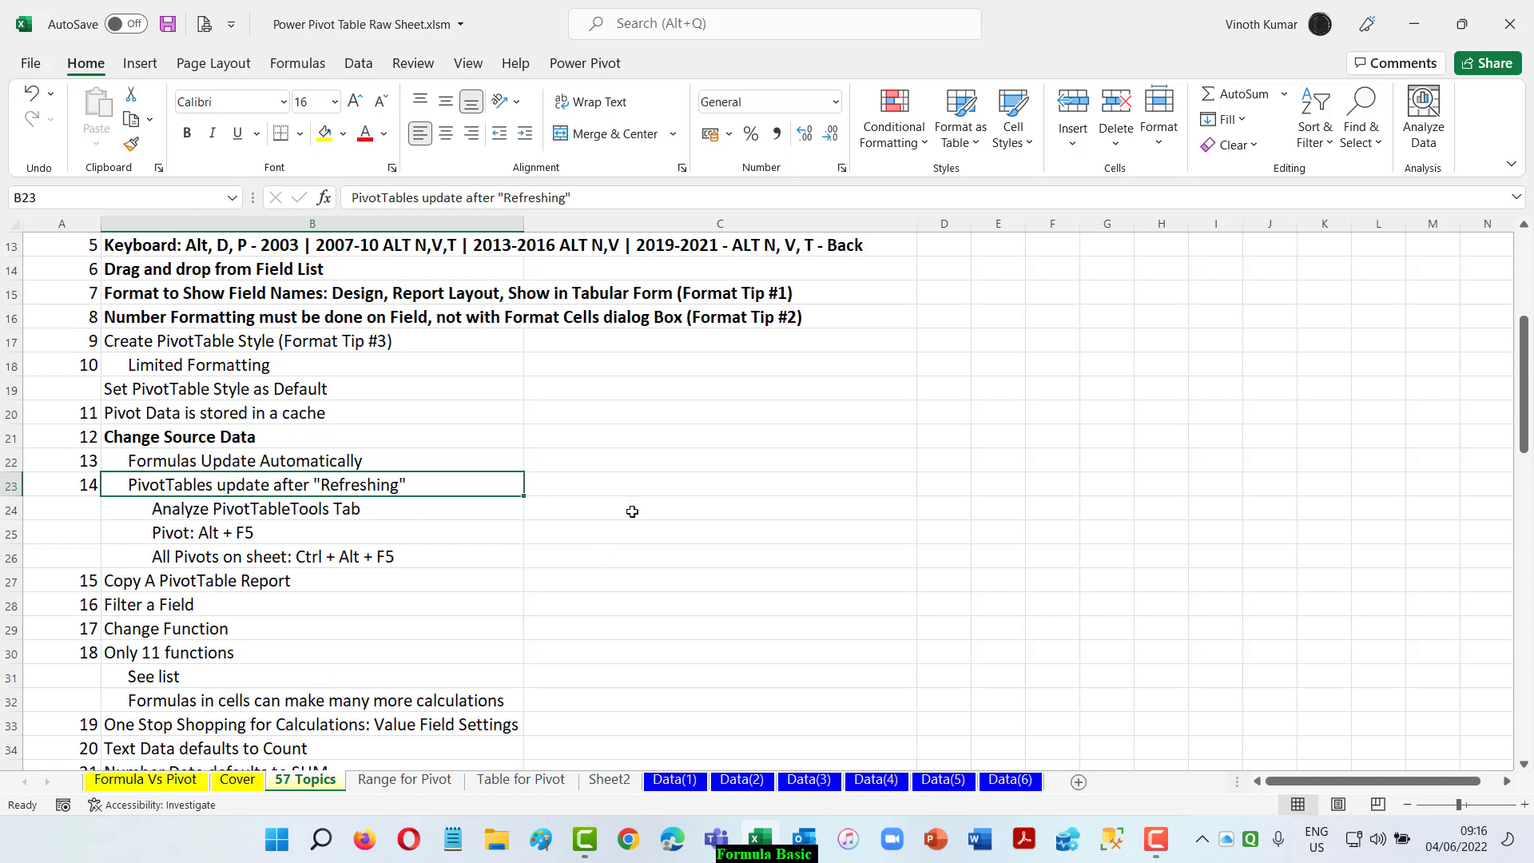
{"action": "scroll", "coordinate": [709, 599], "scroll_direction": "down", "scroll_amount": 1}
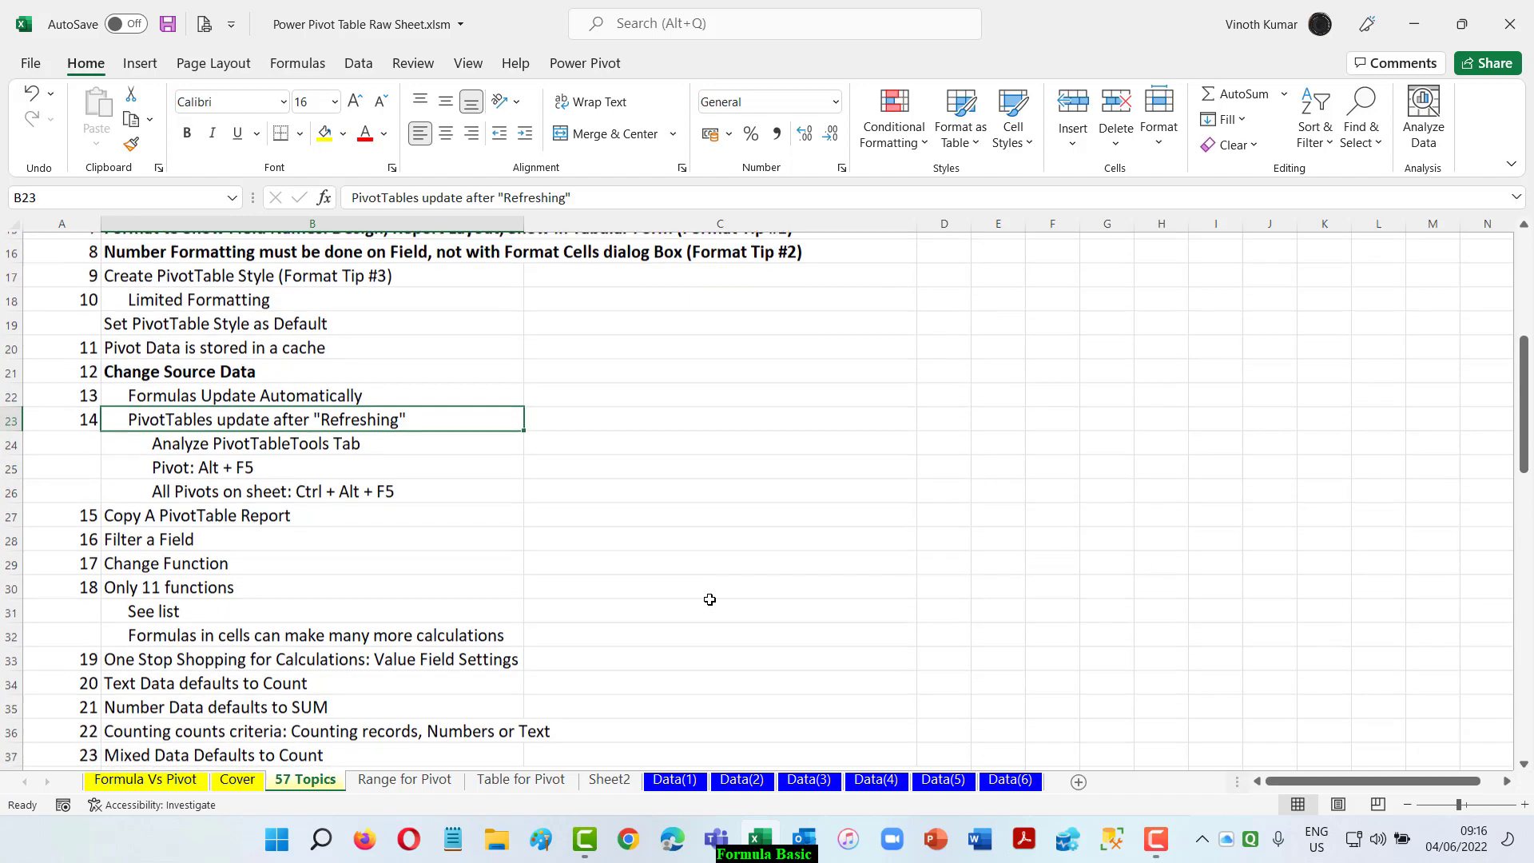